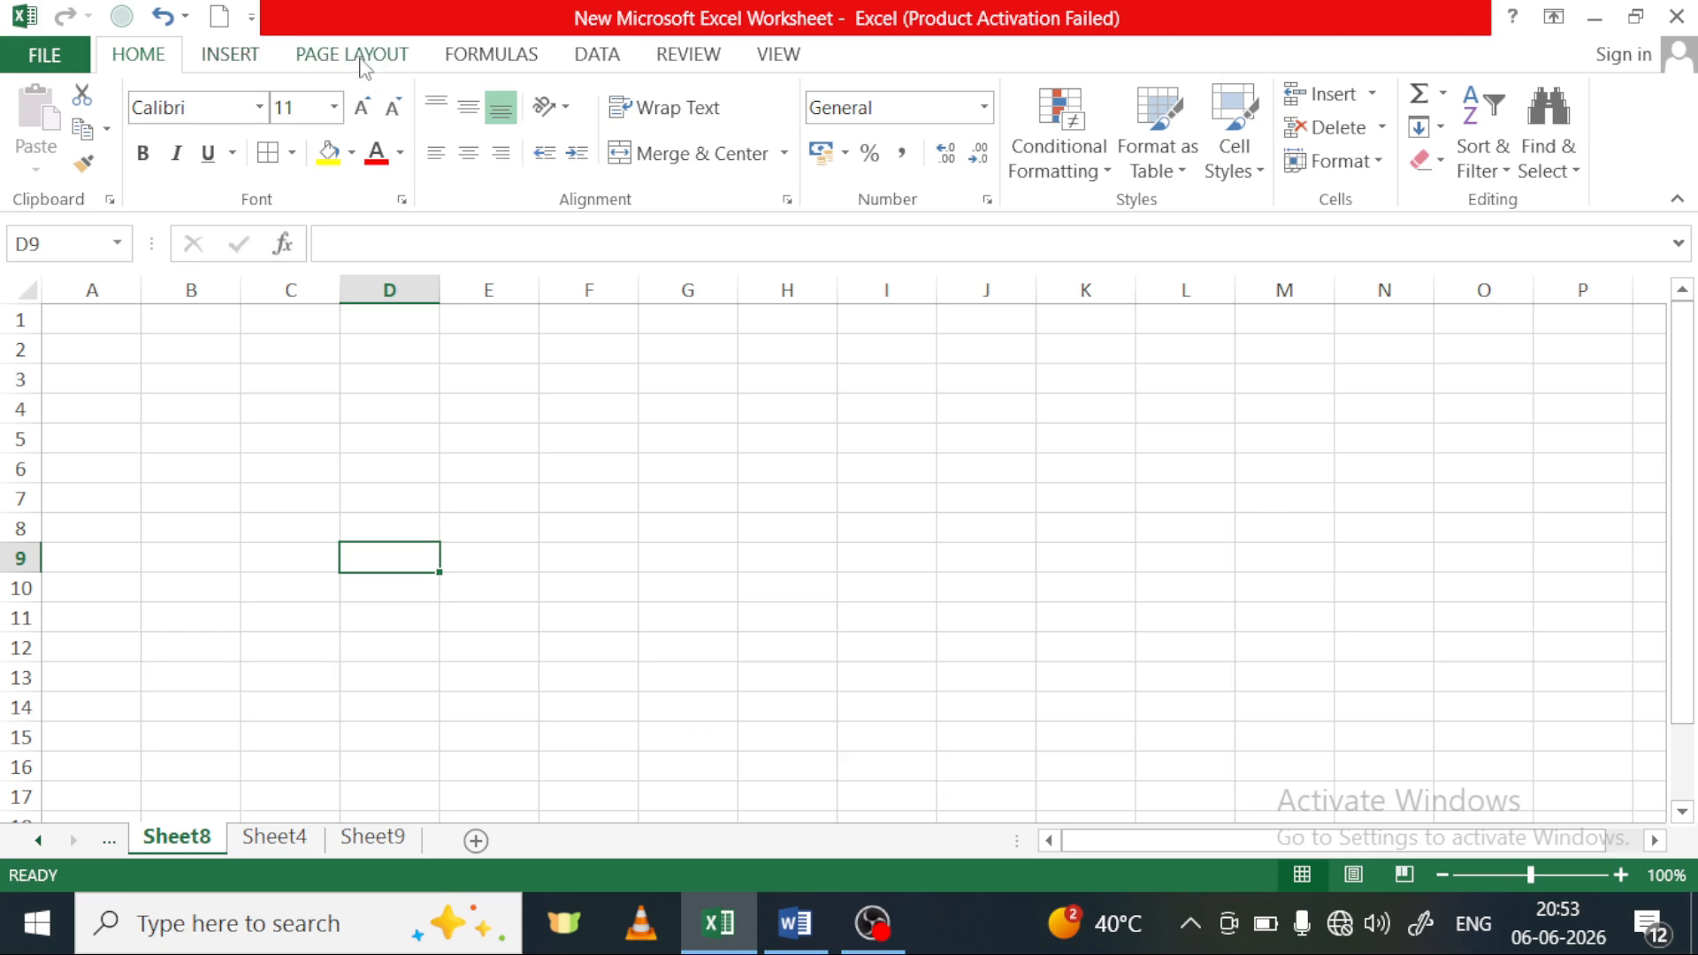
{"action": "left_click", "coordinate": [362, 60]}
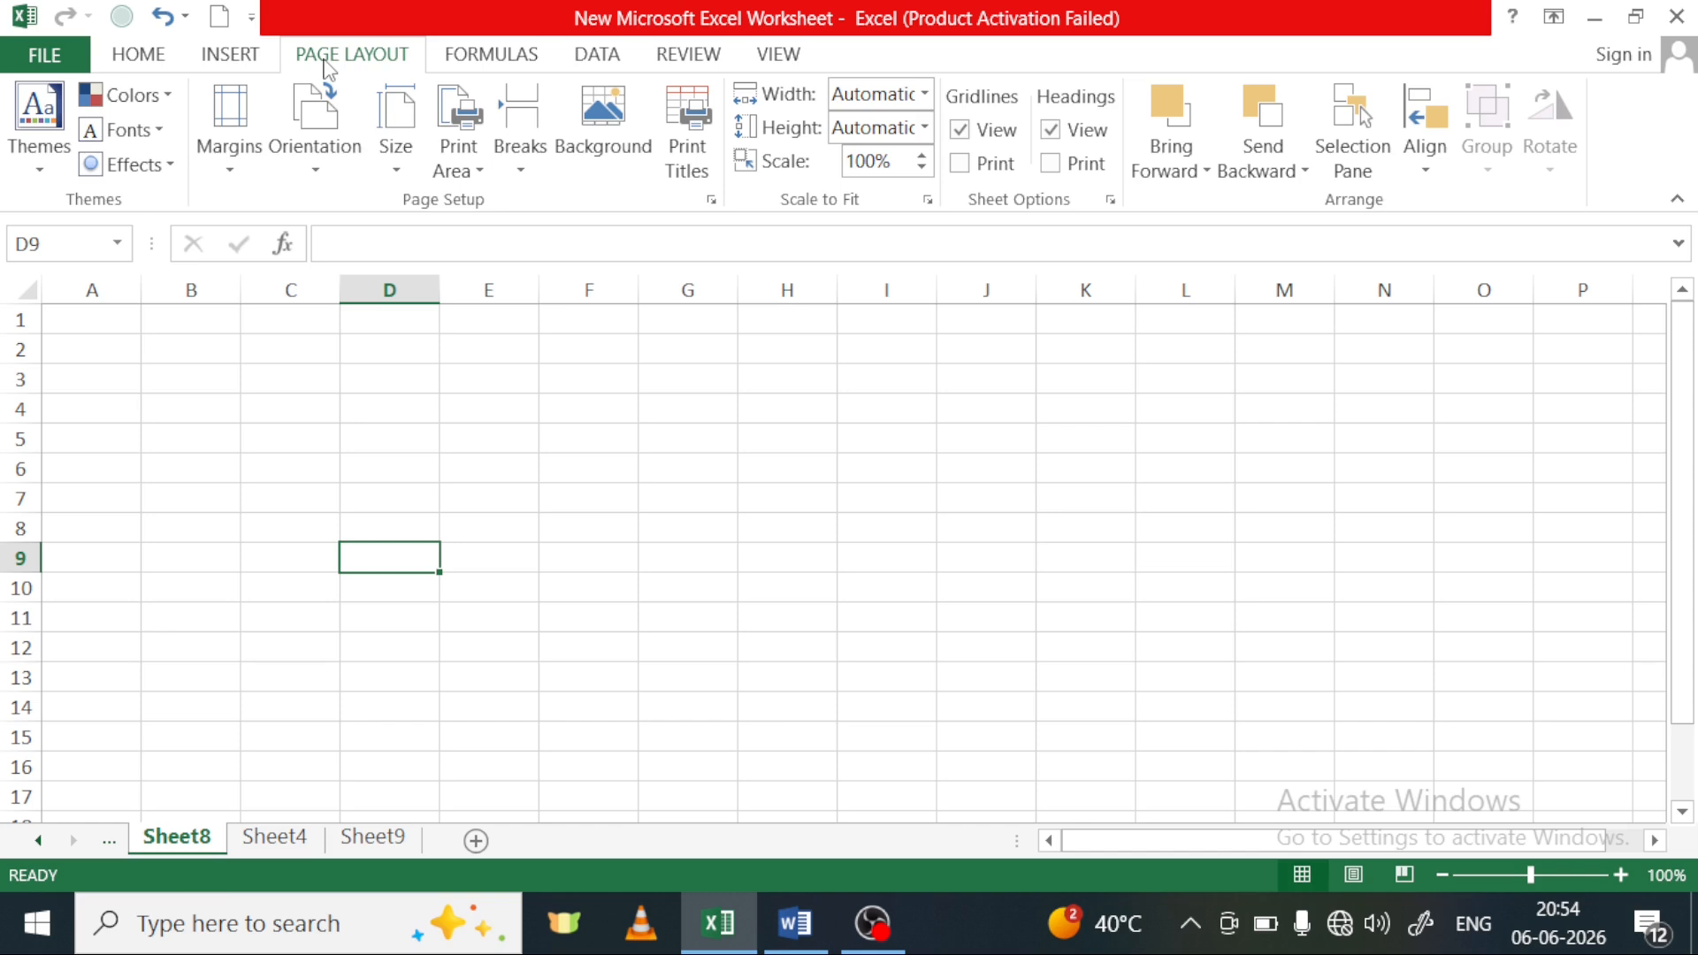
{"action": "left_click", "coordinate": [250, 58]}
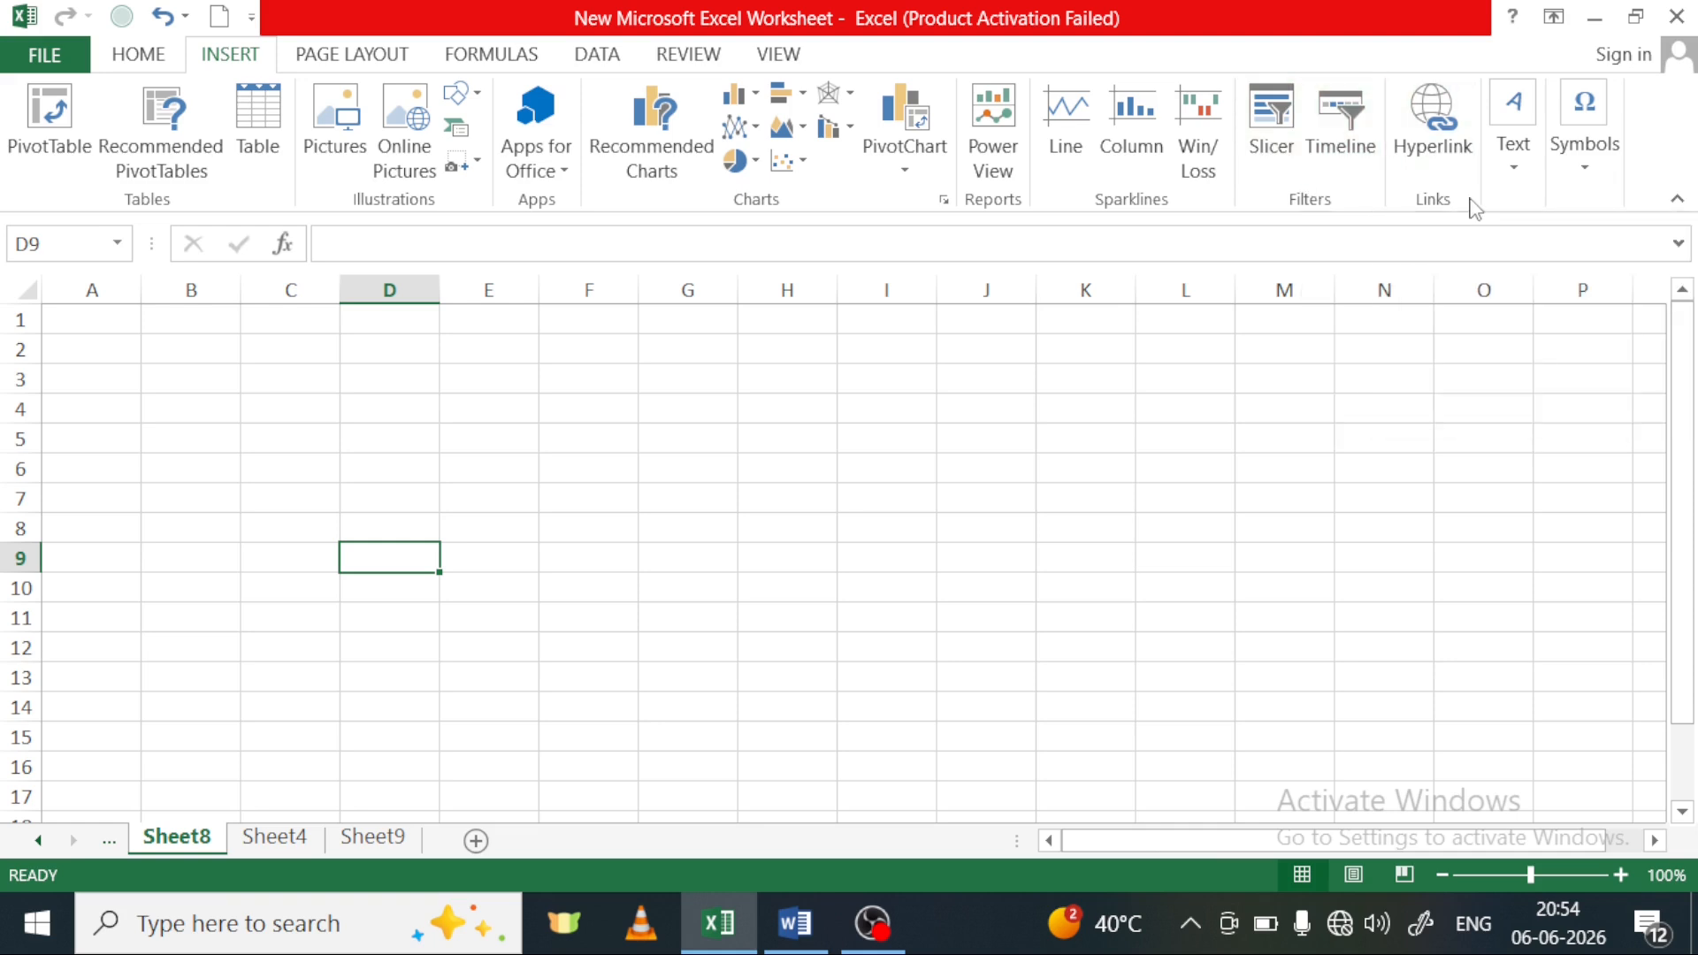
{"action": "left_click", "coordinate": [1521, 164]}
{"action": "left_click", "coordinate": [1308, 464]}
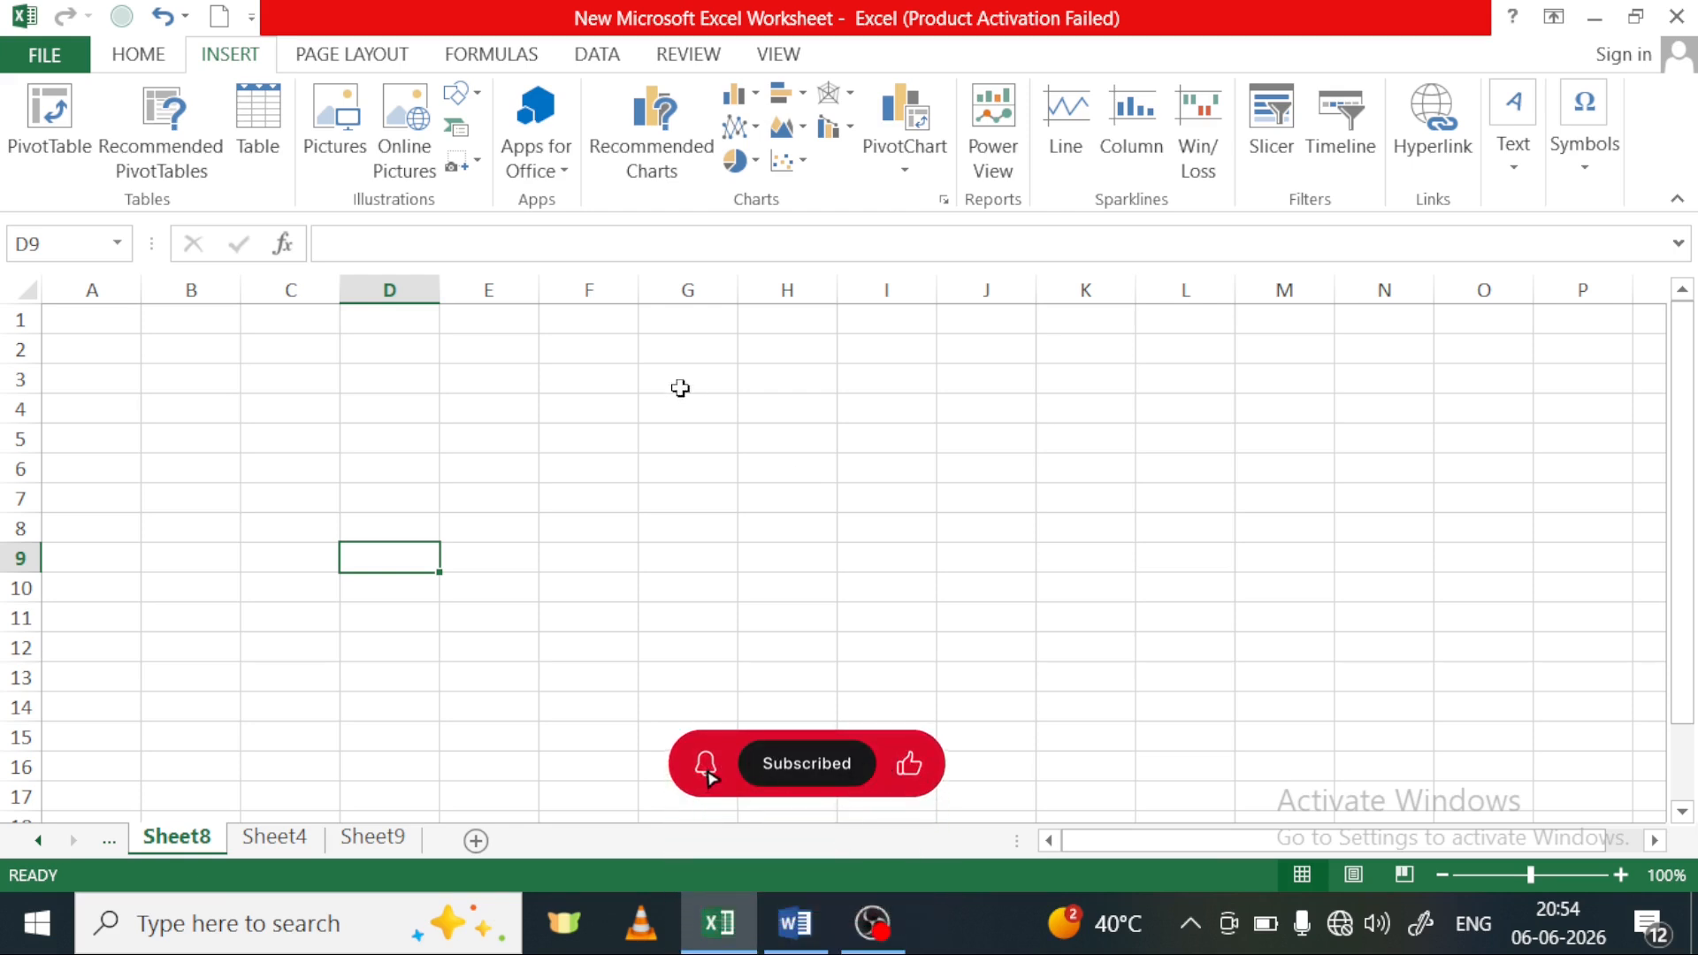
{"action": "left_click", "coordinate": [393, 58]}
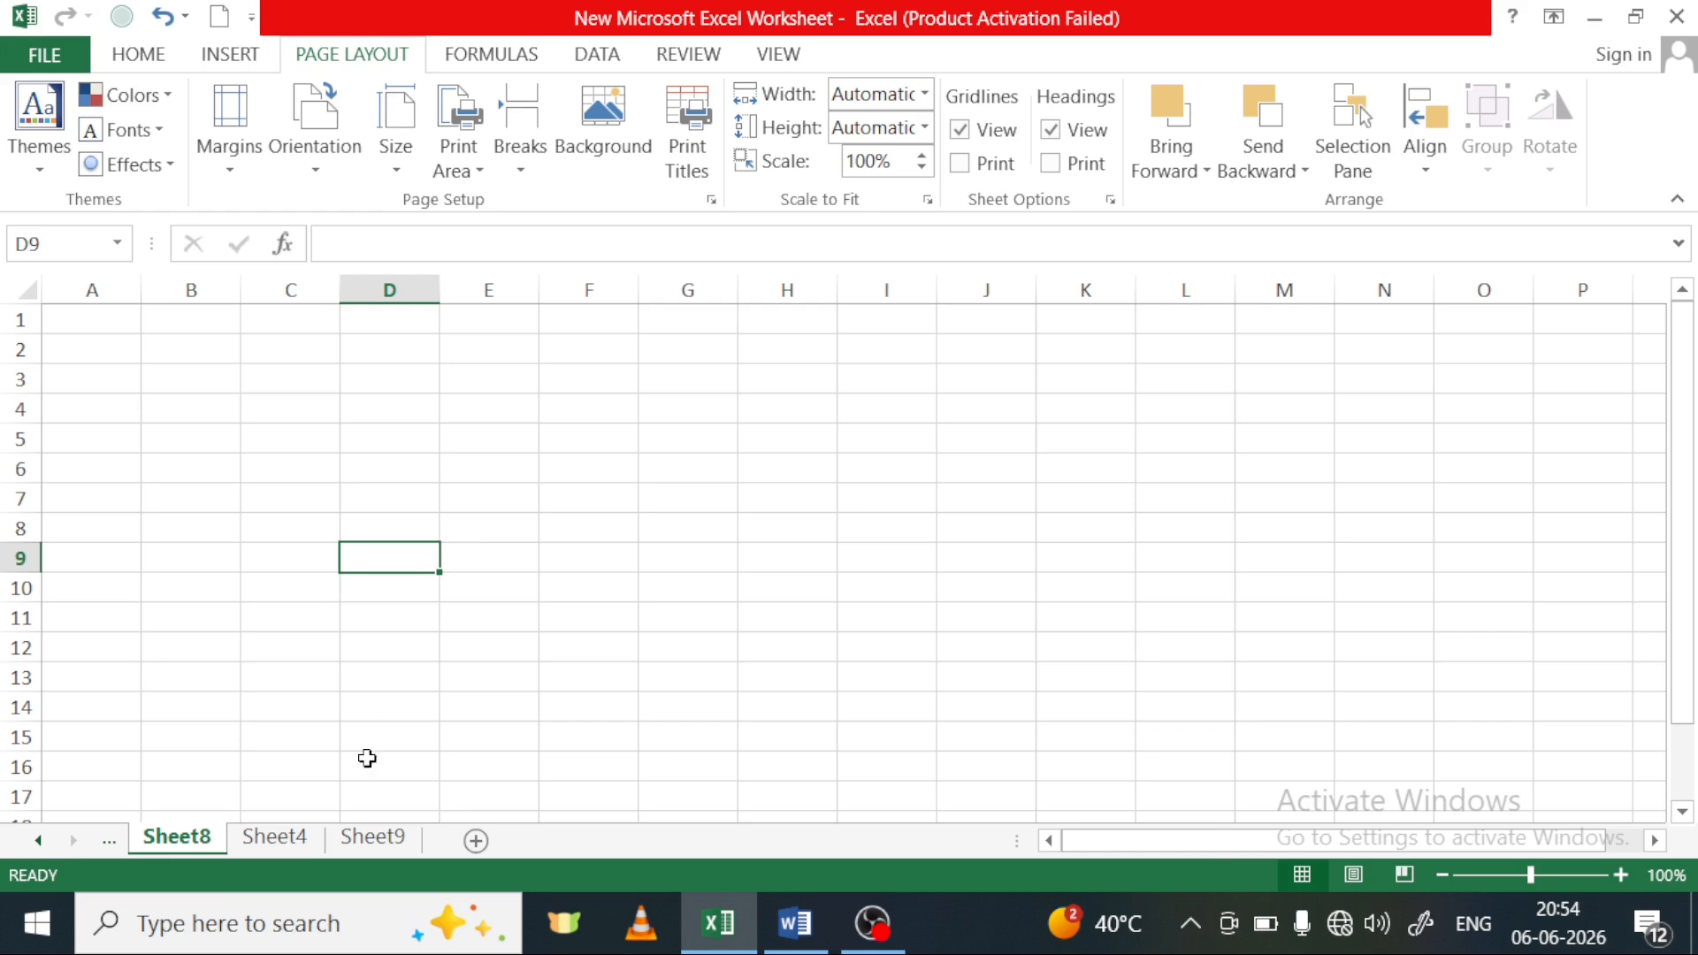
Switch to Sheet4 with the Worker Salary table and select an empty cell beside the table
{"action": "left_click", "coordinate": [269, 841]}
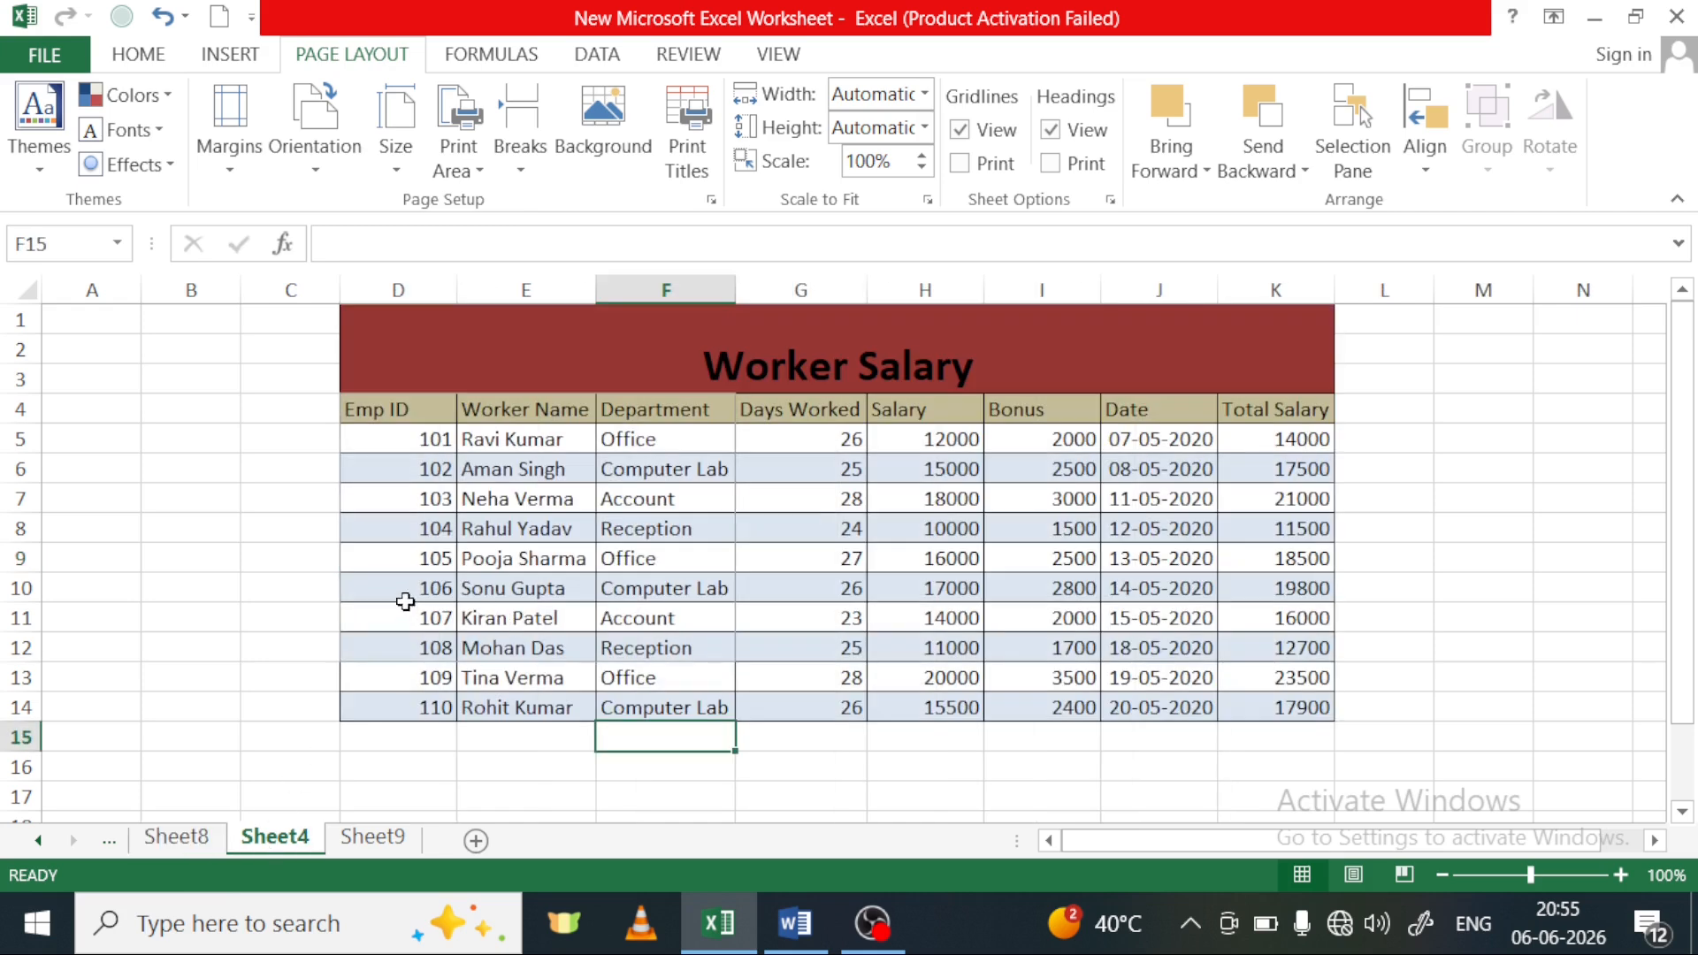
{"action": "left_click", "coordinate": [231, 488]}
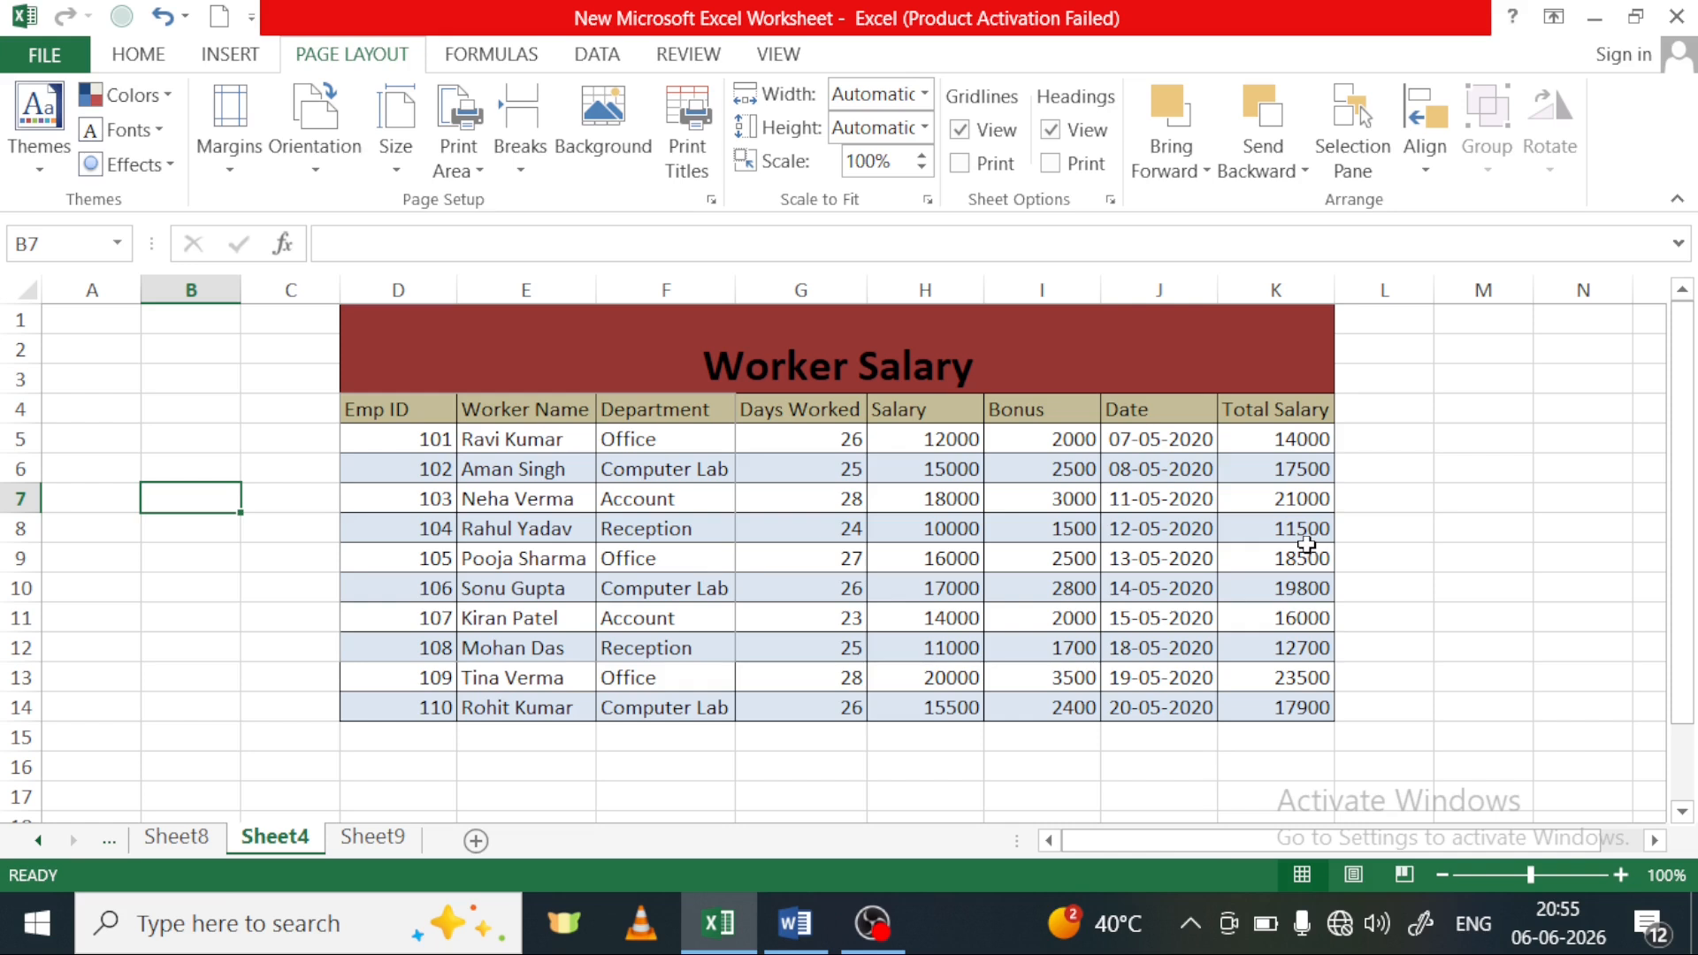
{"action": "left_click", "coordinate": [124, 381]}
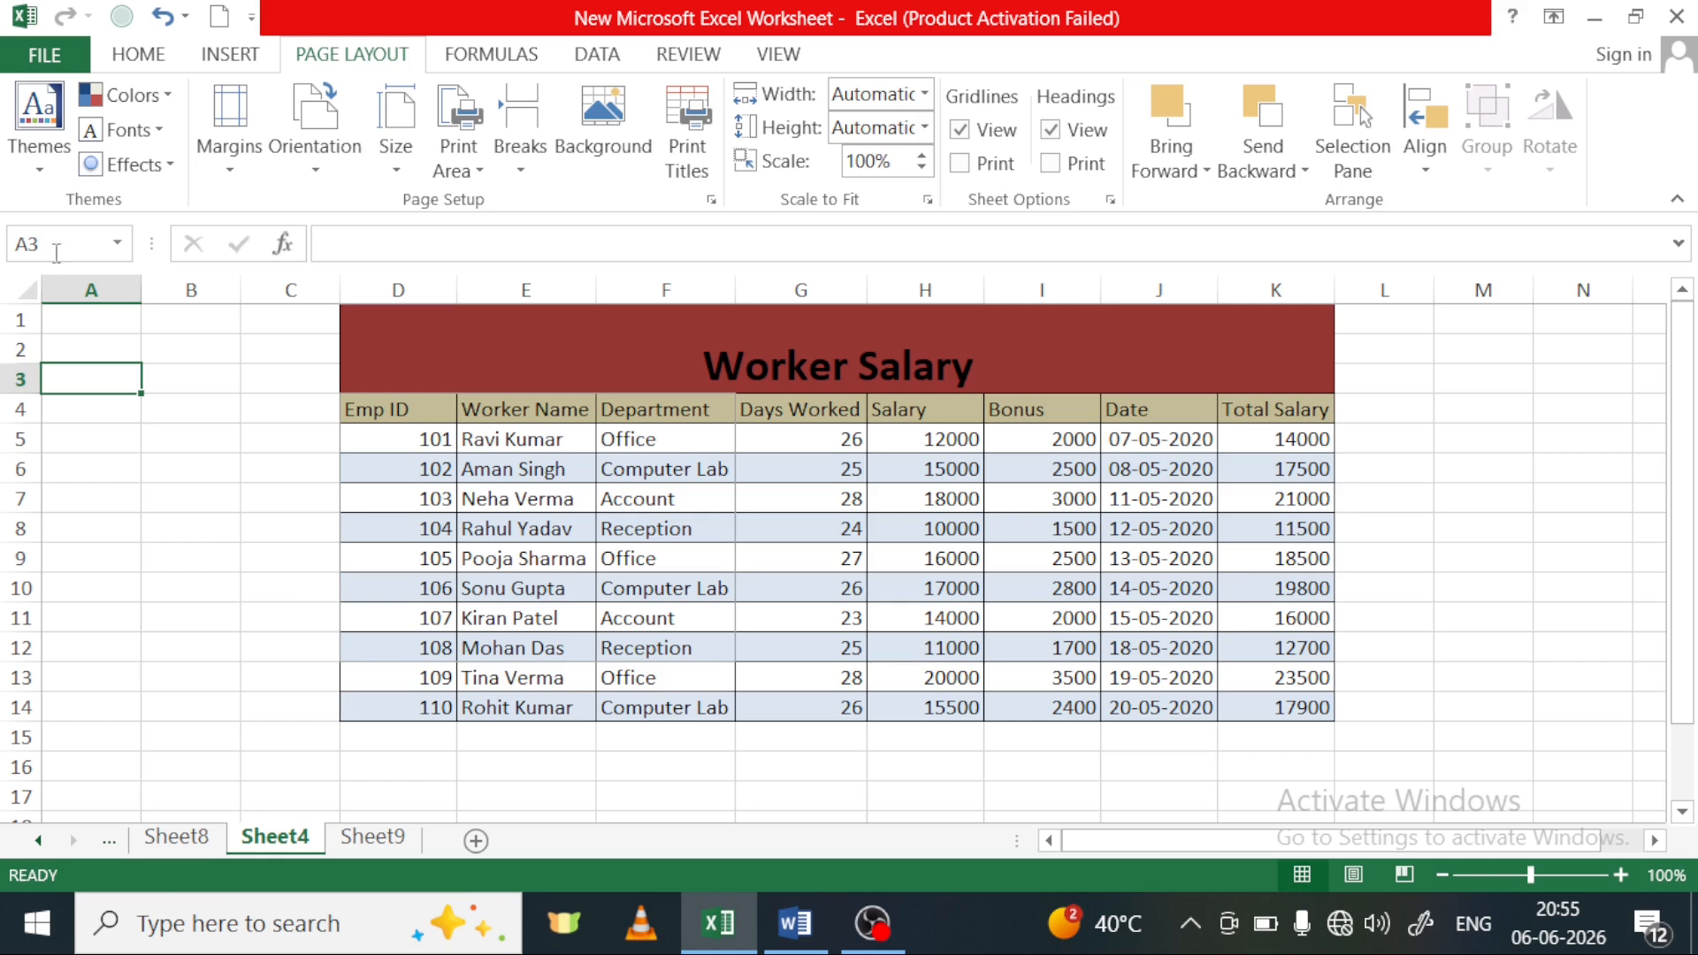
Preview the built-in workbook themes on the Worker Salary table and look through the available cell fonts
{"action": "left_click", "coordinate": [50, 150]}
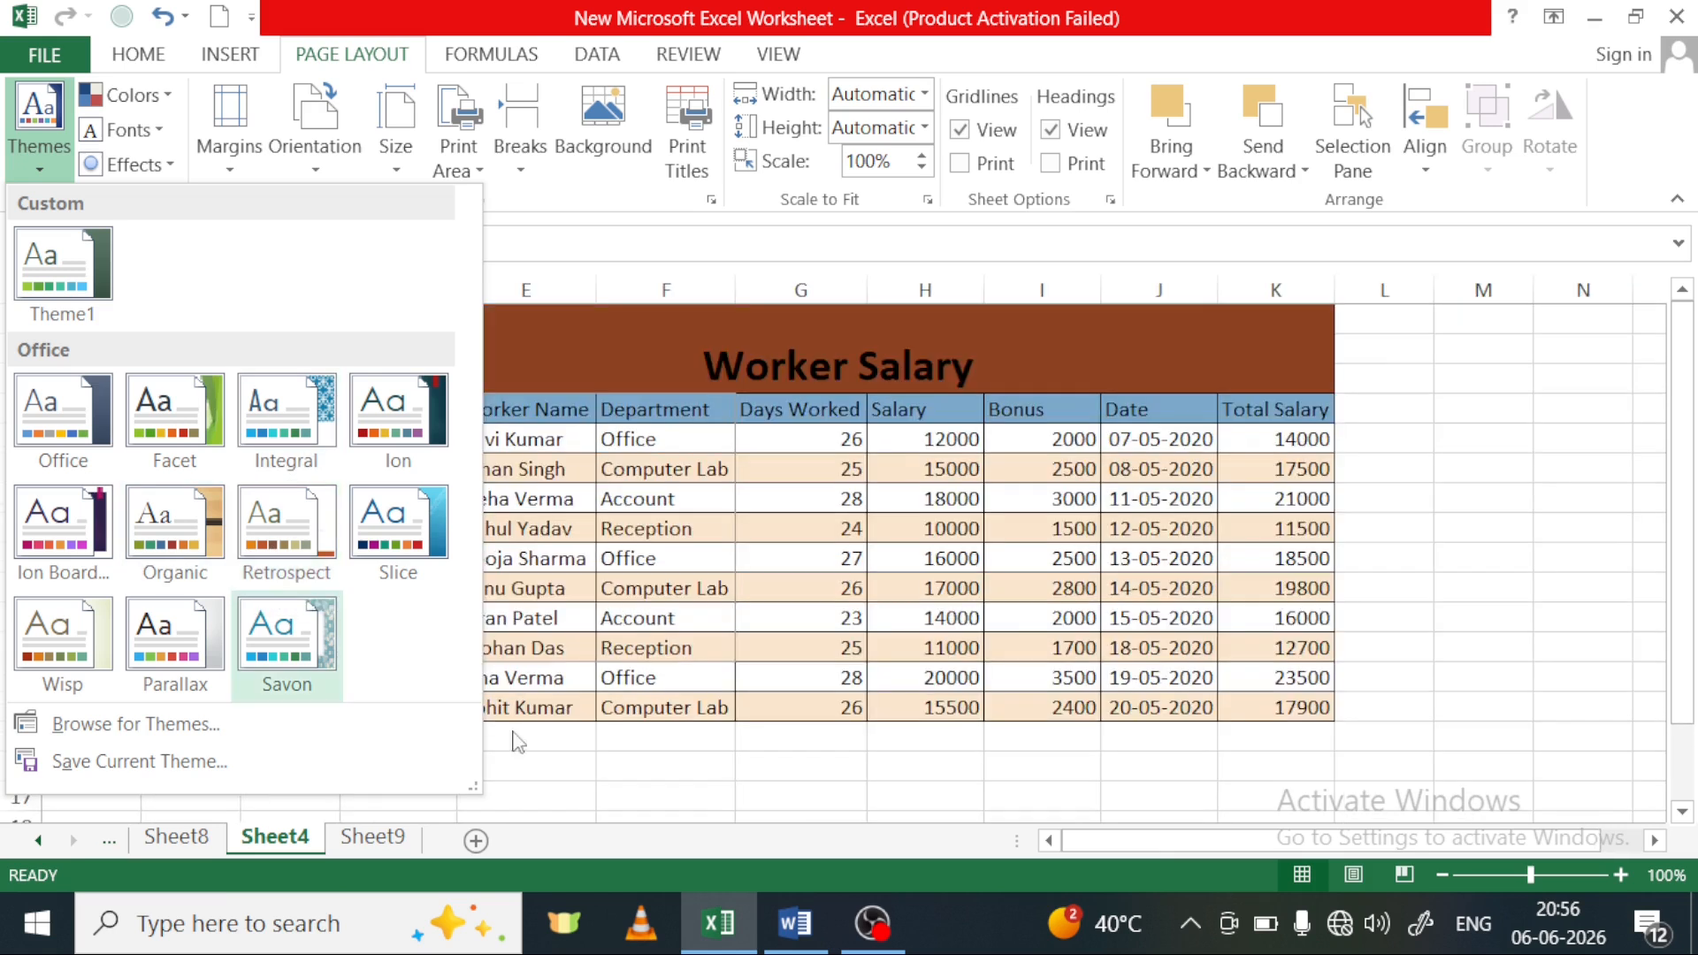
{"action": "left_click", "coordinate": [690, 802]}
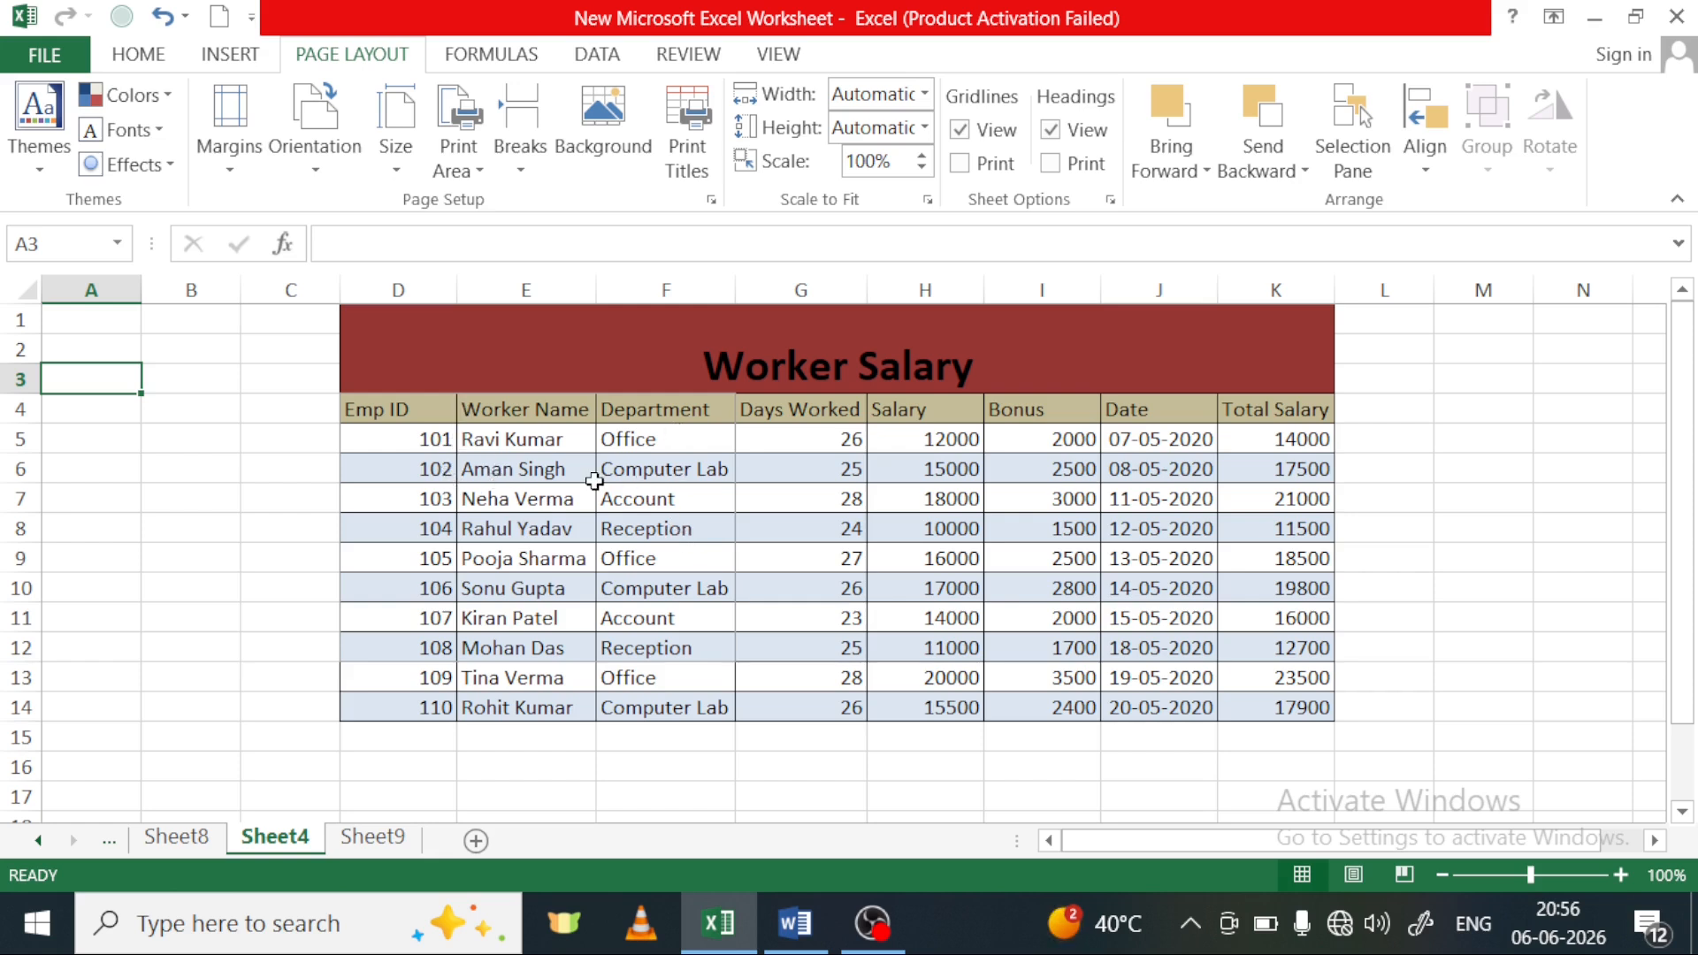
{"action": "left_click", "coordinate": [128, 56]}
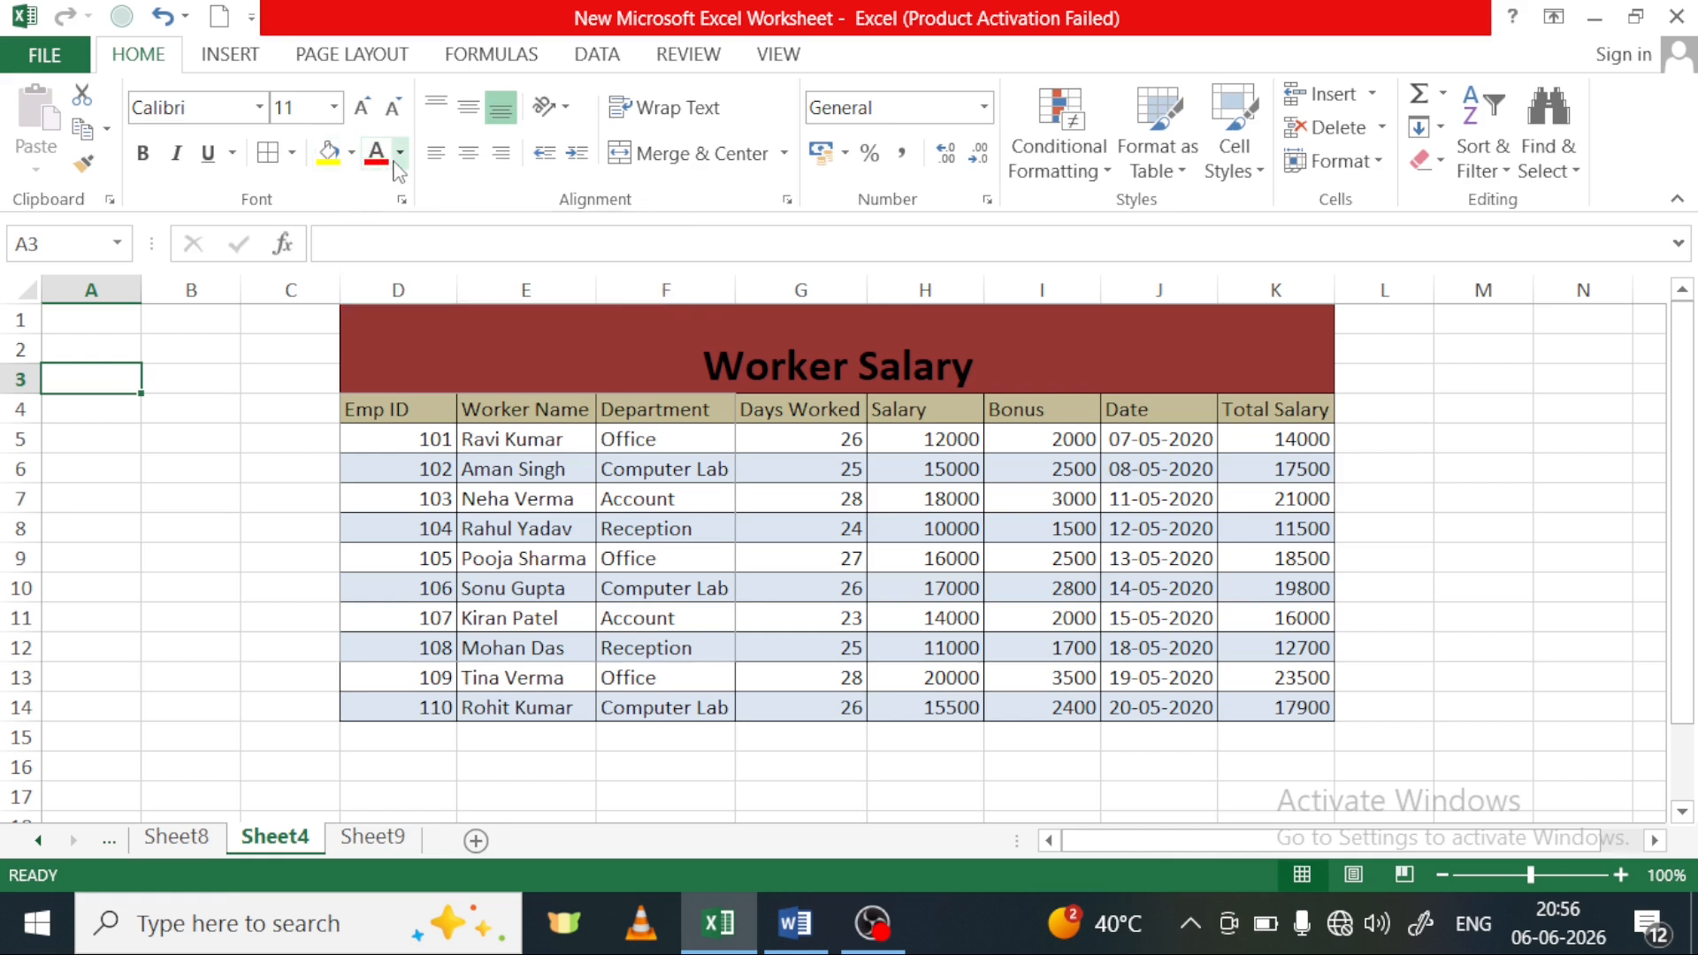
{"action": "left_click", "coordinate": [259, 107]}
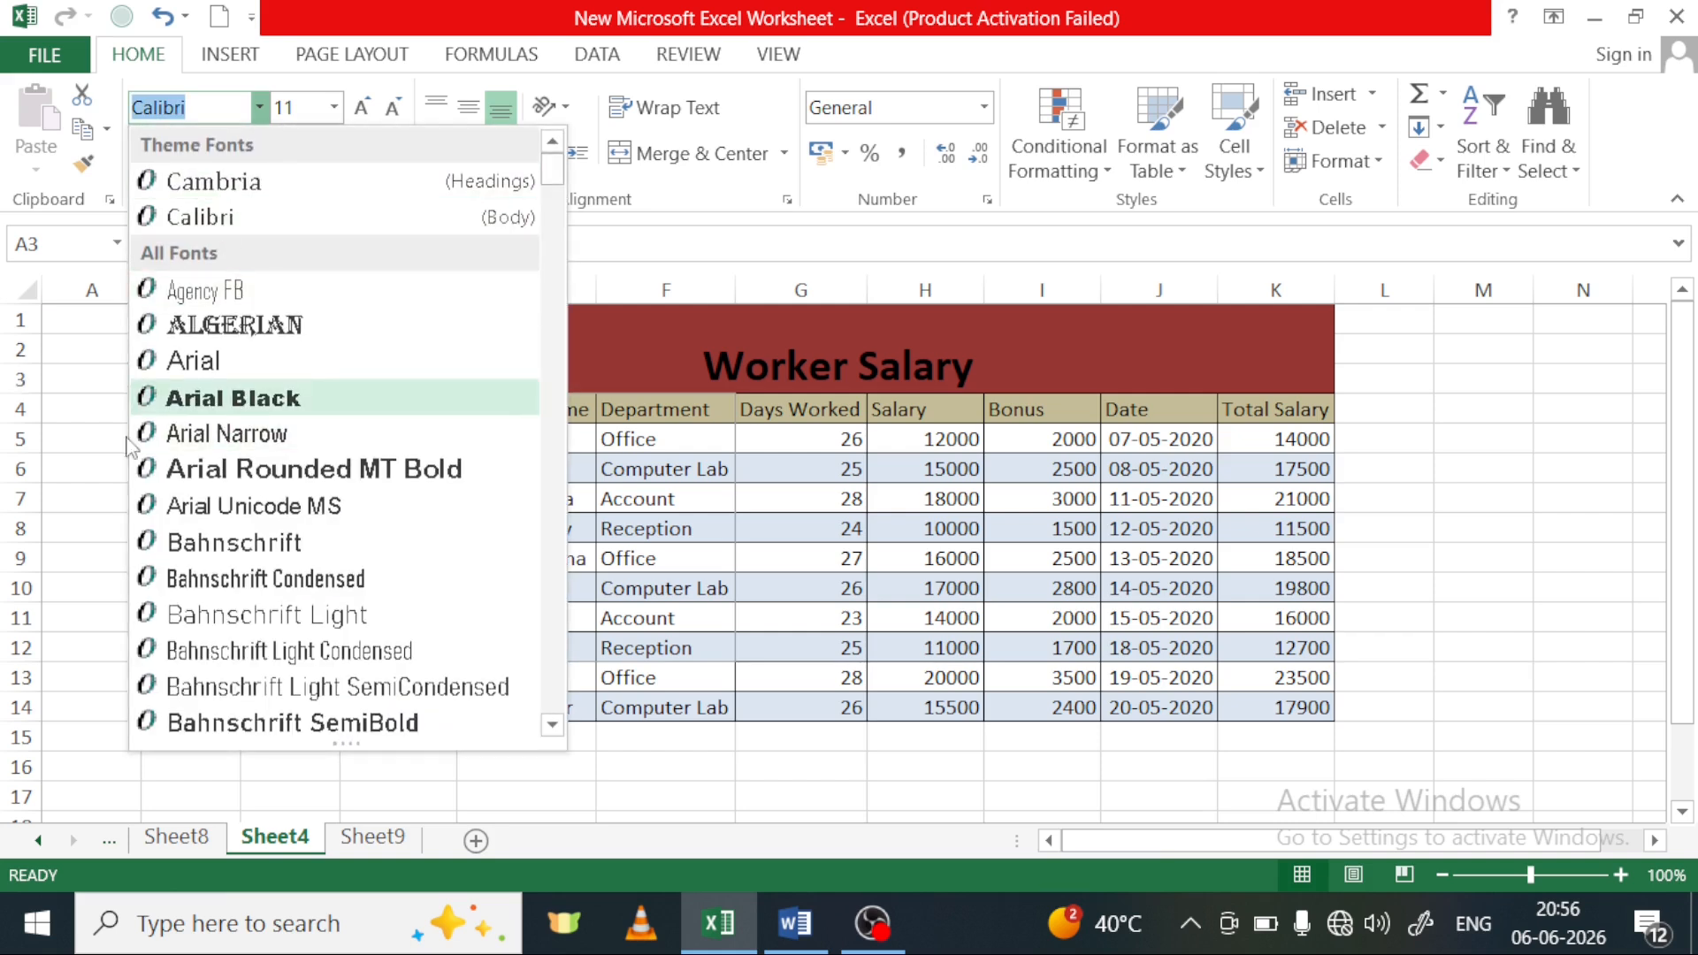
{"action": "left_click", "coordinate": [69, 470]}
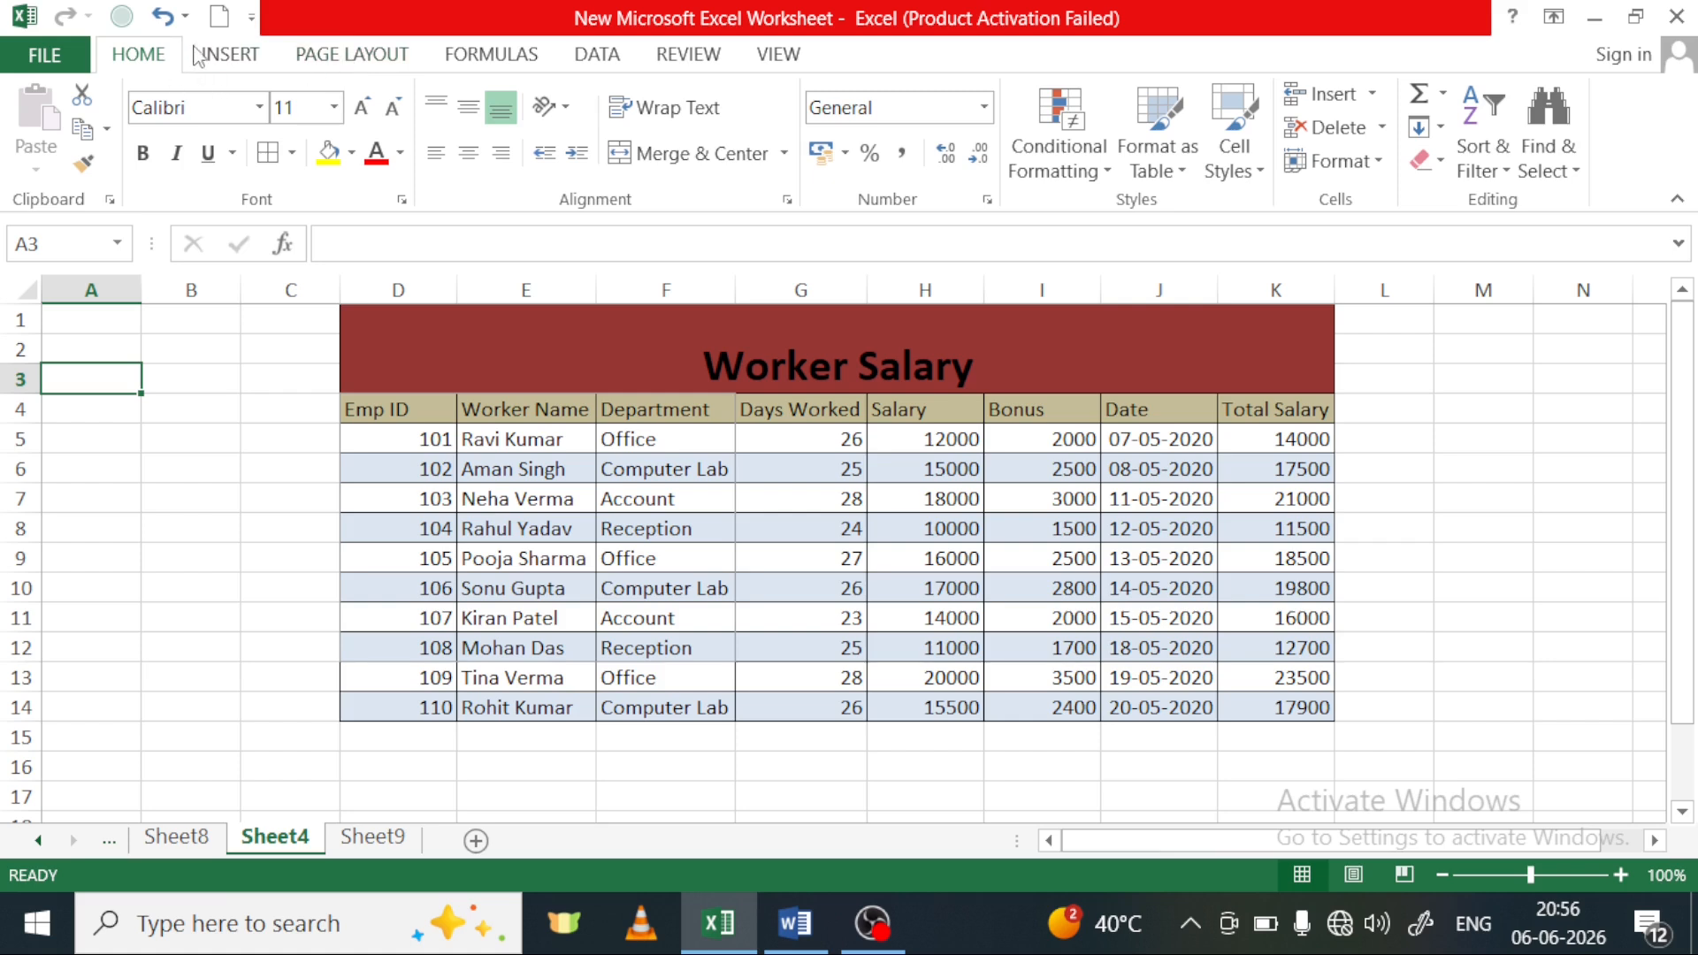
Preview the theme color sets and theme font sets on the Worker Salary table without applying any
{"action": "left_click", "coordinate": [325, 60]}
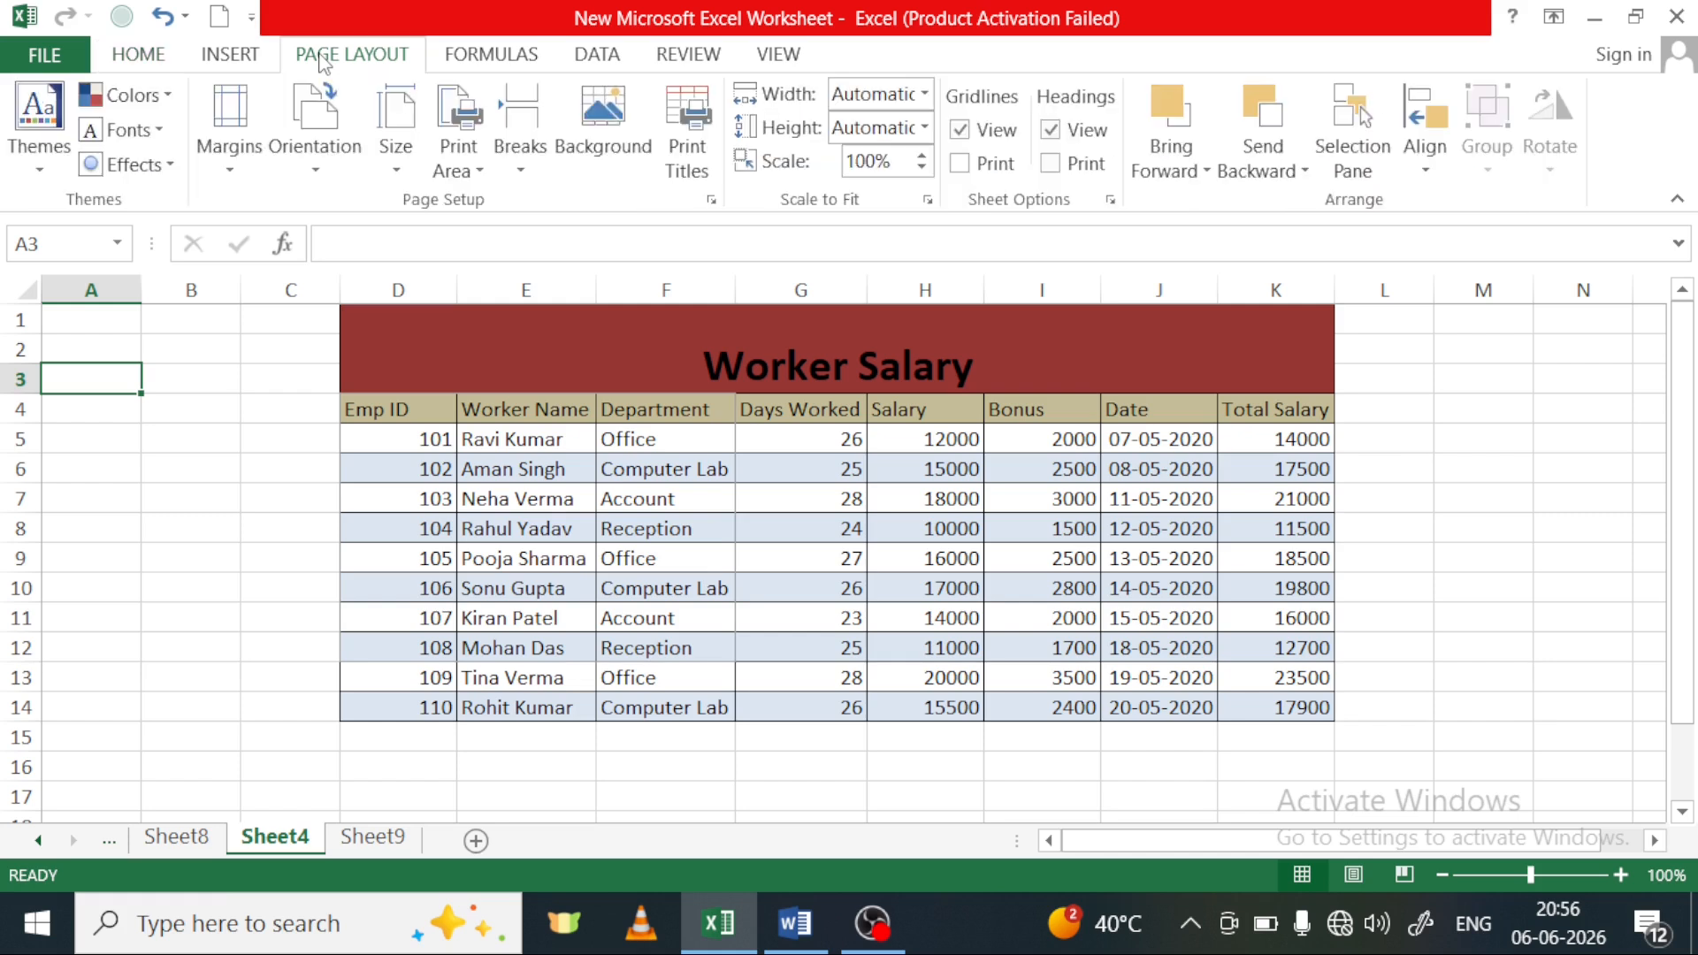
{"action": "left_click", "coordinate": [176, 100]}
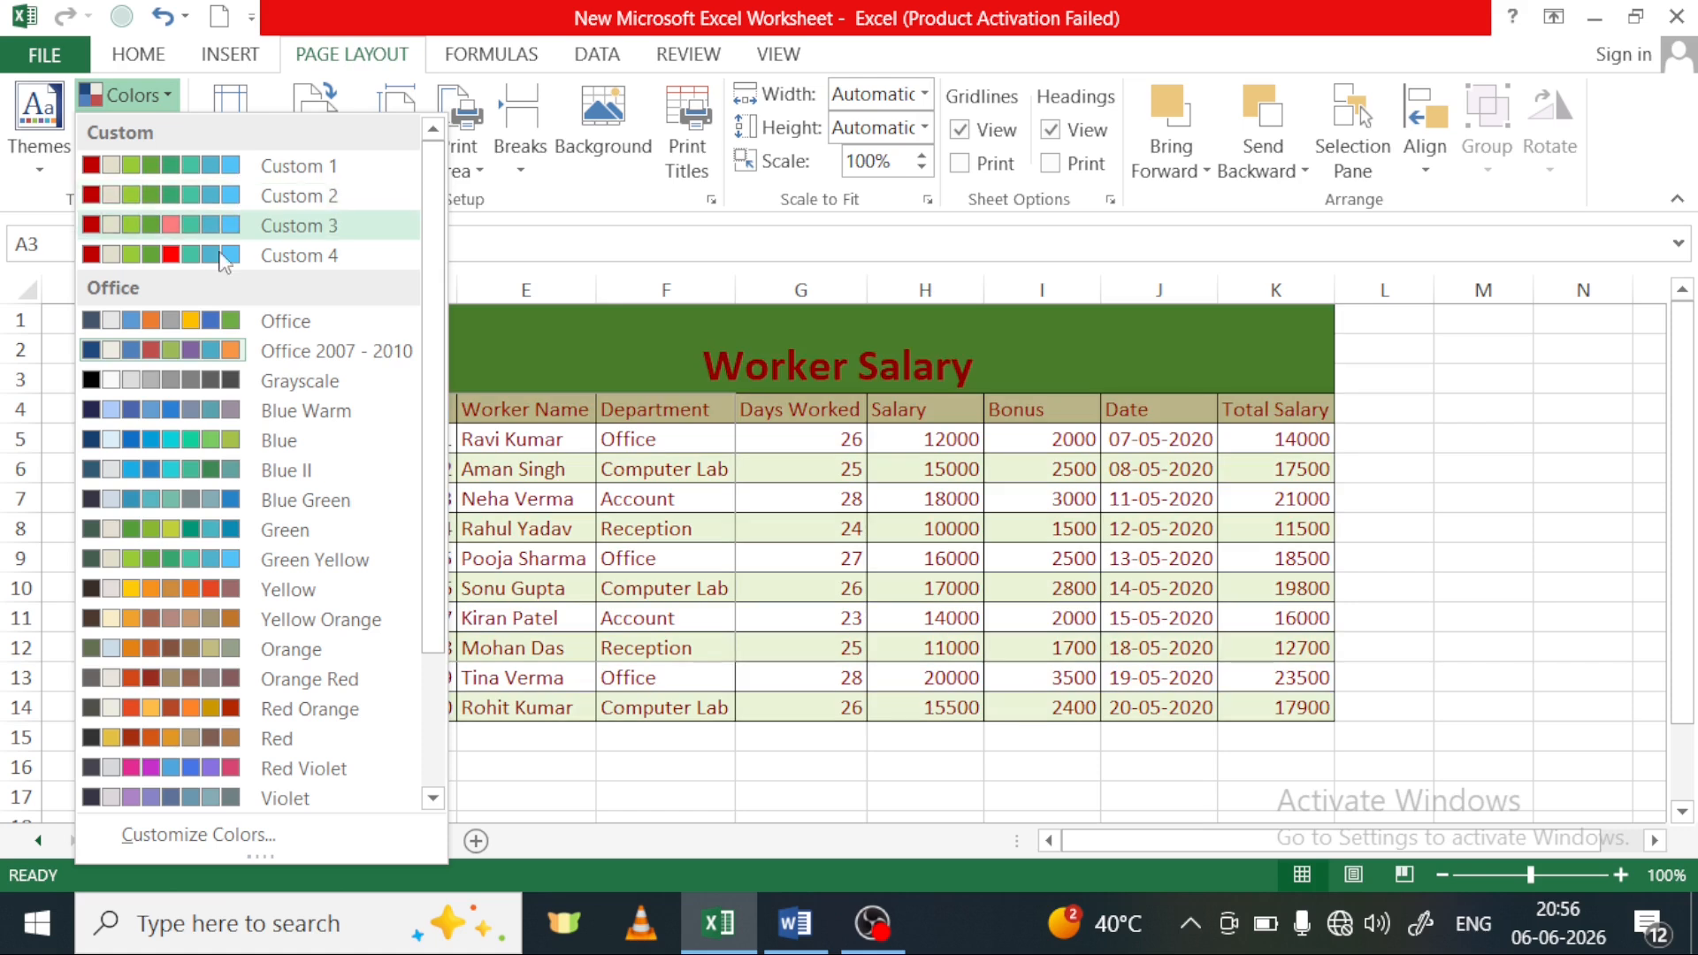
{"action": "left_click", "coordinate": [476, 675]}
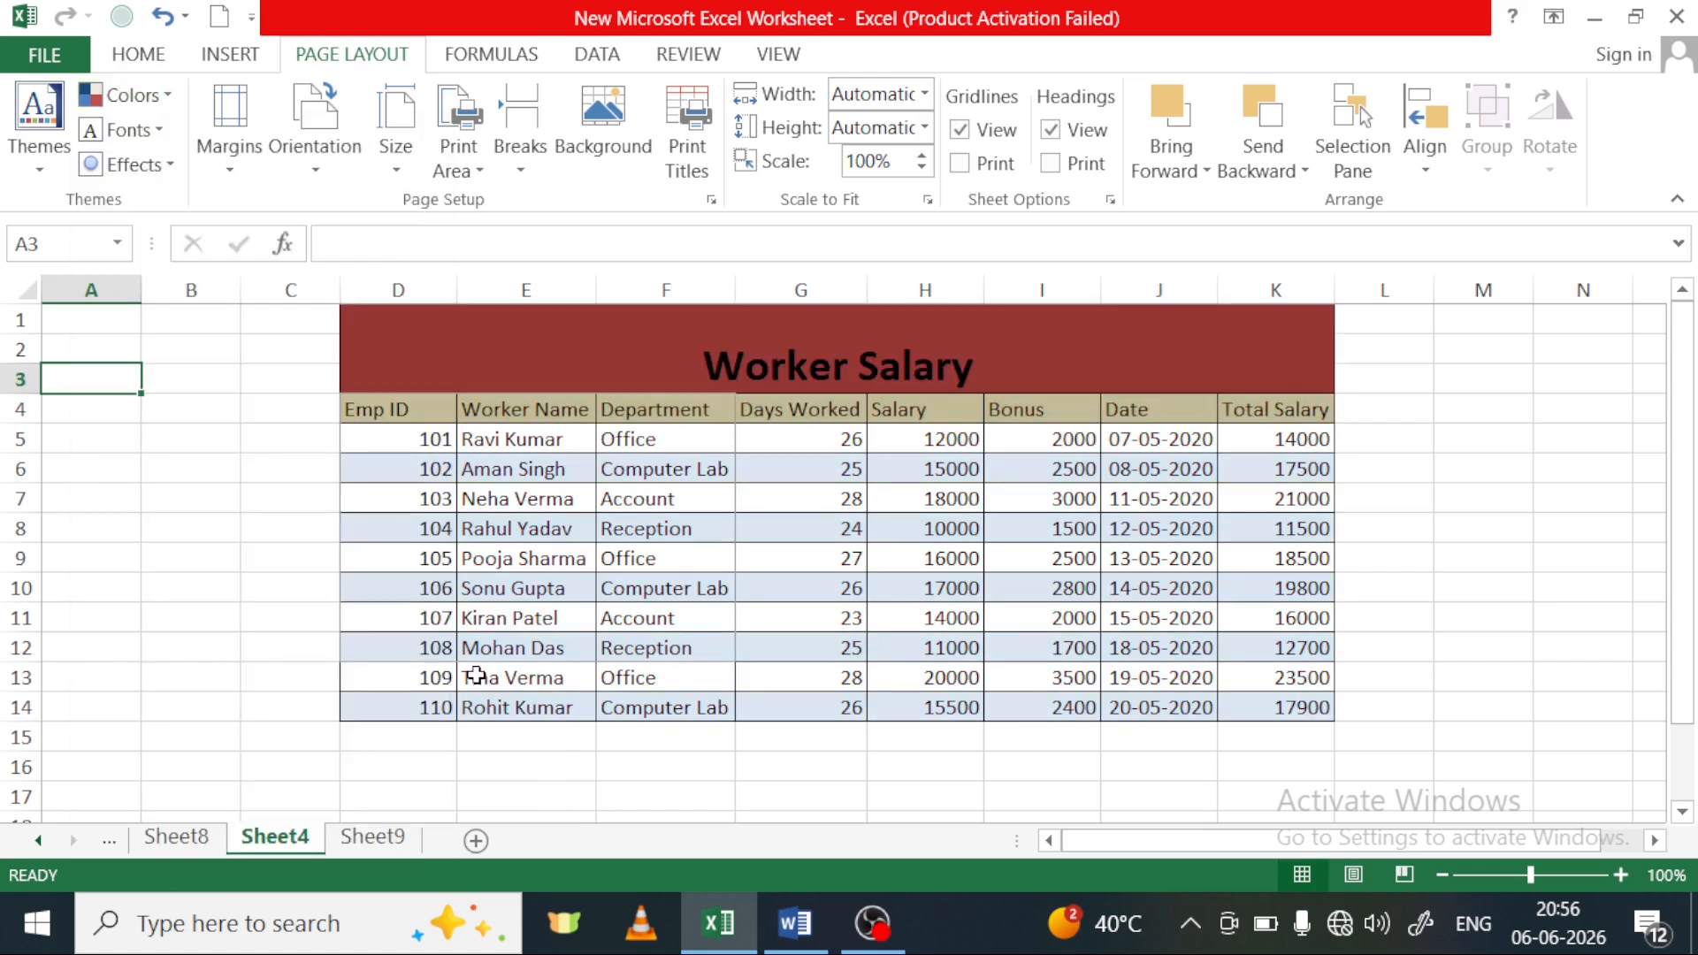
{"action": "left_click", "coordinate": [148, 130]}
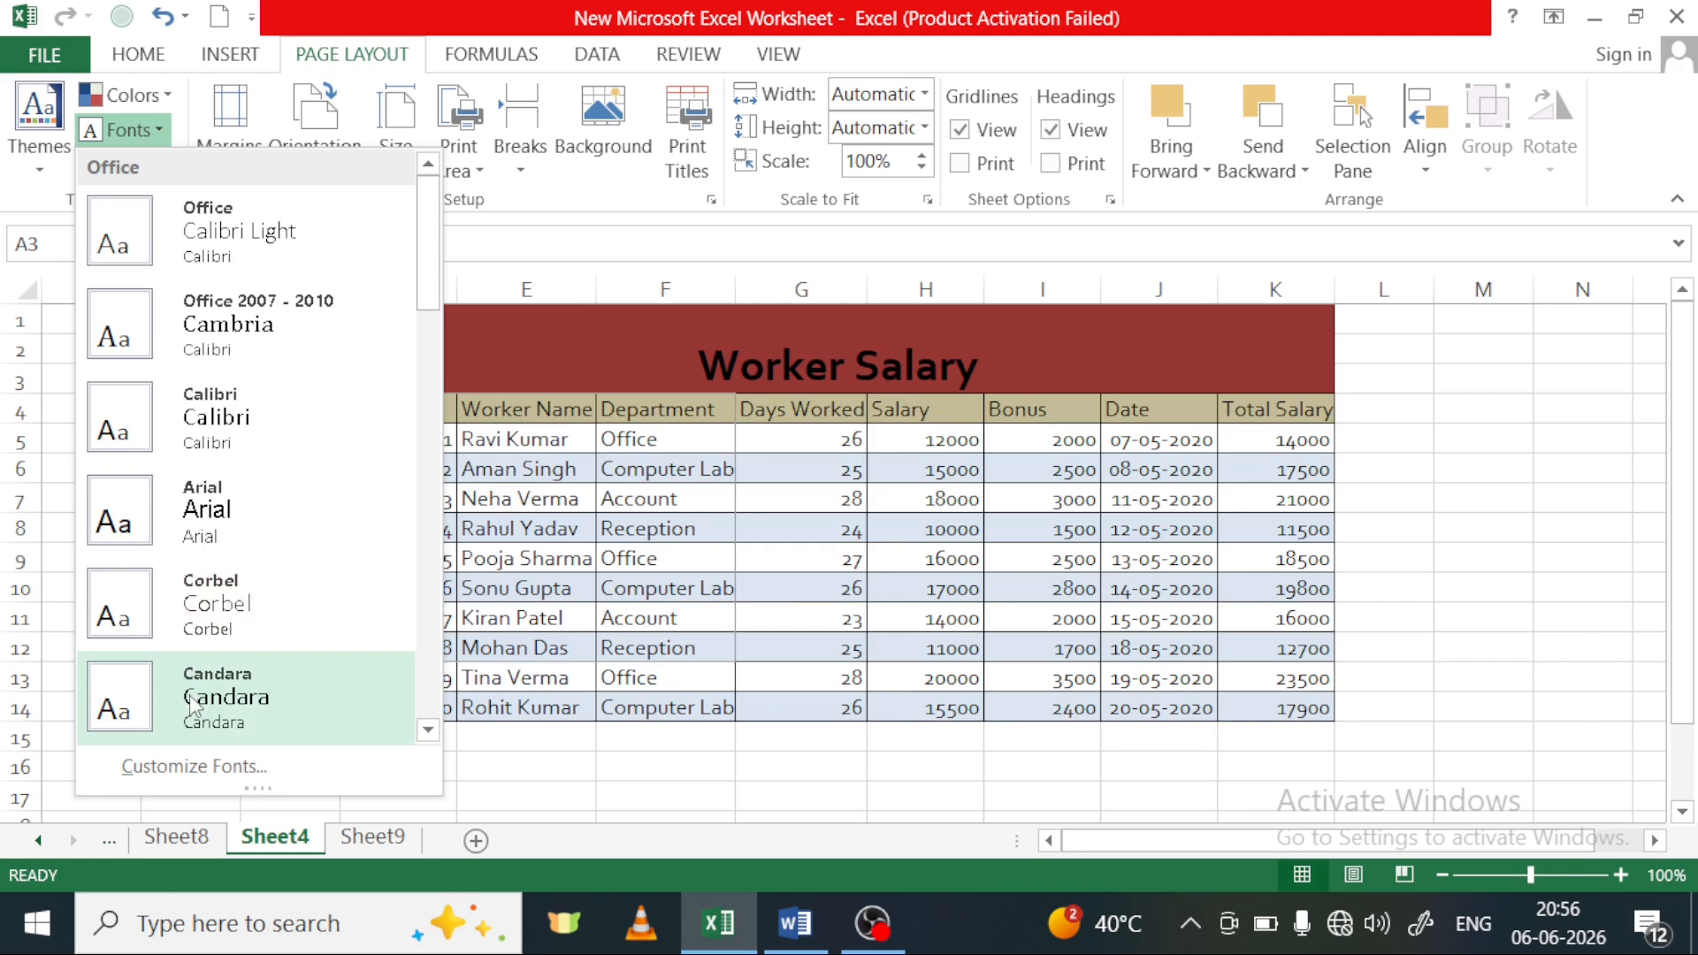
{"action": "scroll", "coordinate": [202, 672], "scroll_direction": "down", "scroll_amount": 5}
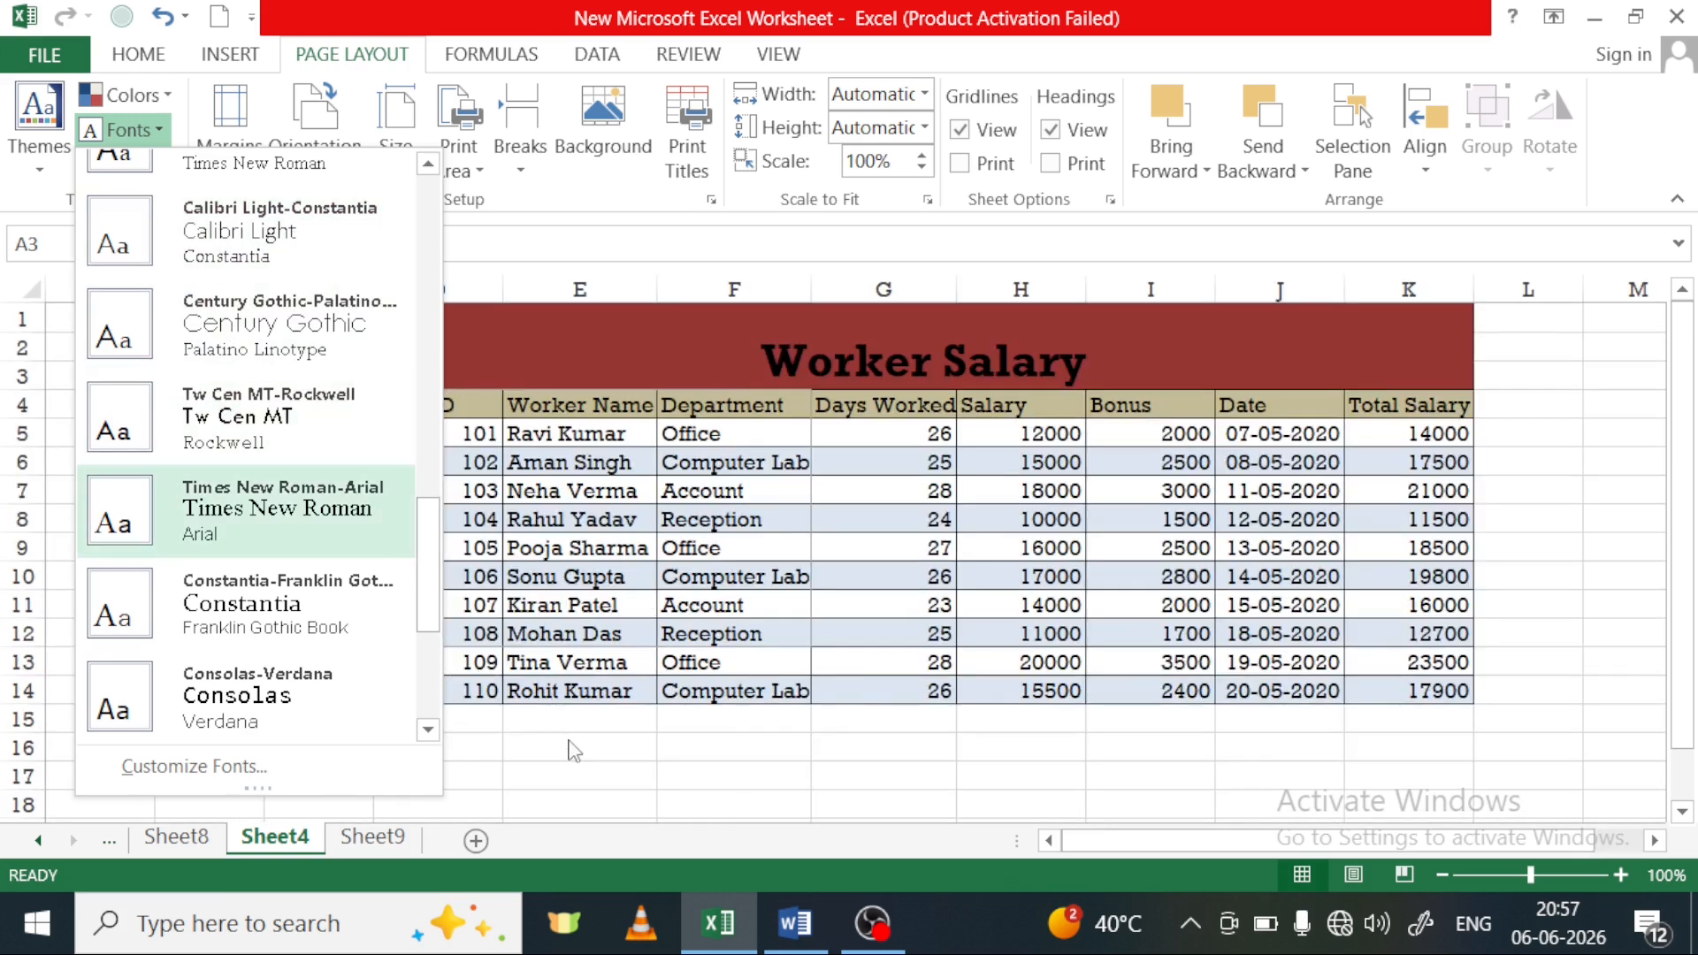
{"action": "left_click", "coordinate": [573, 750]}
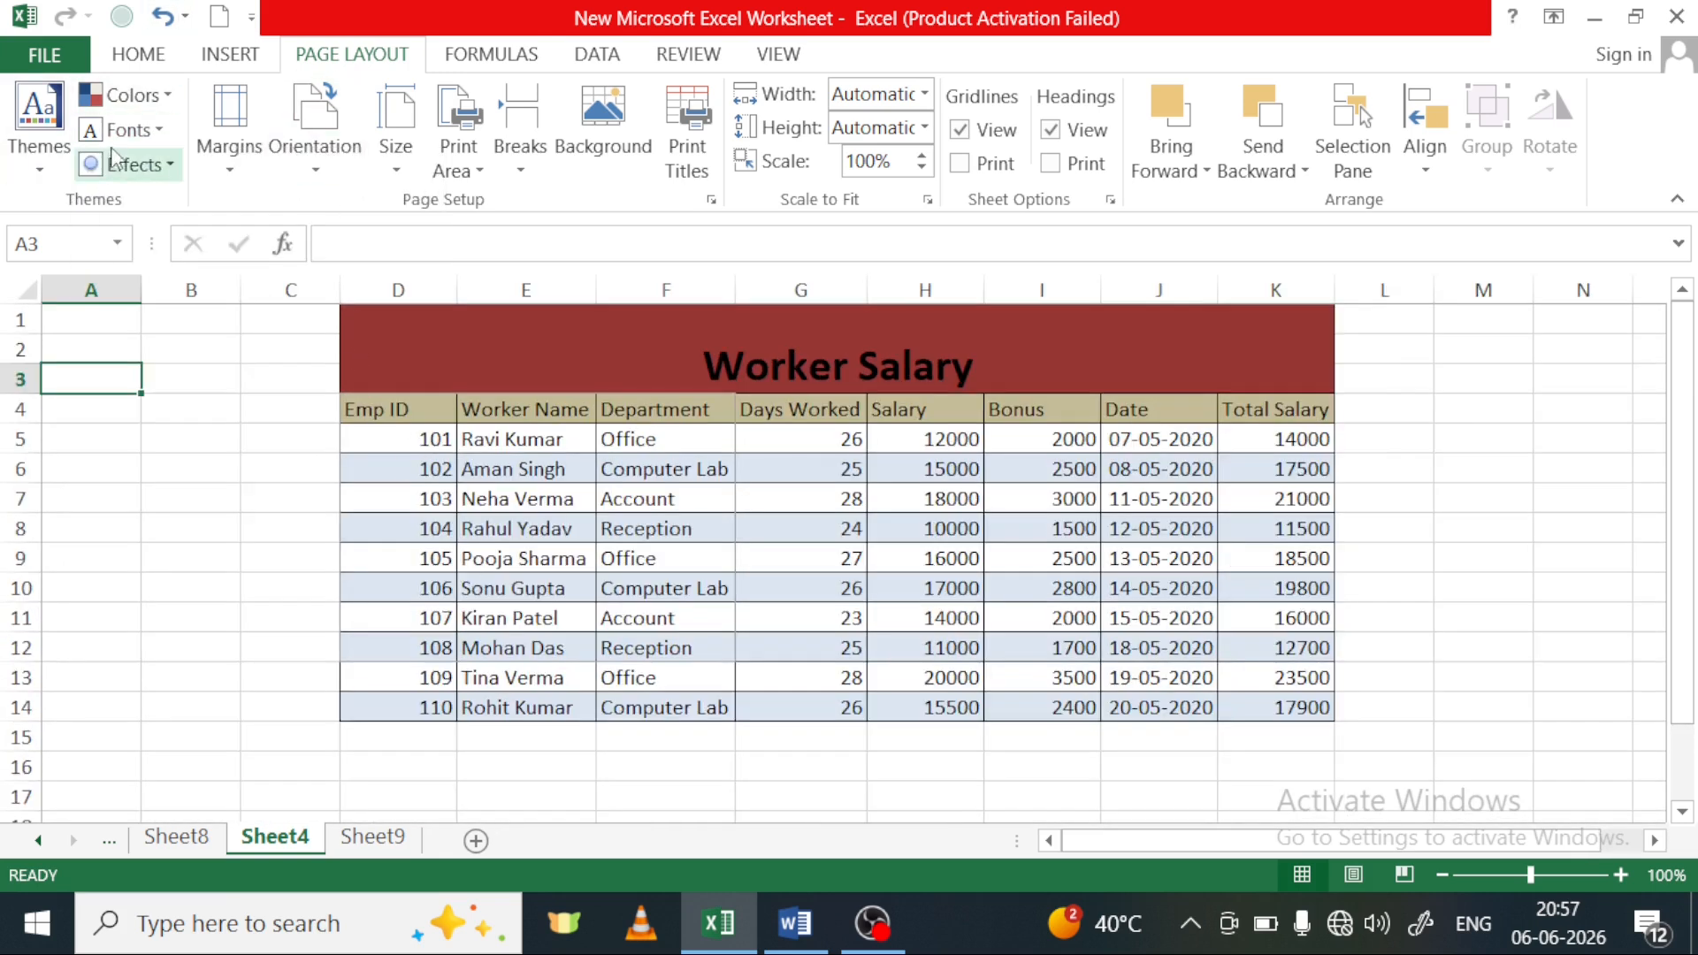
Look further down the cell font list for comparison with the theme fonts, leaving the current font in place
{"action": "left_click", "coordinate": [142, 55]}
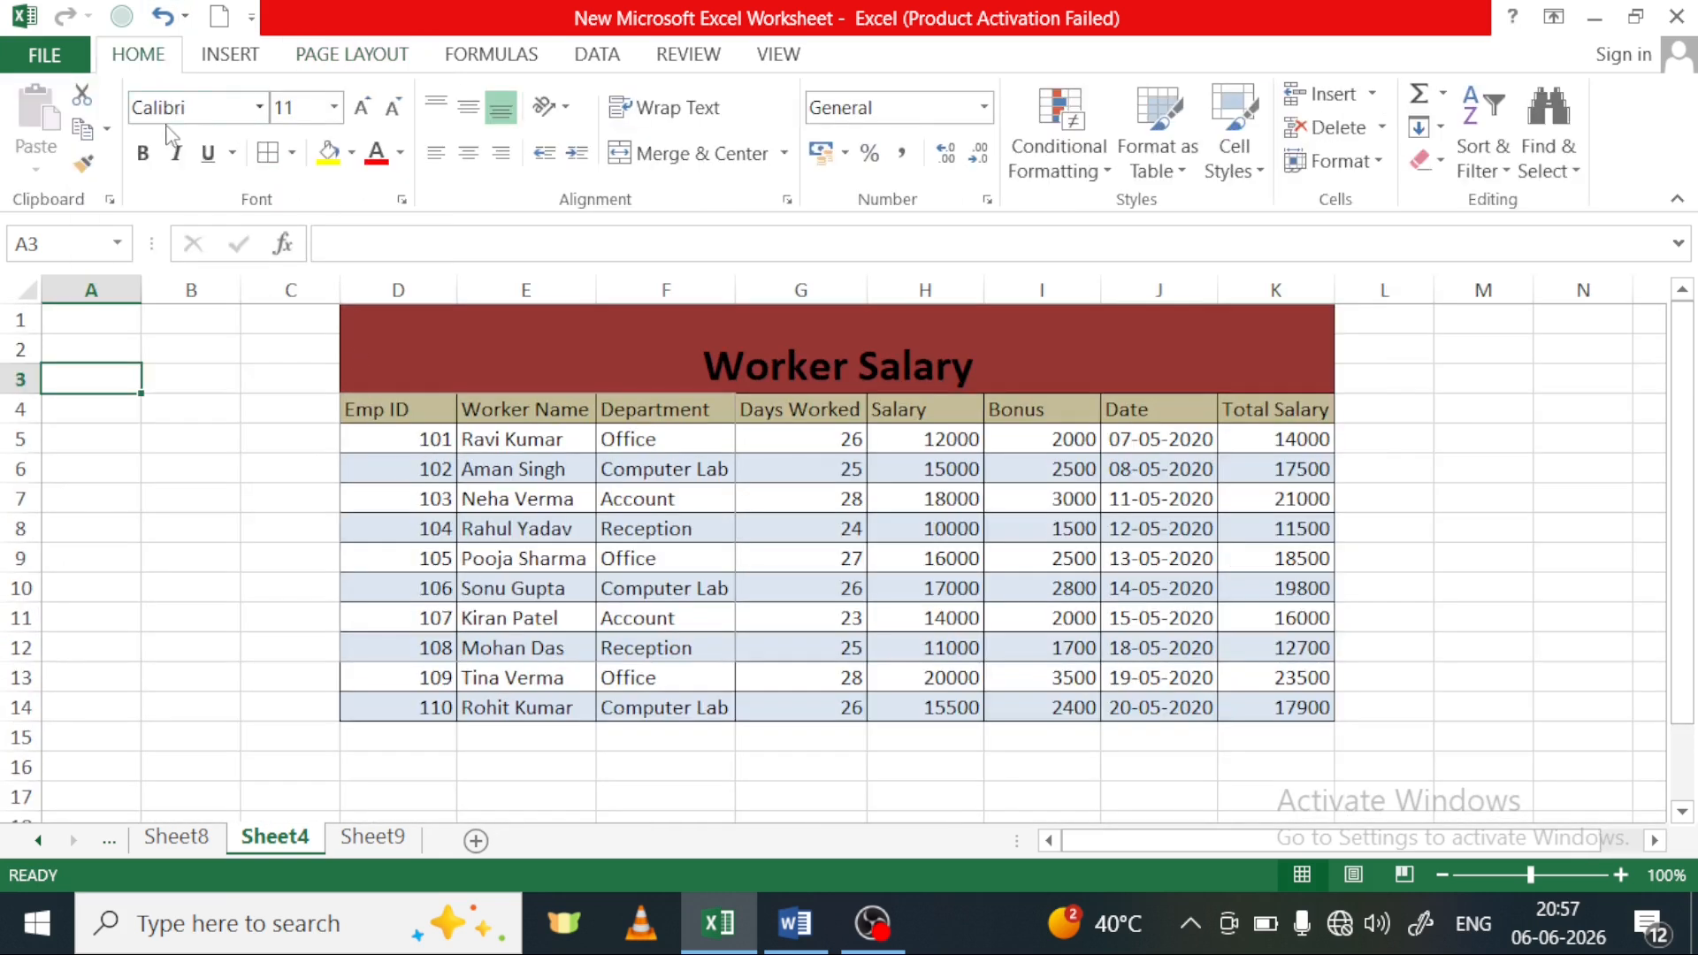
{"action": "left_click", "coordinate": [258, 108]}
{"action": "scroll", "coordinate": [266, 610], "scroll_direction": "down", "scroll_amount": 5}
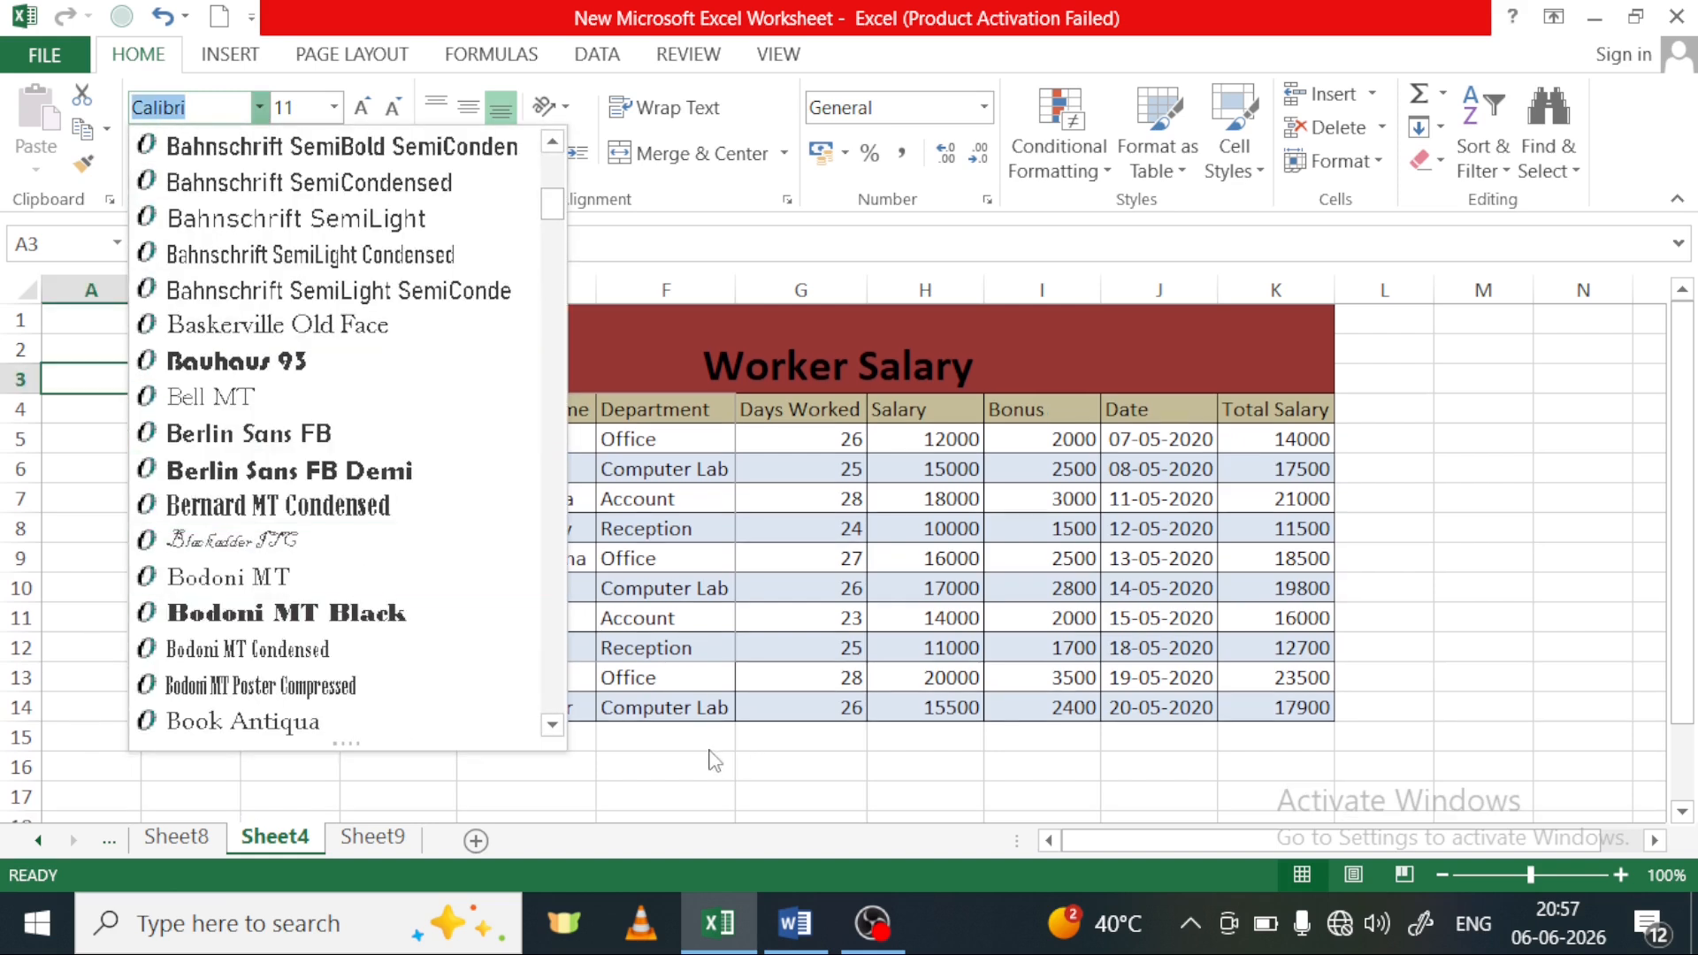
{"action": "left_click", "coordinate": [714, 761]}
{"action": "left_click", "coordinate": [316, 56]}
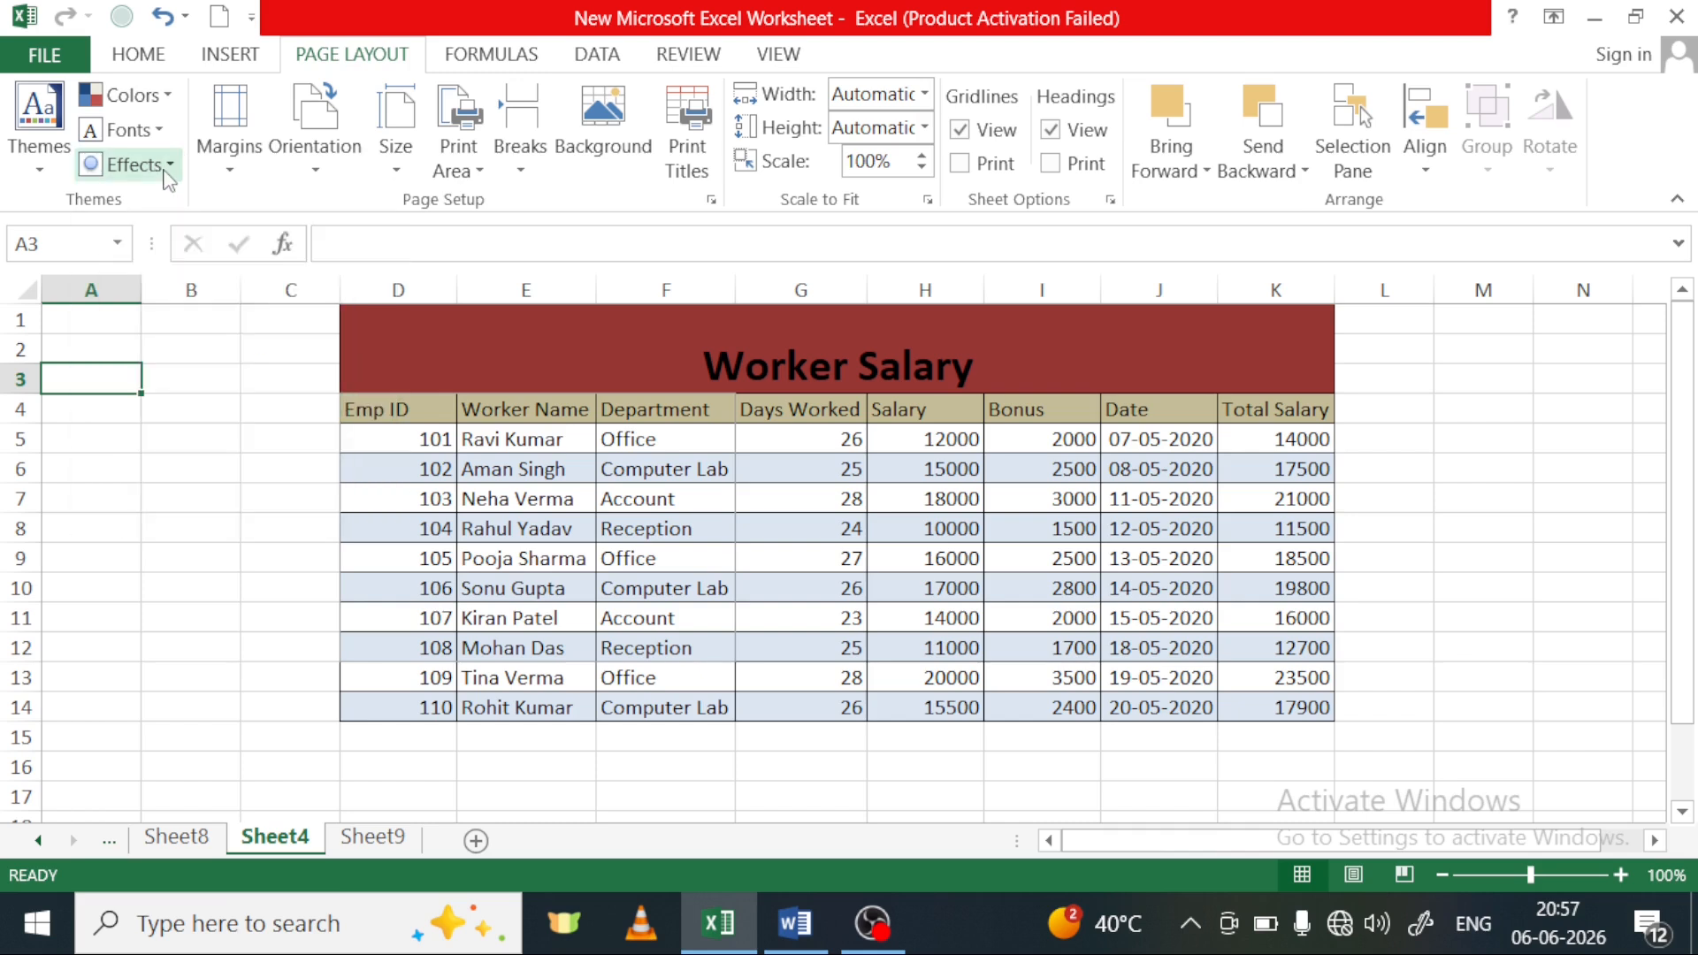
{"action": "left_click", "coordinate": [244, 439]}
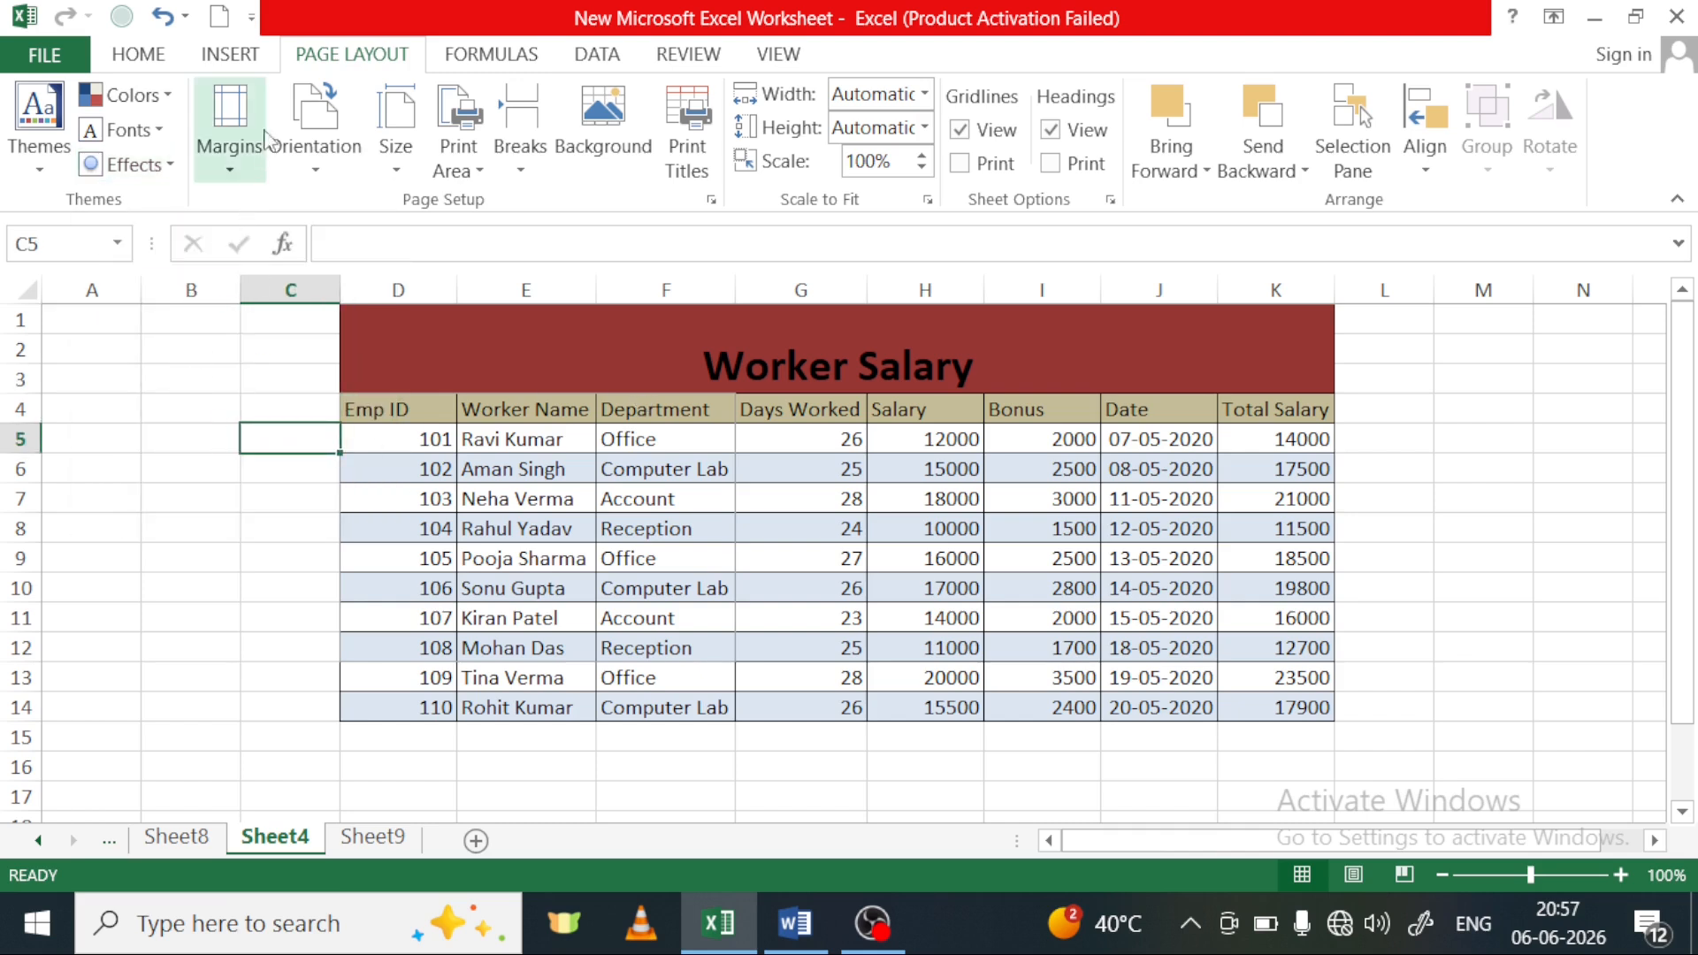
Draw a rectangle about 4.26 cm high and 5.19 cm wide over the middle of the Worker Salary table
{"action": "left_click", "coordinate": [231, 56]}
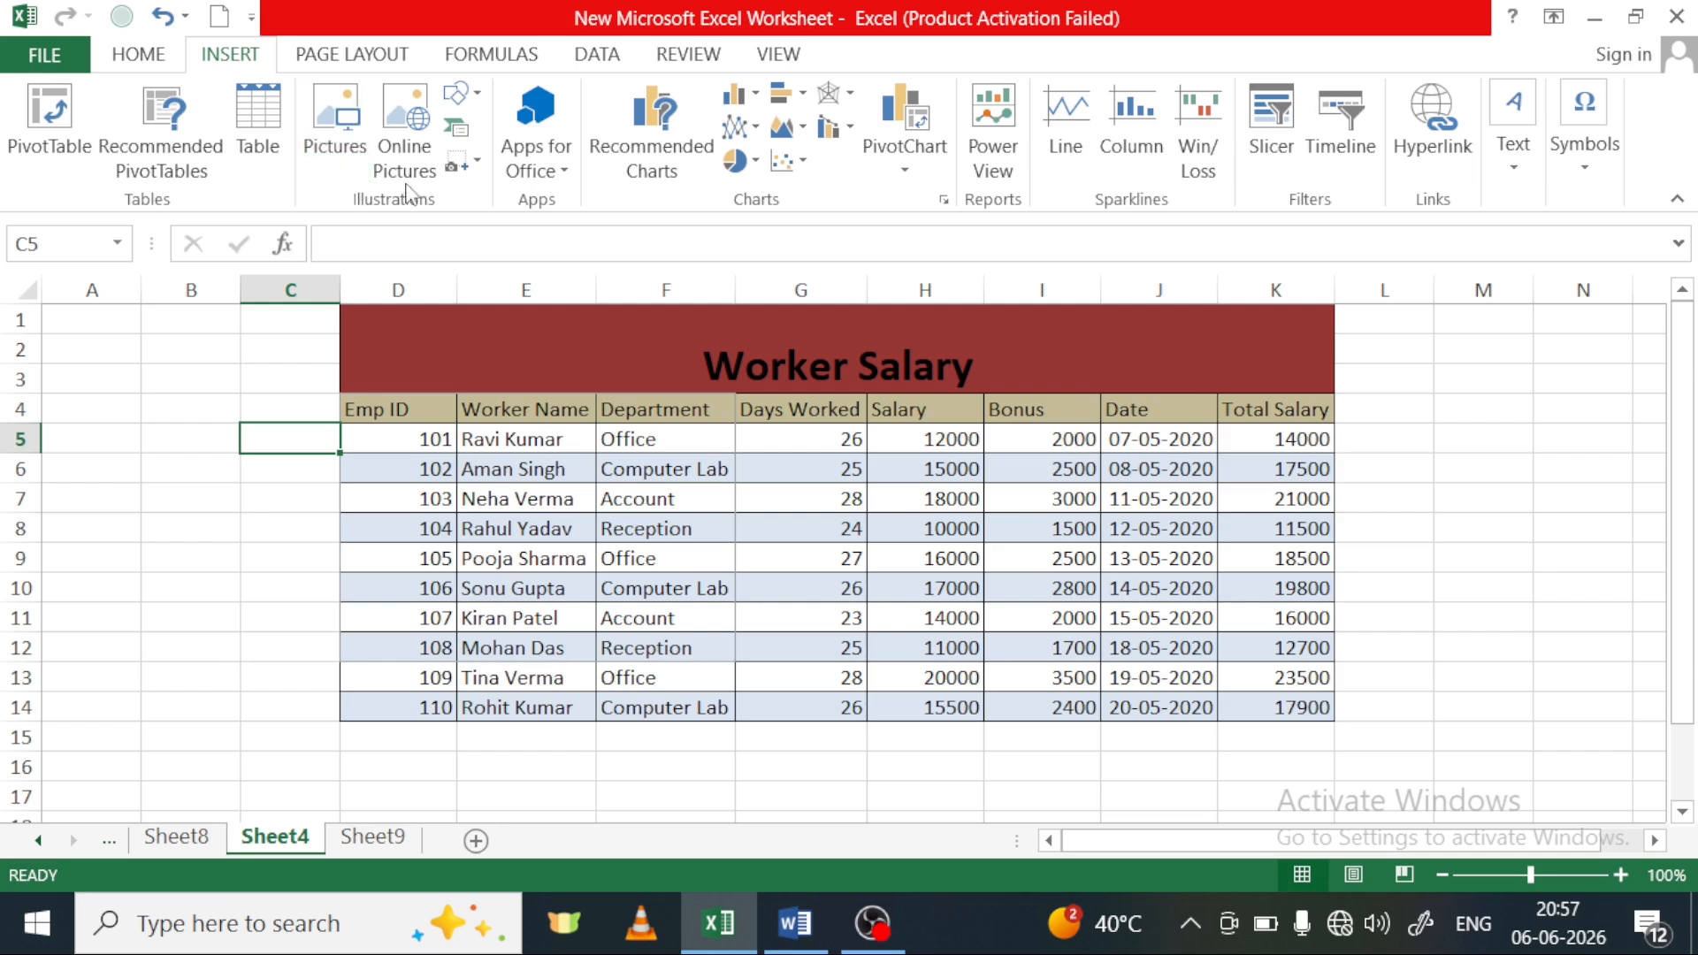
{"action": "left_click", "coordinate": [468, 115]}
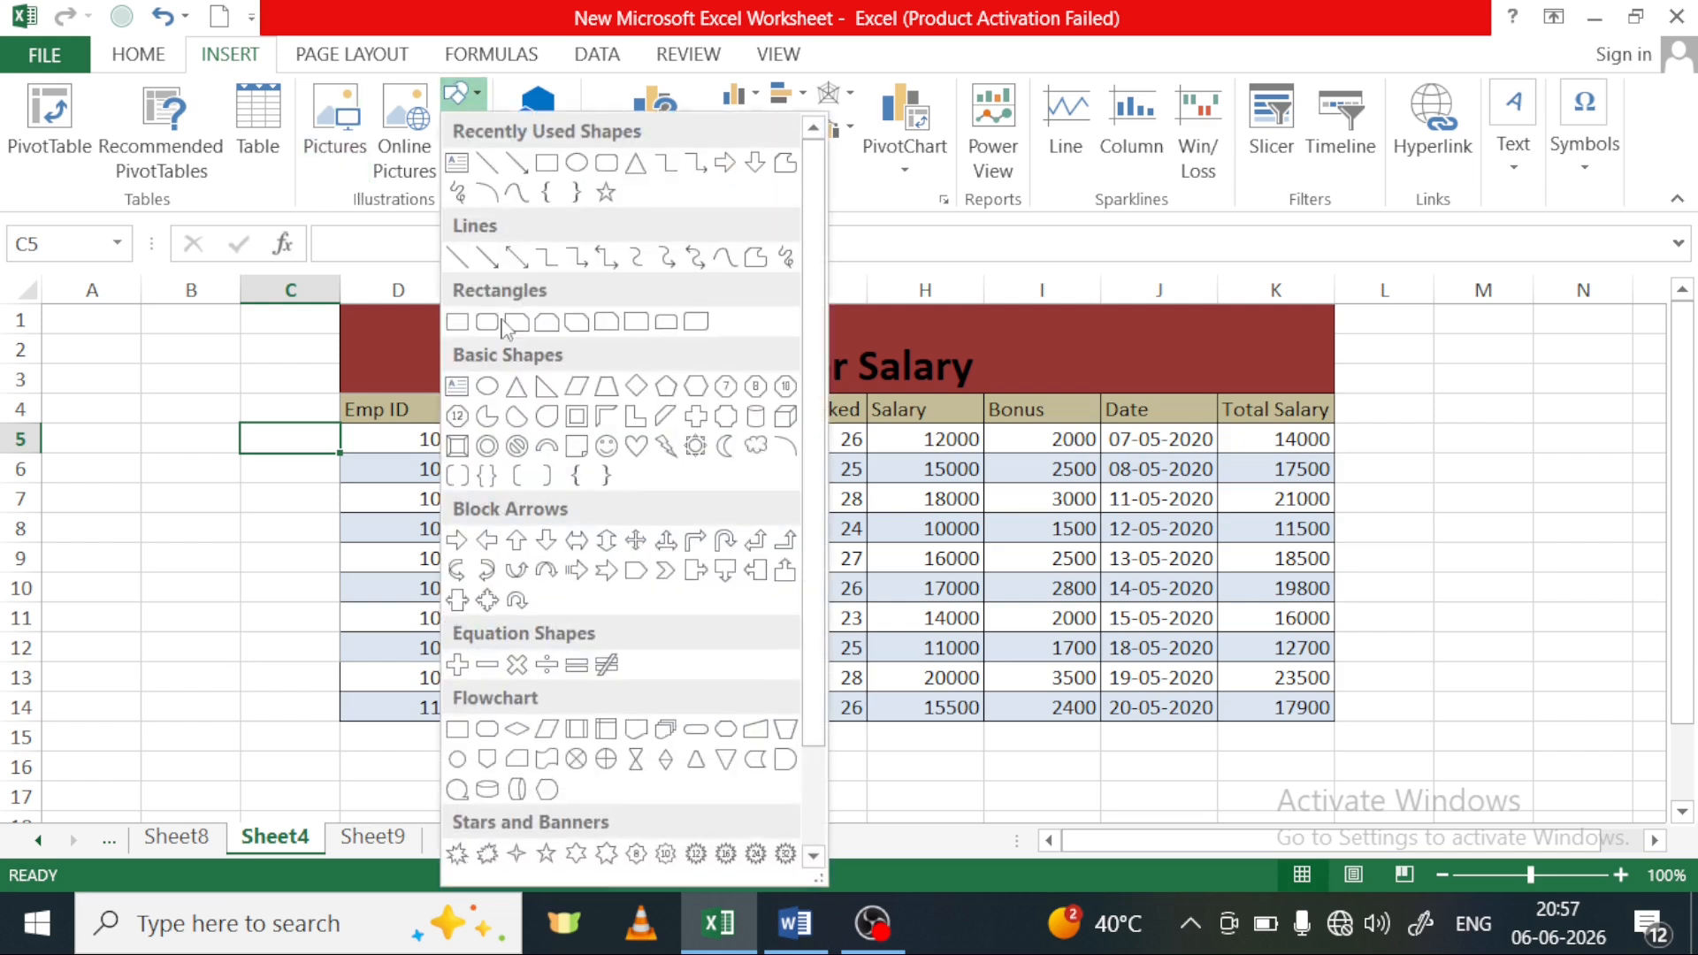
{"action": "left_click", "coordinate": [528, 255]}
{"action": "left_click_drag", "start_coordinate": [557, 450], "coordinate": [833, 688]}
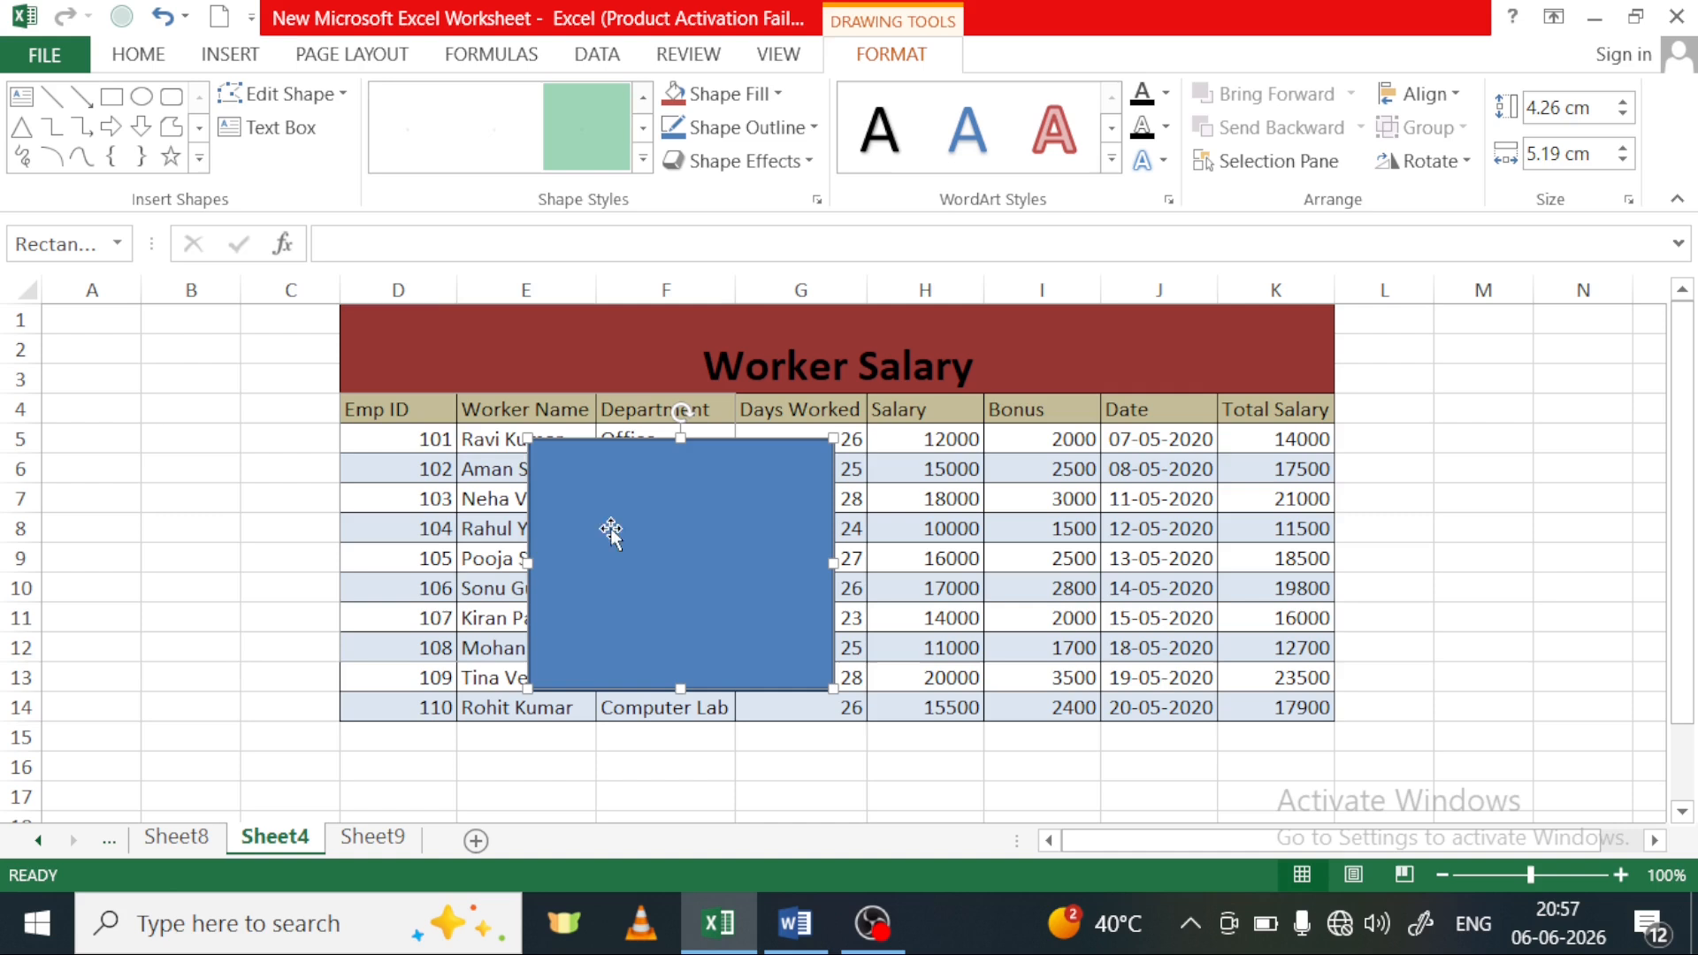
Look through the theme effects with the rectangle selected, and delete the rectangle from the sheet
{"action": "left_click", "coordinate": [220, 57]}
{"action": "left_click", "coordinate": [352, 55]}
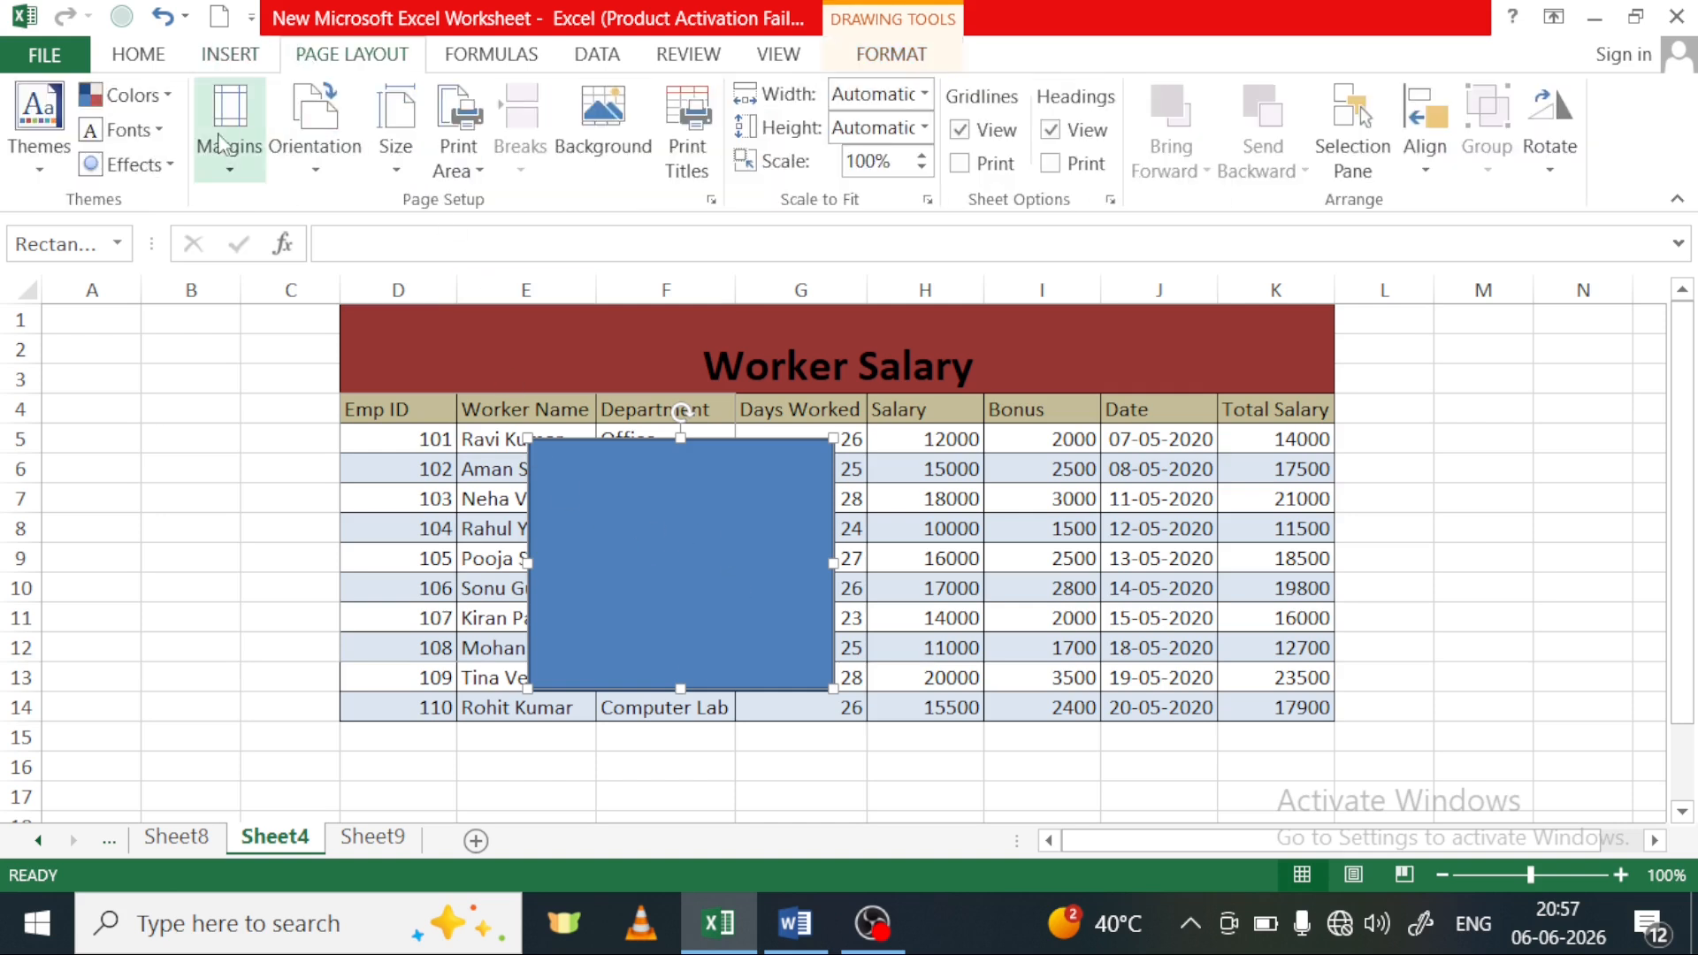
{"action": "left_click", "coordinate": [133, 164]}
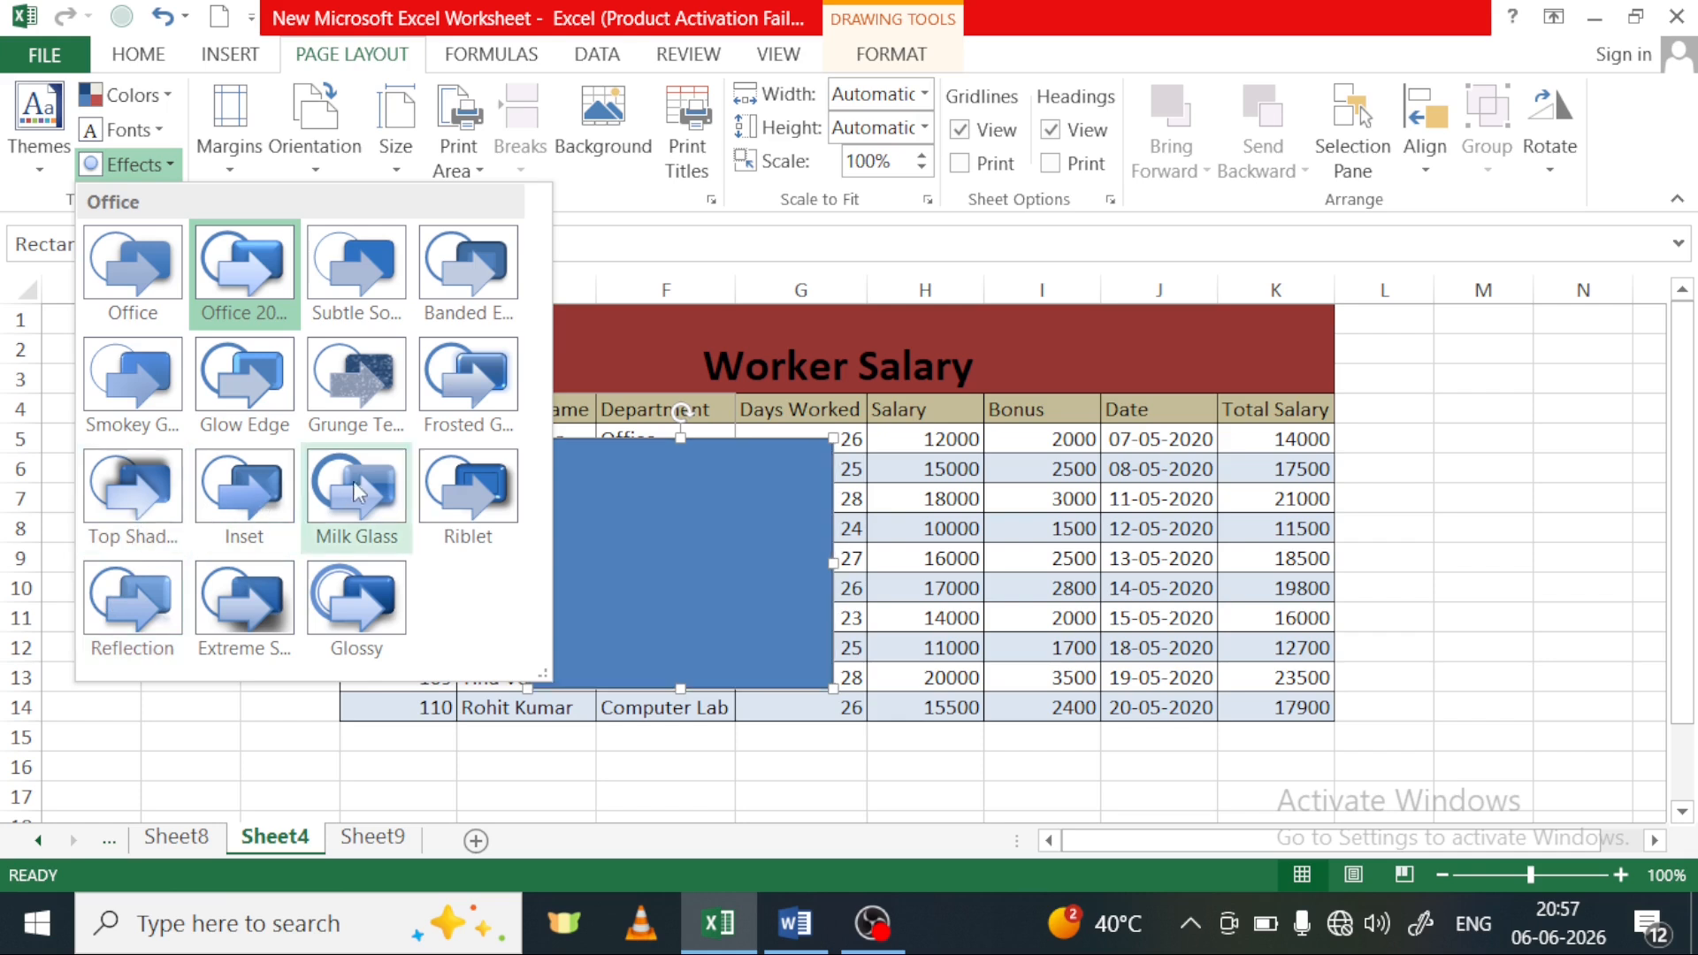
{"action": "left_click", "coordinate": [130, 708]}
{"action": "left_click_drag", "start_coordinate": [663, 635], "coordinate": [667, 632]}
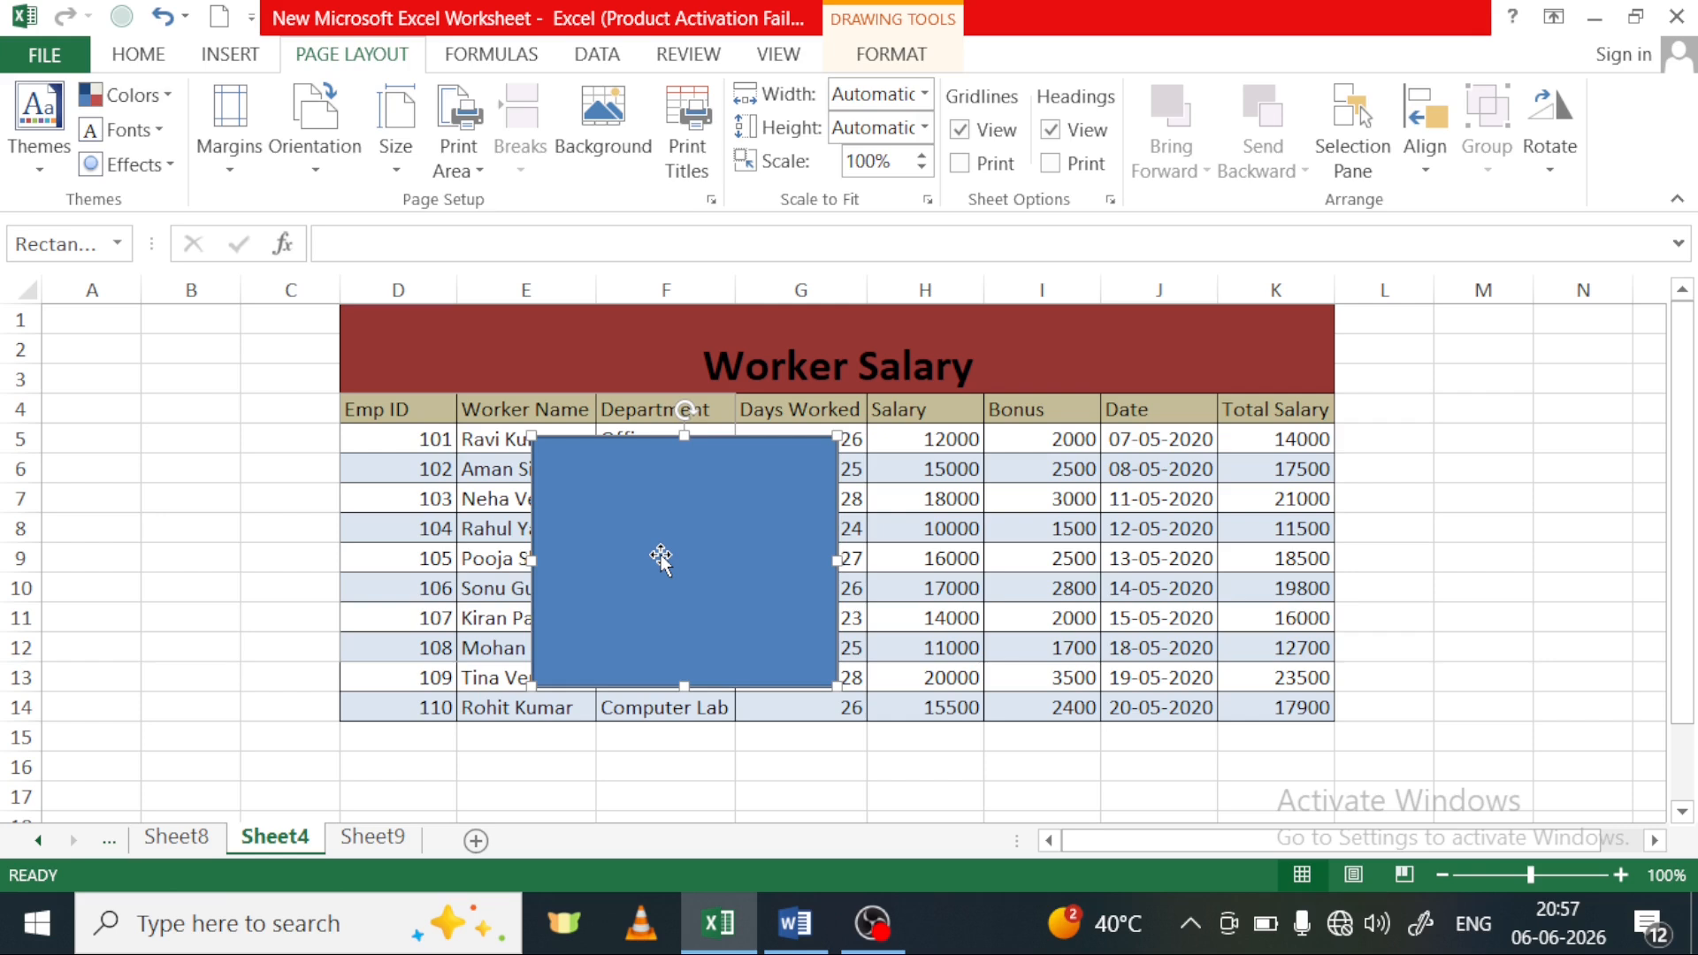
{"action": "key", "text": "Delete"}
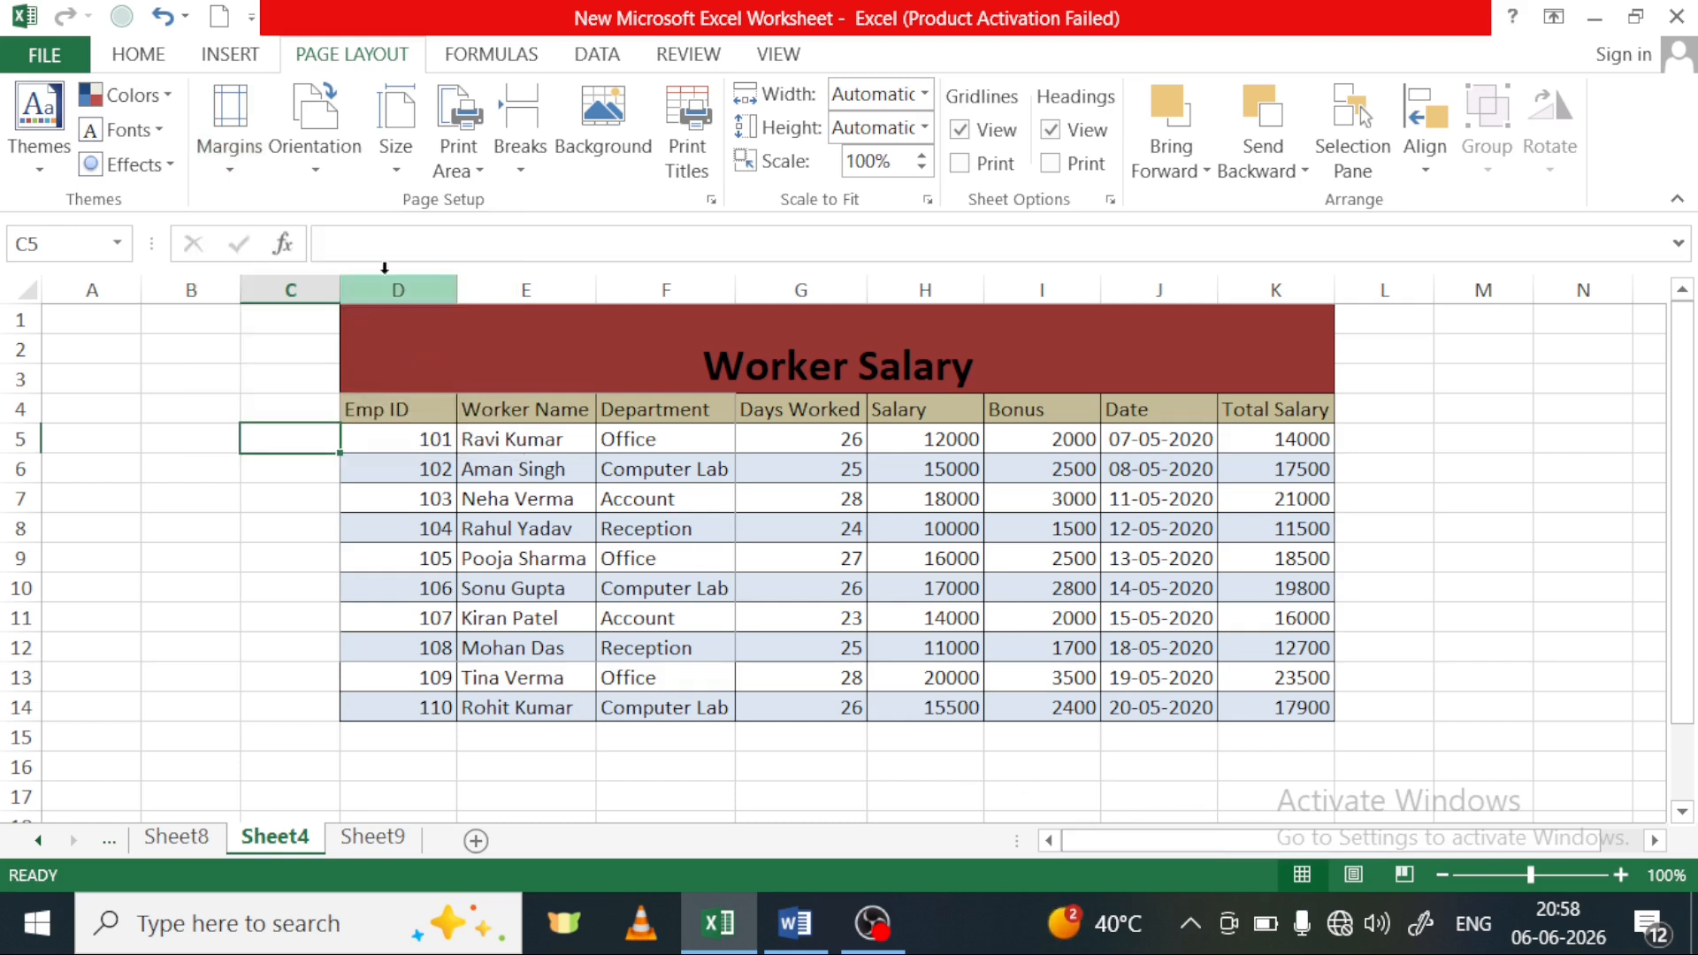
Show Sheet4 in Page Layout view and examine its page boundaries, header and footer areas
{"action": "scroll", "coordinate": [973, 531], "scroll_direction": "down", "scroll_amount": 5}
{"action": "scroll", "coordinate": [1490, 522], "scroll_direction": "up", "scroll_amount": 5}
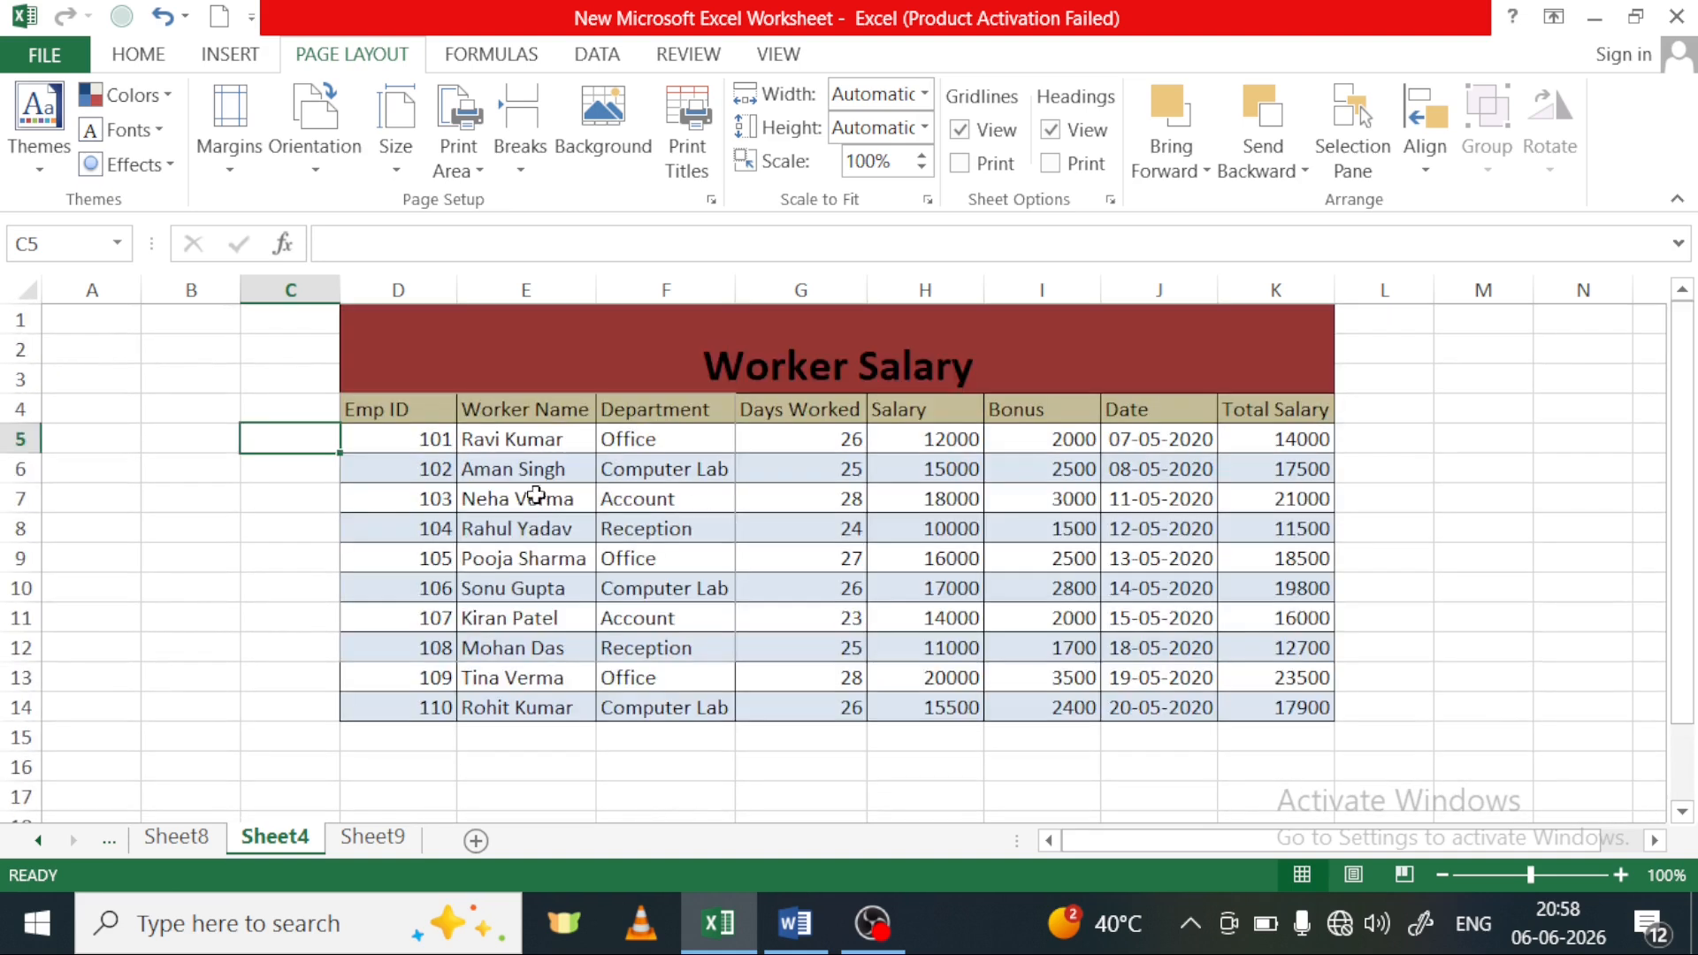
{"action": "left_click", "coordinate": [780, 55]}
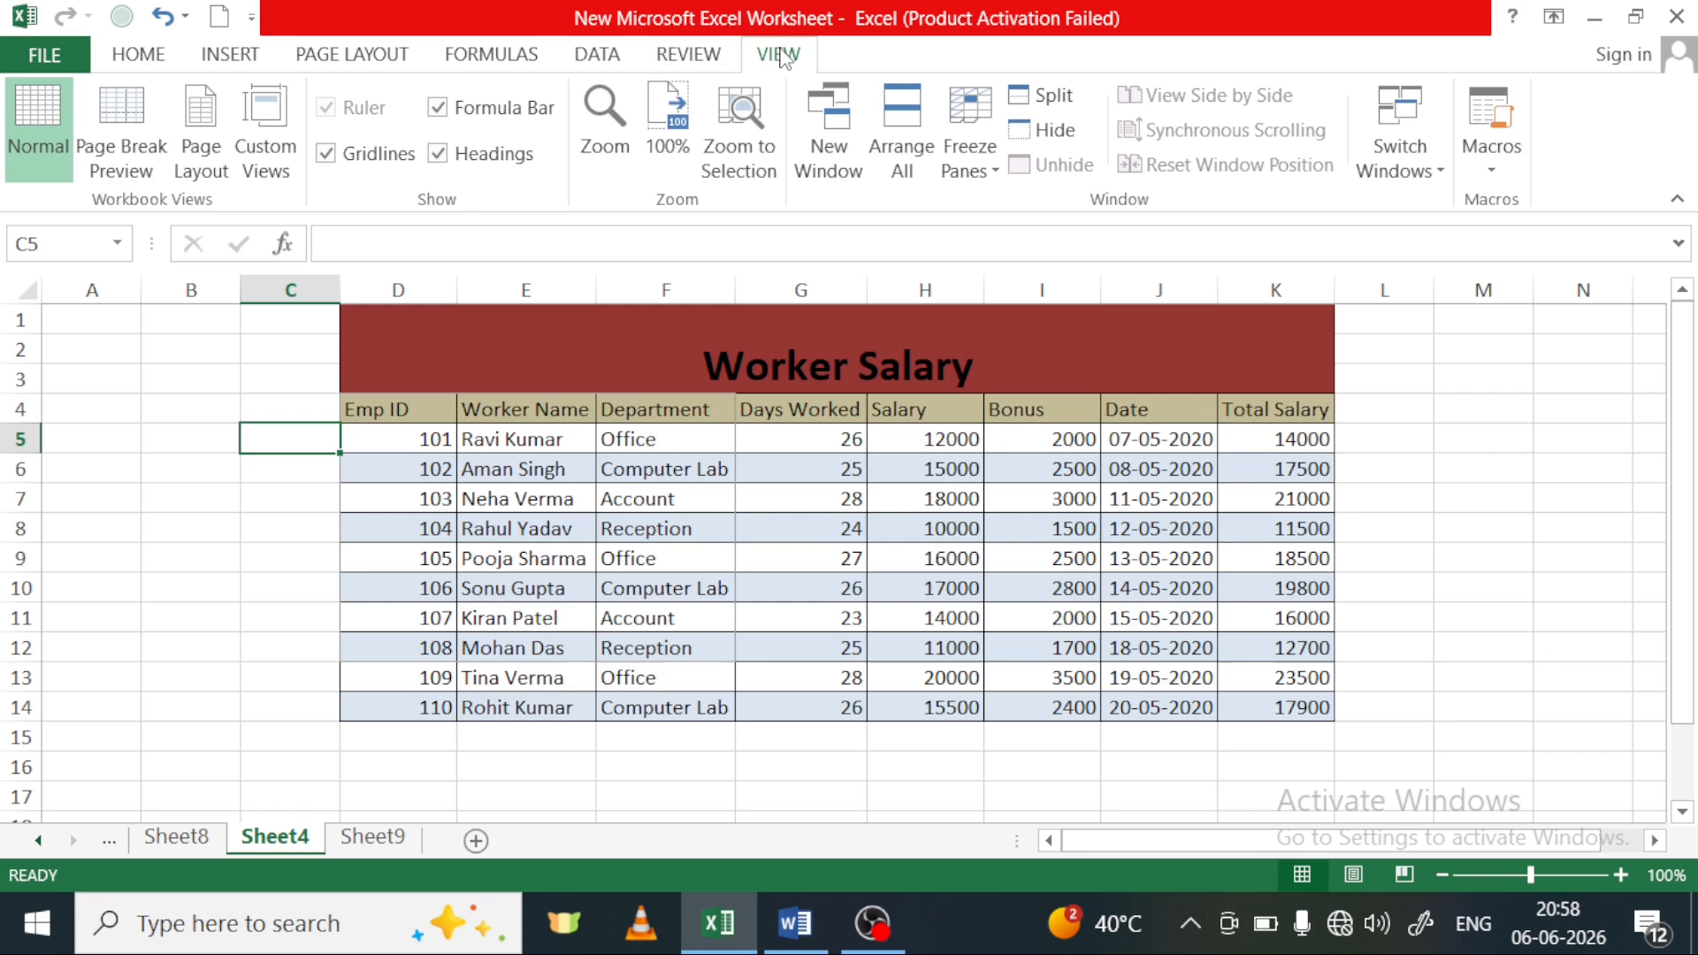
{"action": "left_click", "coordinate": [212, 164]}
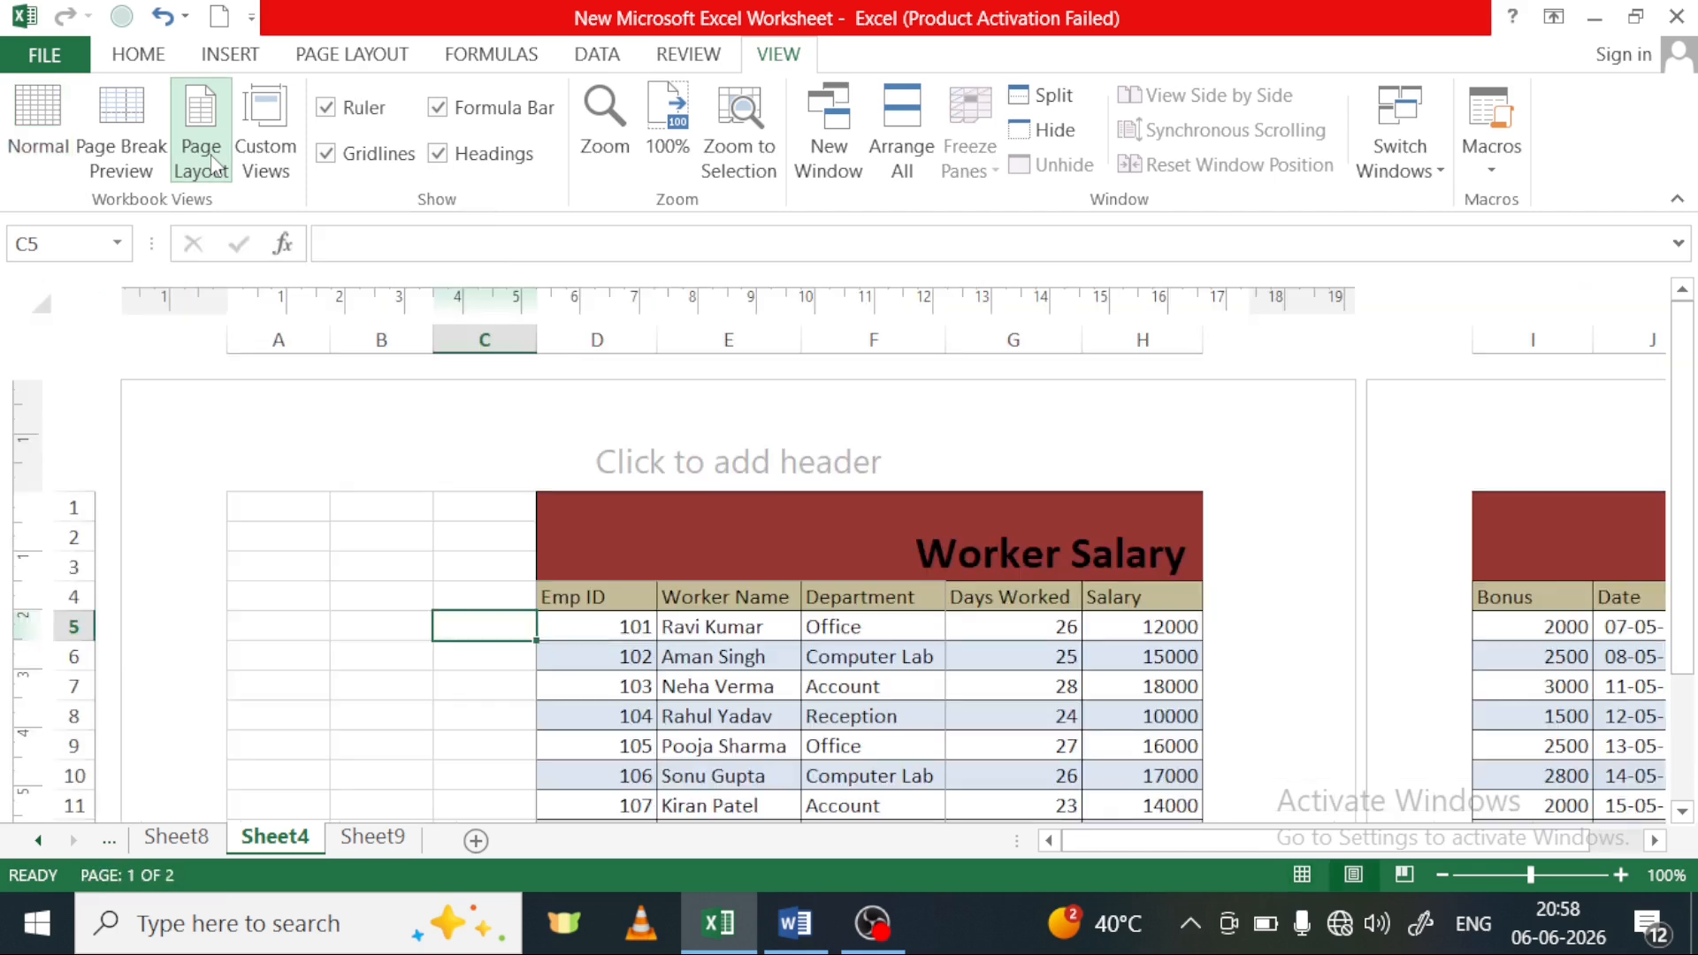
{"action": "scroll", "coordinate": [878, 588], "scroll_direction": "down", "scroll_amount": 5}
{"action": "scroll", "coordinate": [879, 588], "scroll_direction": "up", "scroll_amount": 5}
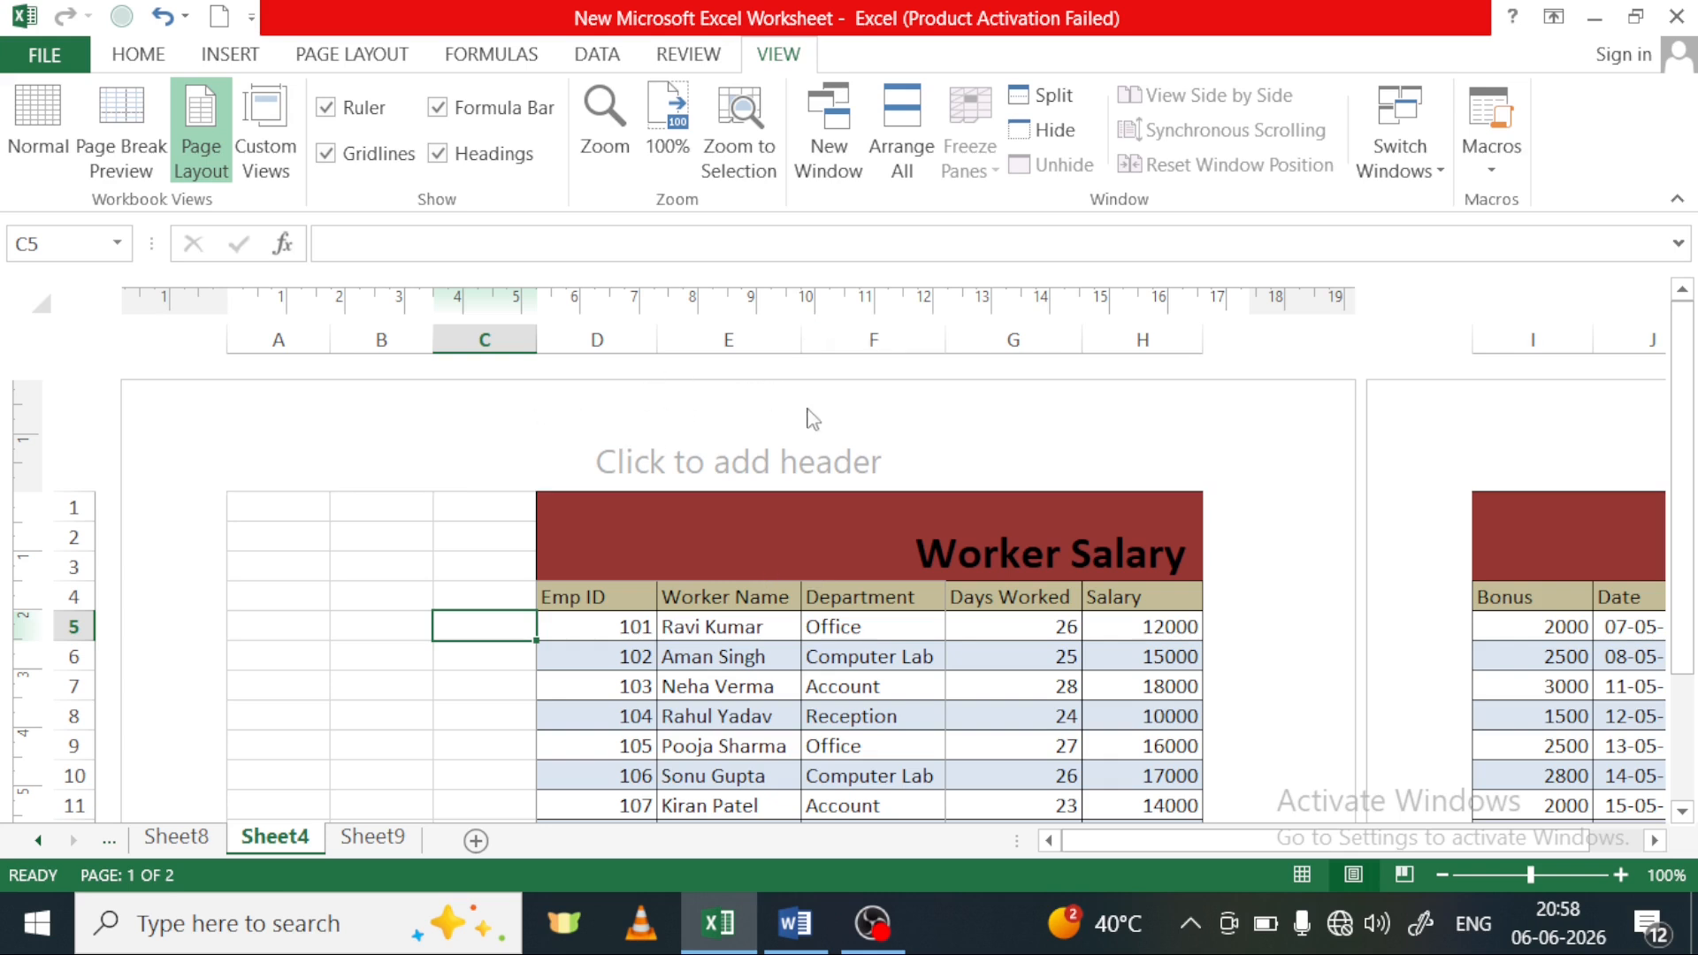
{"action": "scroll", "coordinate": [846, 471], "scroll_direction": "down", "scroll_amount": 18}
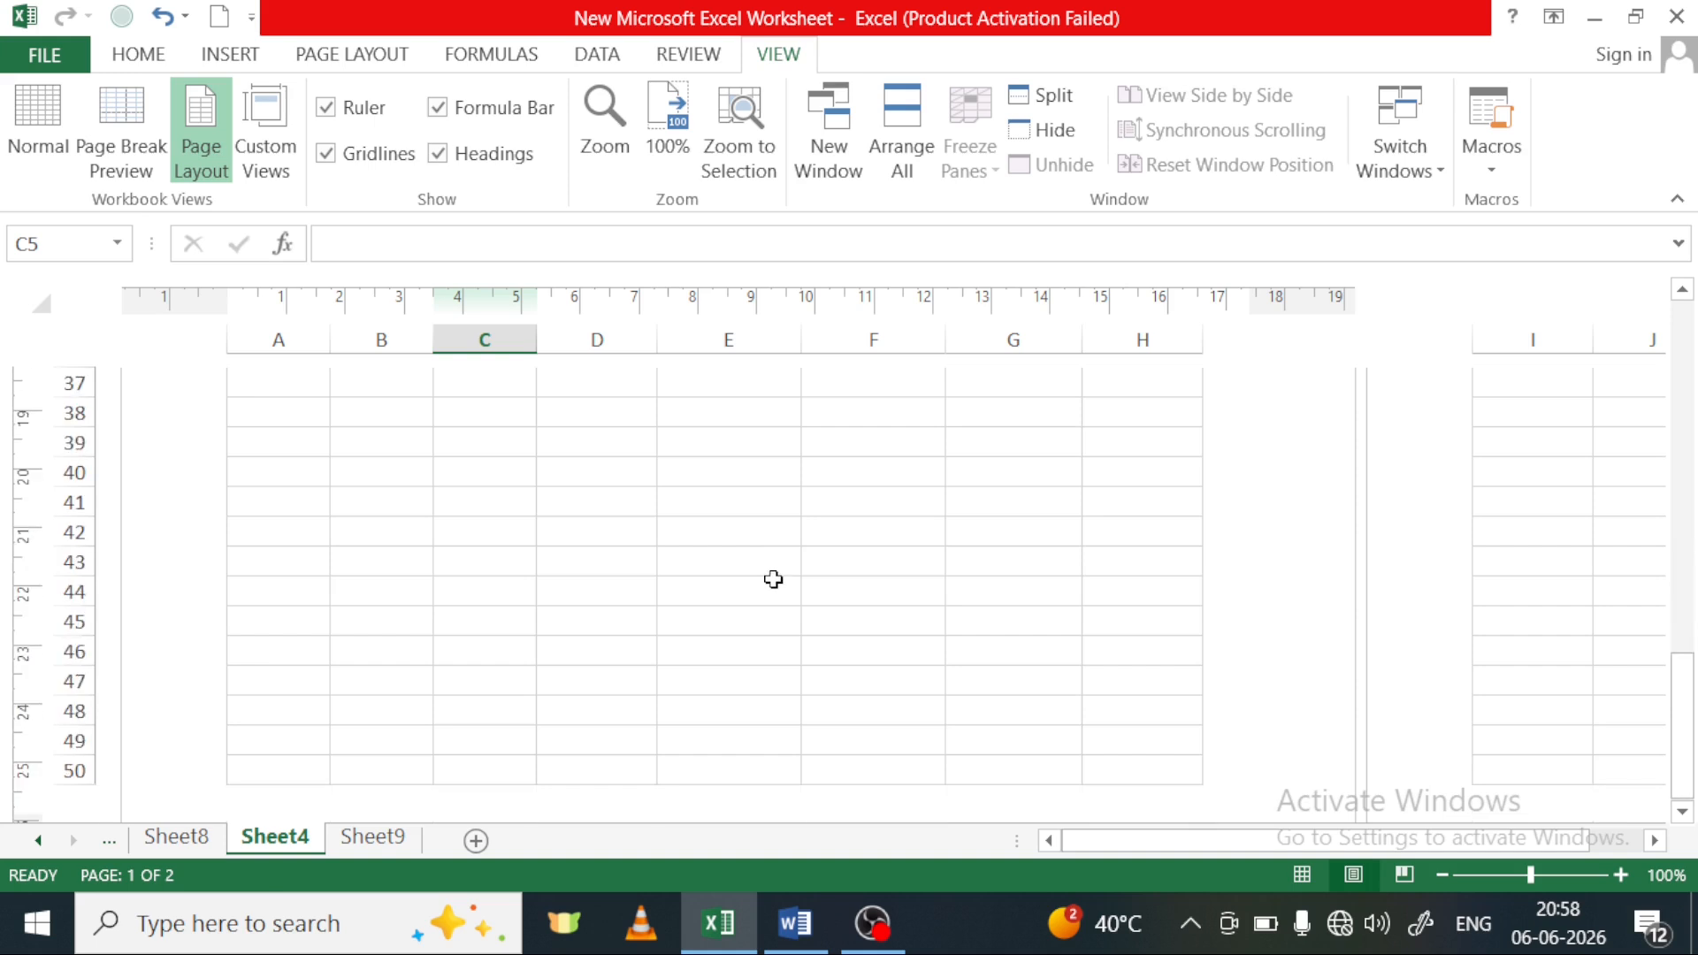
{"action": "scroll", "coordinate": [682, 560], "scroll_direction": "up", "scroll_amount": 5}
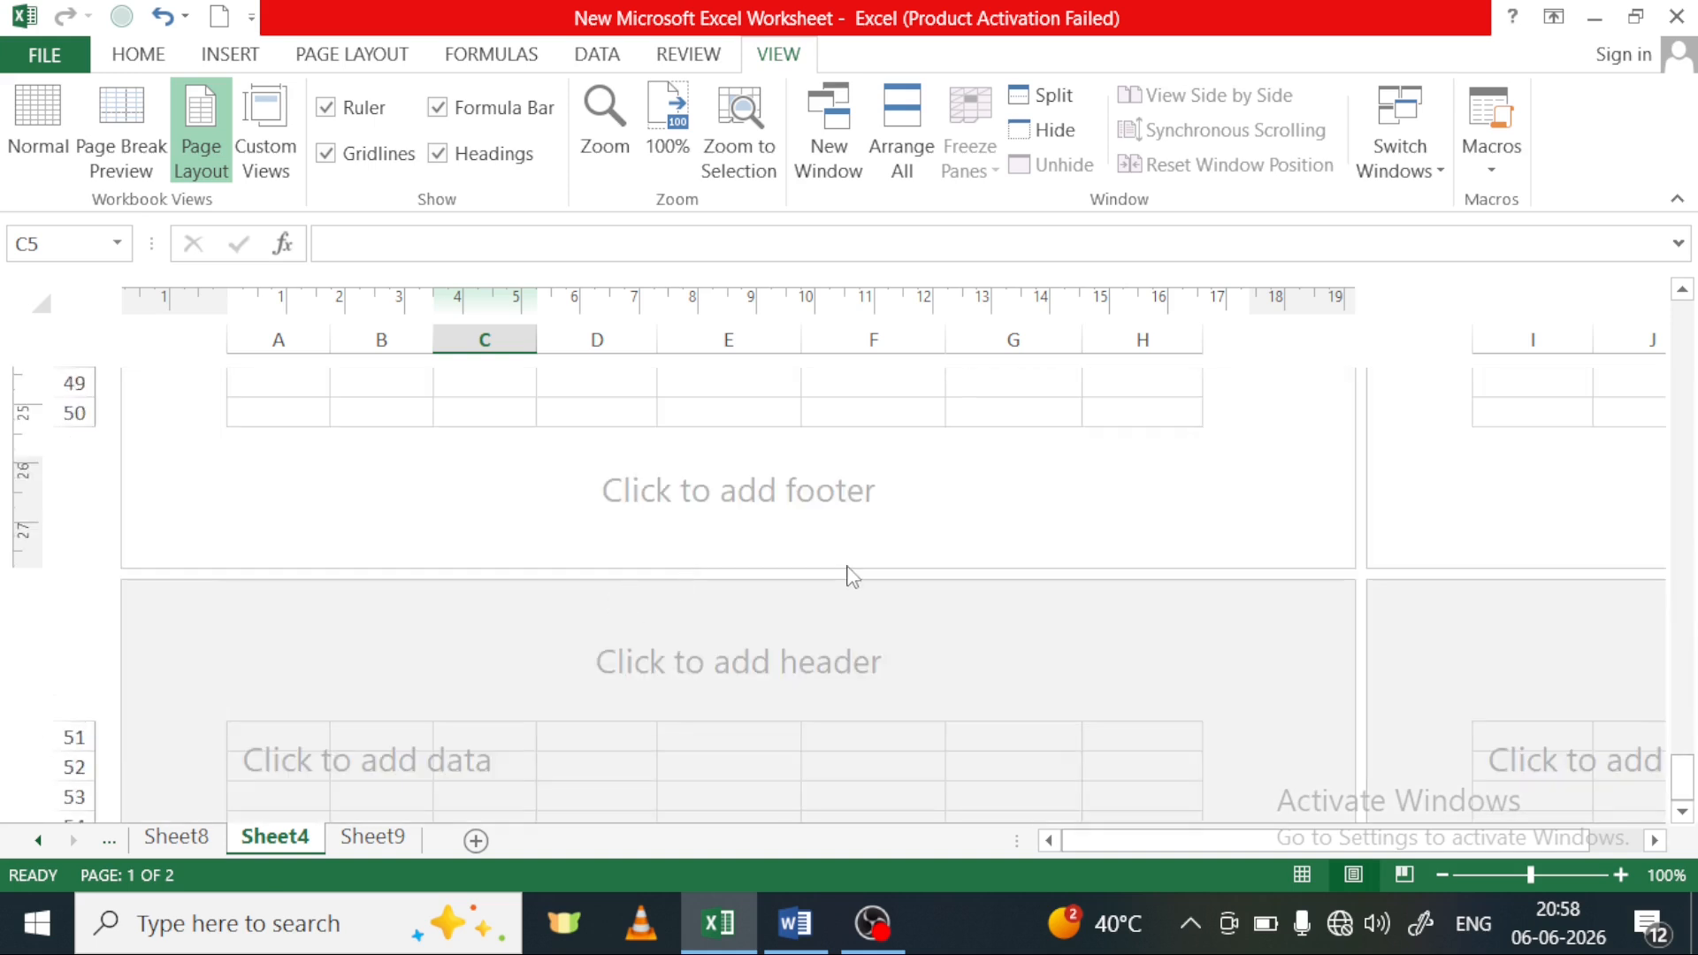
Examine the page margins, header area and page extents around the Worker Salary table in Page Layout view
{"action": "scroll", "coordinate": [850, 577], "scroll_direction": "up", "scroll_amount": 4}
{"action": "scroll", "coordinate": [172, 574], "scroll_direction": "up", "scroll_amount": 6}
{"action": "scroll", "coordinate": [181, 575], "scroll_direction": "up", "scroll_amount": 5}
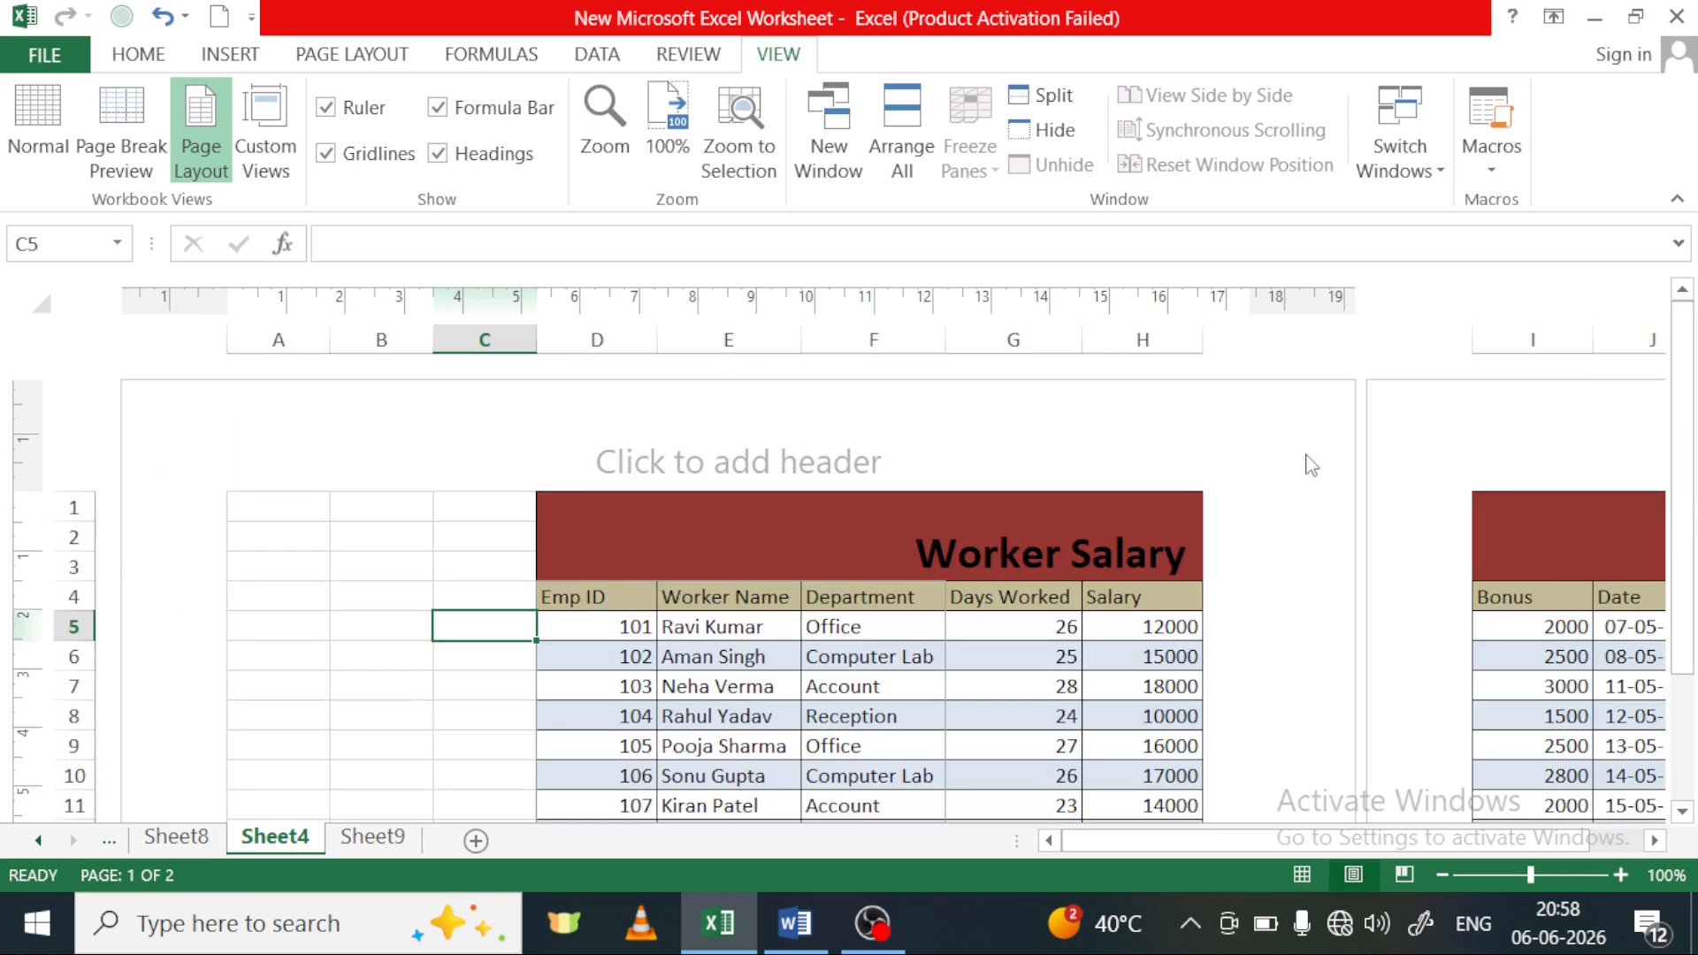
{"action": "scroll", "coordinate": [1284, 725], "scroll_direction": "down", "scroll_amount": 3}
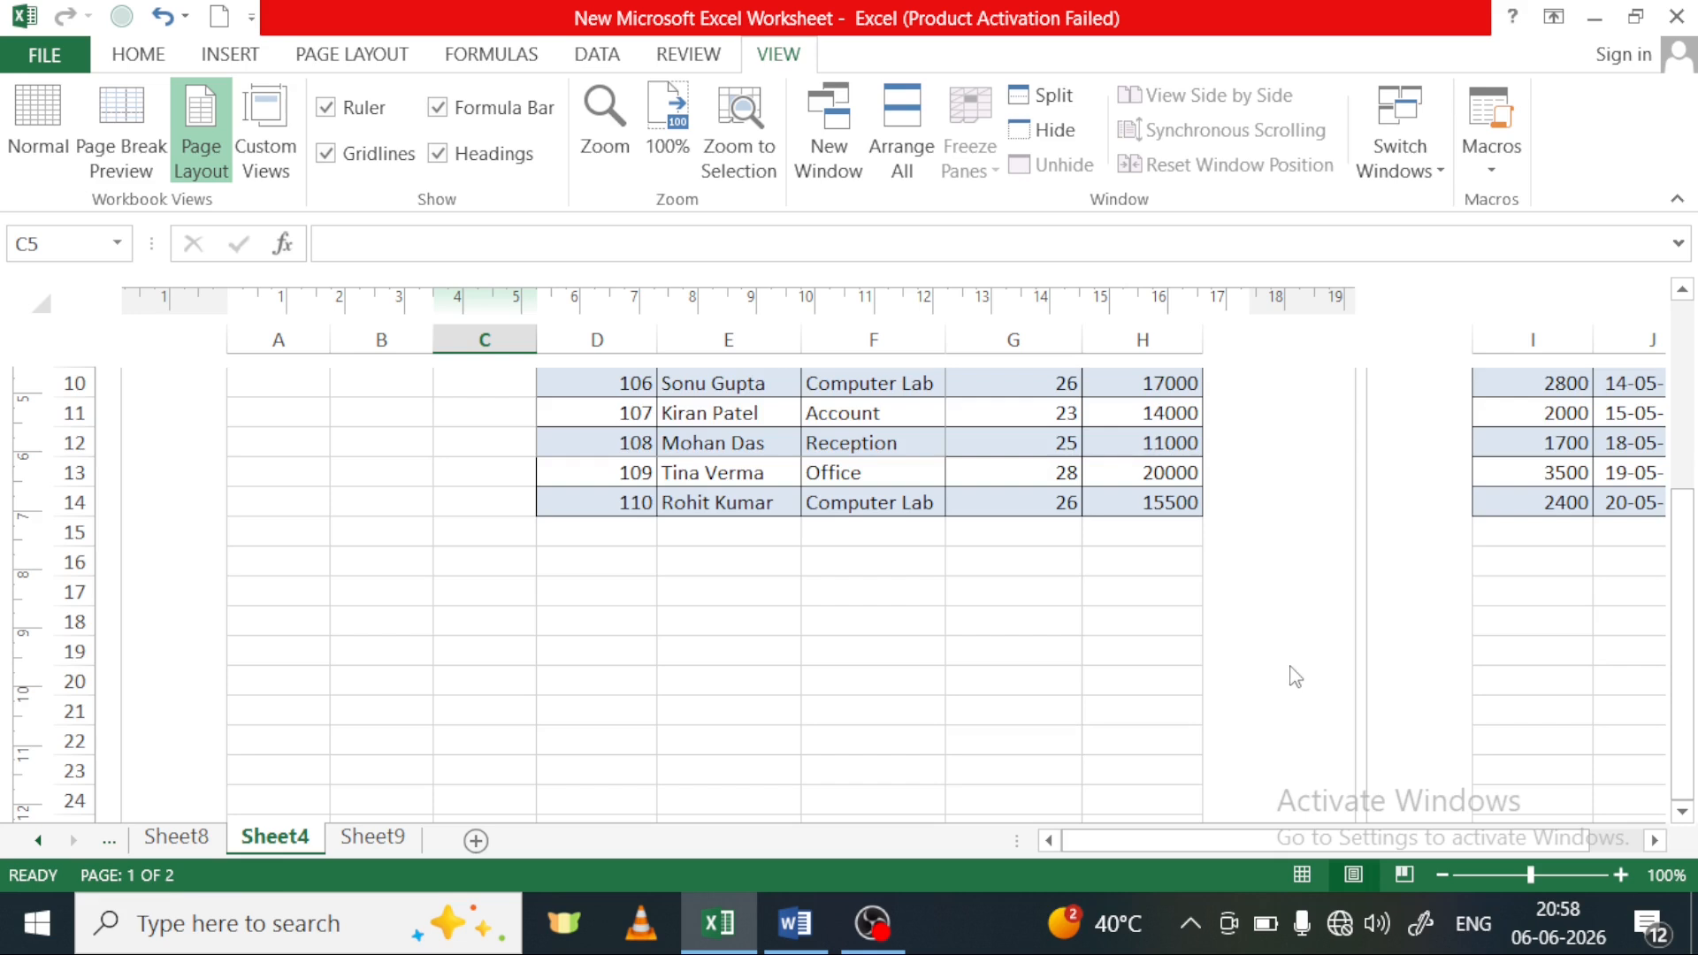
{"action": "scroll", "coordinate": [1293, 676], "scroll_direction": "up", "scroll_amount": 3}
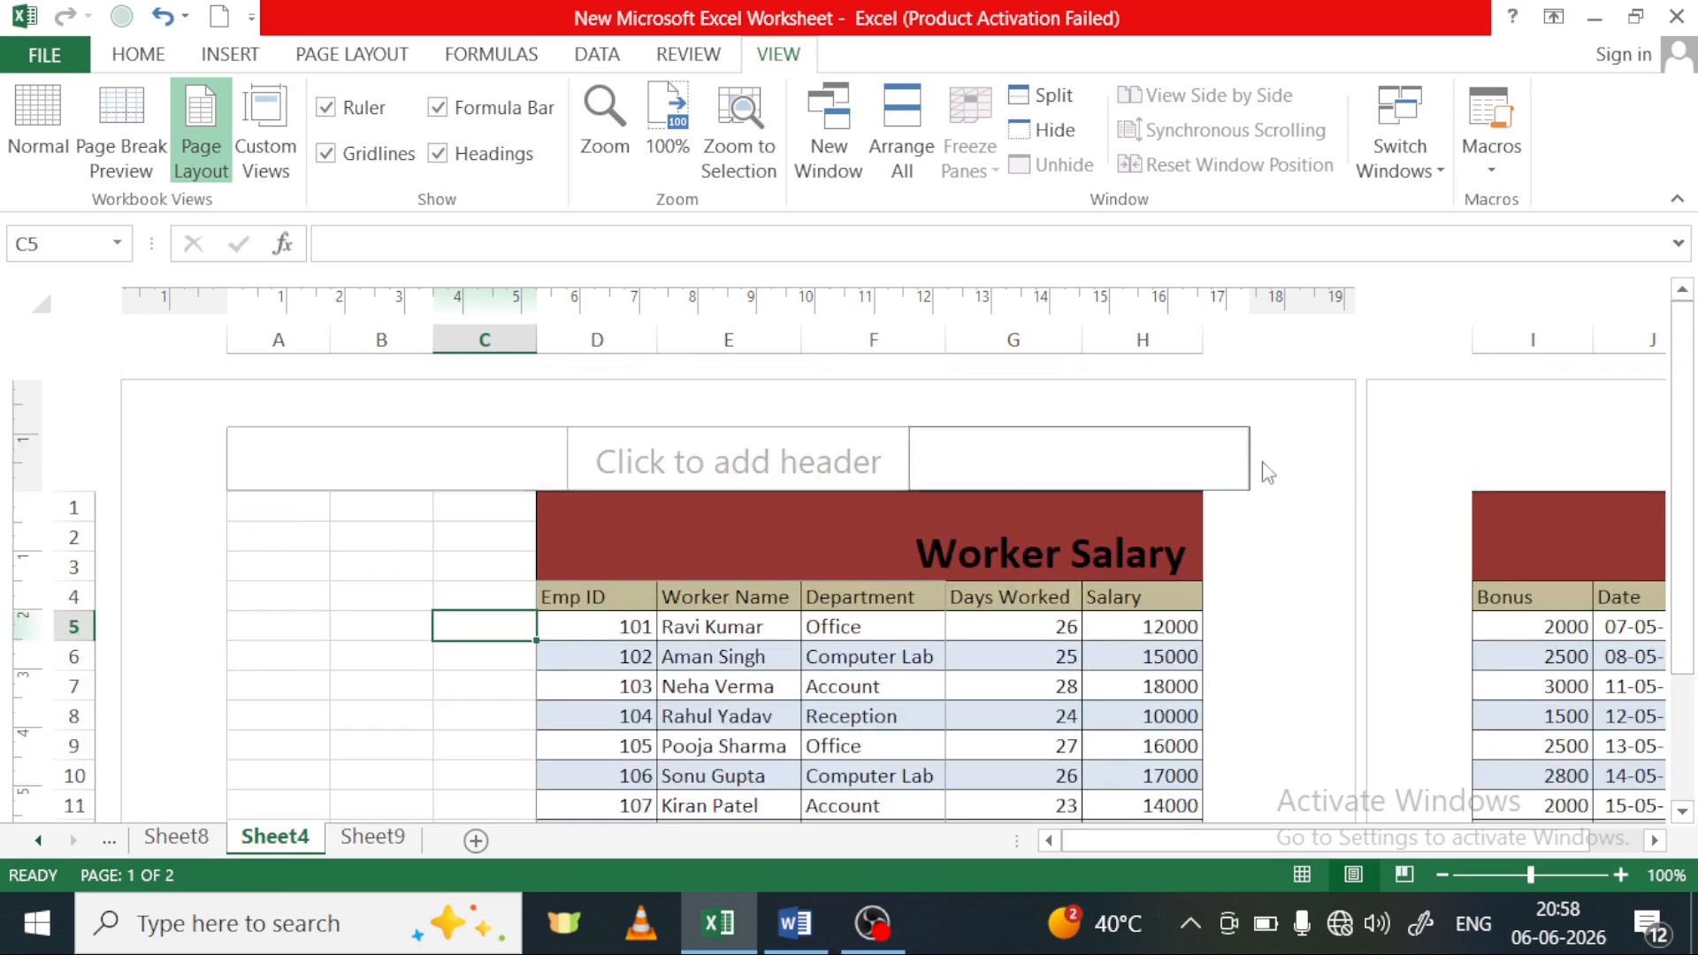
{"action": "scroll", "coordinate": [970, 427], "scroll_direction": "down", "scroll_amount": 3}
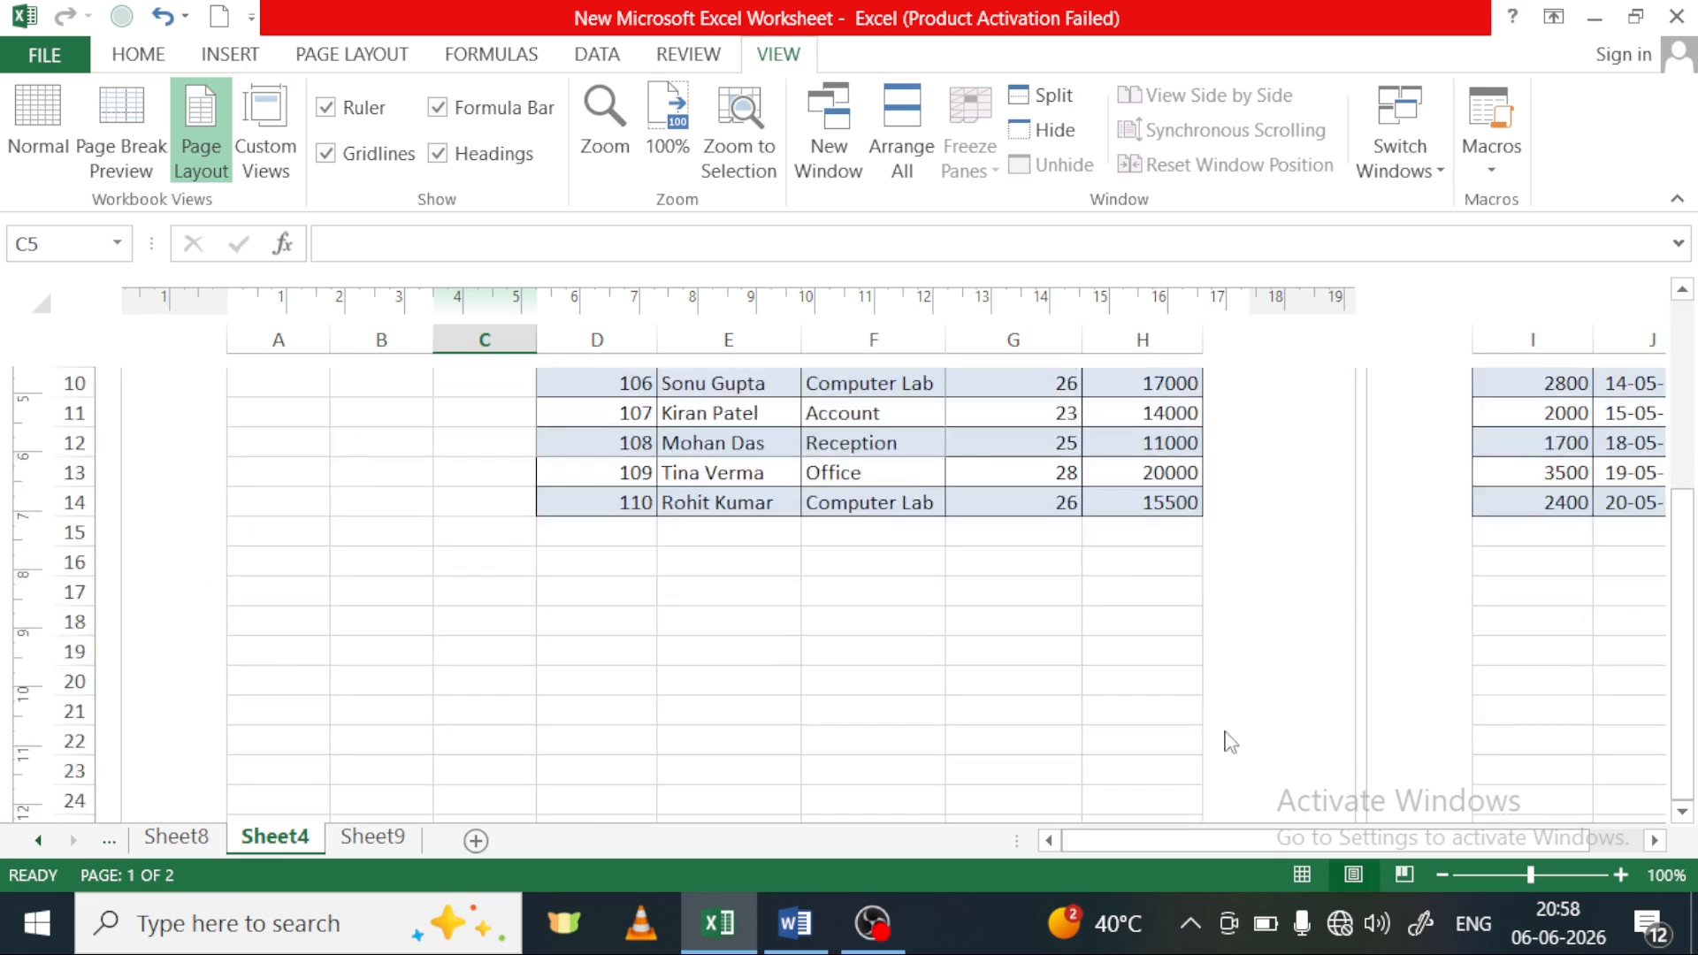
{"action": "scroll", "coordinate": [1093, 616], "scroll_direction": "up", "scroll_amount": 3}
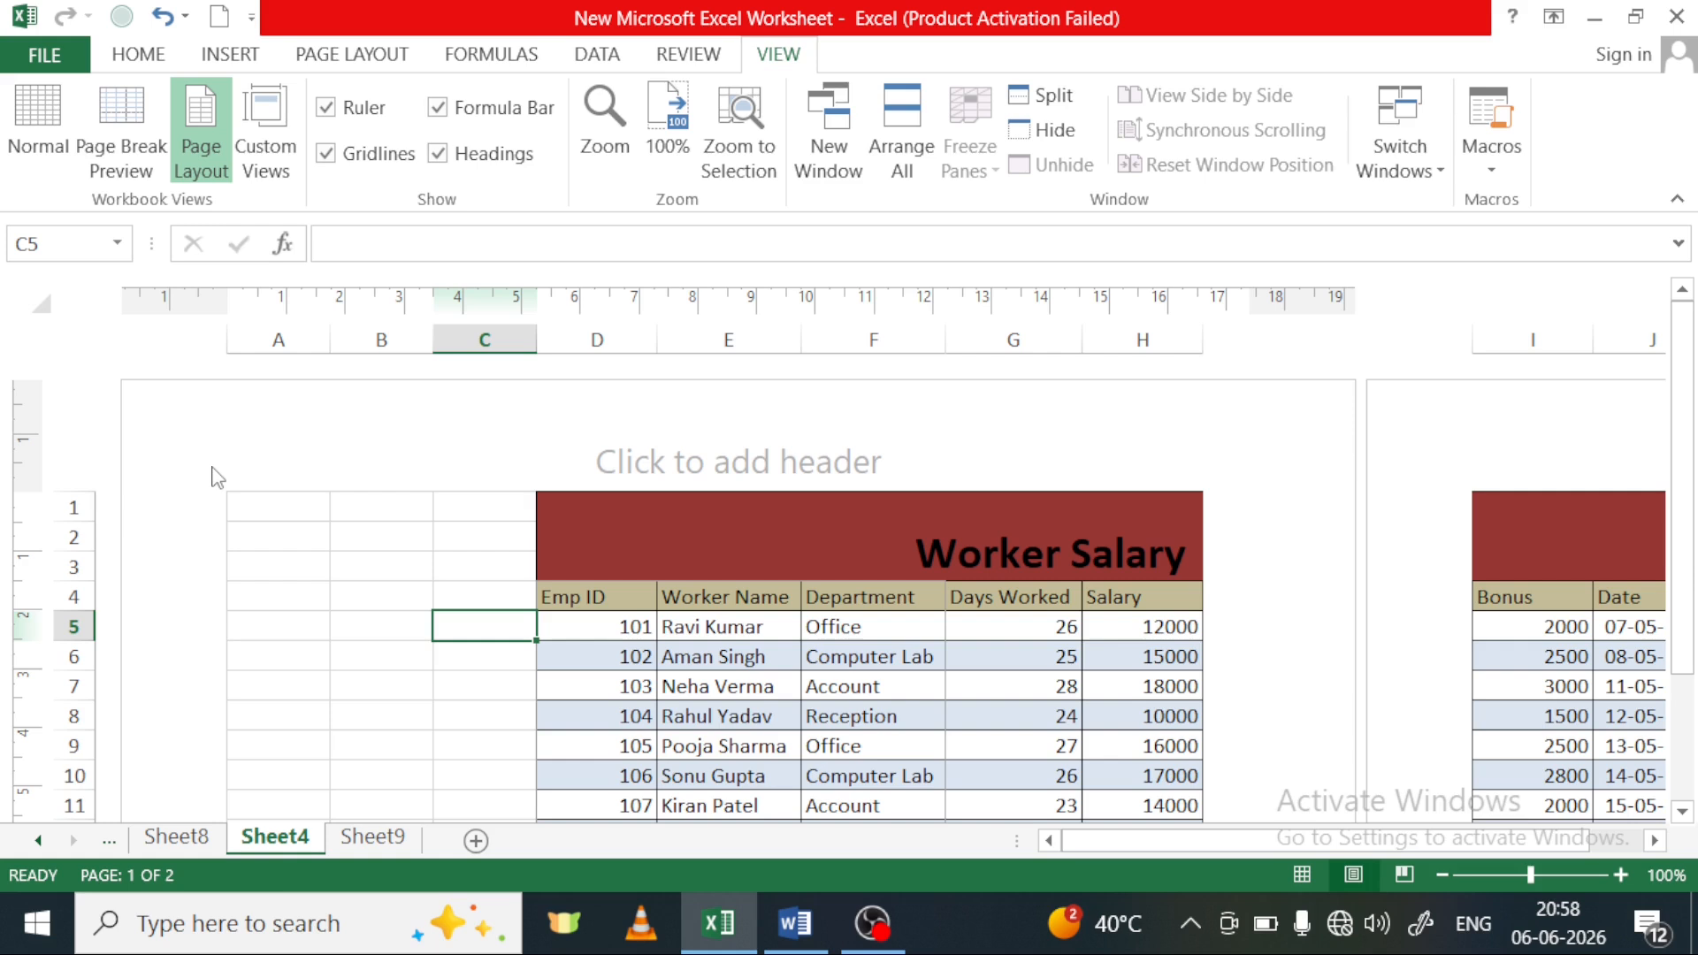
{"action": "scroll", "coordinate": [218, 477], "scroll_direction": "down", "scroll_amount": 2}
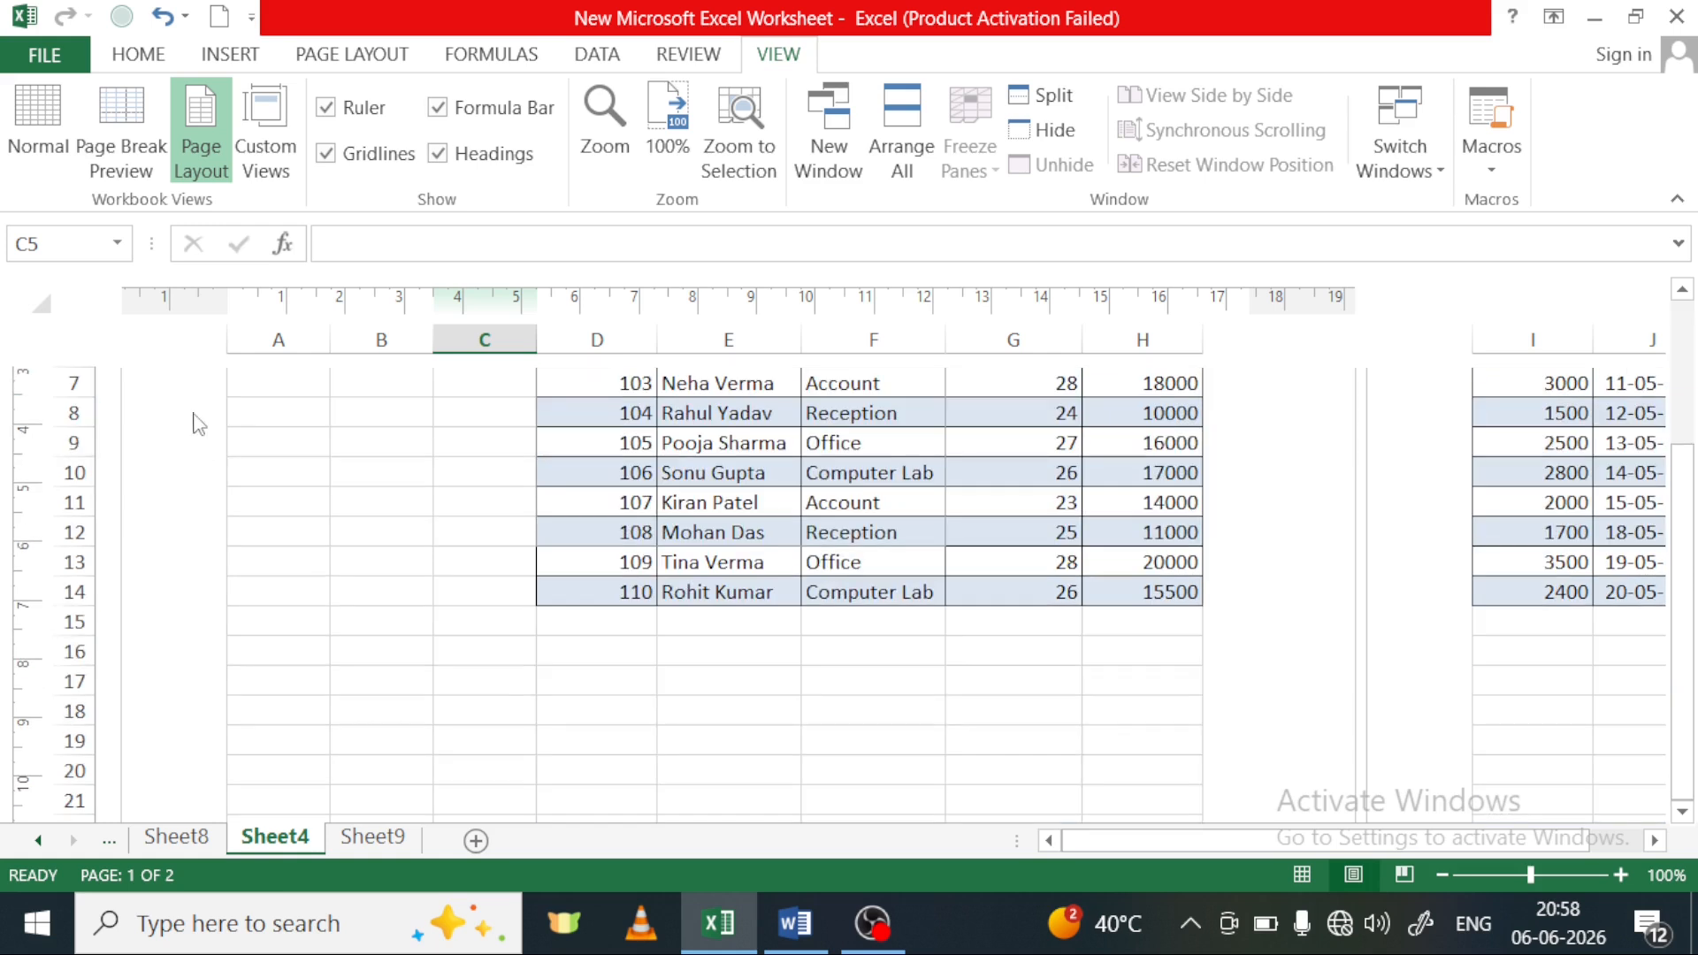
{"action": "scroll", "coordinate": [200, 516], "scroll_direction": "up", "scroll_amount": 2}
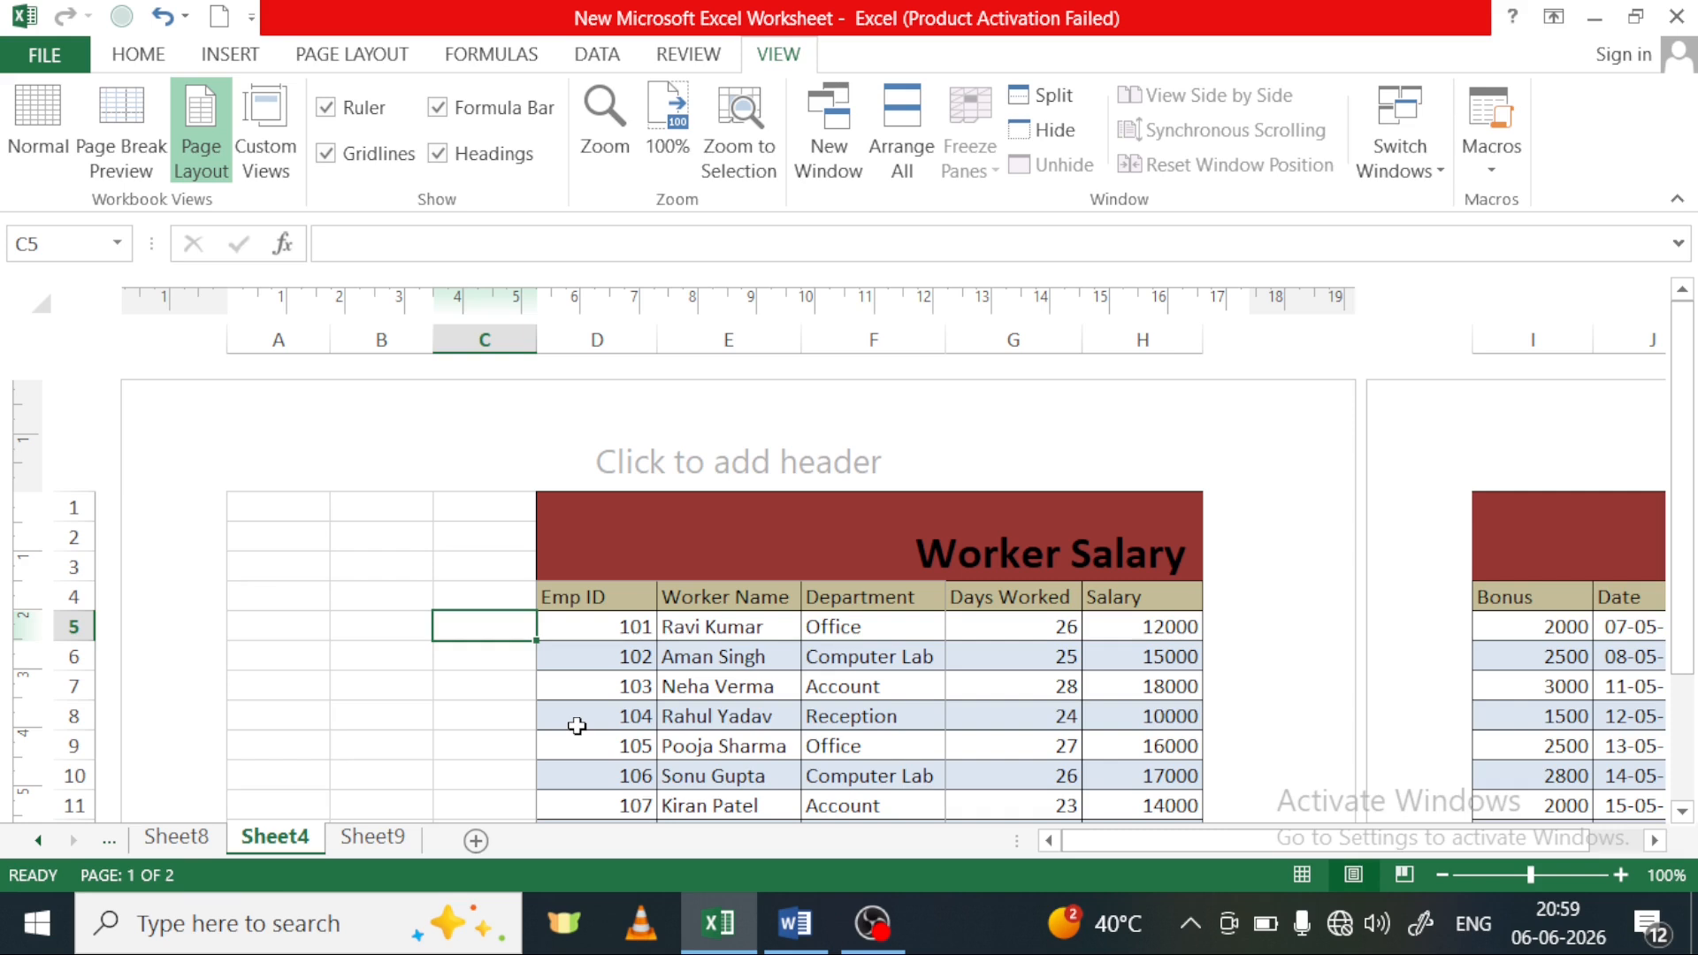
Check Sheet4 in the print preview, and return to the sheet to compare its page margins
{"action": "key", "text": "ctrl+p"}
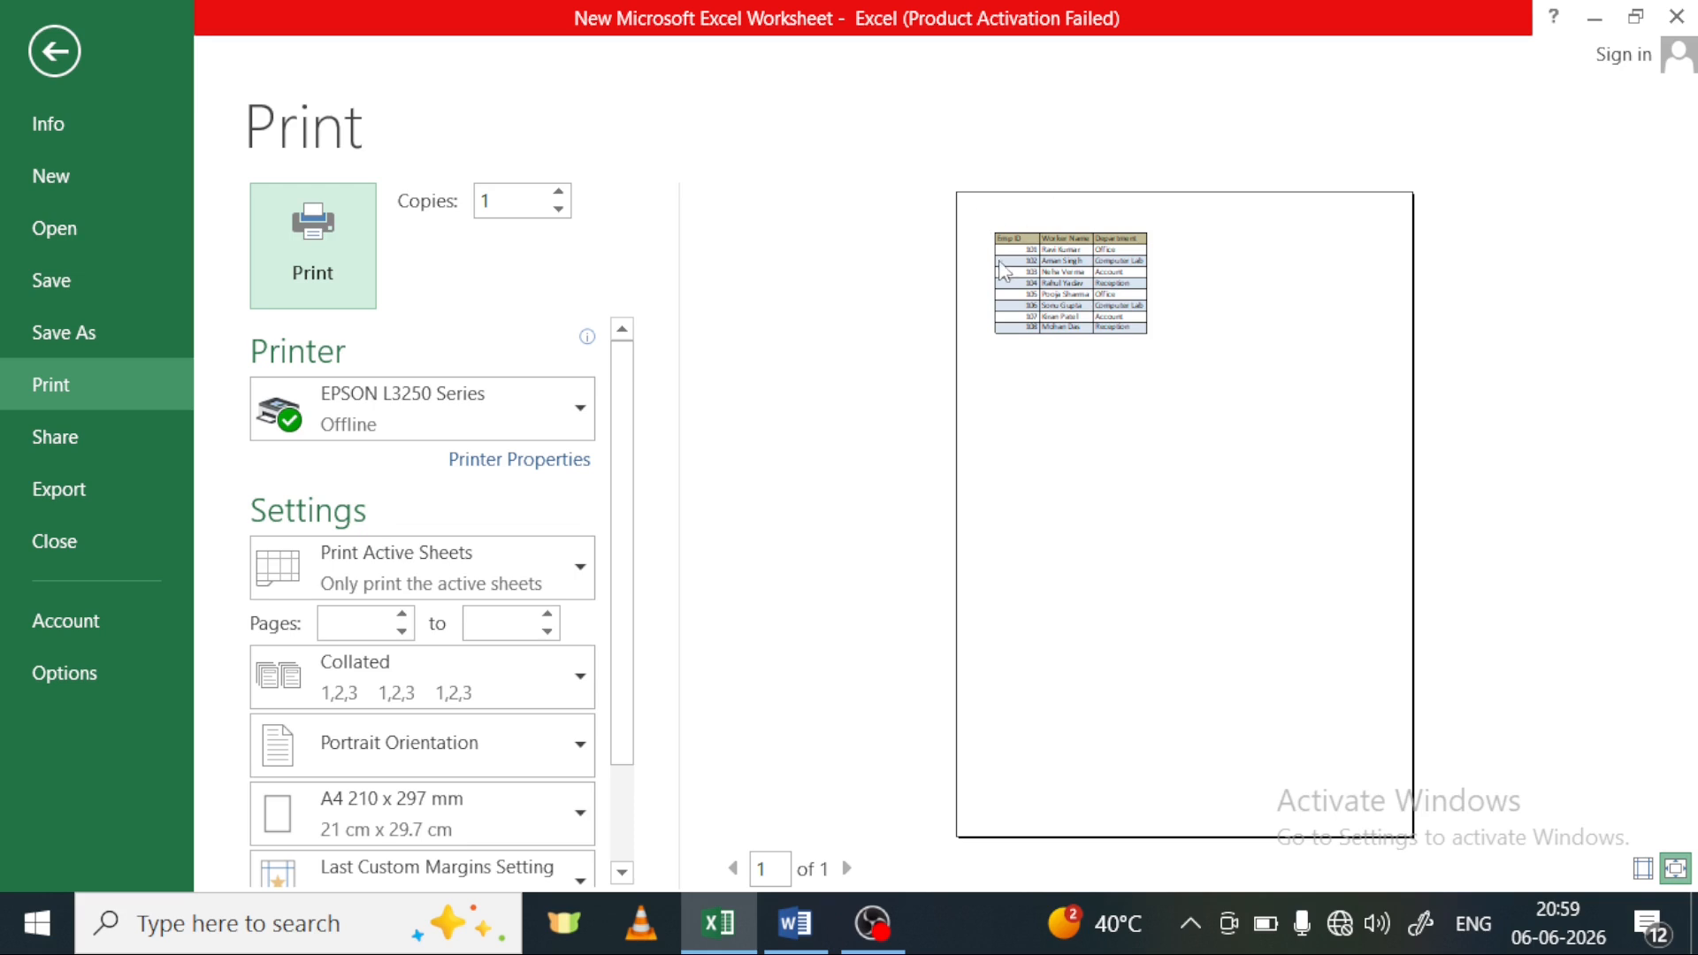
{"action": "left_click", "coordinate": [50, 52]}
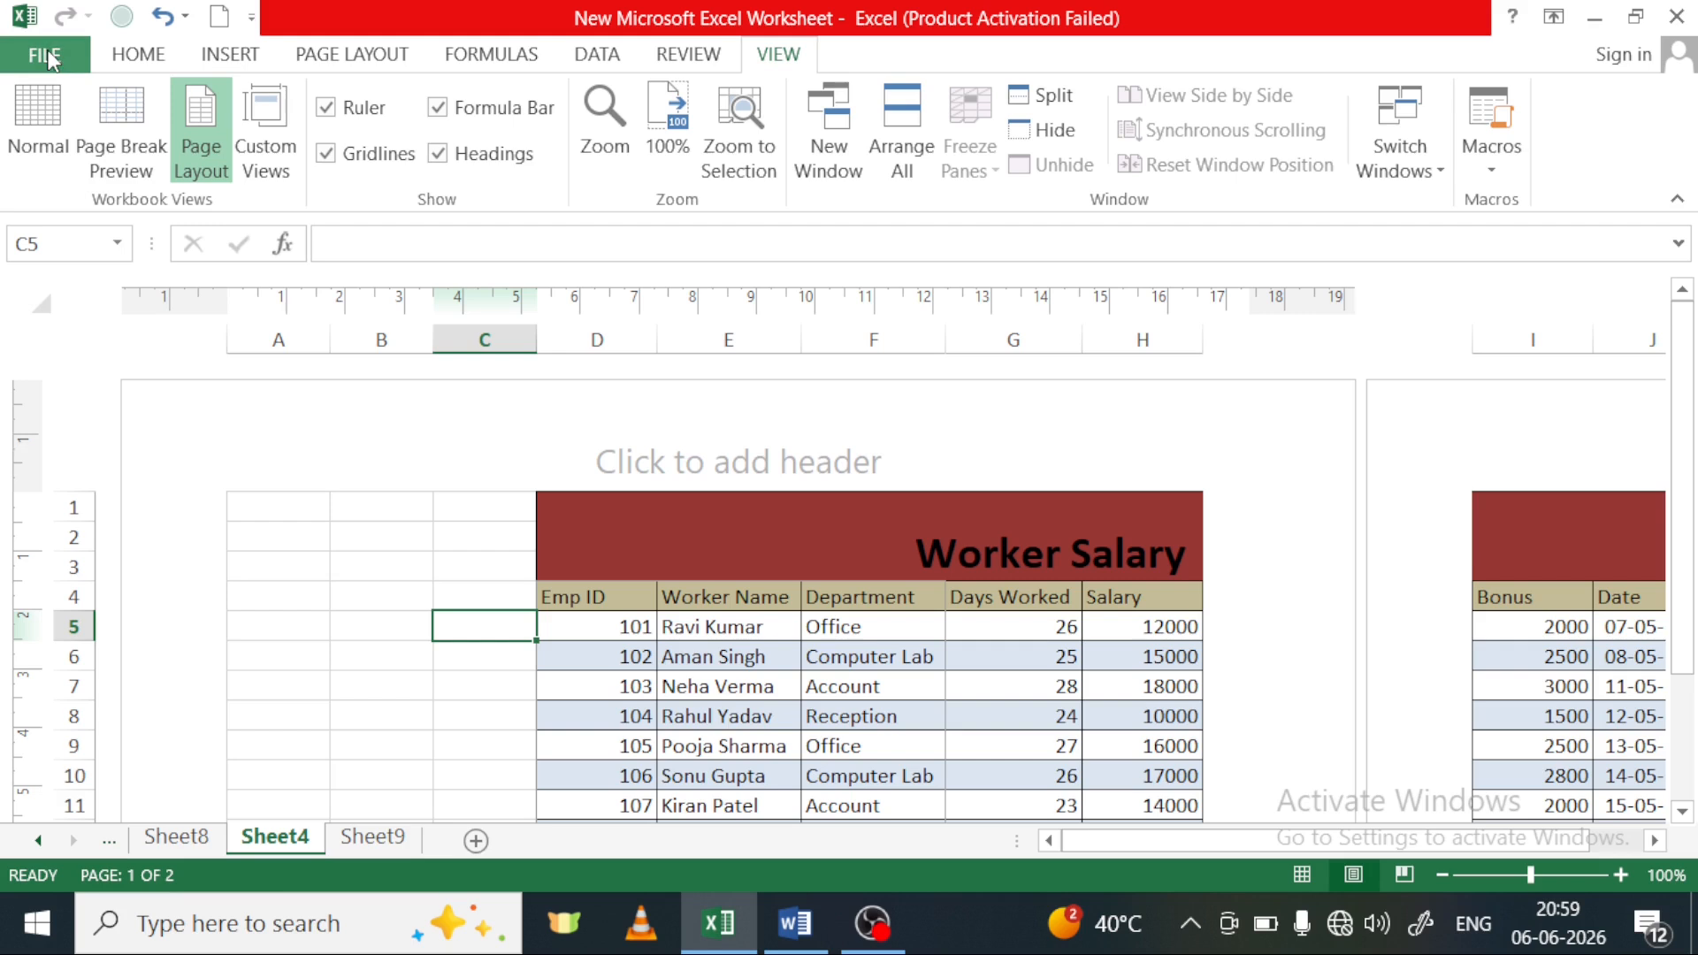
{"action": "scroll", "coordinate": [356, 546], "scroll_direction": "down", "scroll_amount": 2}
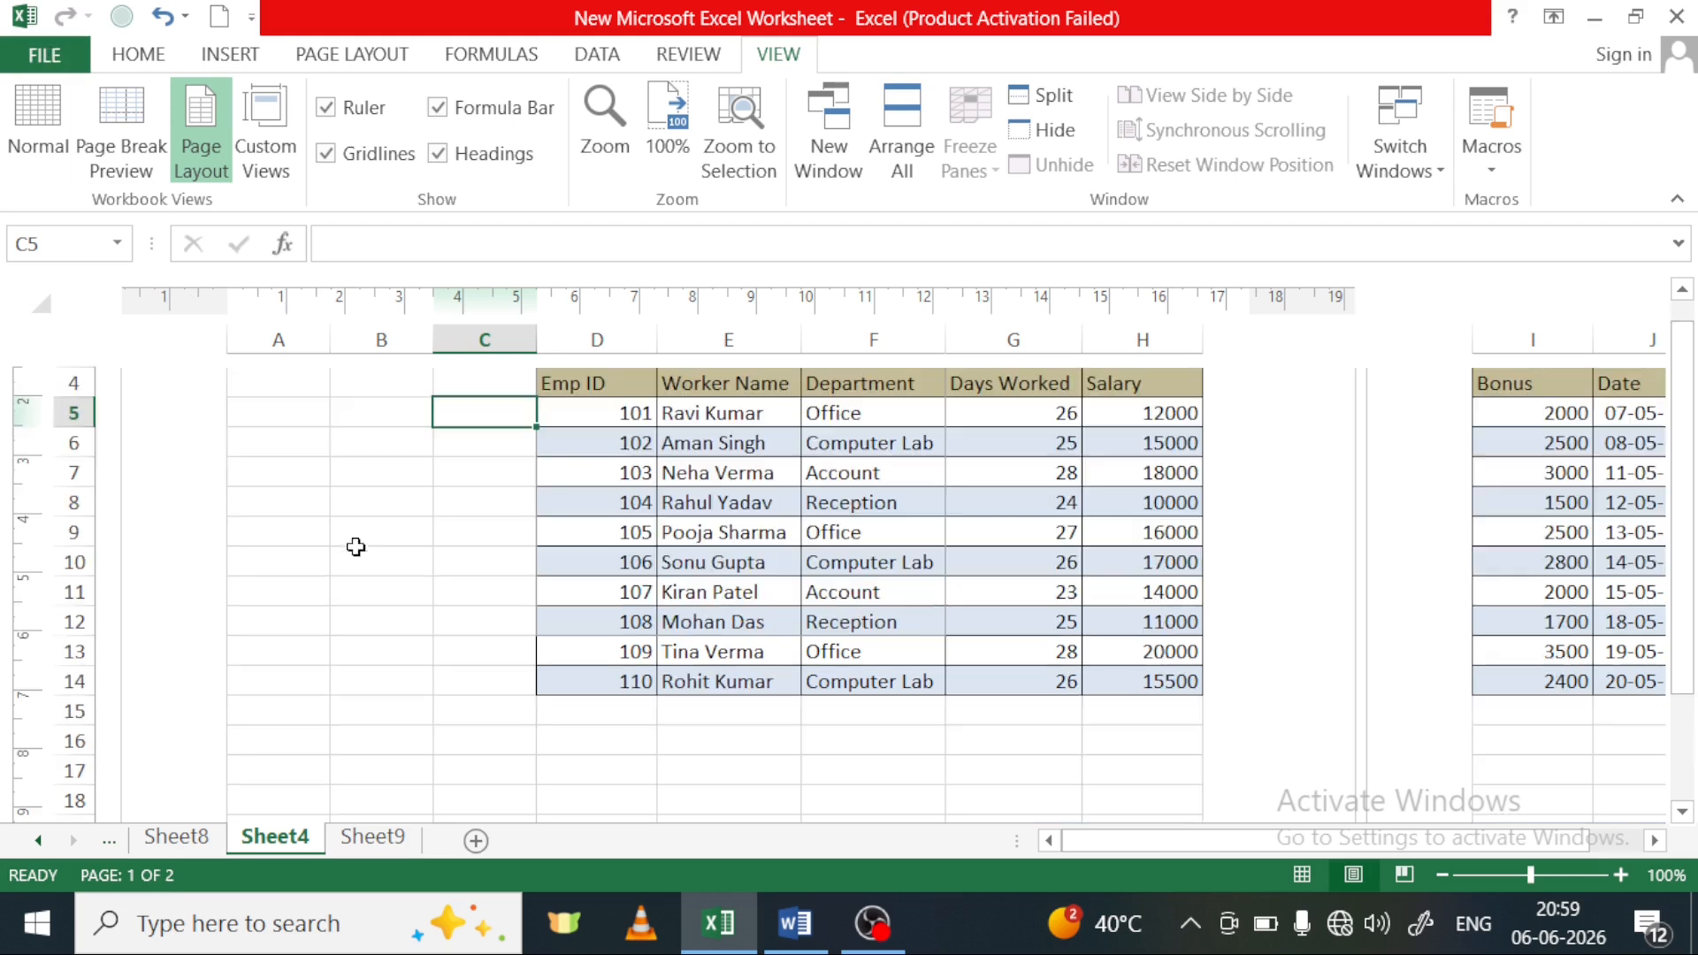
{"action": "scroll", "coordinate": [379, 524], "scroll_direction": "up", "scroll_amount": 2}
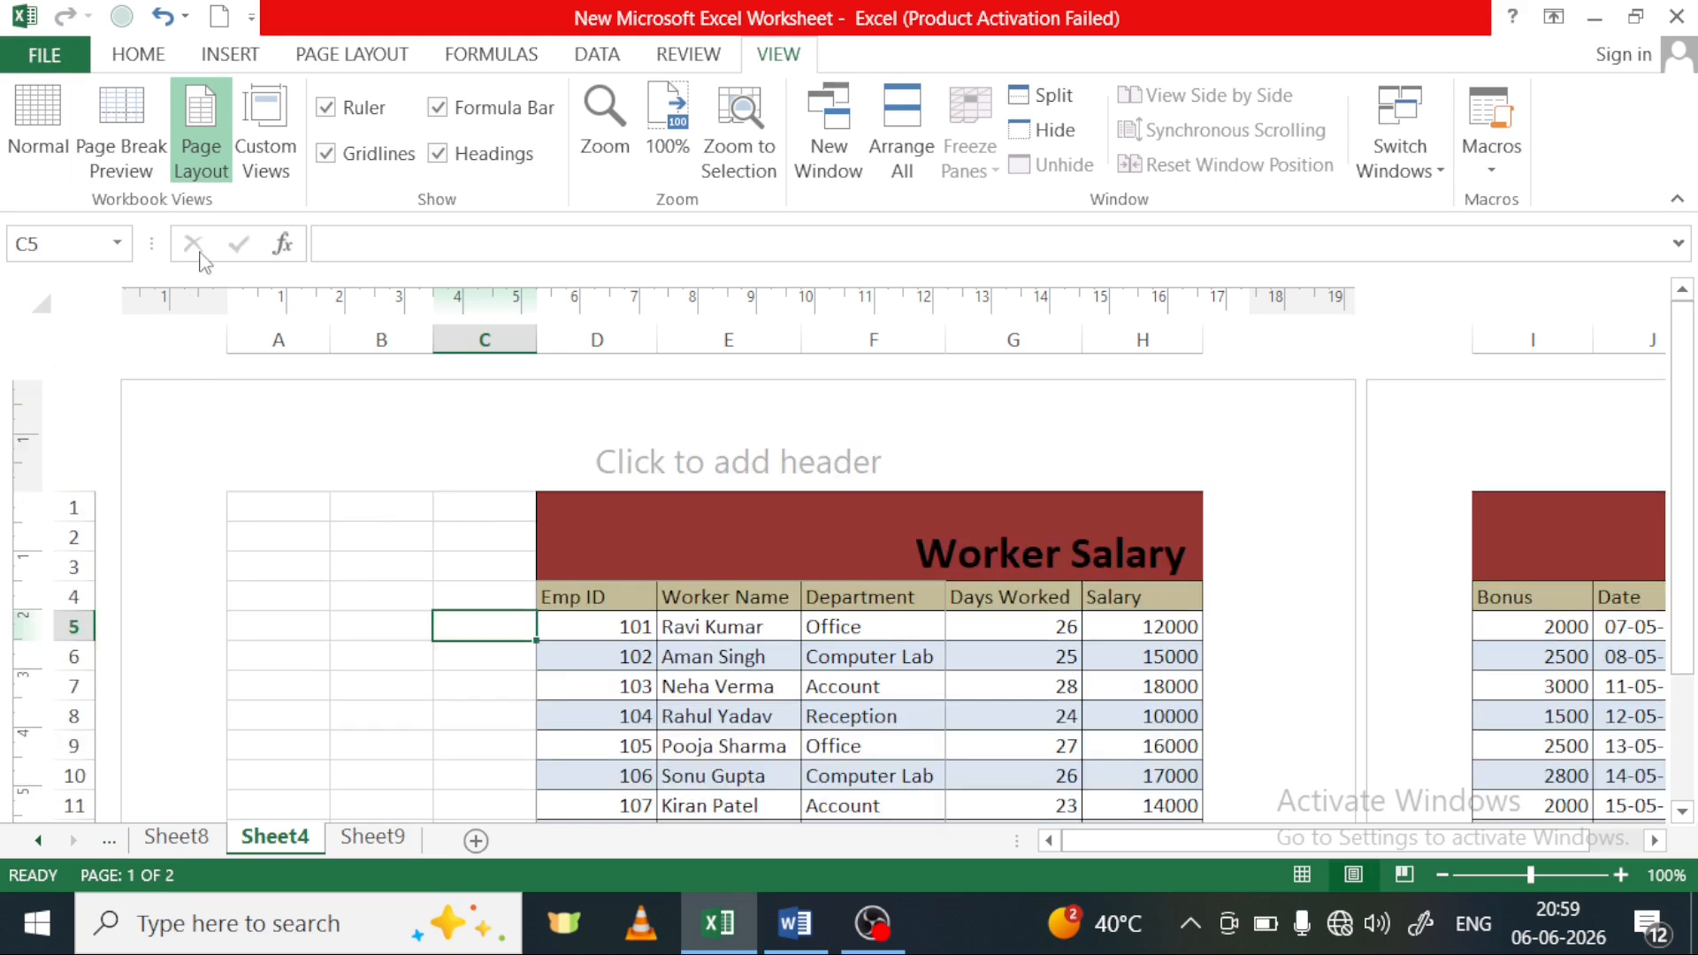
Apply the Narrow margins preset to Sheet4 and check how the table fits the page
{"action": "left_click", "coordinate": [227, 56]}
{"action": "left_click", "coordinate": [329, 57]}
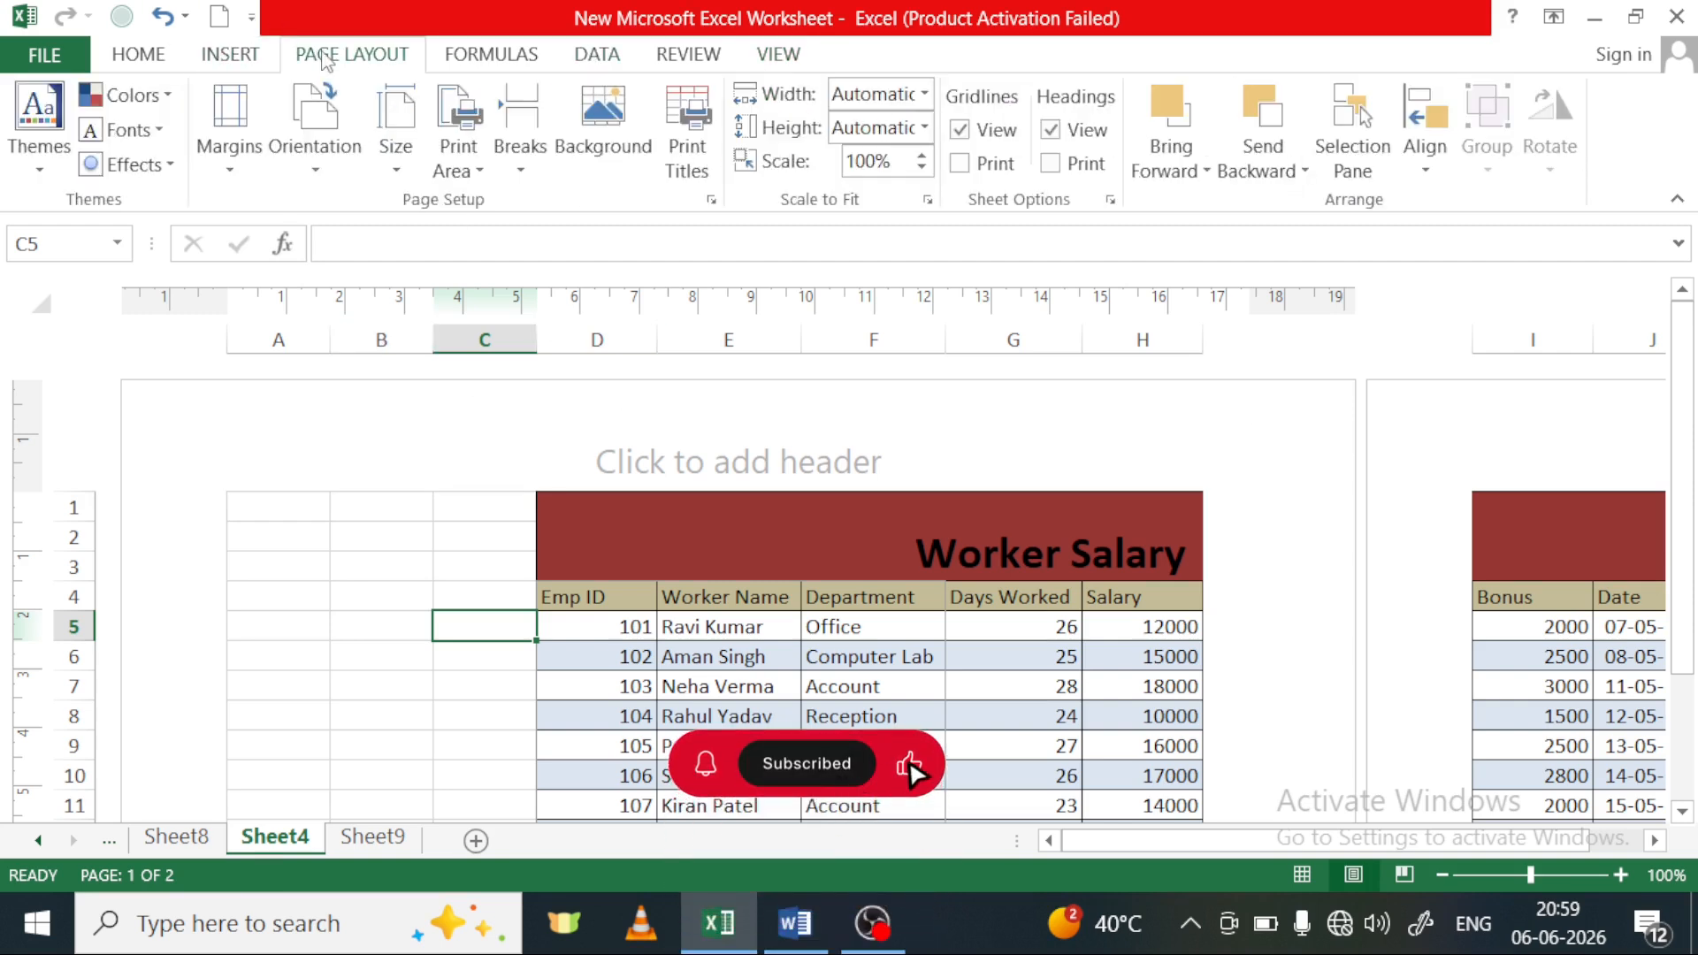
{"action": "left_click", "coordinate": [218, 170]}
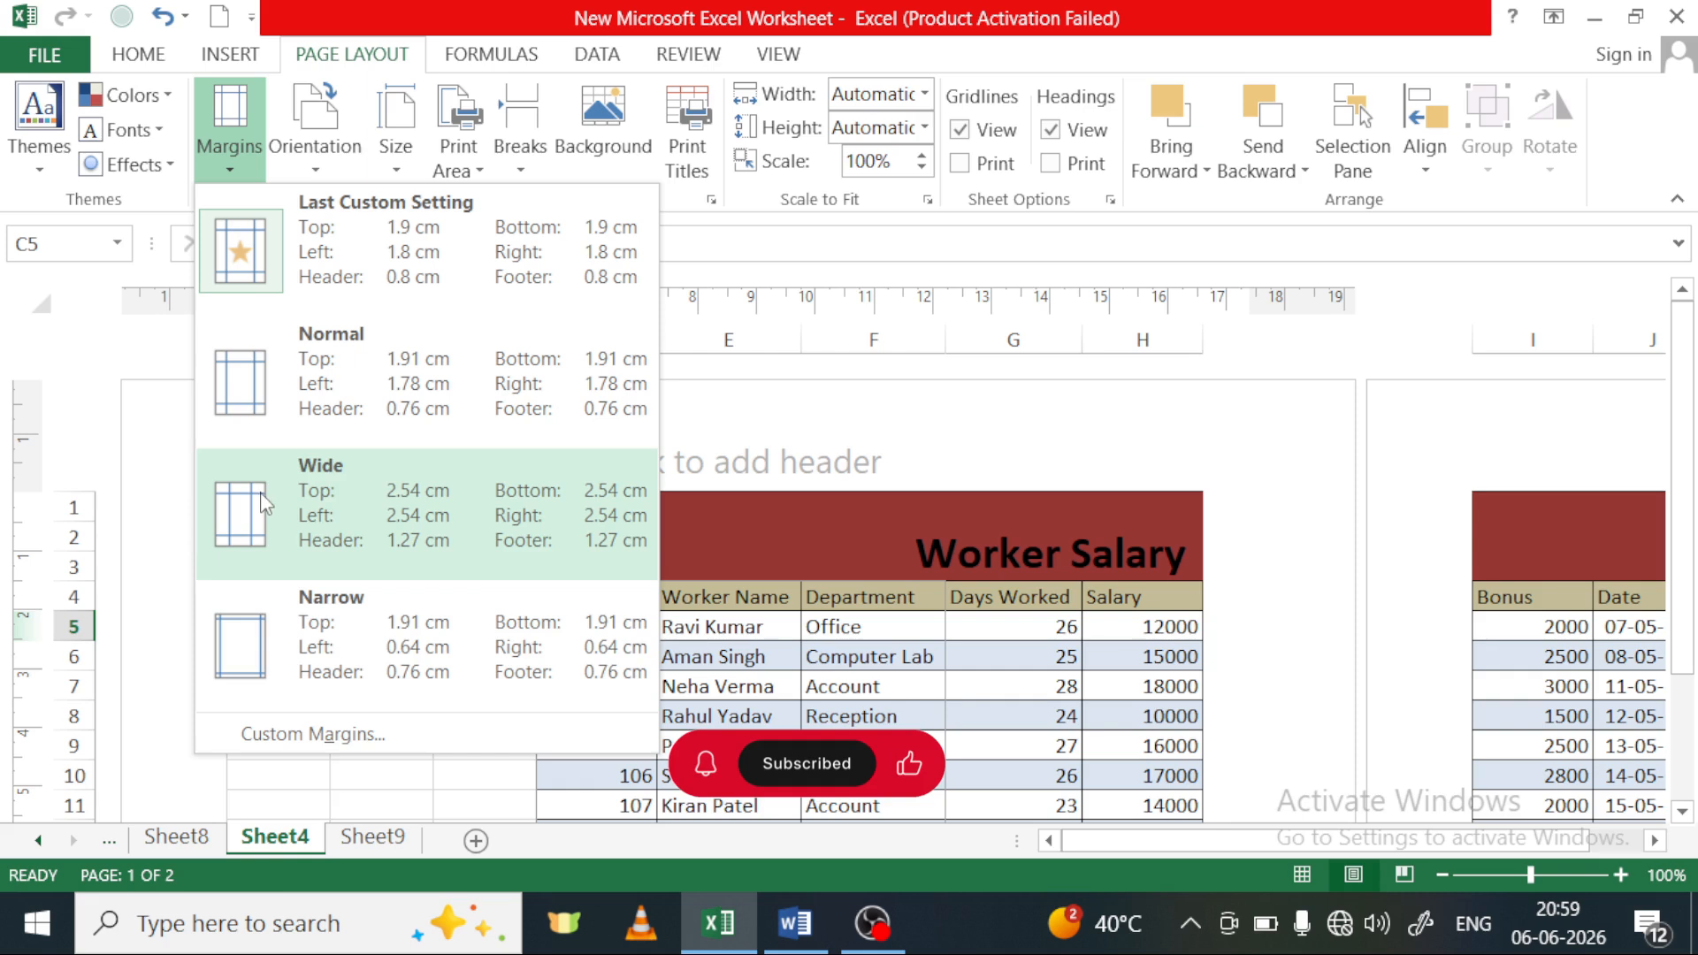
{"action": "left_click", "coordinate": [340, 648]}
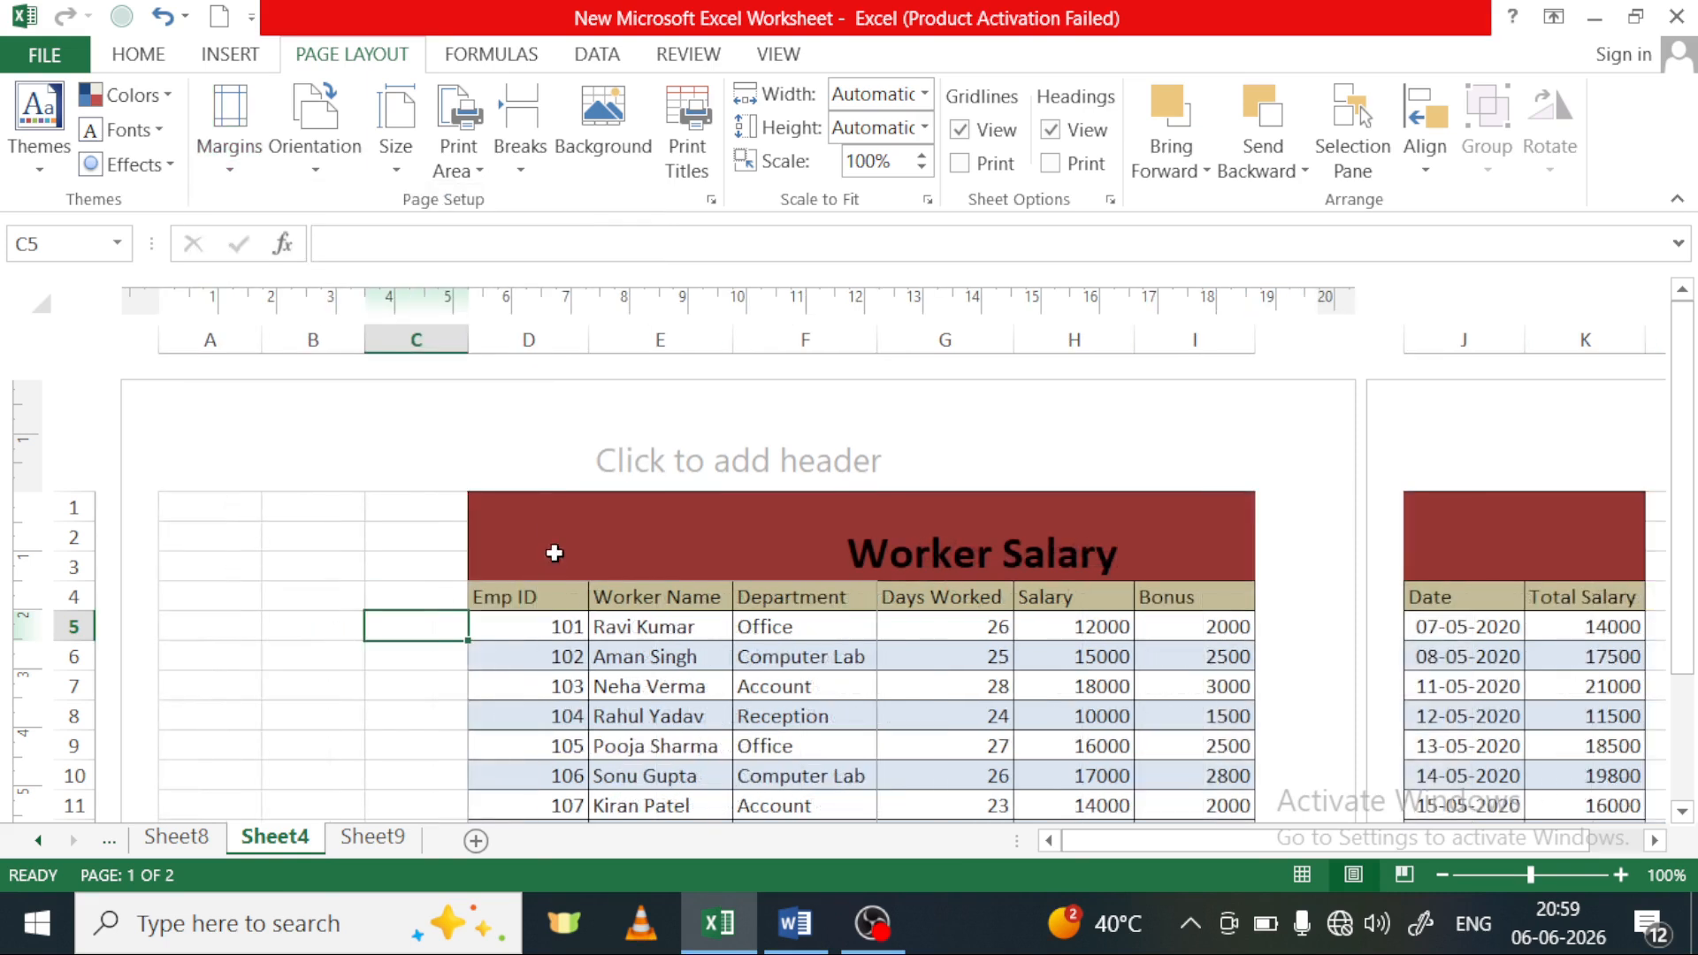
{"action": "scroll", "coordinate": [148, 560], "scroll_direction": "down", "scroll_amount": 3}
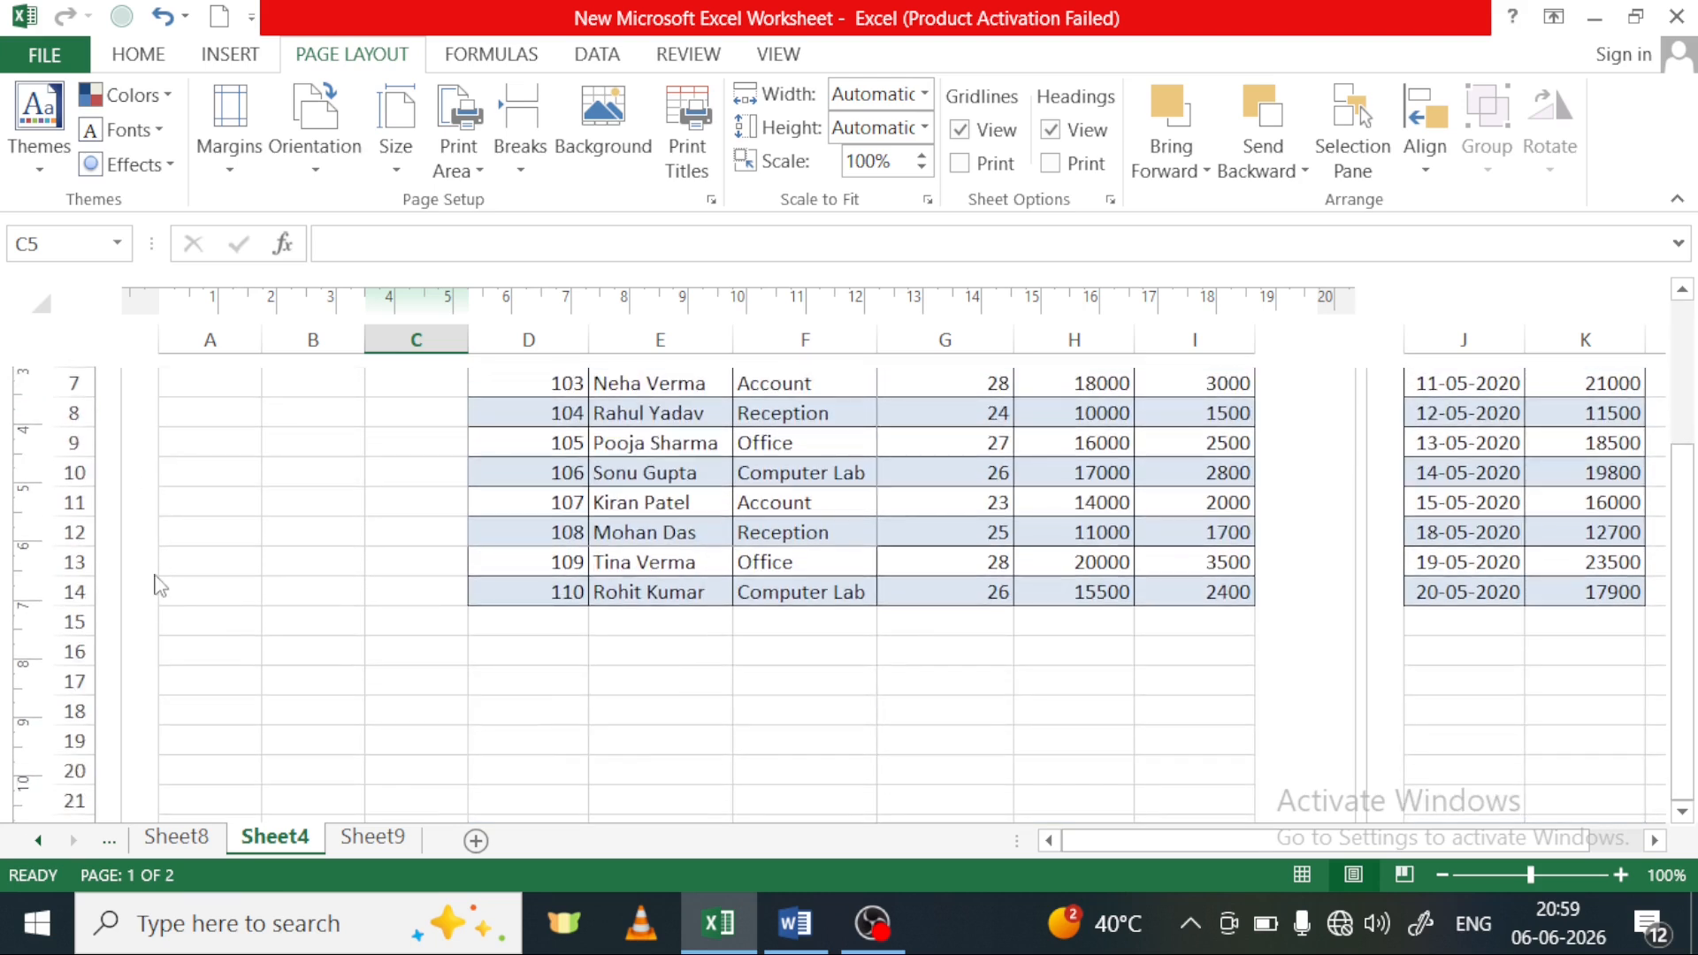
{"action": "scroll", "coordinate": [155, 566], "scroll_direction": "up", "scroll_amount": 3}
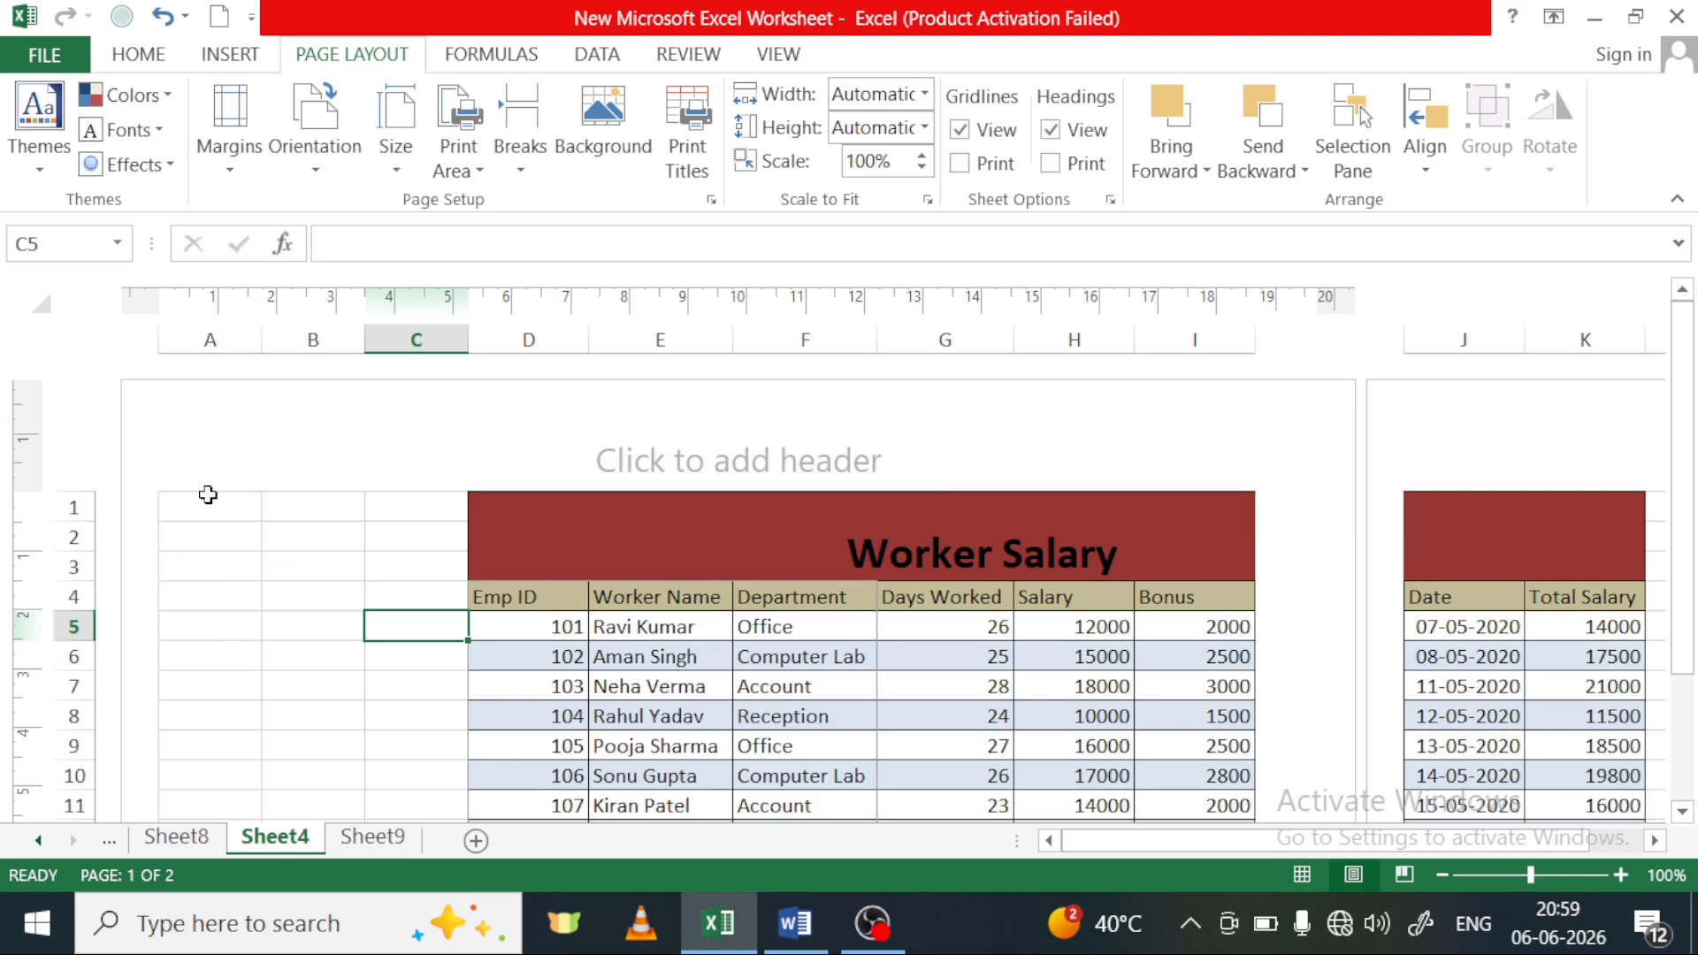
Set custom left and right page margins of 0 cm for Sheet4 and show the print preview
{"action": "left_click", "coordinate": [228, 128]}
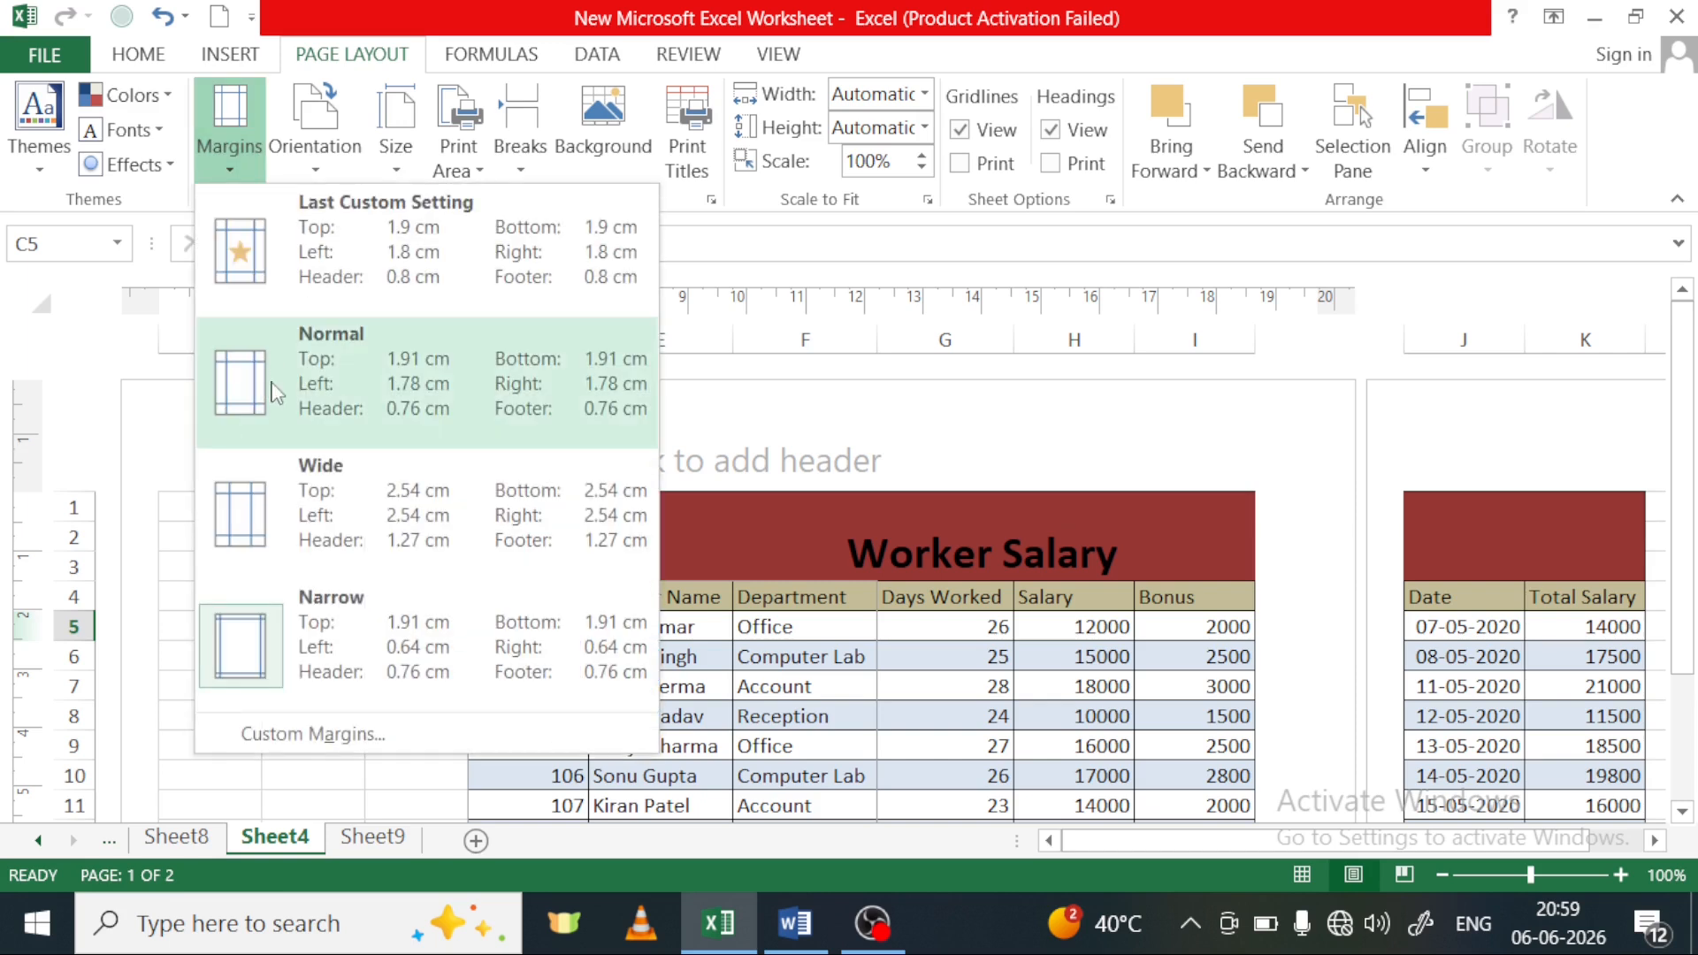
{"action": "left_click", "coordinate": [314, 734]}
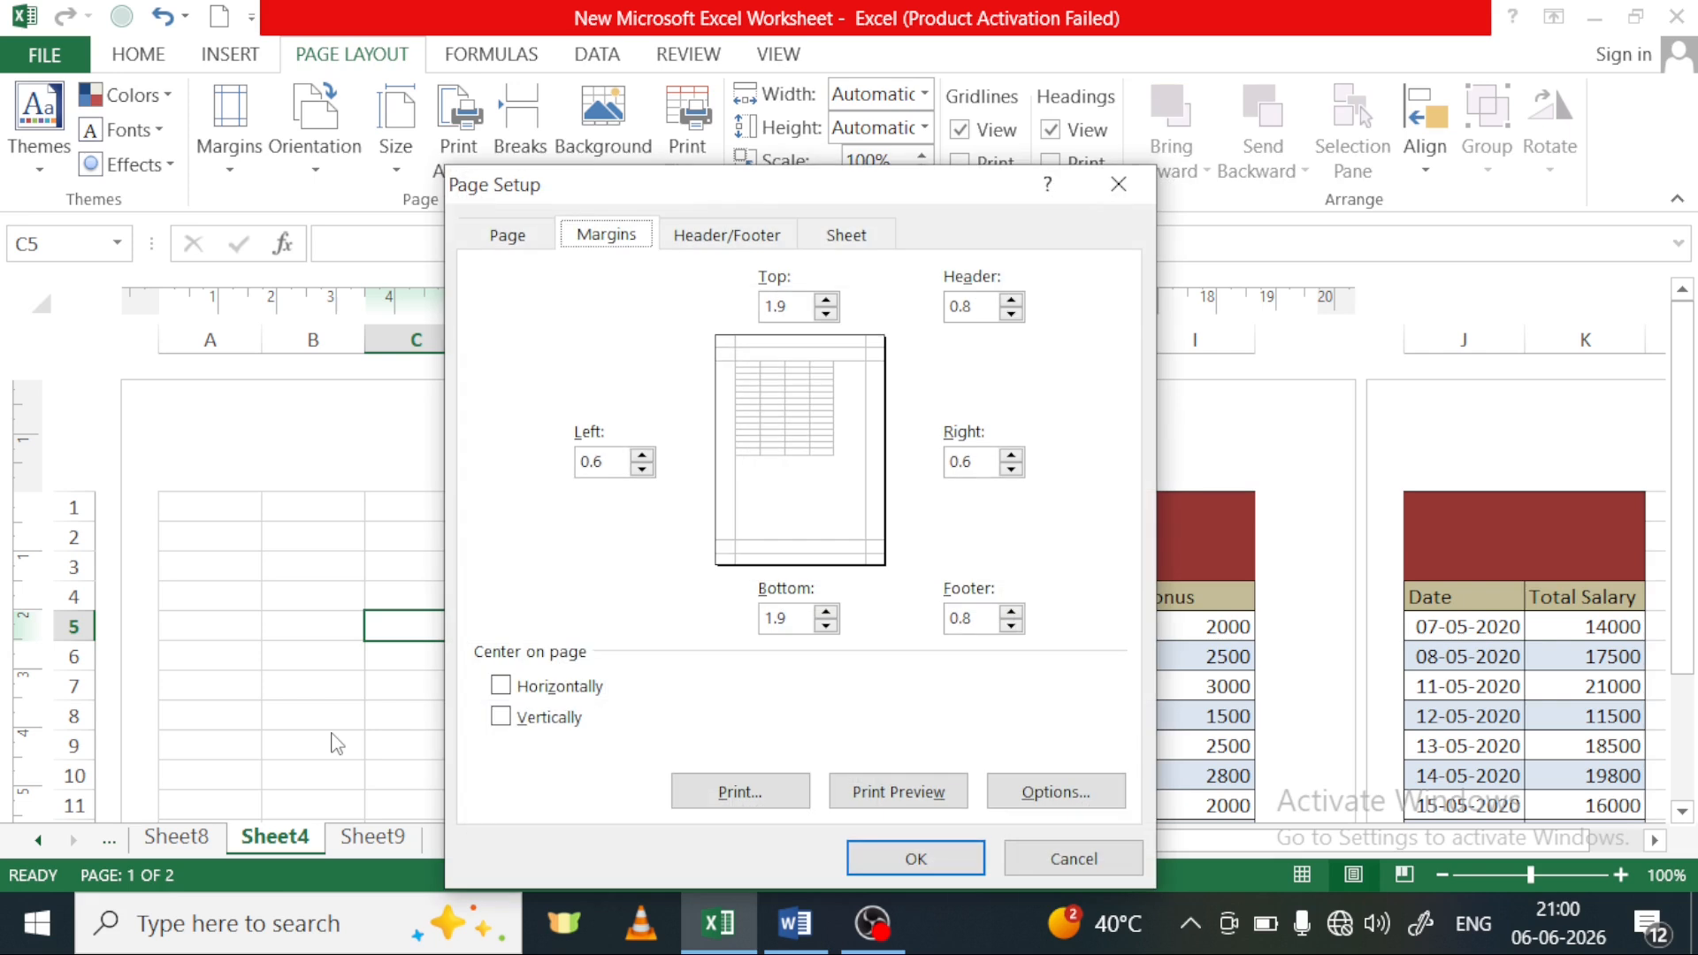
{"action": "left_click_drag", "start_coordinate": [765, 190], "coordinate": [1010, 172]}
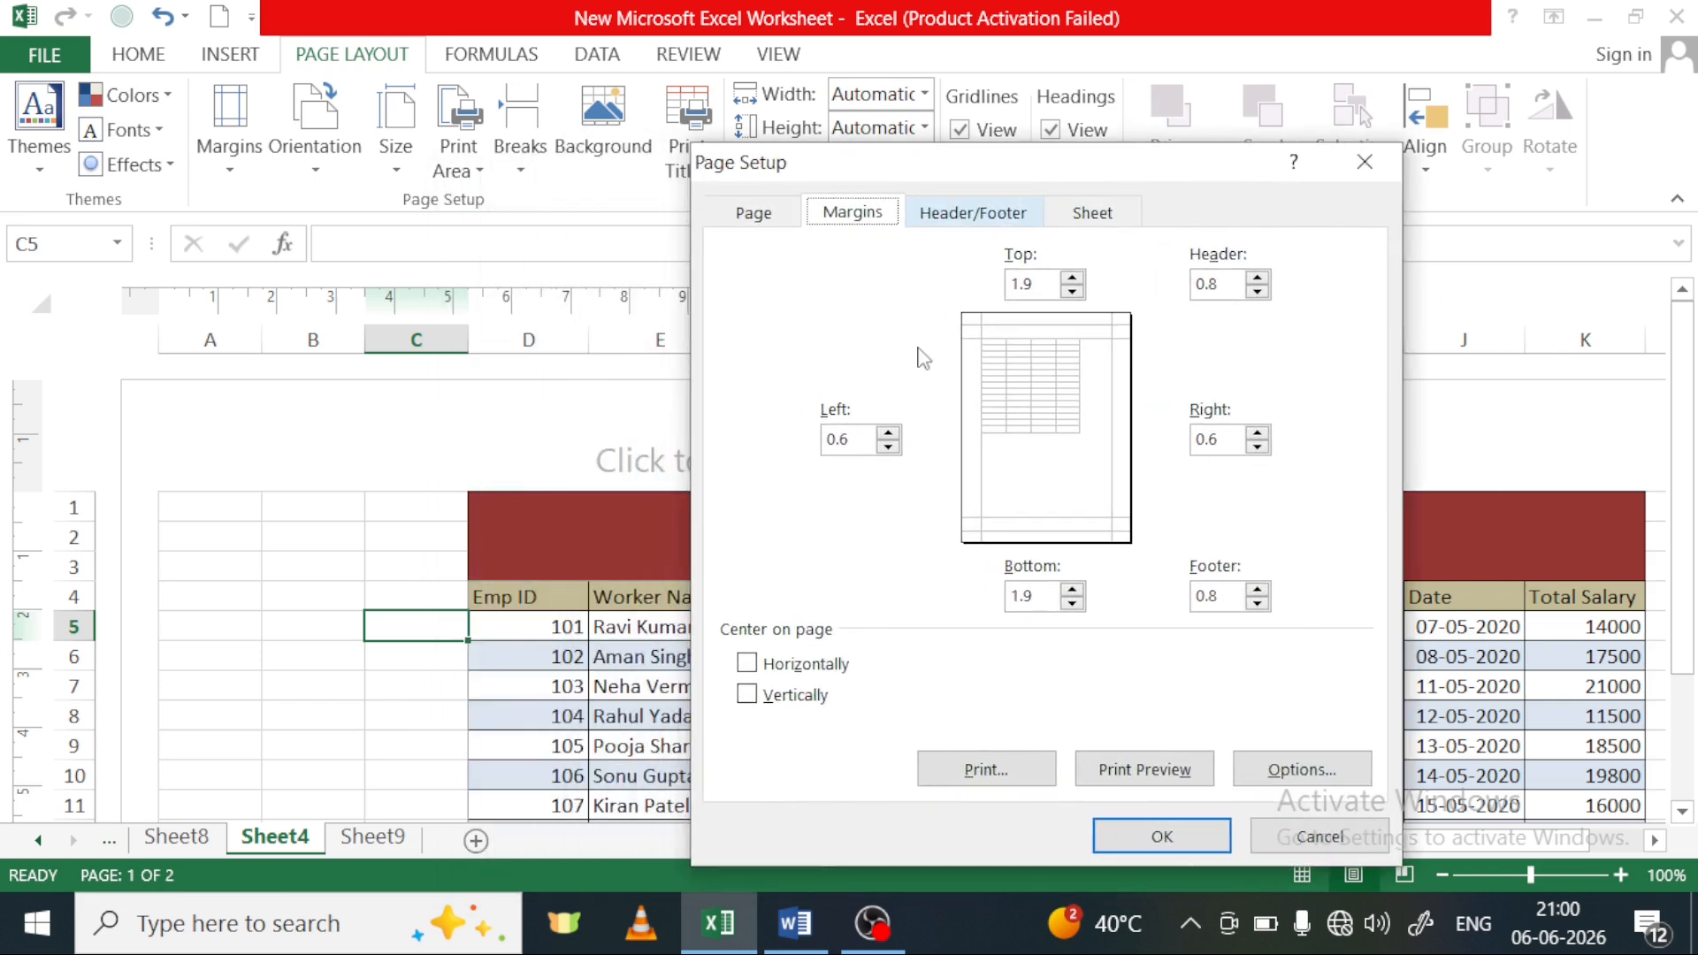
{"action": "left_click", "coordinate": [888, 446]}
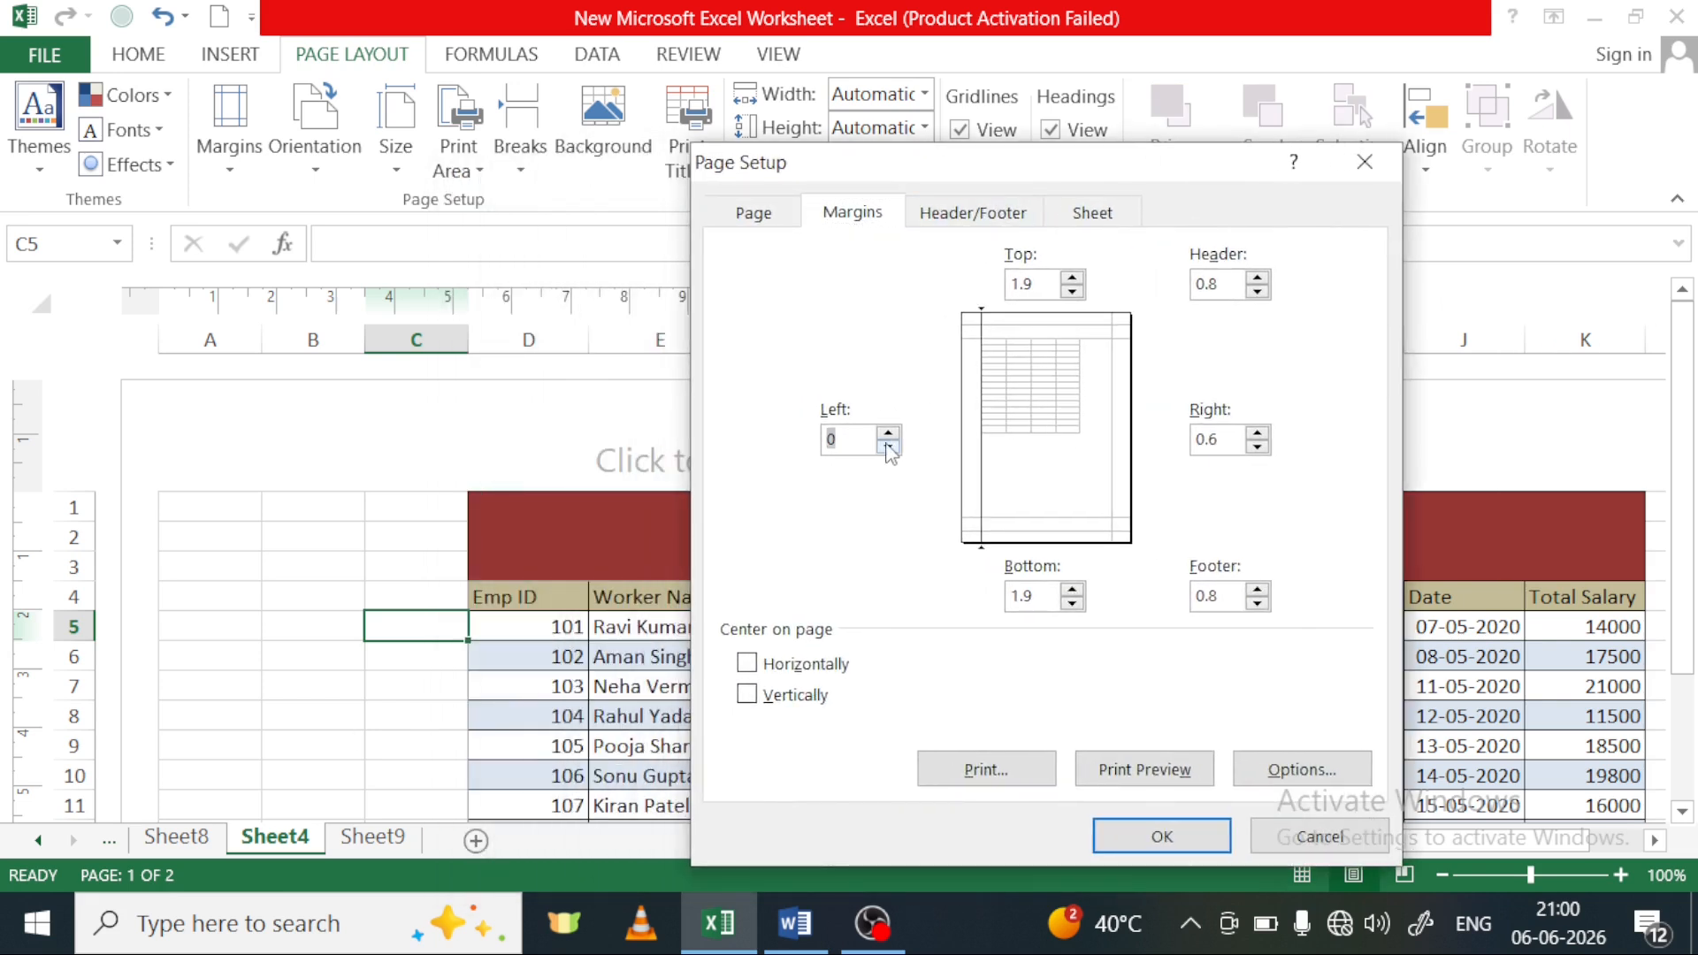
{"action": "left_click", "coordinate": [1257, 447]}
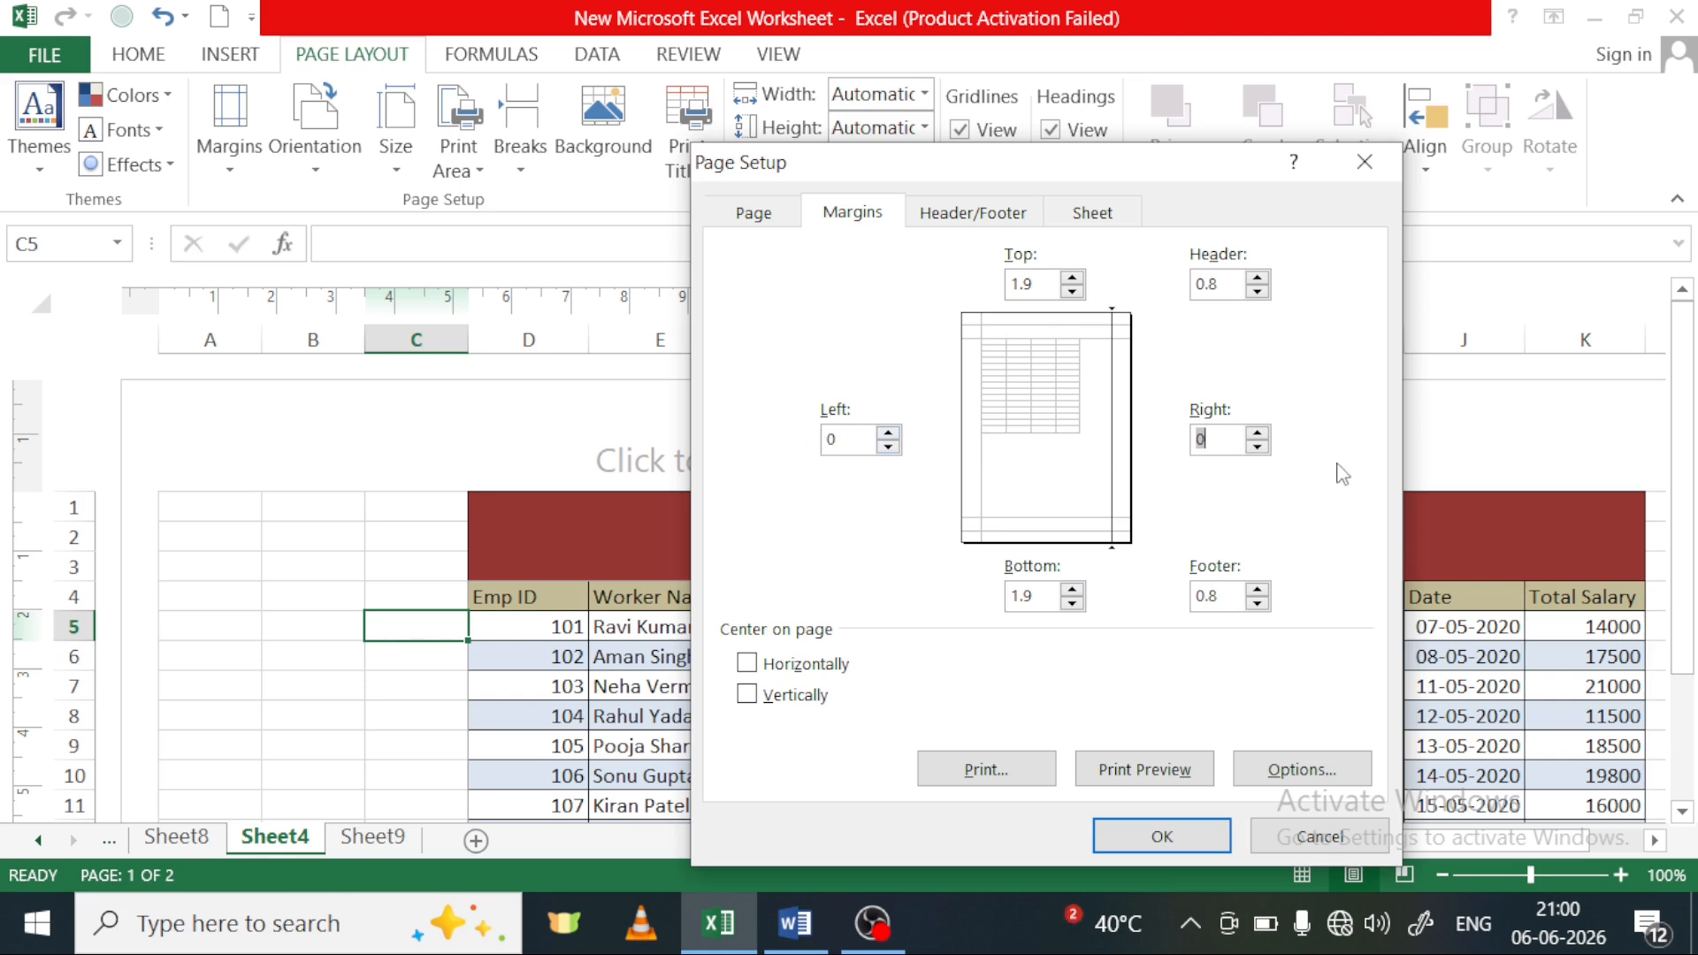
{"action": "left_click", "coordinate": [1139, 778]}
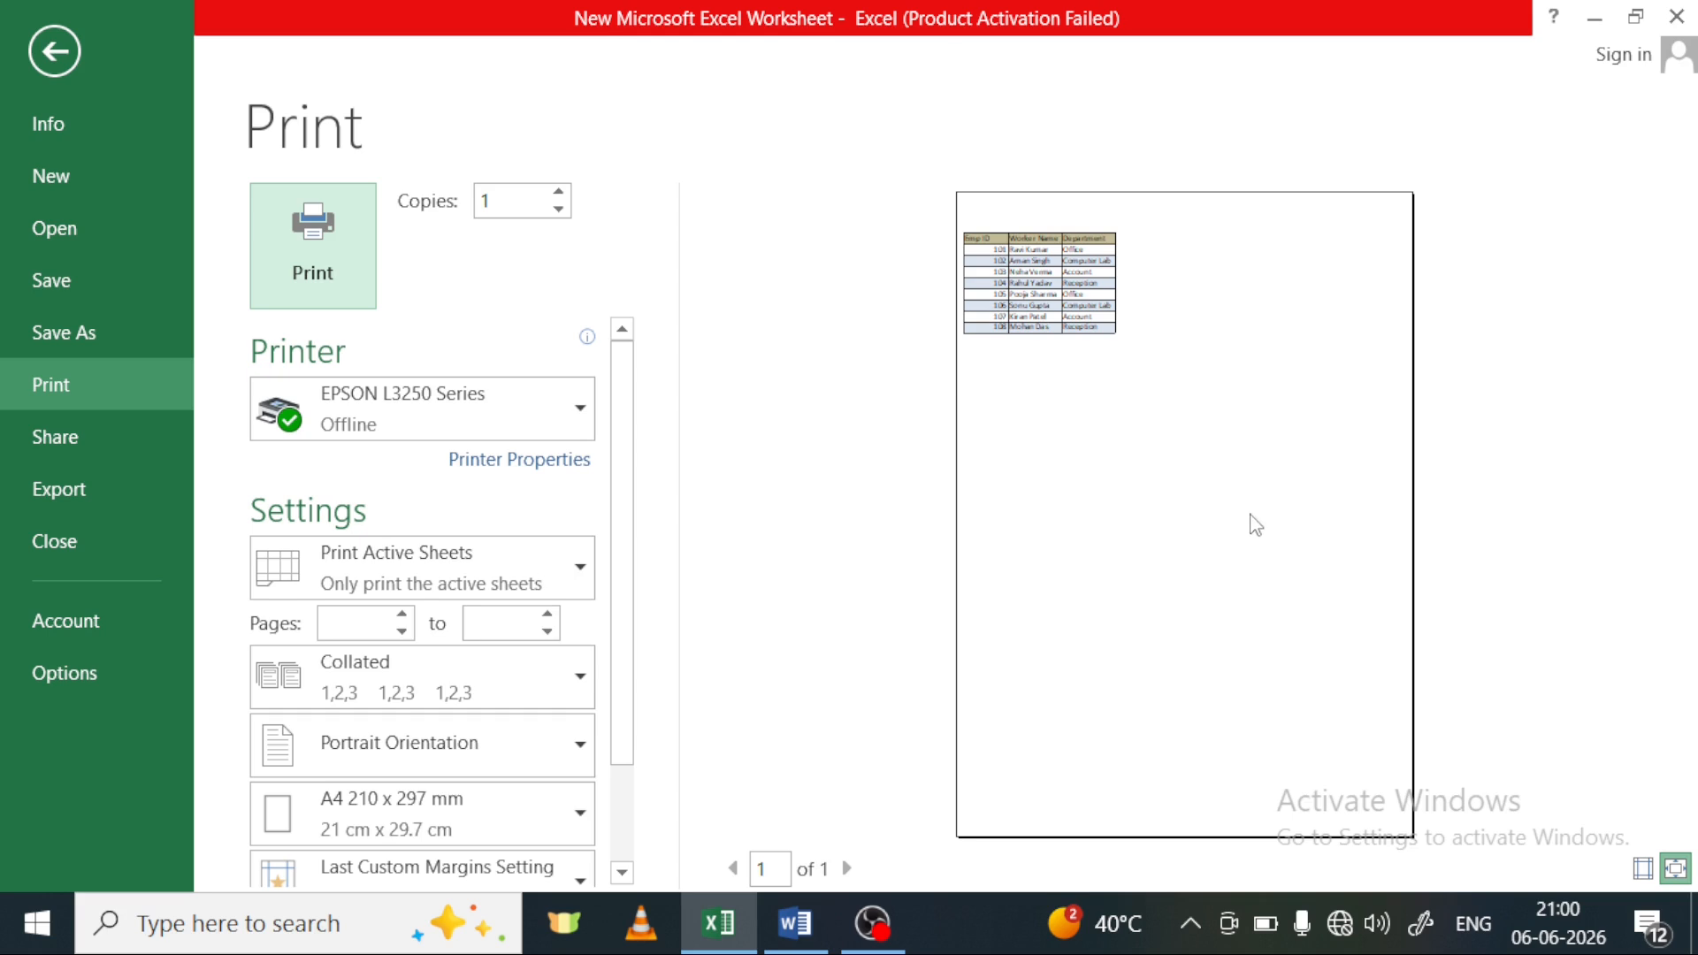
Examine the previewed page, the printer and the print settings, and return to the sheet
{"action": "left_click", "coordinate": [1168, 344]}
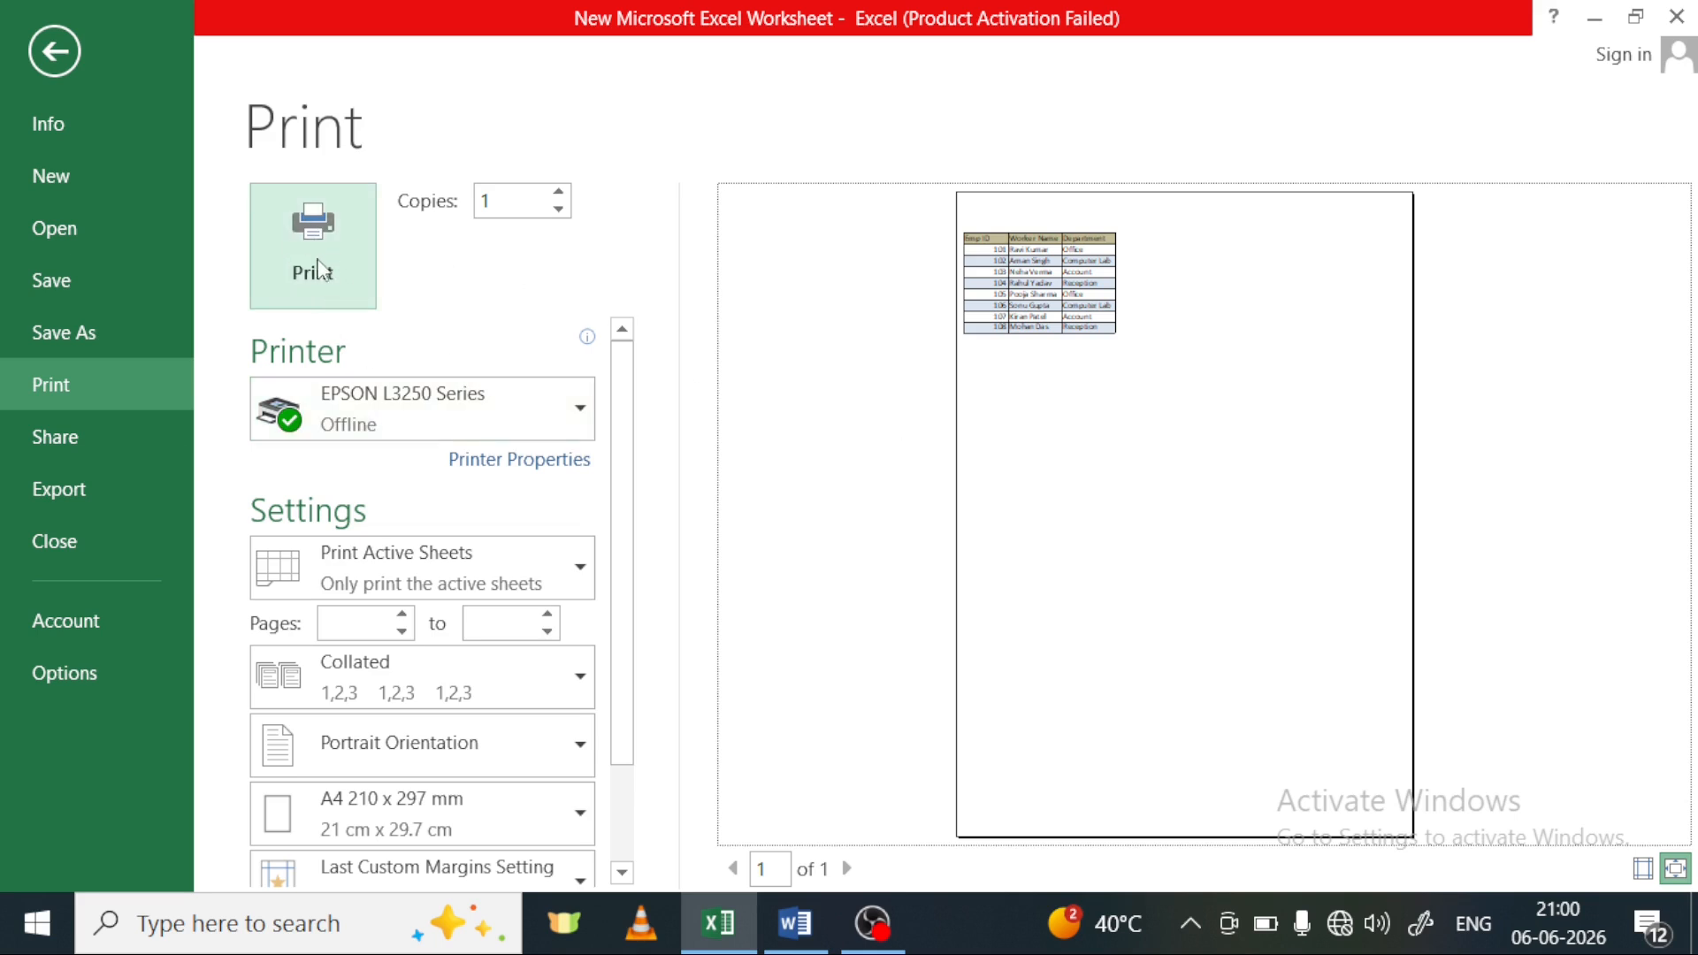
{"action": "left_click", "coordinate": [577, 415]}
{"action": "left_click", "coordinate": [576, 403]}
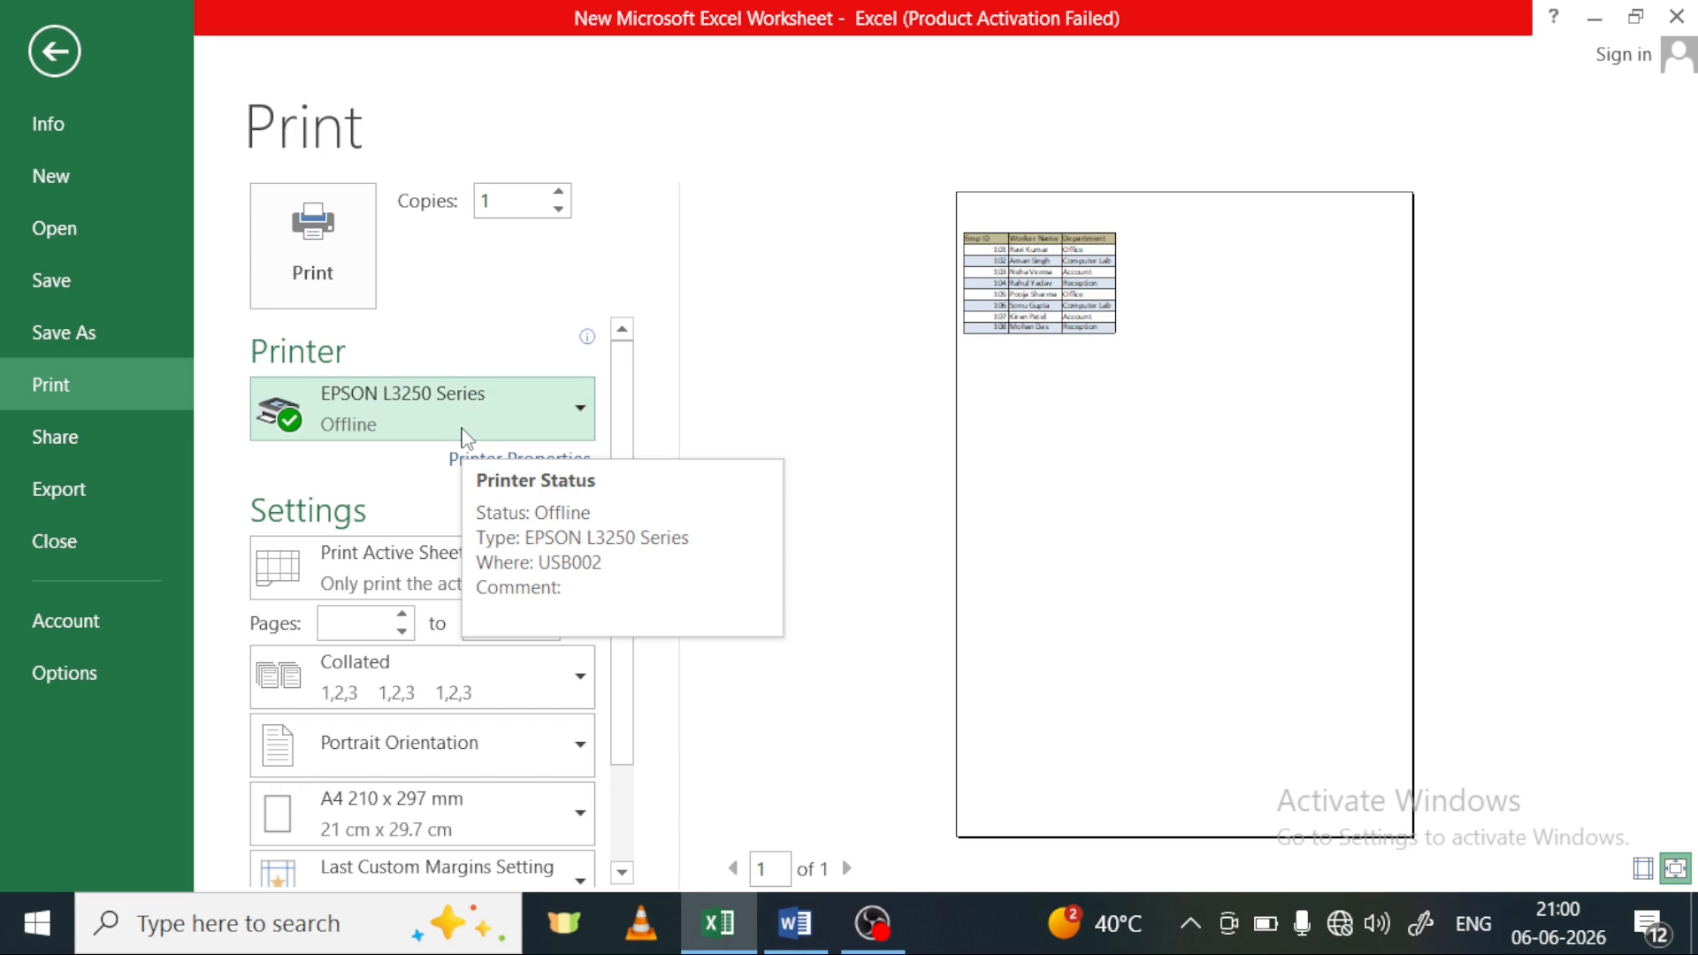
{"action": "scroll", "coordinate": [462, 435], "scroll_direction": "down", "scroll_amount": 1}
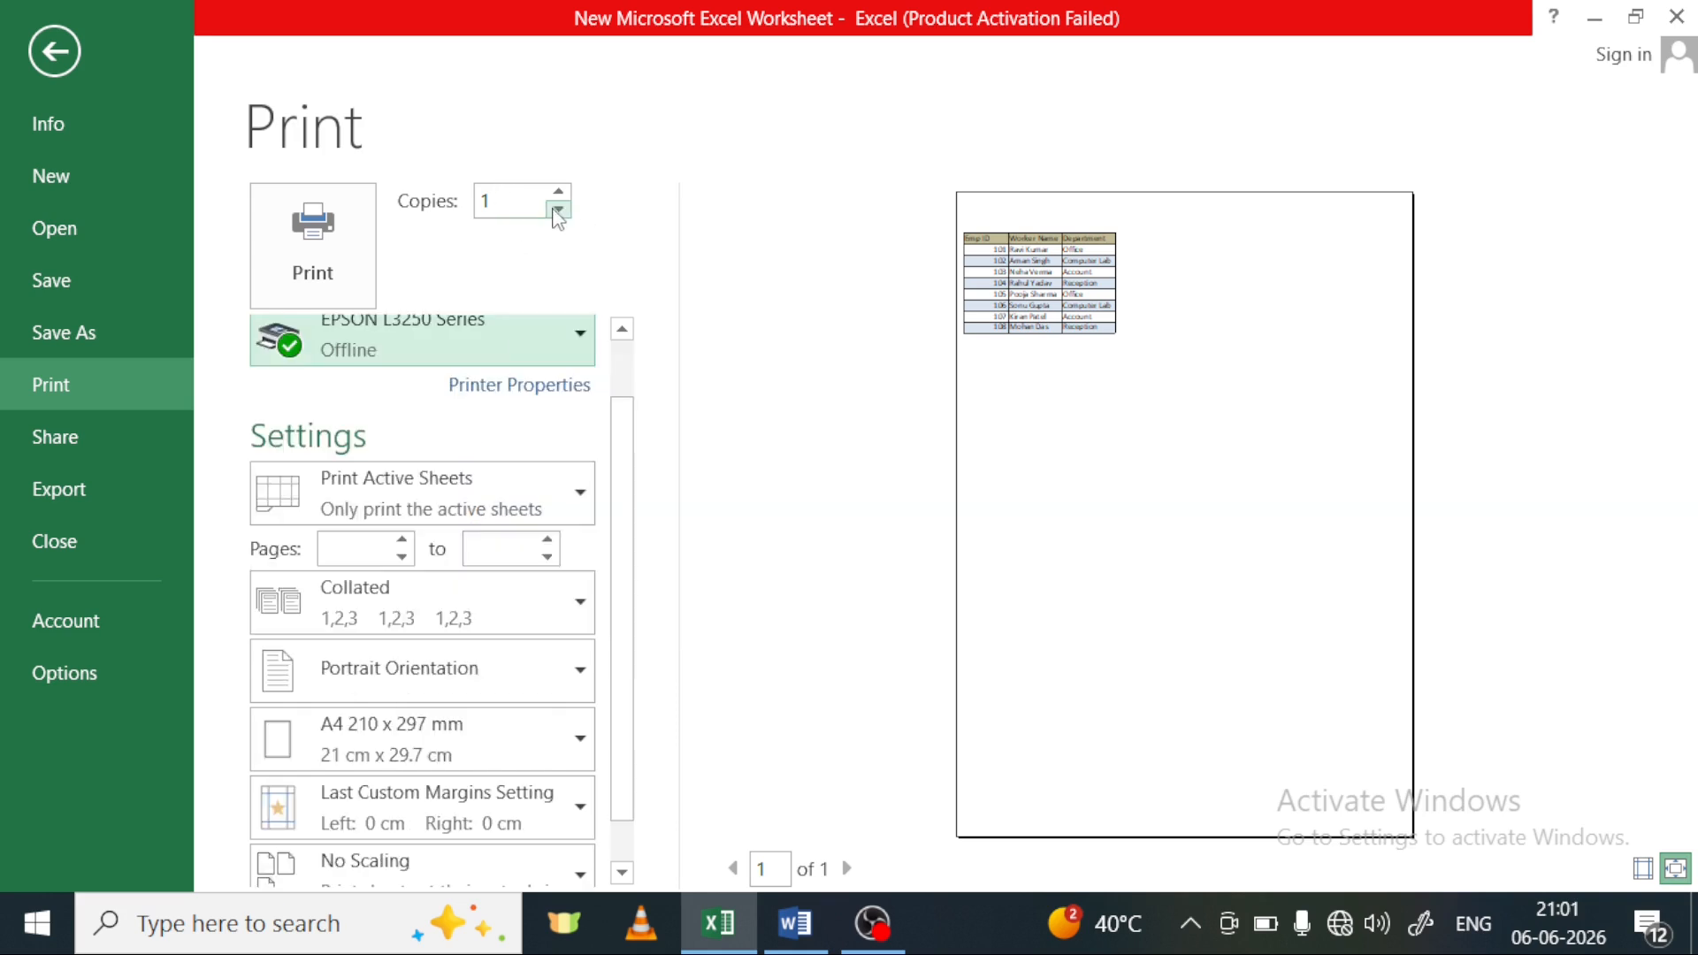
{"action": "scroll", "coordinate": [535, 531], "scroll_direction": "down", "scroll_amount": 1}
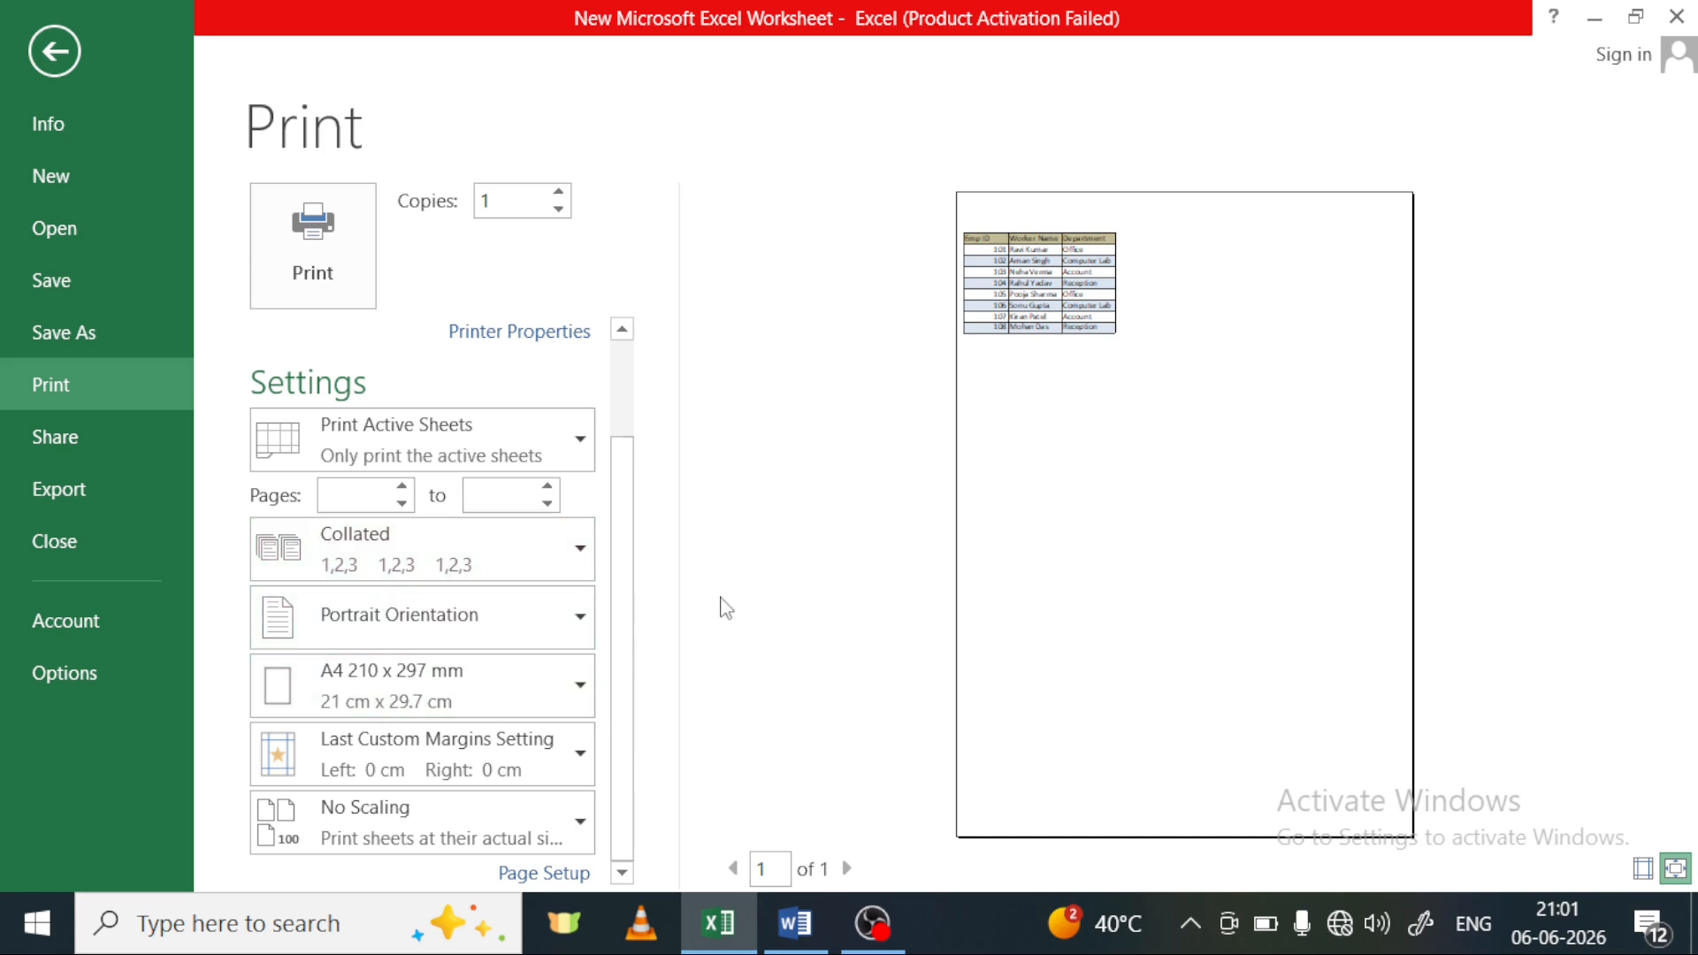
{"action": "left_click", "coordinate": [738, 565]}
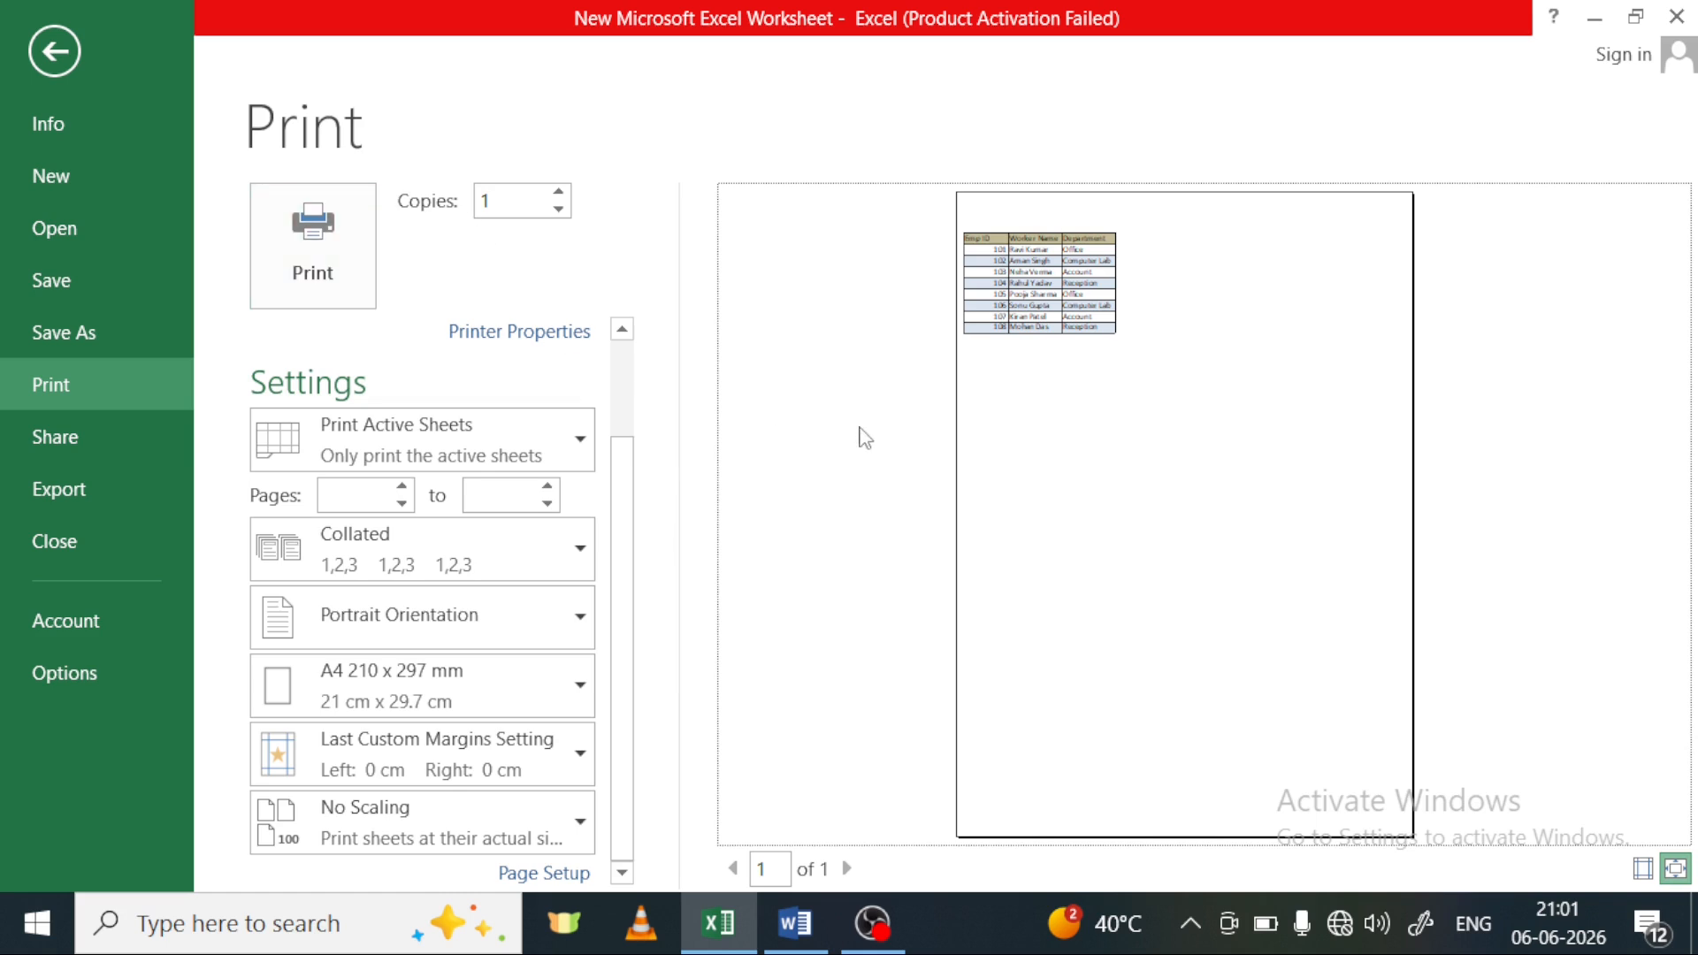
{"action": "left_click", "coordinate": [45, 60]}
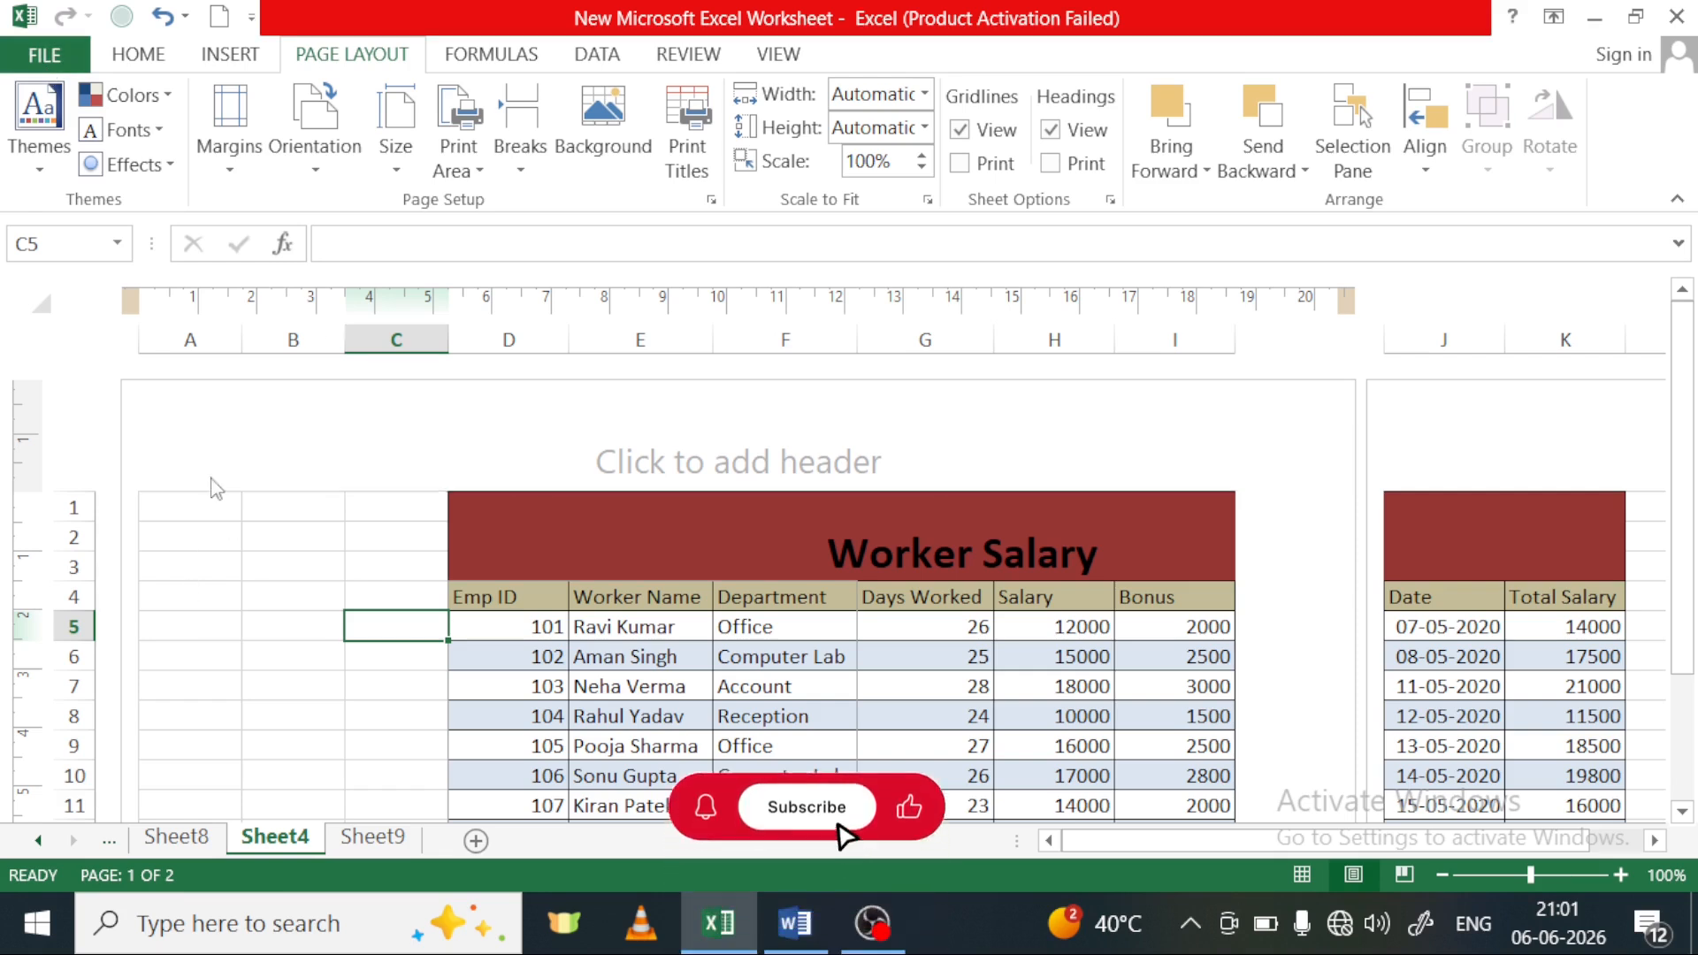
Look through the margin presets and orientation options without changing them, and examine the length of the portrait page
{"action": "left_click", "coordinate": [230, 133]}
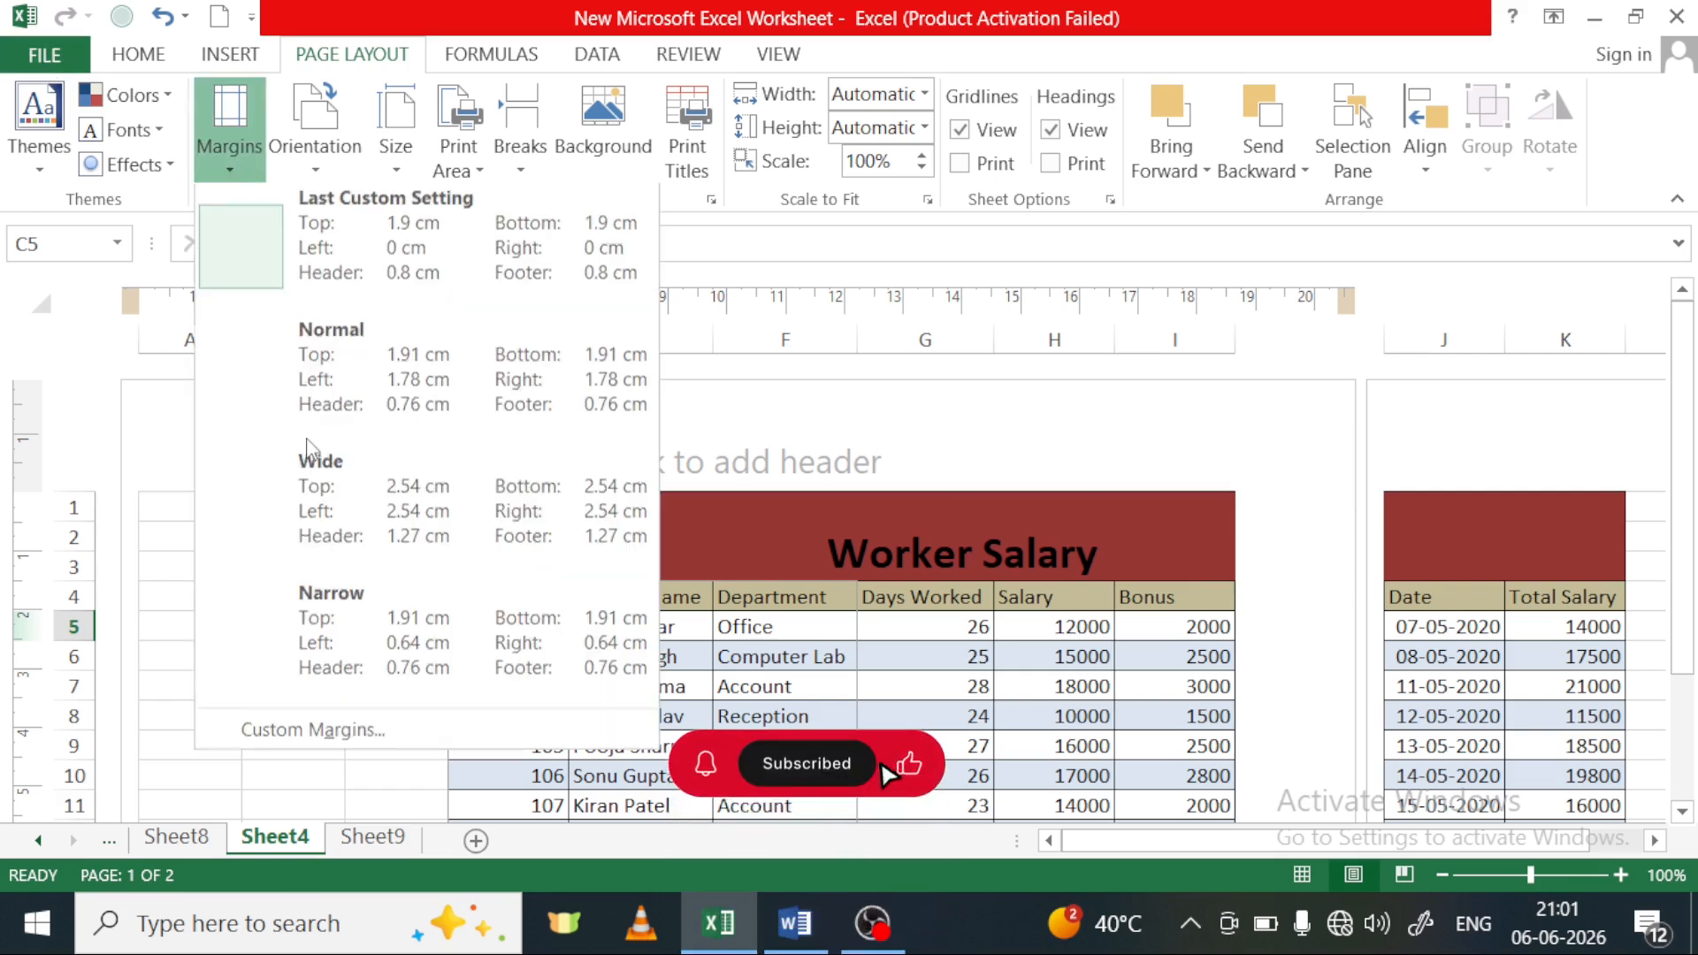
{"action": "left_click", "coordinate": [762, 460]}
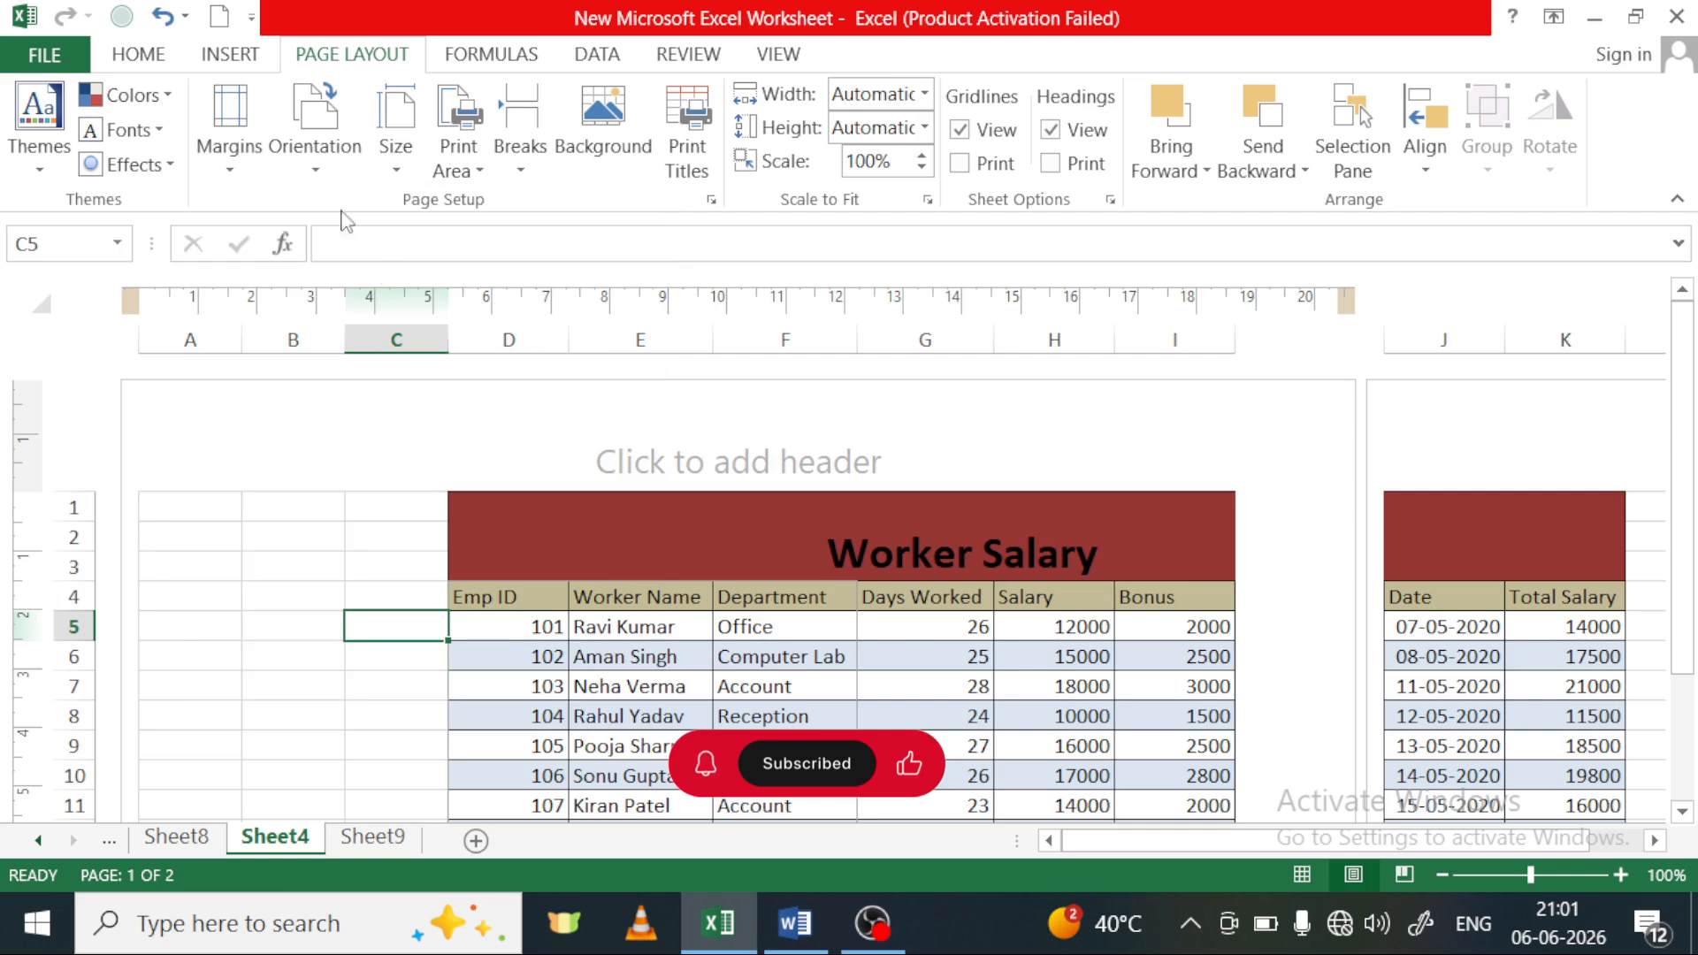
{"action": "left_click", "coordinate": [319, 170]}
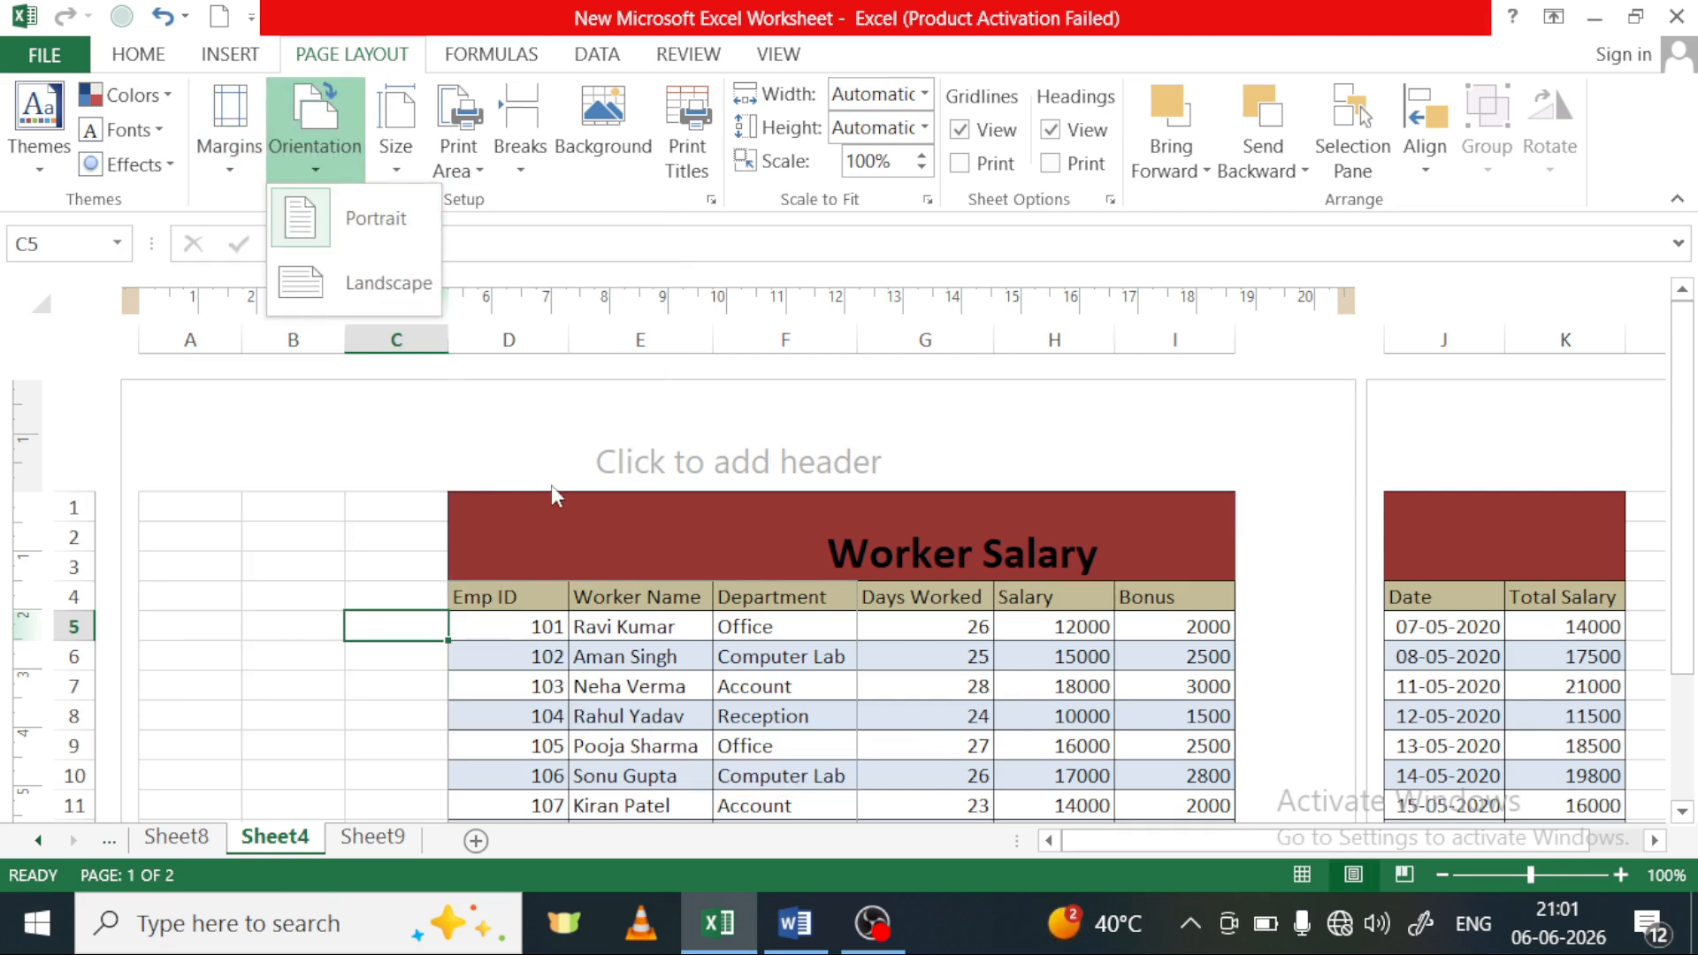
{"action": "left_click", "coordinate": [466, 456]}
{"action": "scroll", "coordinate": [464, 531], "scroll_direction": "down", "scroll_amount": 10}
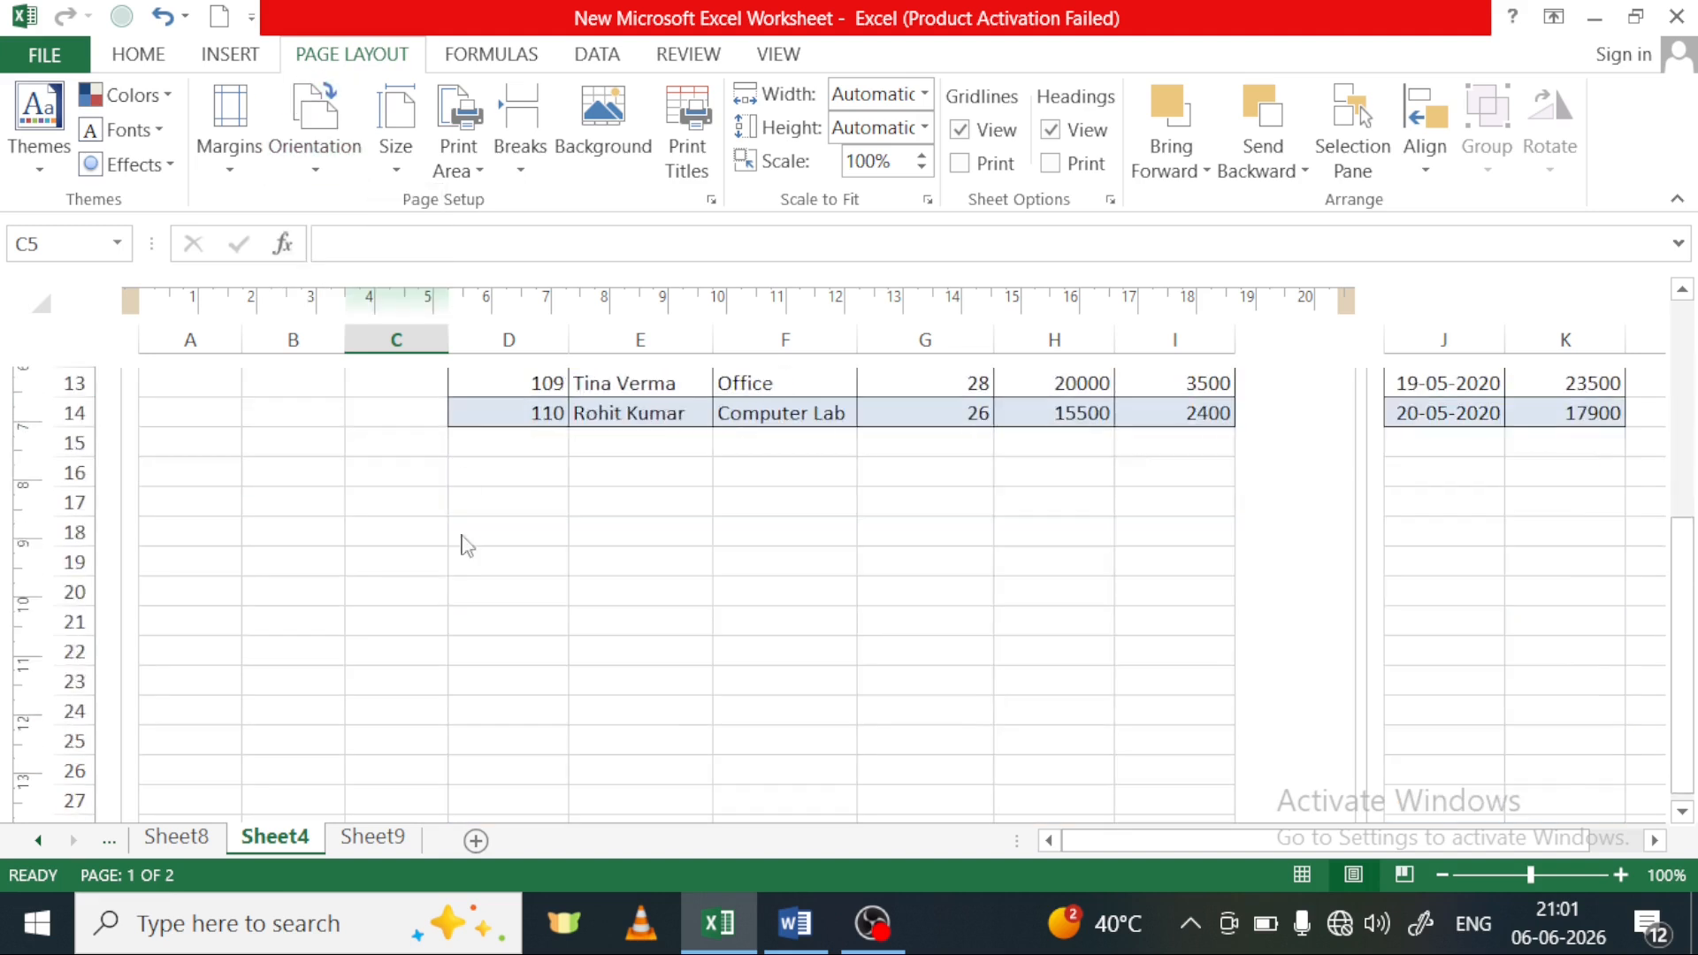
{"action": "scroll", "coordinate": [455, 569], "scroll_direction": "up", "scroll_amount": 7}
{"action": "scroll", "coordinate": [416, 542], "scroll_direction": "up", "scroll_amount": 3}
{"action": "scroll", "coordinate": [416, 542], "scroll_direction": "down", "scroll_amount": 5}
{"action": "scroll", "coordinate": [416, 542], "scroll_direction": "down", "scroll_amount": 2}
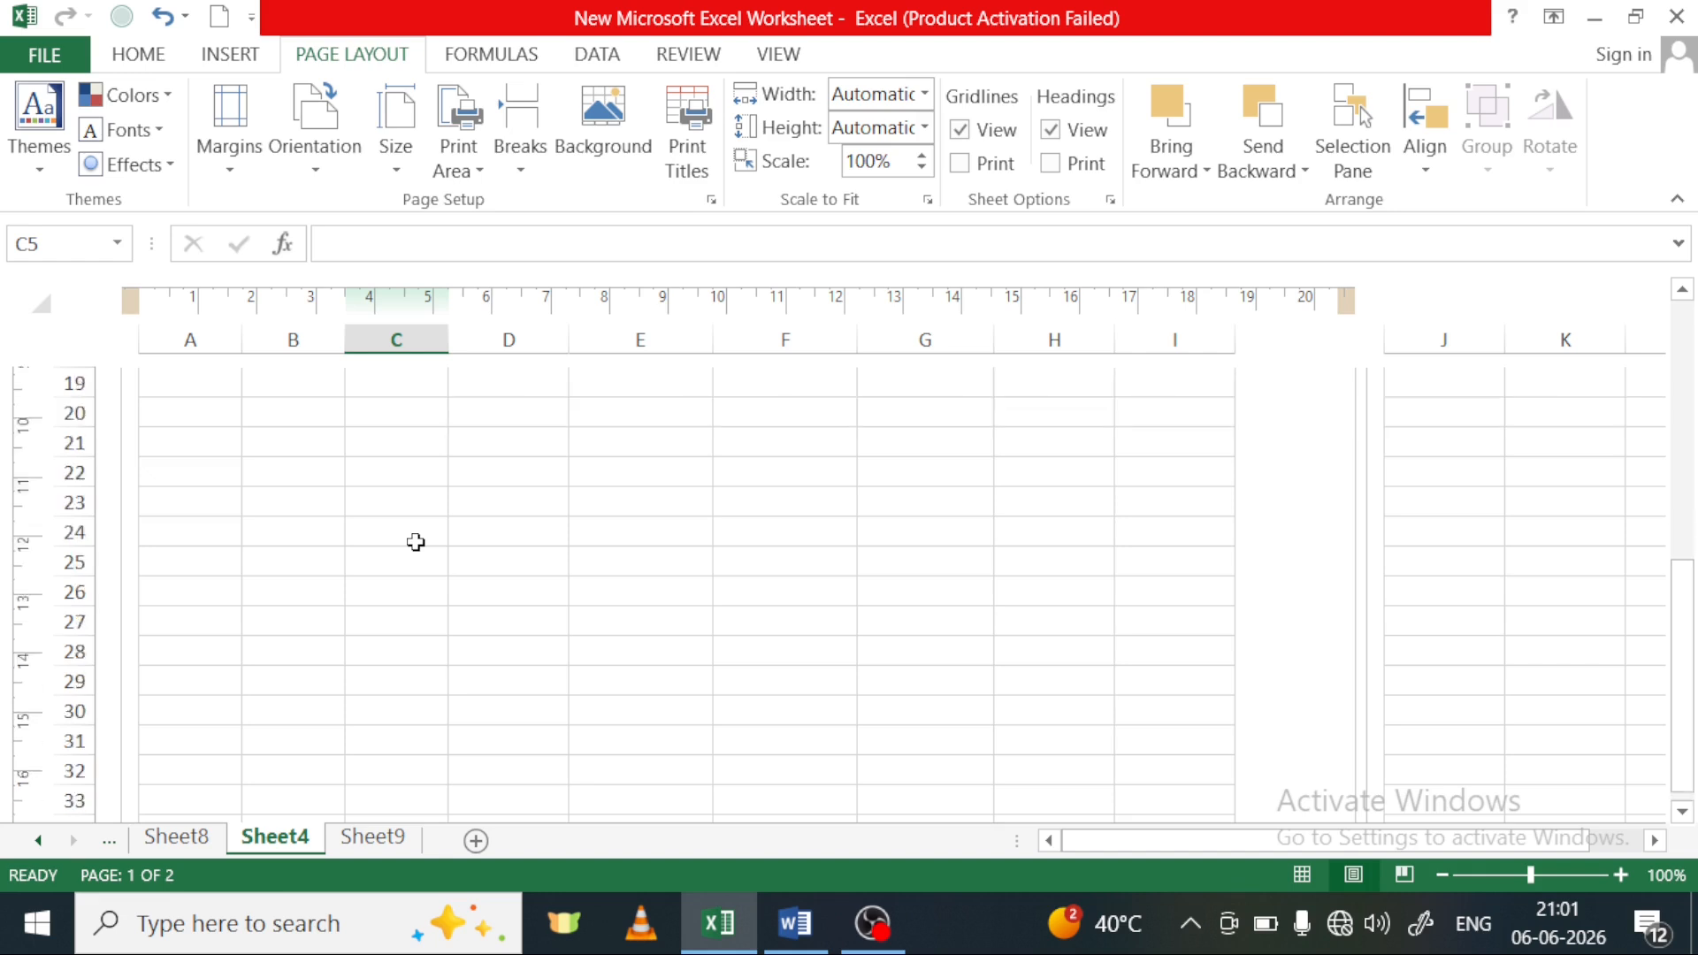
{"action": "scroll", "coordinate": [415, 542], "scroll_direction": "up", "scroll_amount": 7}
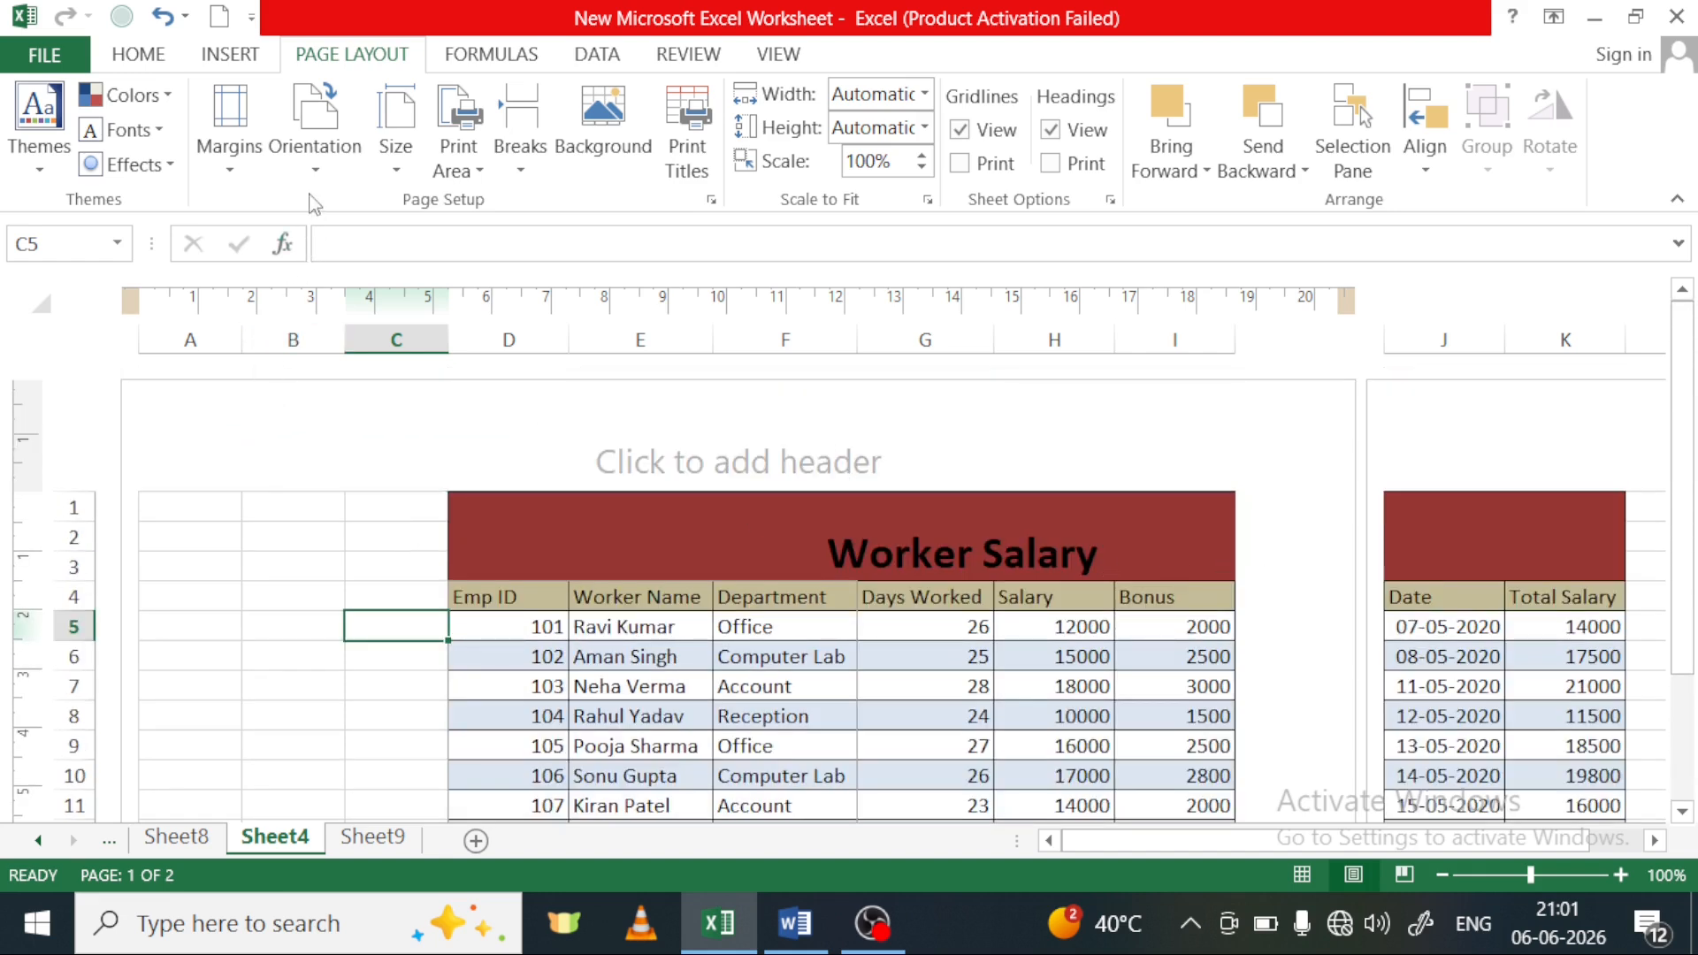
Switch Sheet4 to landscape orientation to check how the table fits the page, and restore portrait orientation
{"action": "left_click", "coordinate": [313, 149]}
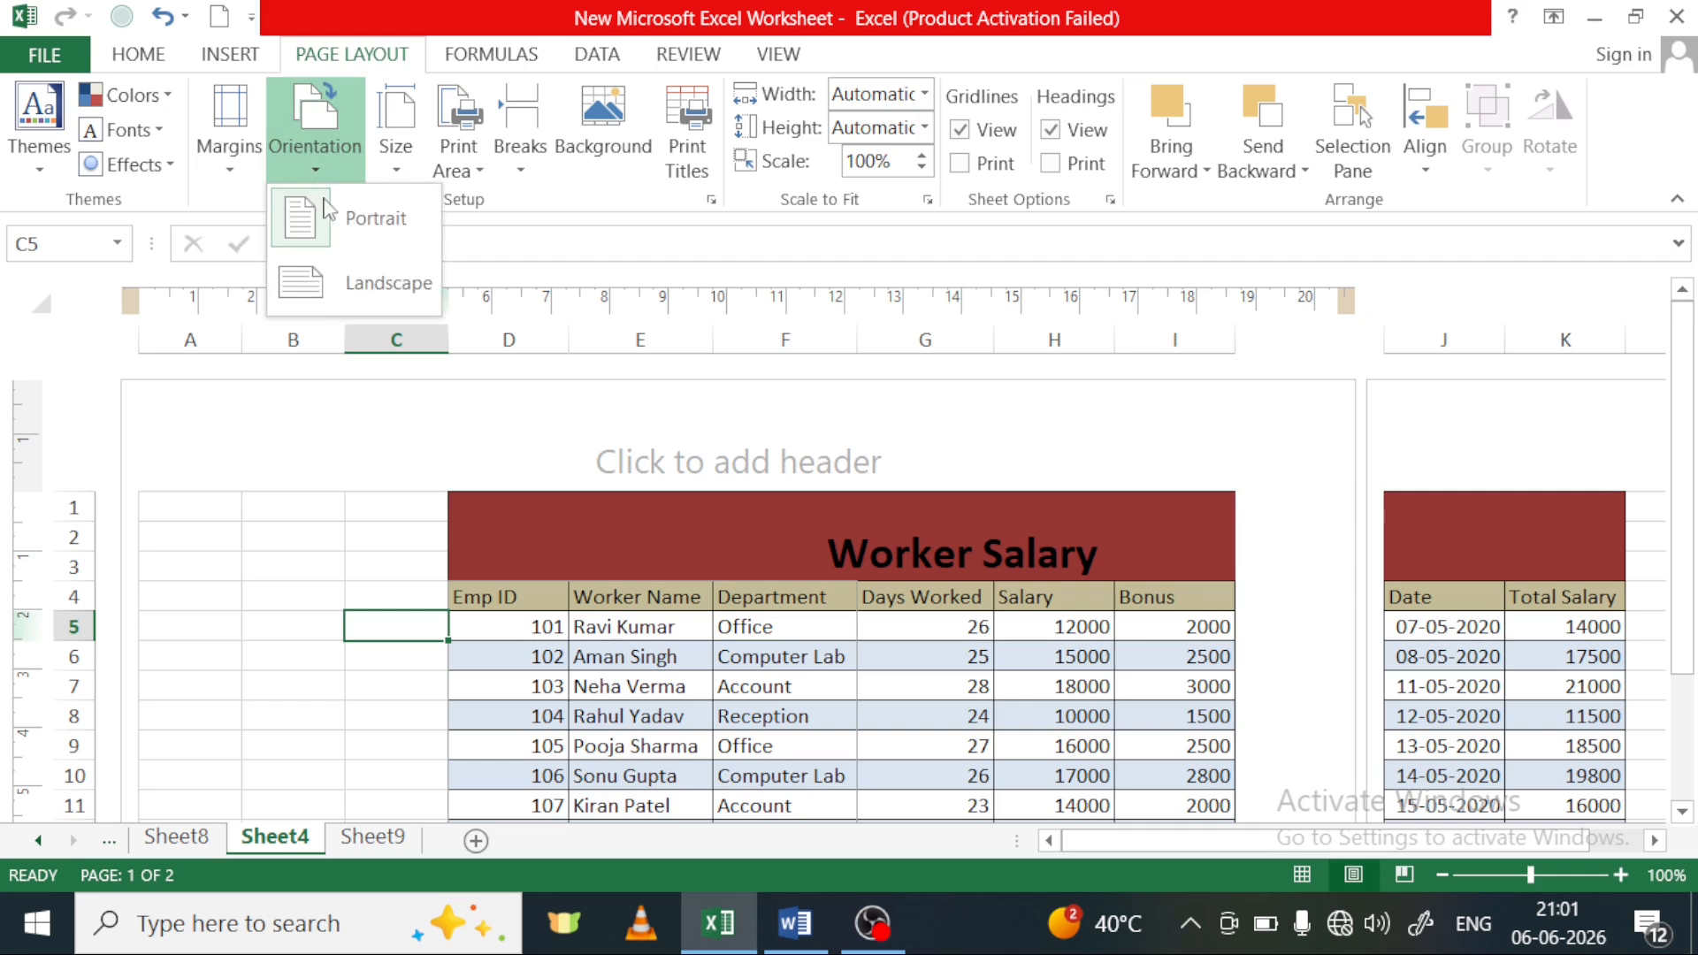
{"action": "left_click", "coordinate": [342, 283]}
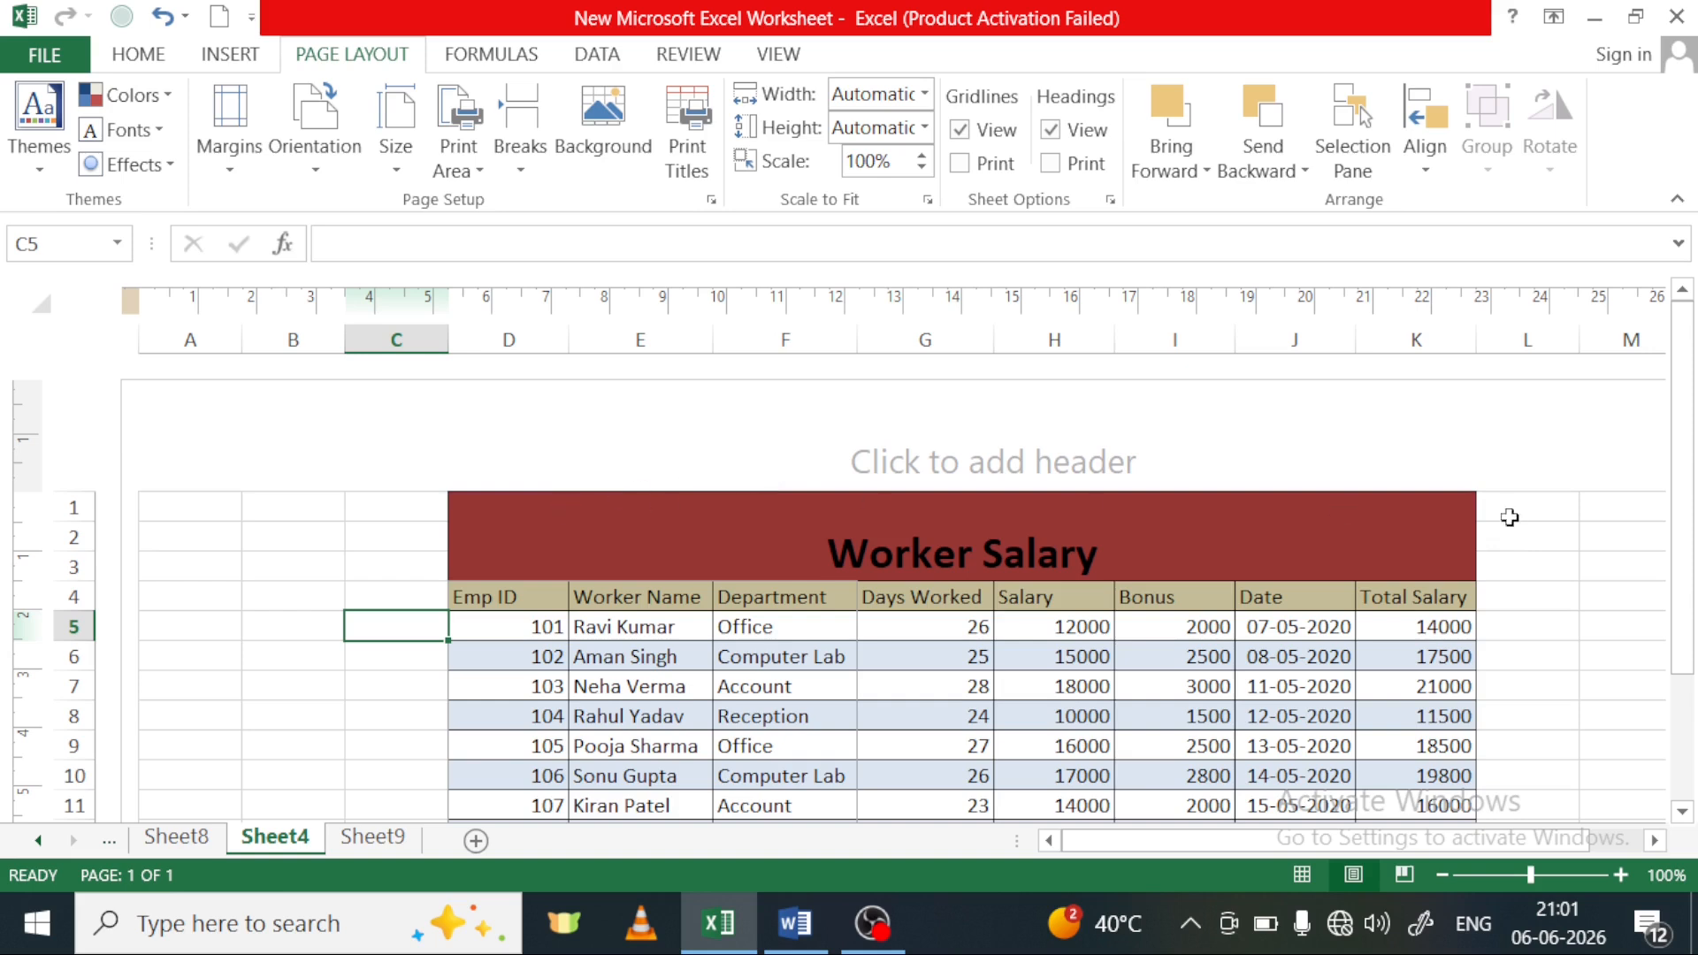
{"action": "scroll", "coordinate": [1517, 516], "scroll_direction": "down", "scroll_amount": 2}
{"action": "scroll", "coordinate": [376, 582], "scroll_direction": "down", "scroll_amount": 3}
{"action": "scroll", "coordinate": [375, 583], "scroll_direction": "down", "scroll_amount": 3}
{"action": "scroll", "coordinate": [273, 546], "scroll_direction": "up", "scroll_amount": 6}
{"action": "left_click_drag", "start_coordinate": [1305, 840], "coordinate": [1357, 840]}
{"action": "left_click_drag", "start_coordinate": [1556, 854], "coordinate": [1065, 850]}
{"action": "scroll", "coordinate": [708, 611], "scroll_direction": "down", "scroll_amount": 2}
{"action": "scroll", "coordinate": [709, 610], "scroll_direction": "up", "scroll_amount": 2}
{"action": "scroll", "coordinate": [672, 531], "scroll_direction": "down", "scroll_amount": 2}
{"action": "scroll", "coordinate": [672, 531], "scroll_direction": "up", "scroll_amount": 2}
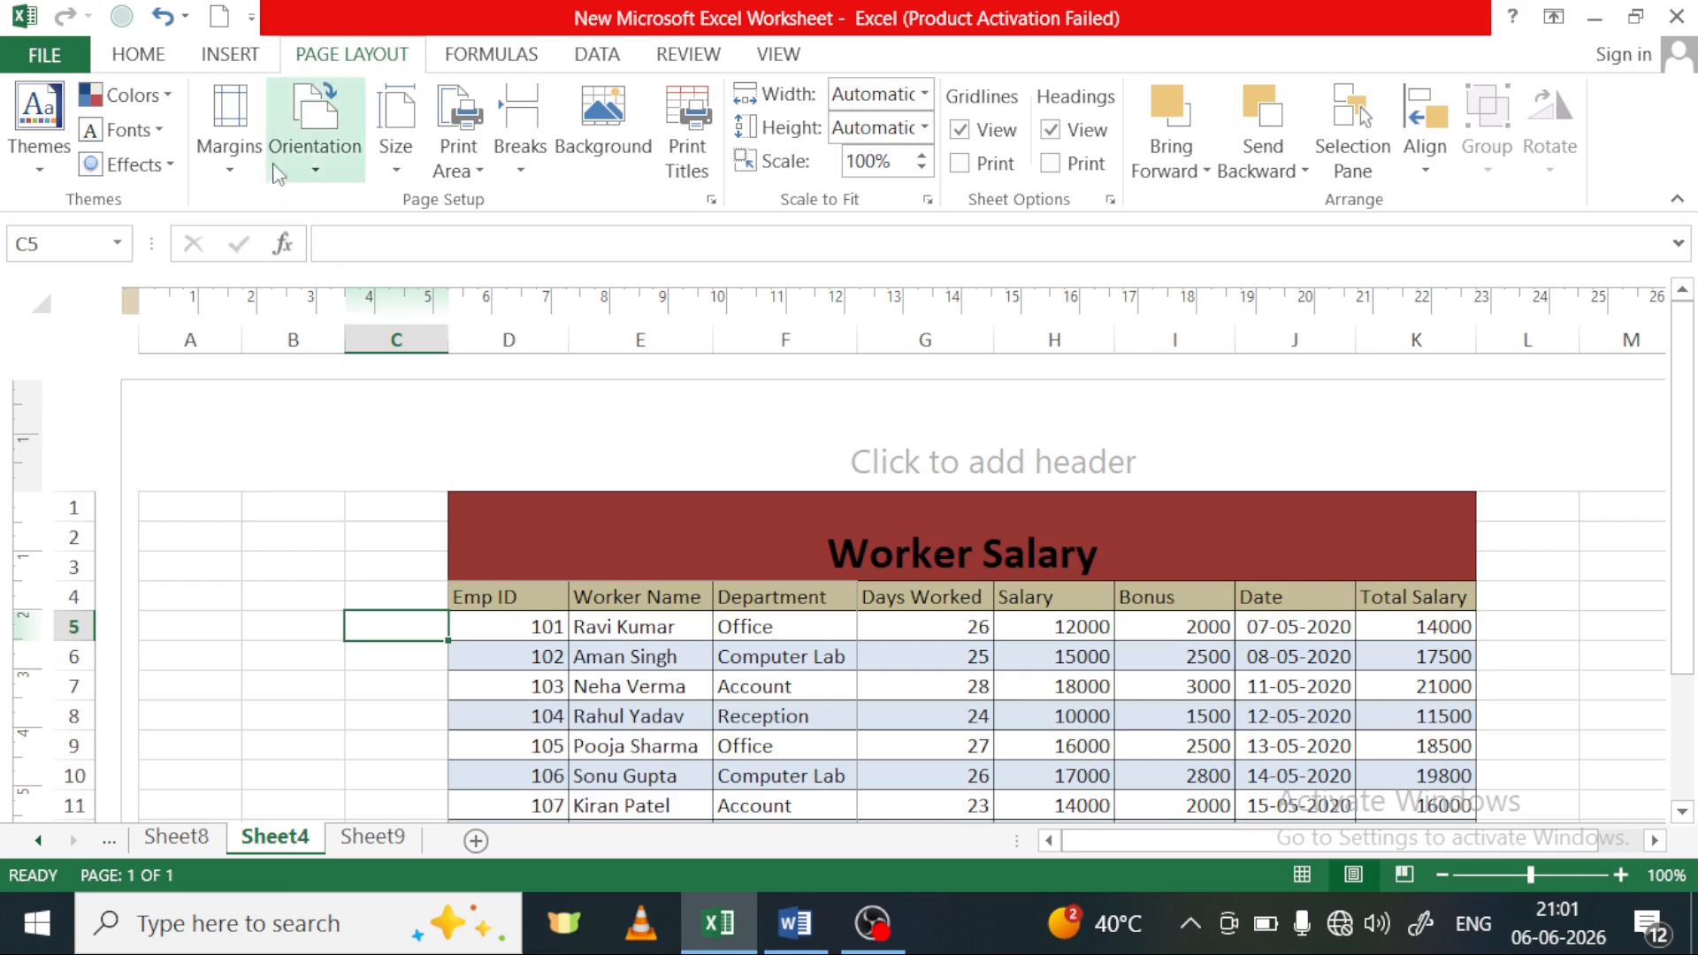
{"action": "left_click", "coordinate": [312, 172]}
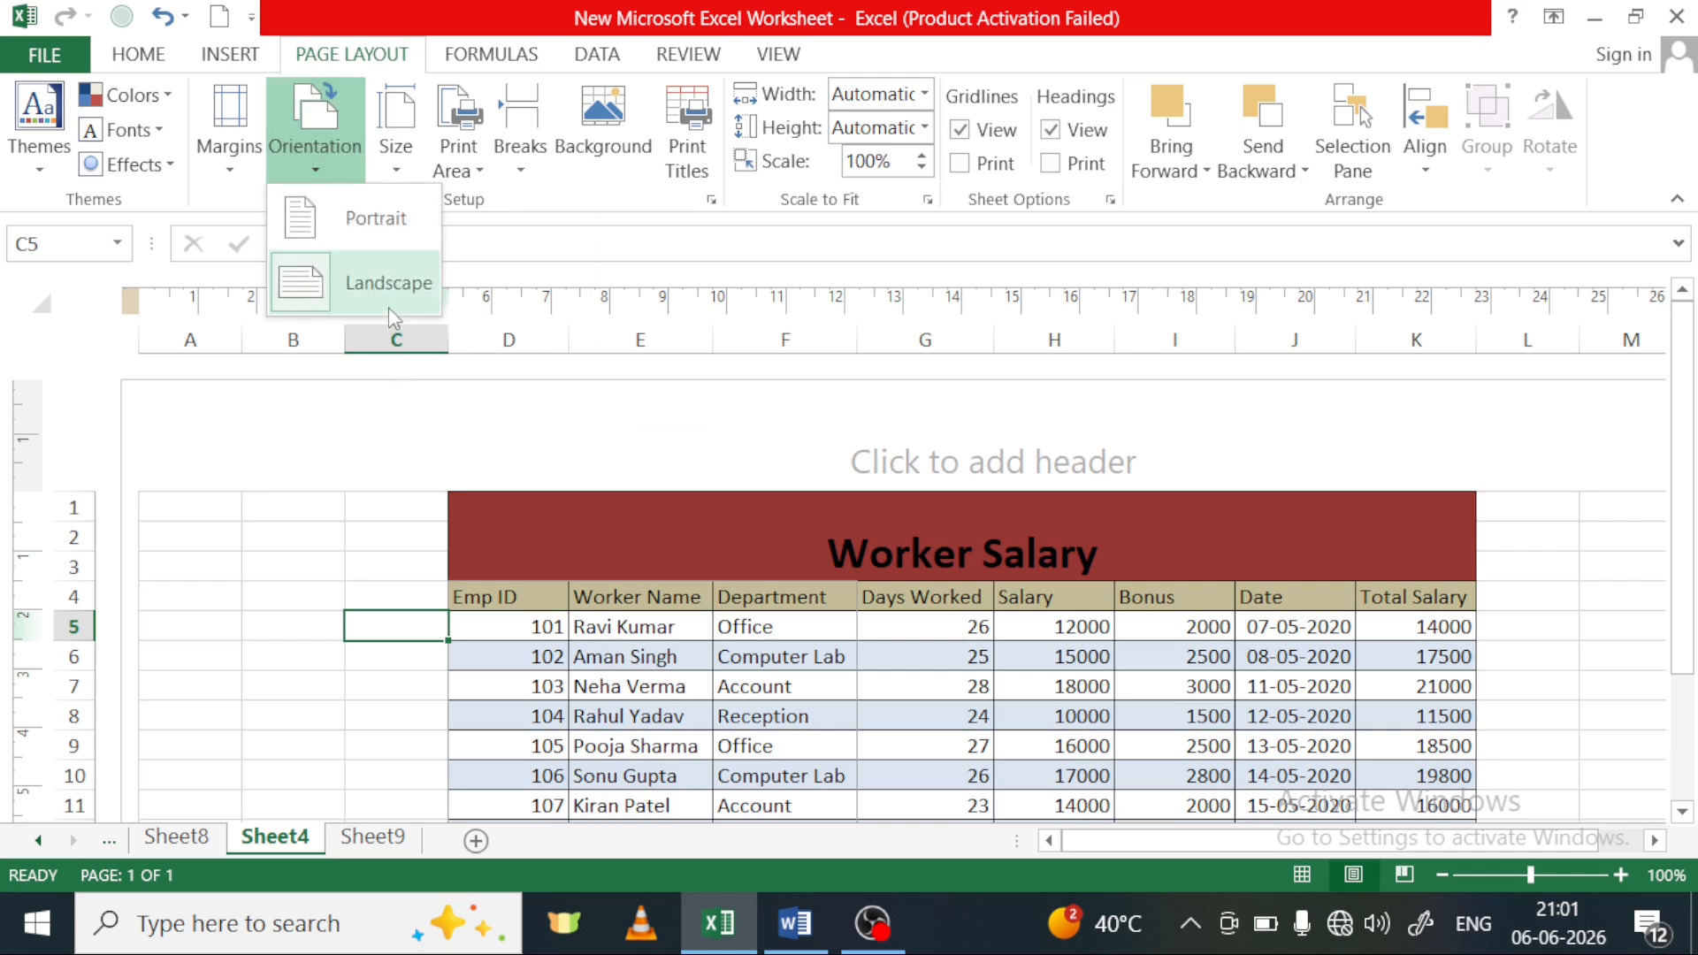
{"action": "left_click", "coordinate": [380, 232]}
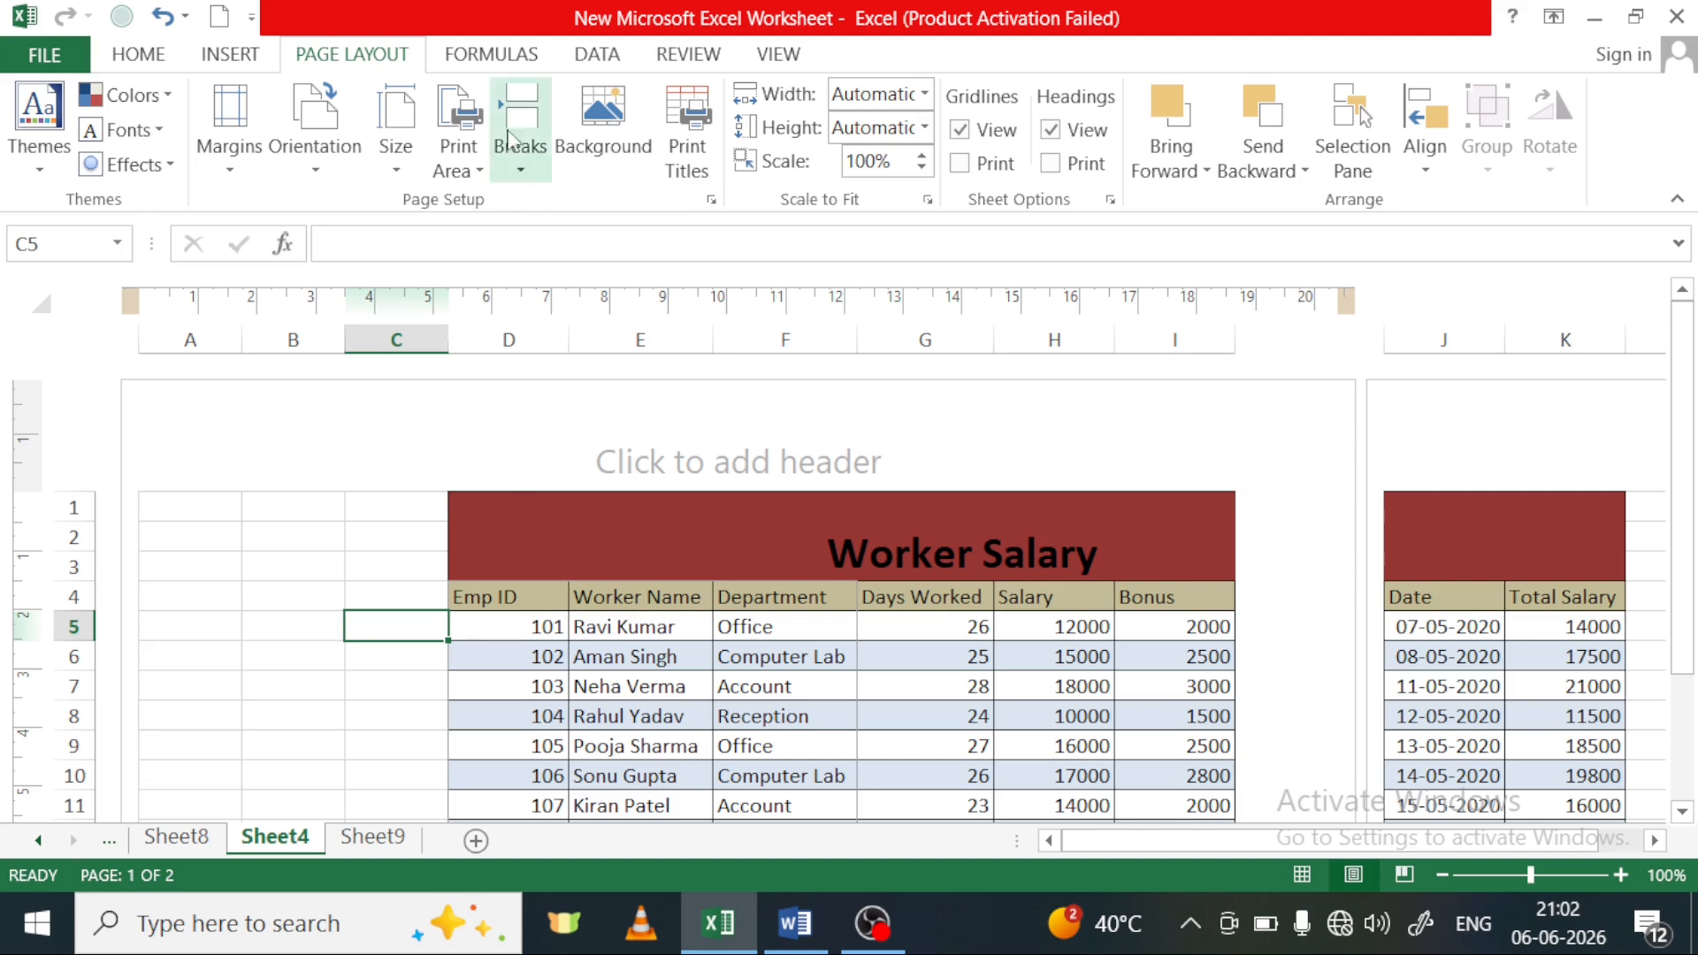
Look through the available paper sizes, choose A4 210 x 297 mm for Sheet4 and check the page
{"action": "left_click", "coordinate": [407, 171]}
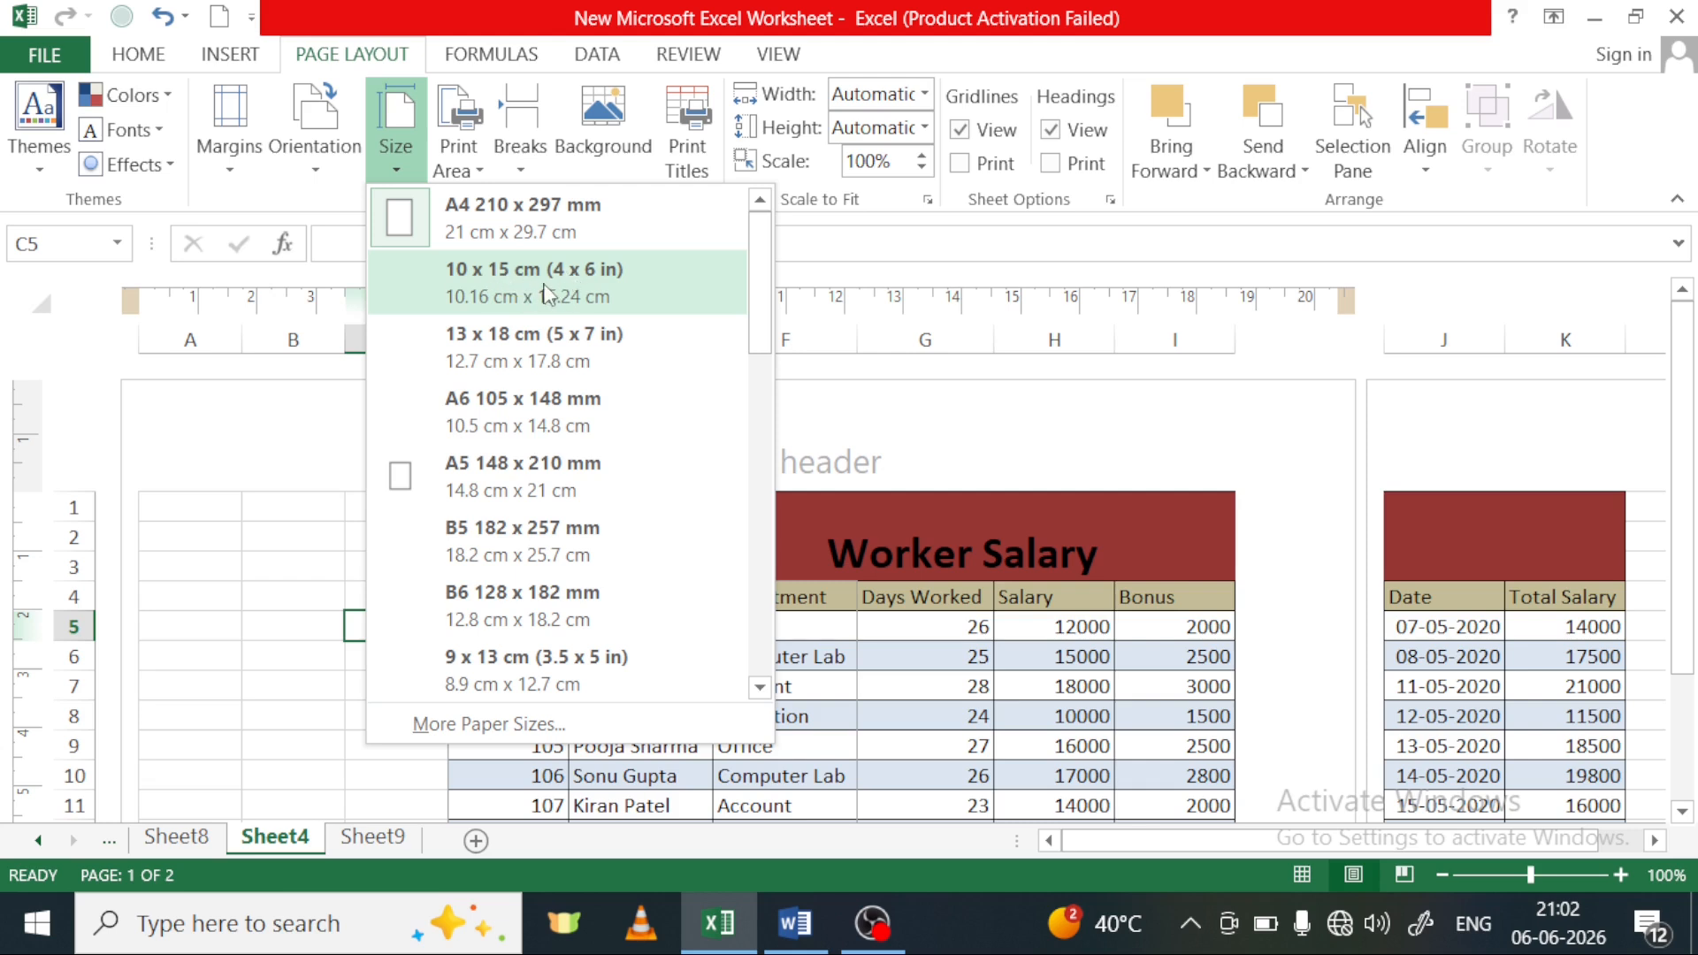
{"action": "scroll", "coordinate": [544, 299], "scroll_direction": "down", "scroll_amount": 6}
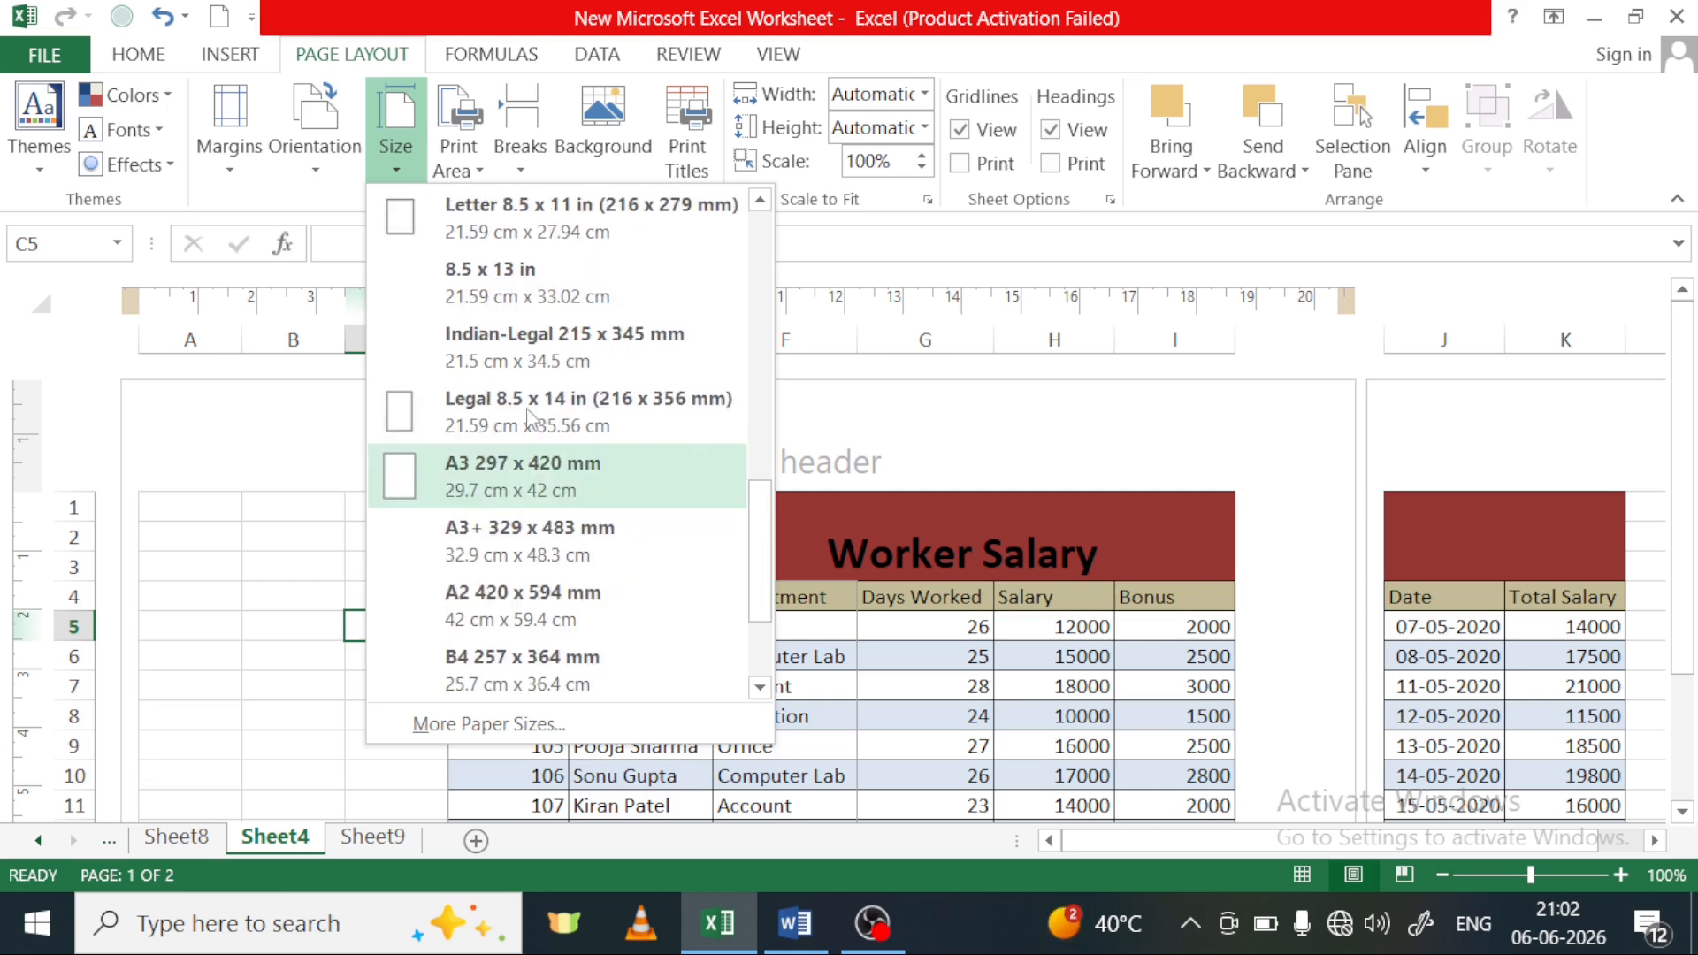
{"action": "scroll", "coordinate": [524, 305], "scroll_direction": "down", "scroll_amount": 5}
{"action": "scroll", "coordinate": [548, 425], "scroll_direction": "up", "scroll_amount": 8}
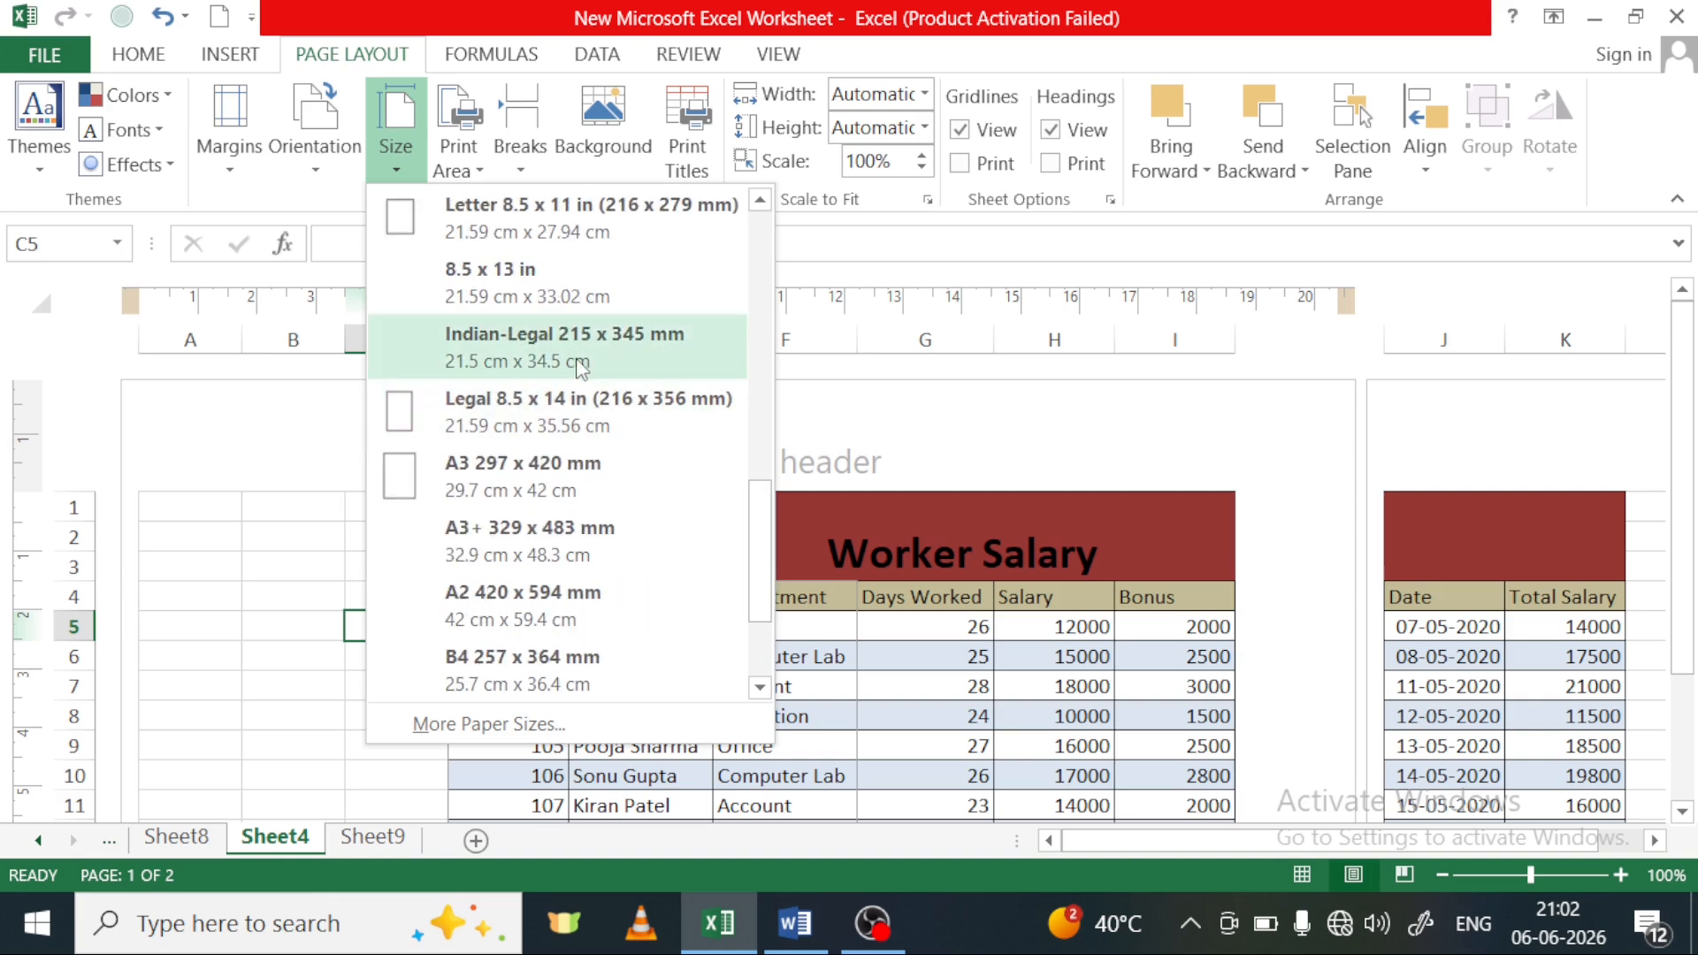
{"action": "scroll", "coordinate": [581, 366], "scroll_direction": "up", "scroll_amount": 5}
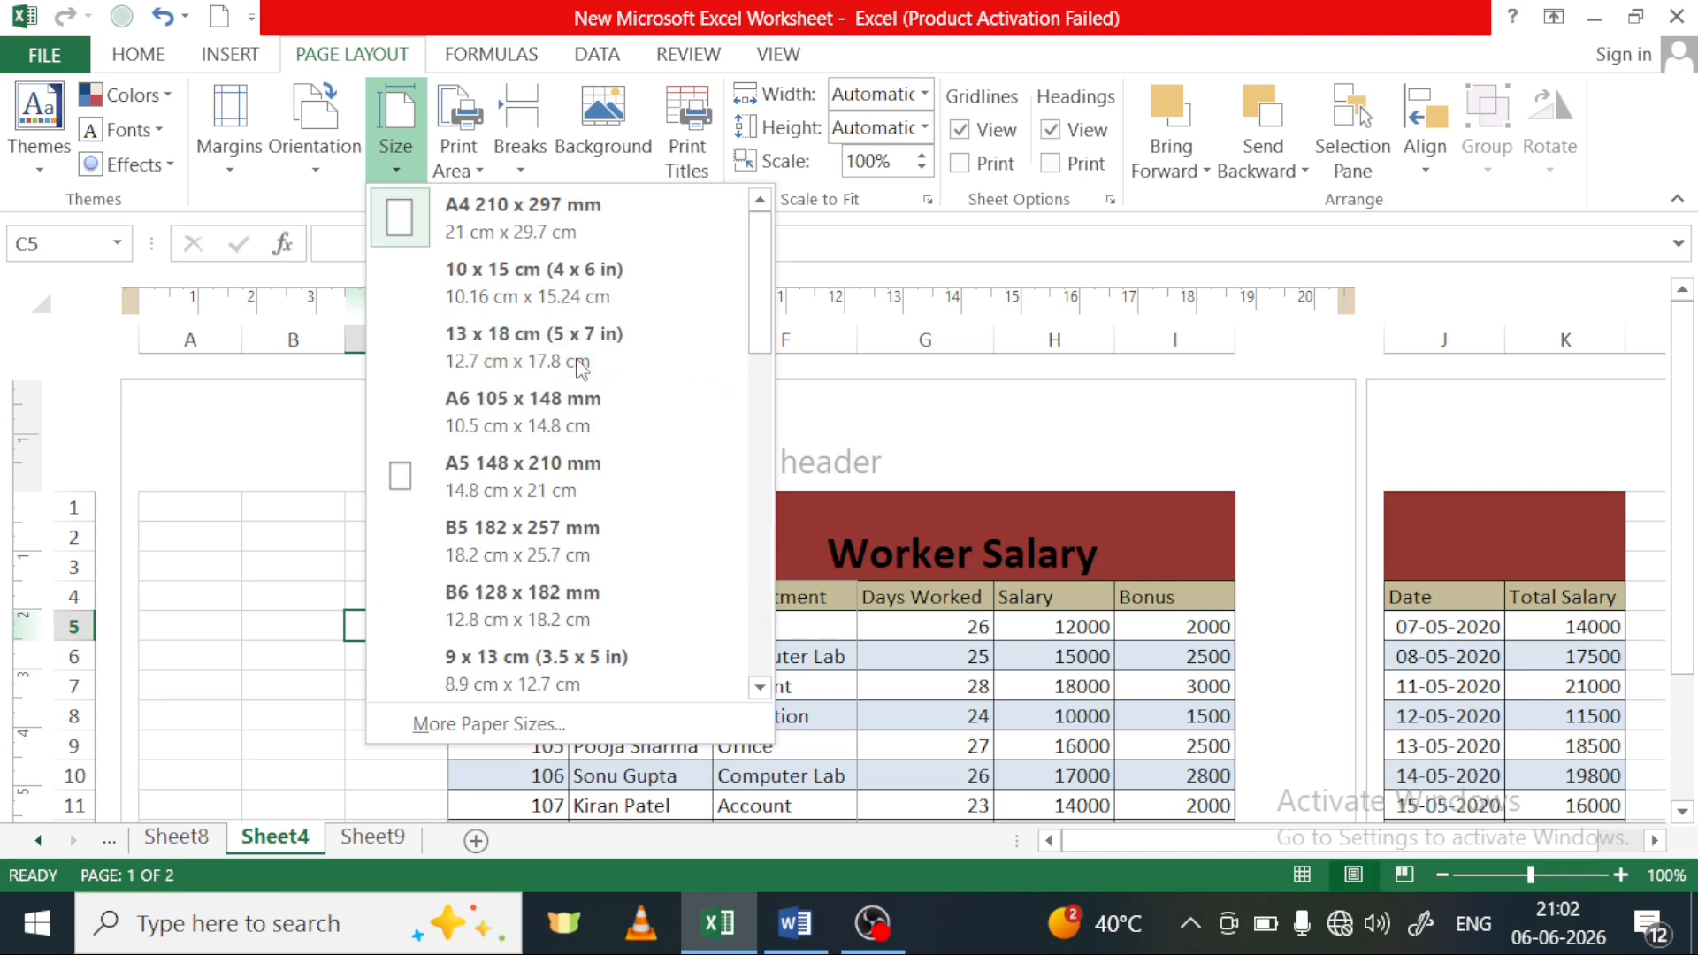
{"action": "left_click", "coordinate": [533, 221]}
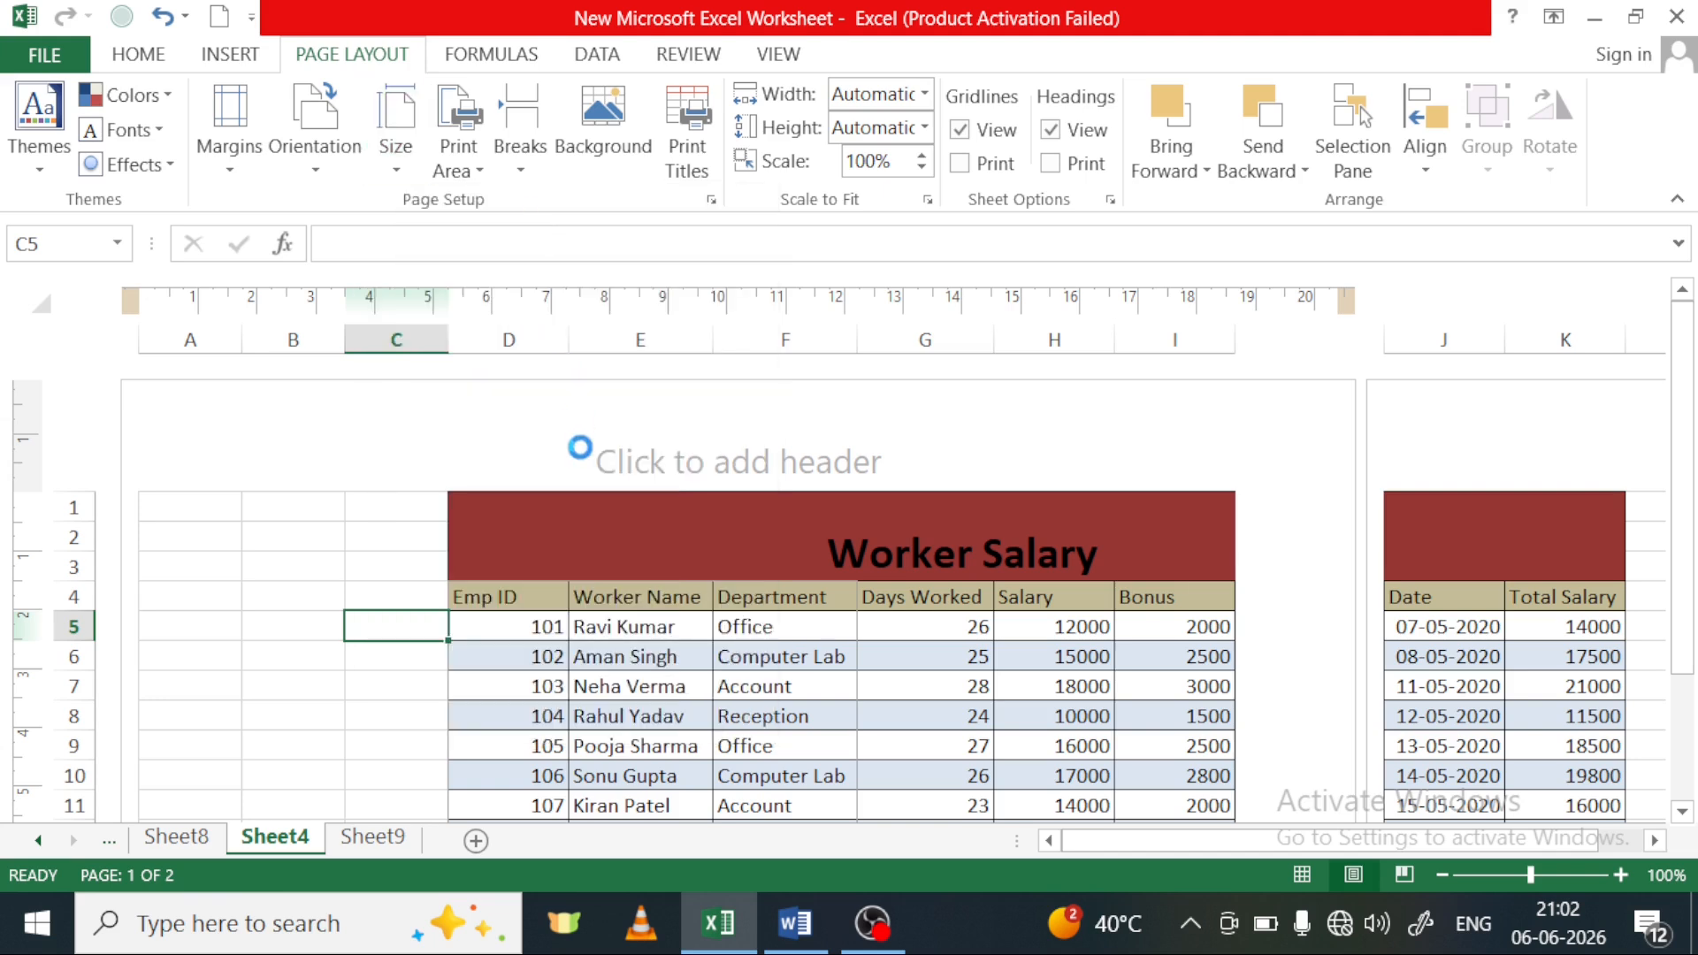
{"action": "scroll", "coordinate": [952, 607], "scroll_direction": "down", "scroll_amount": 8}
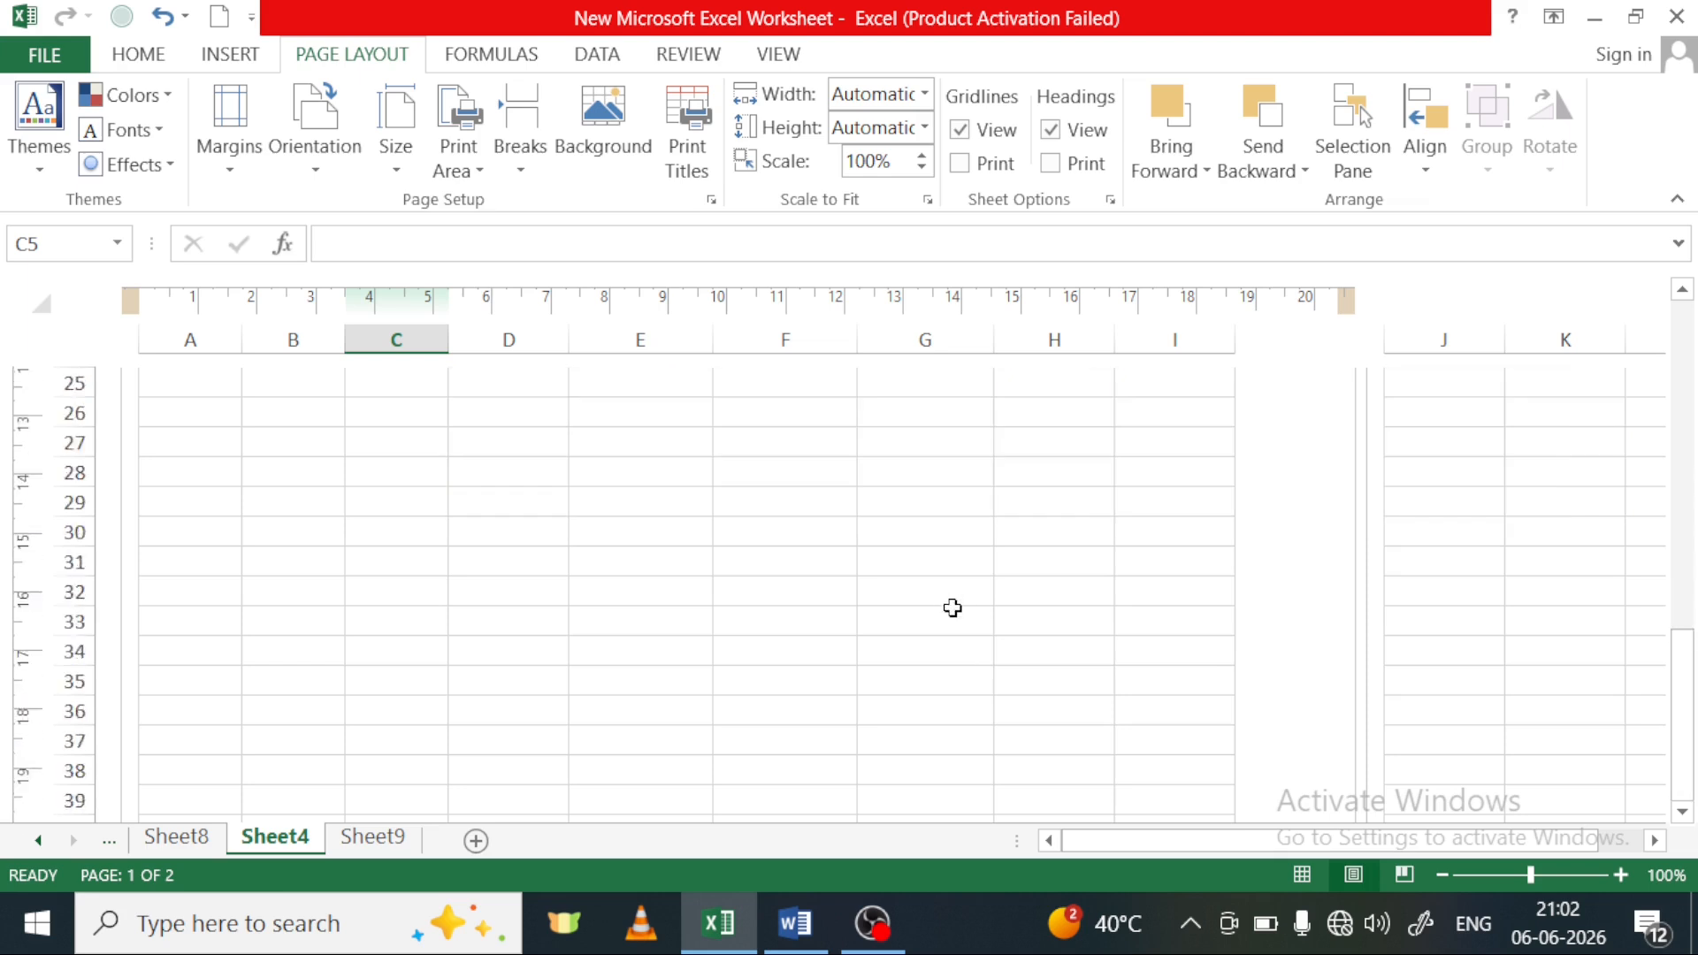
{"action": "scroll", "coordinate": [952, 607], "scroll_direction": "up", "scroll_amount": 8}
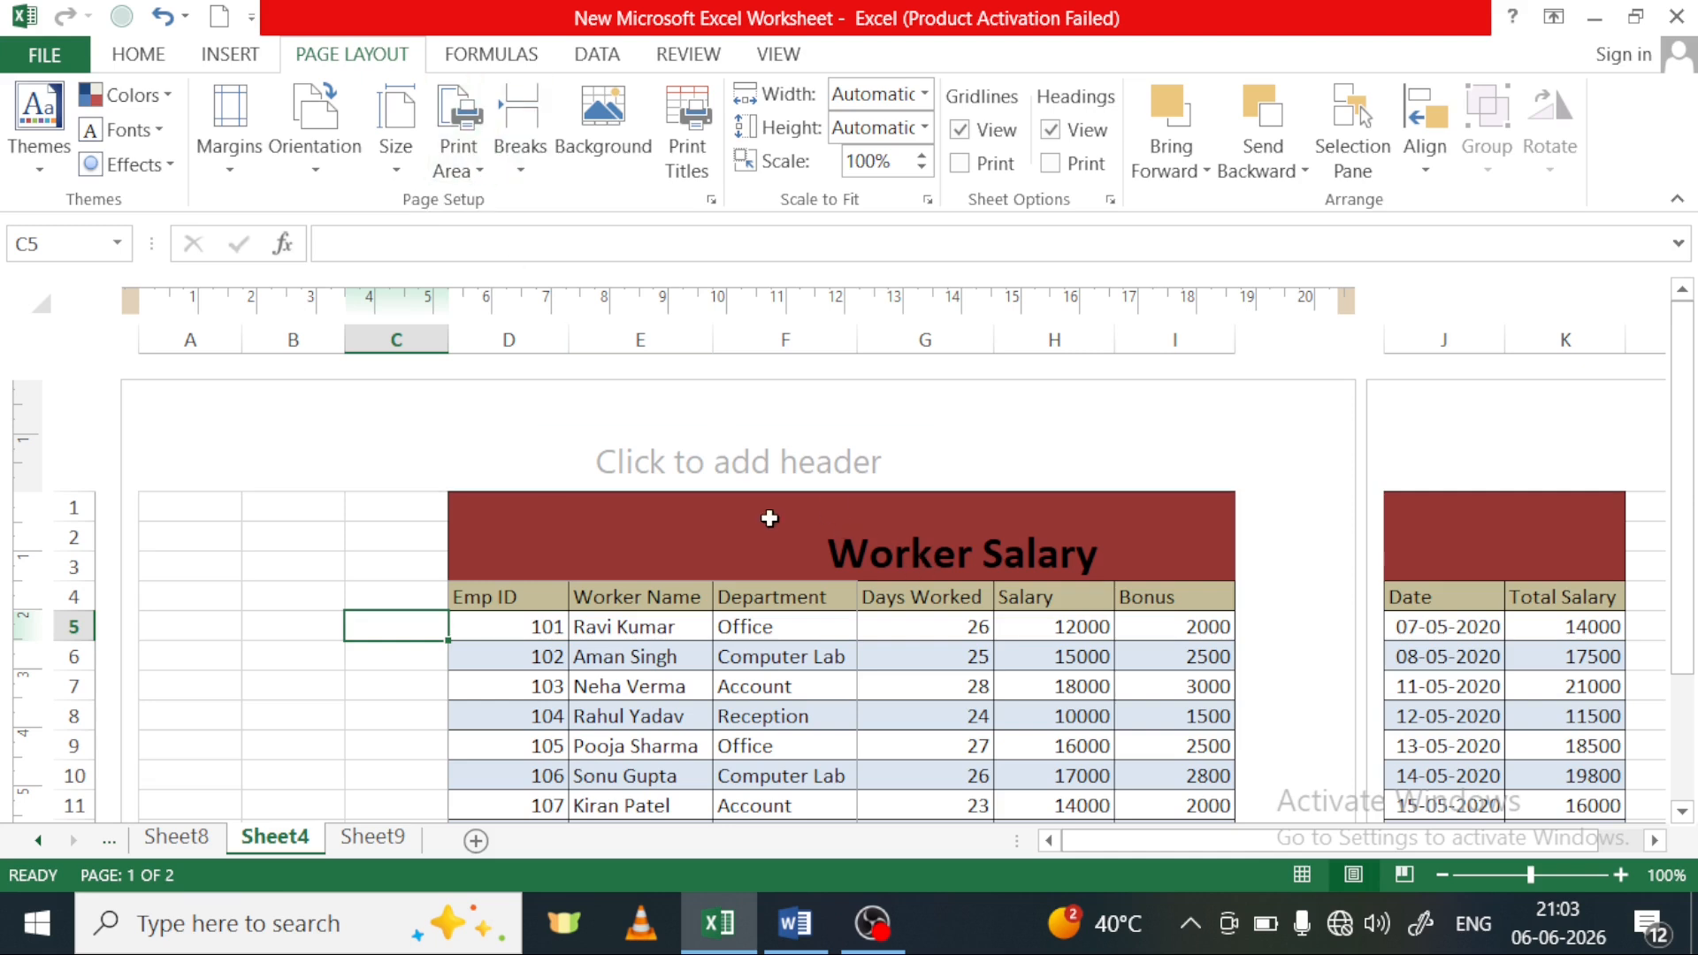
Switch Sheet4 from page layout view back to Normal view and bring up the page setup commands
{"action": "left_click", "coordinate": [794, 55]}
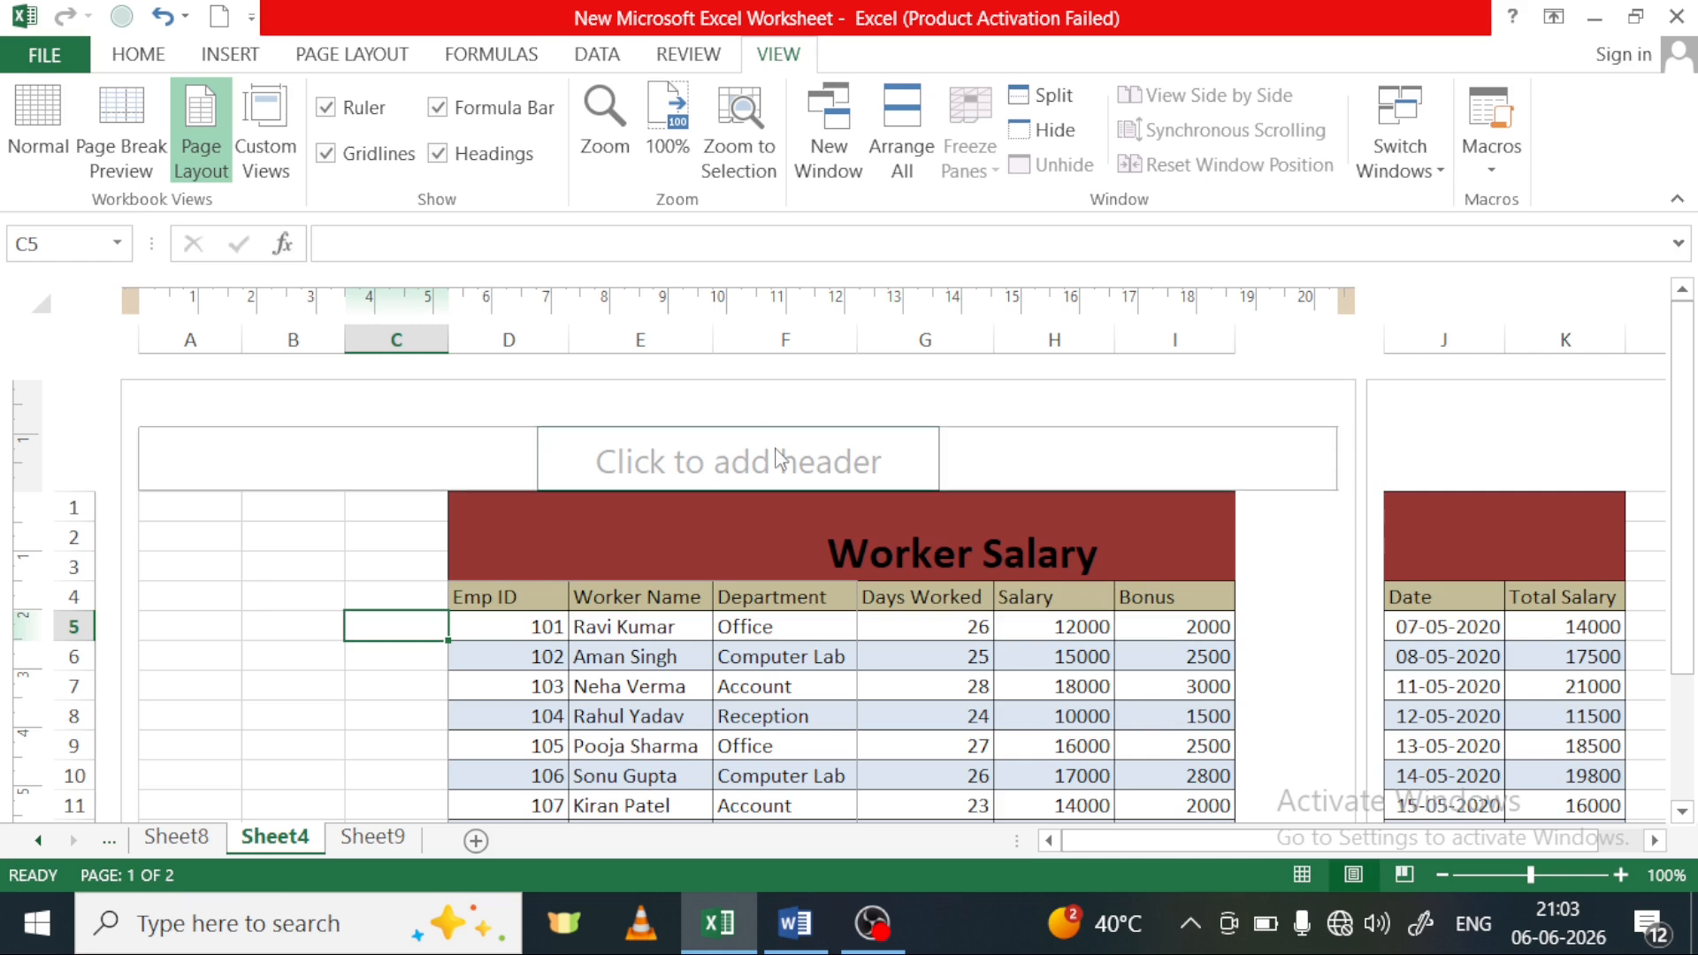
{"action": "left_click", "coordinate": [38, 146]}
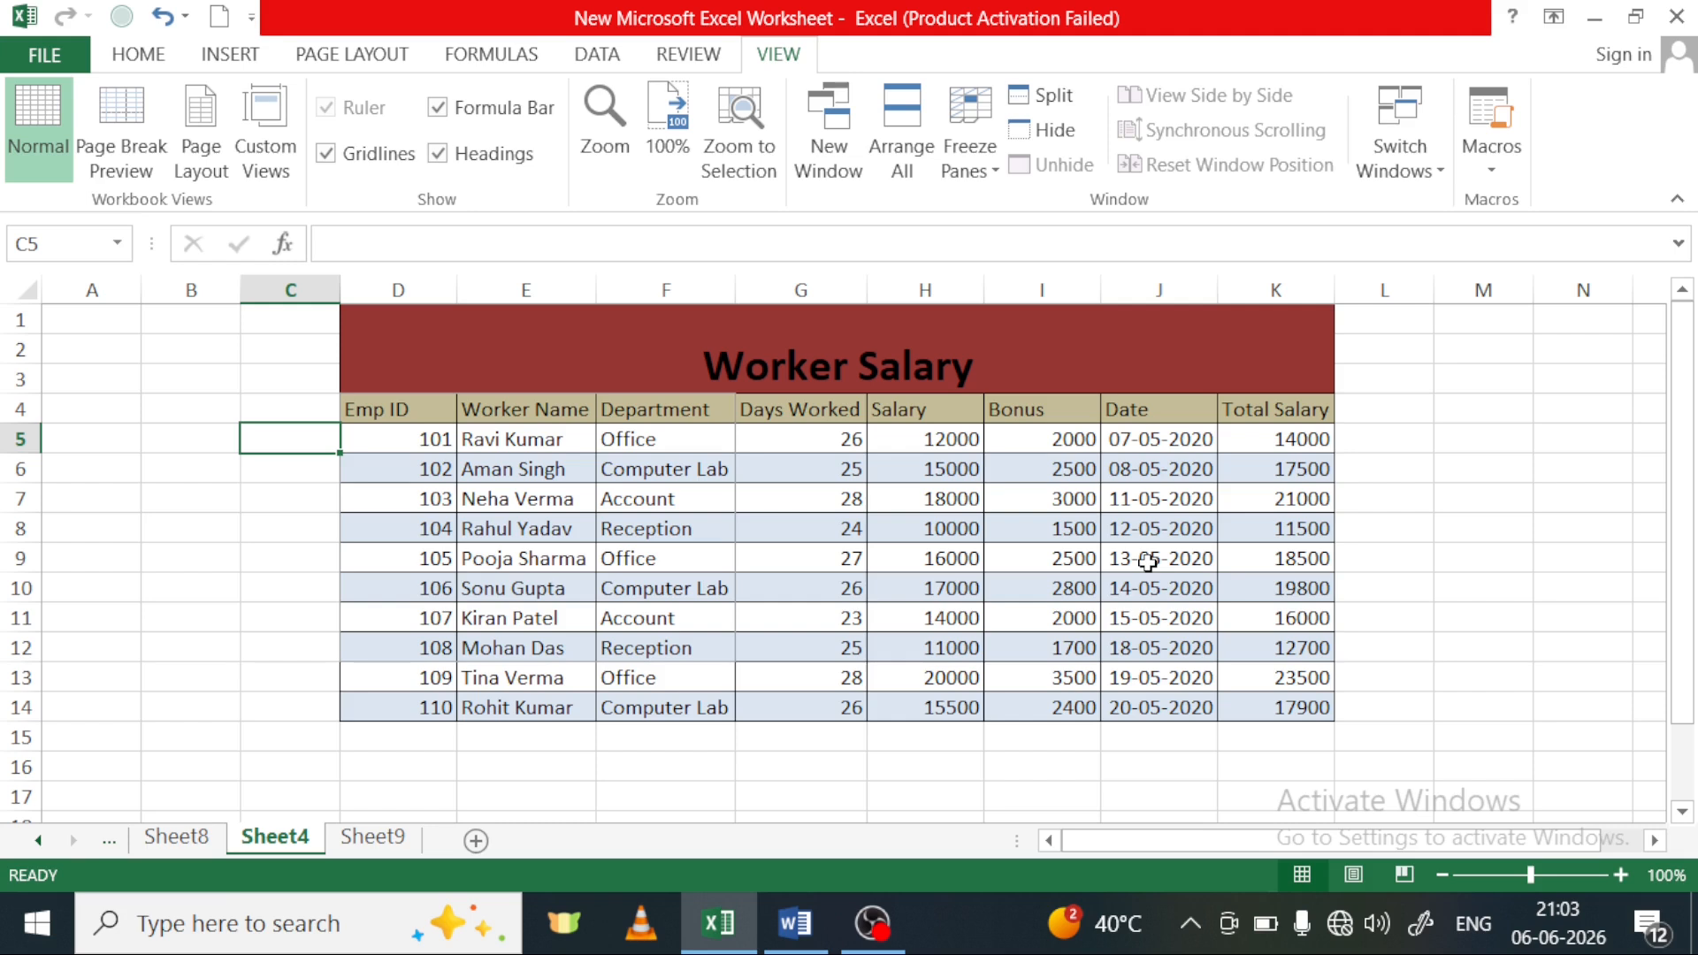
{"action": "left_click", "coordinate": [188, 629]}
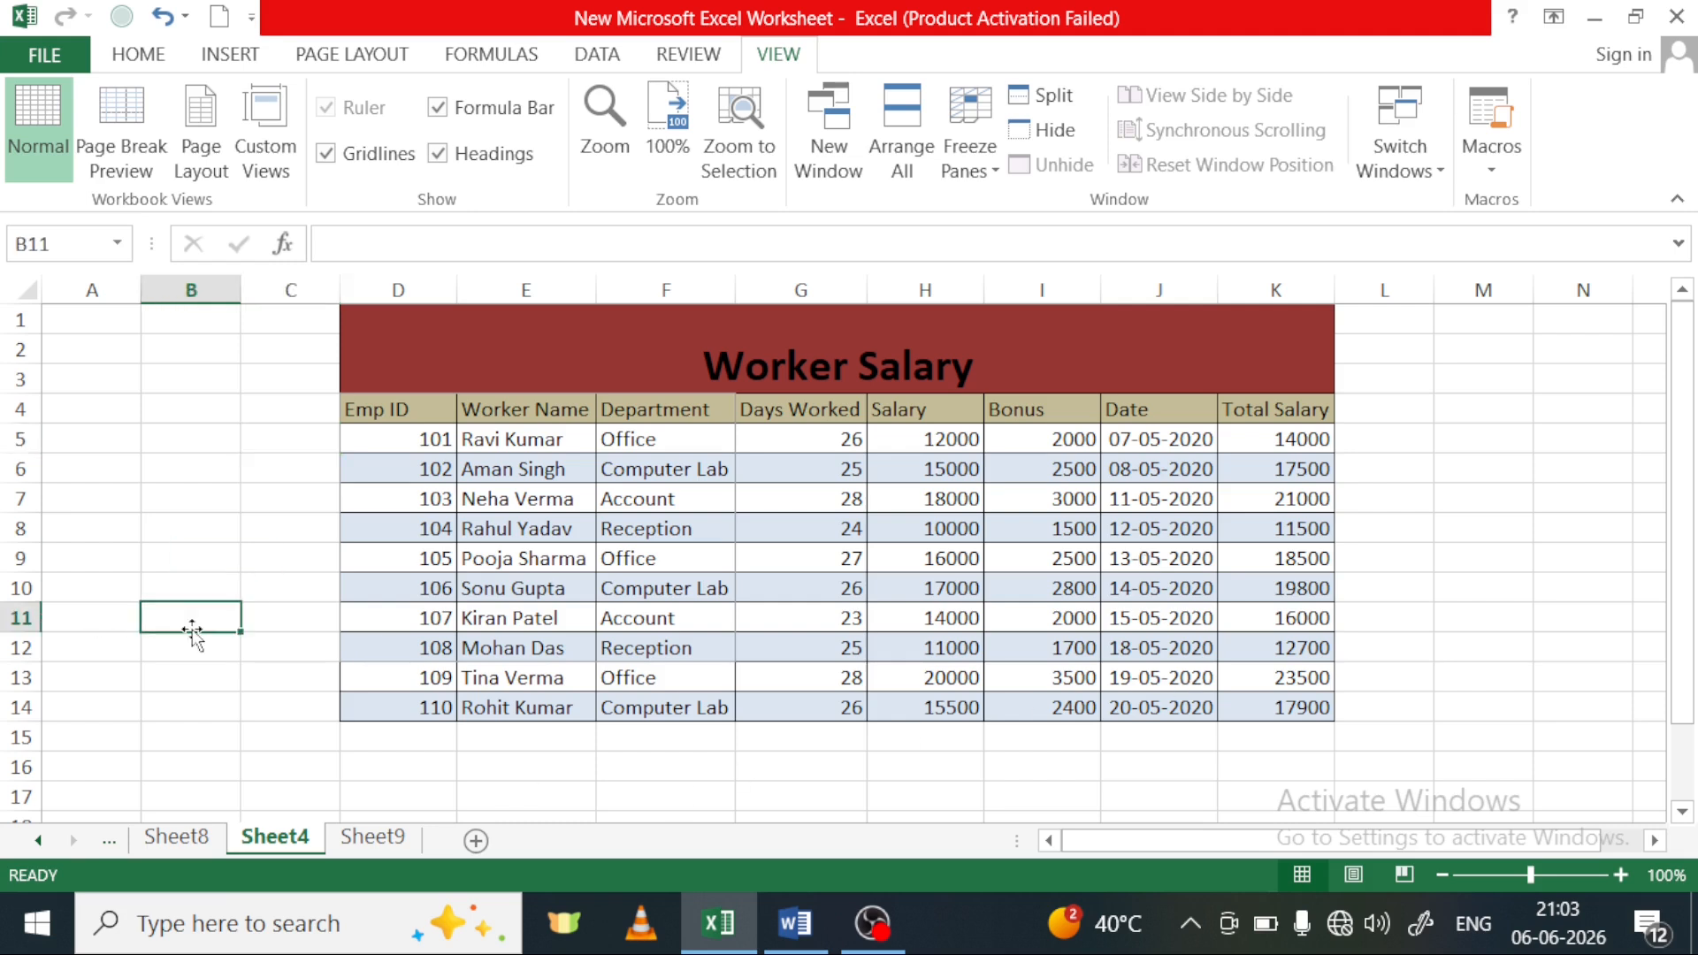
{"action": "left_click", "coordinate": [323, 57]}
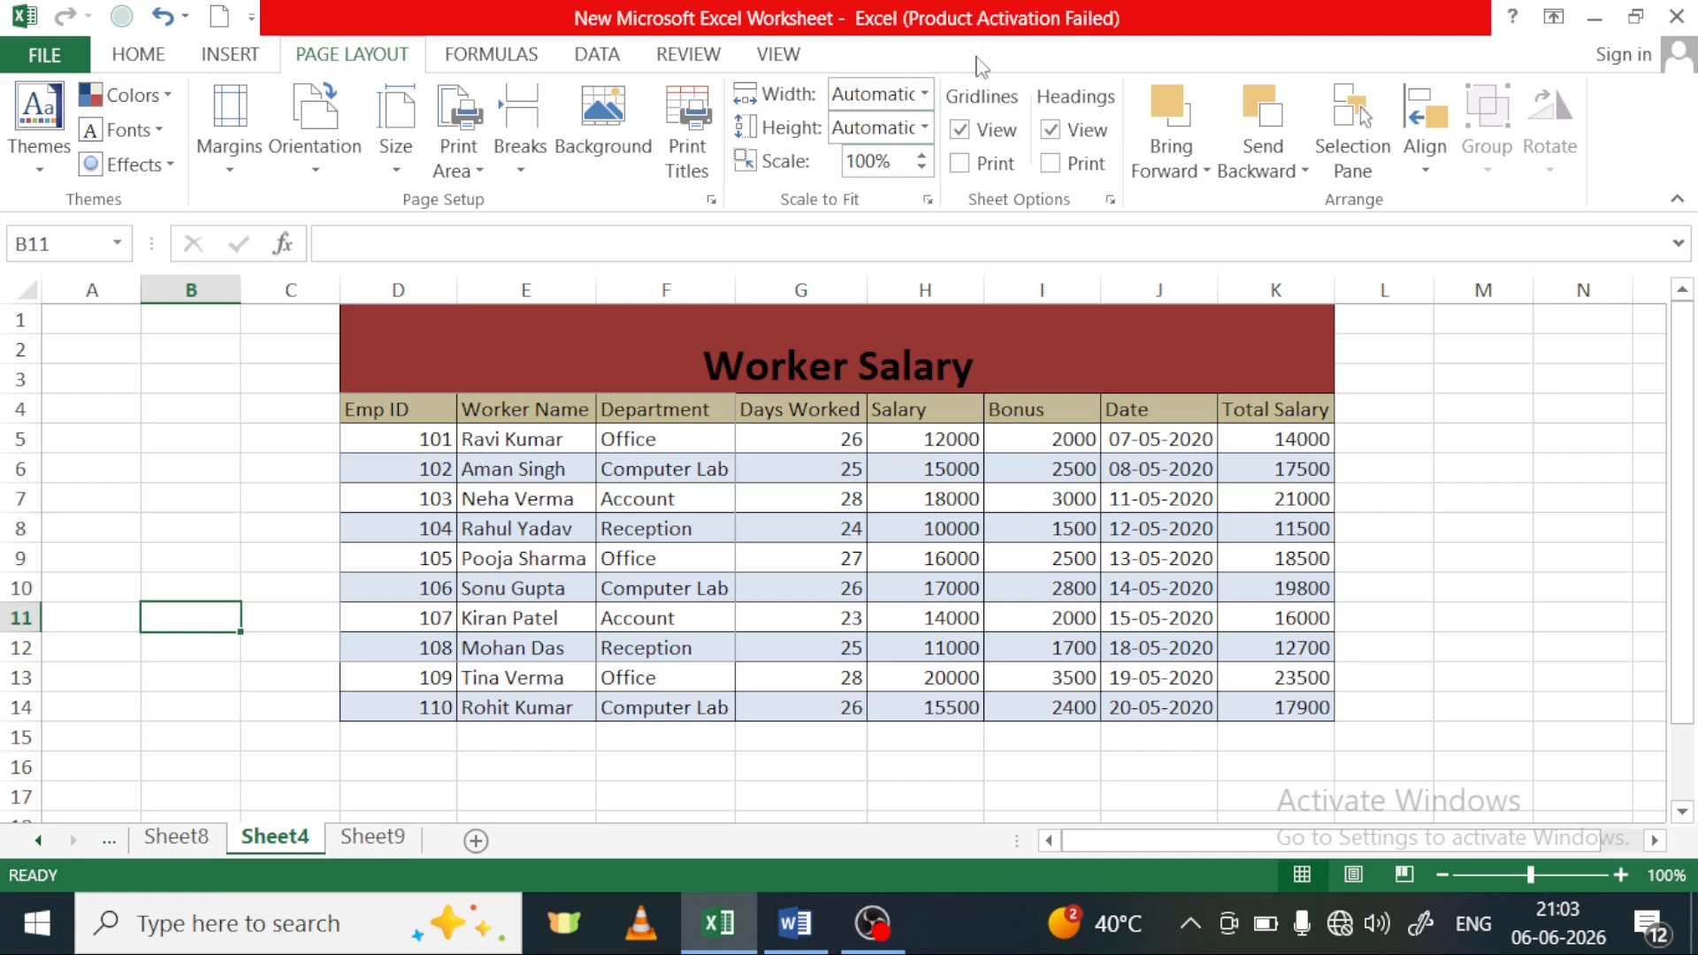
{"action": "left_click", "coordinate": [1452, 469]}
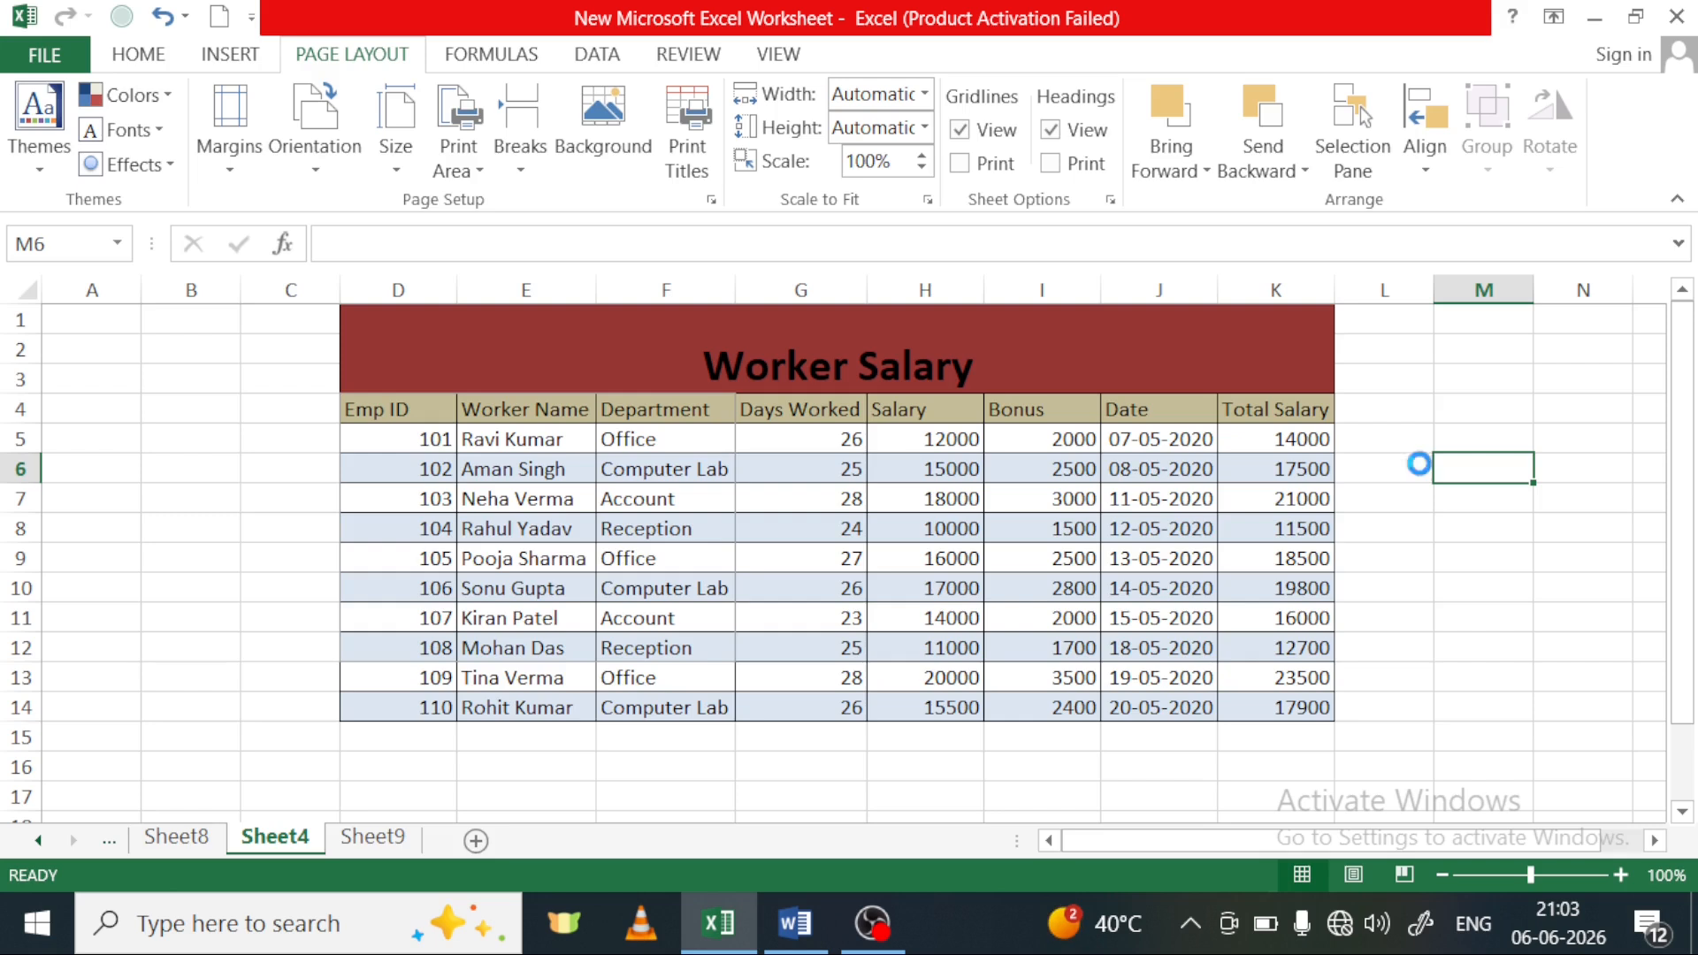
Show Sheet4's print preview, examine the part of the table that prints, and return to the full table
{"action": "key", "text": "ctrl+p"}
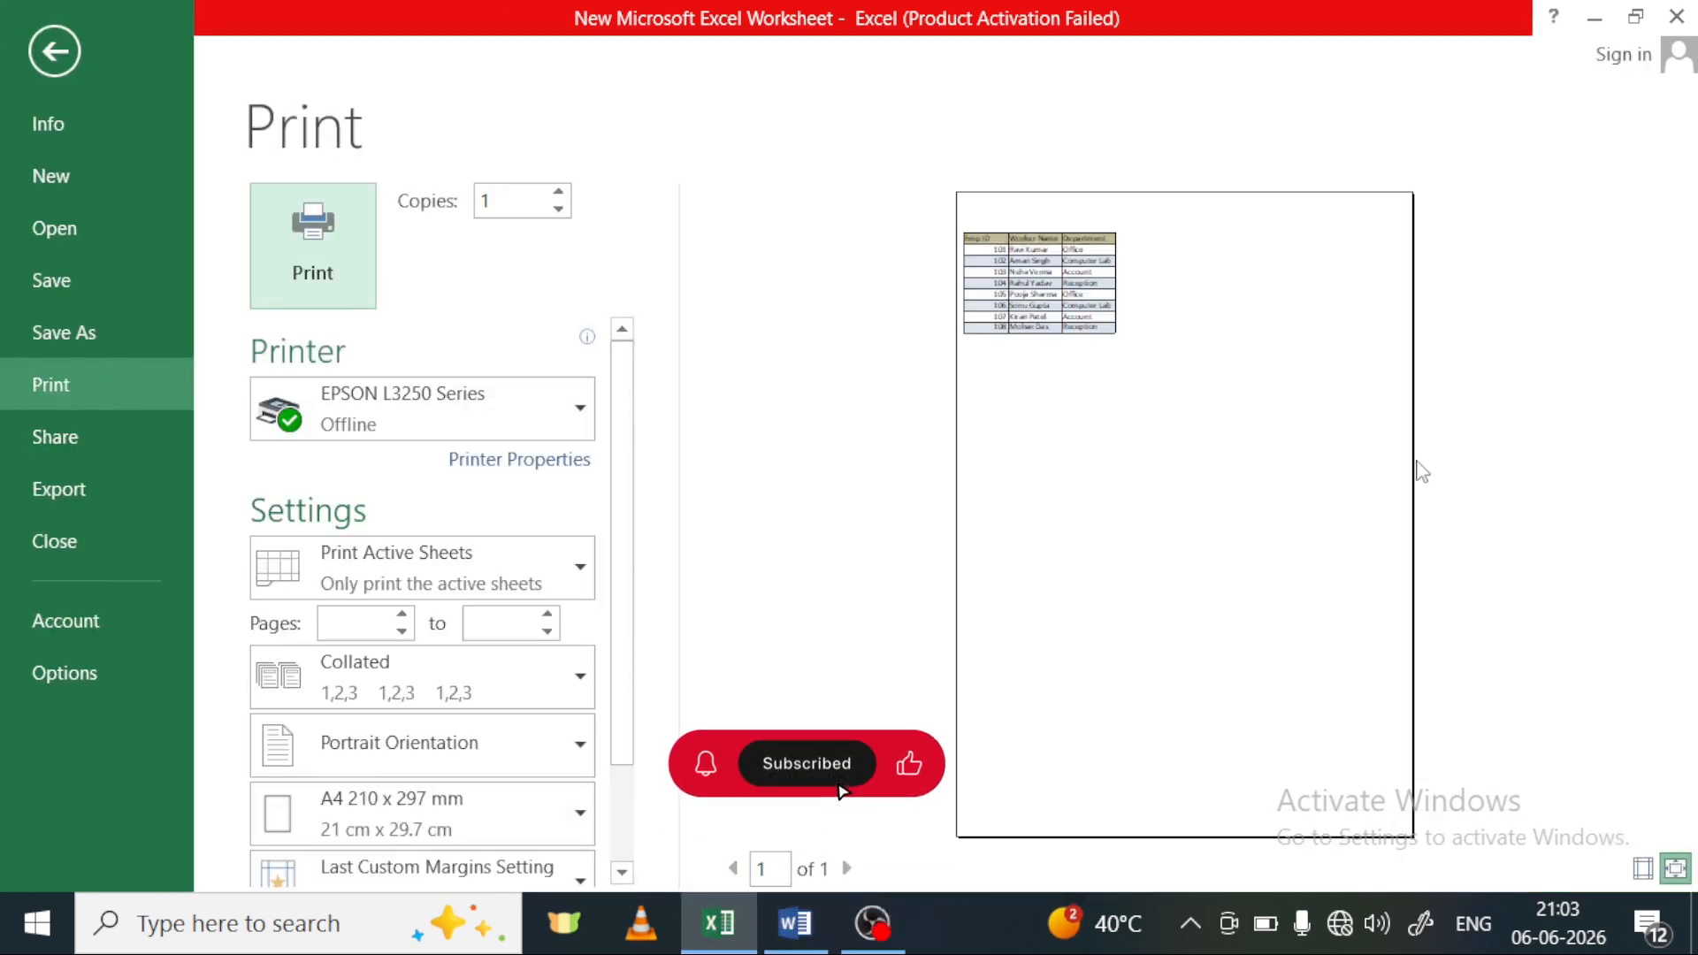
{"action": "left_click", "coordinate": [1131, 408]}
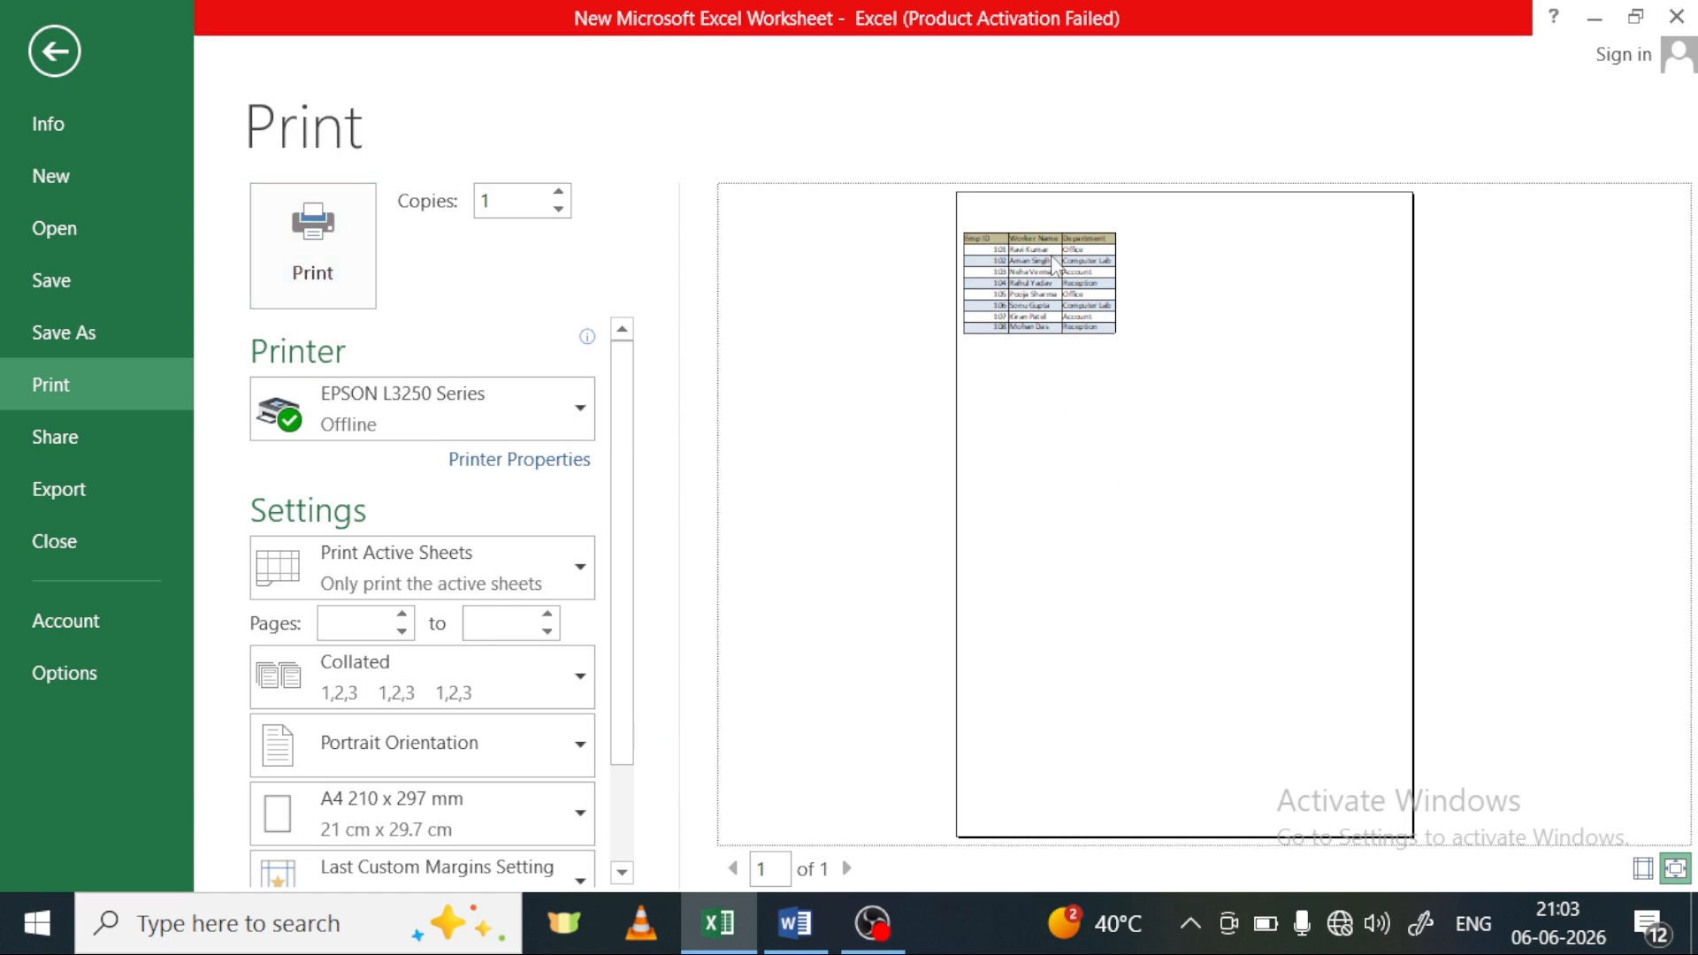
{"action": "left_click", "coordinate": [1139, 539]}
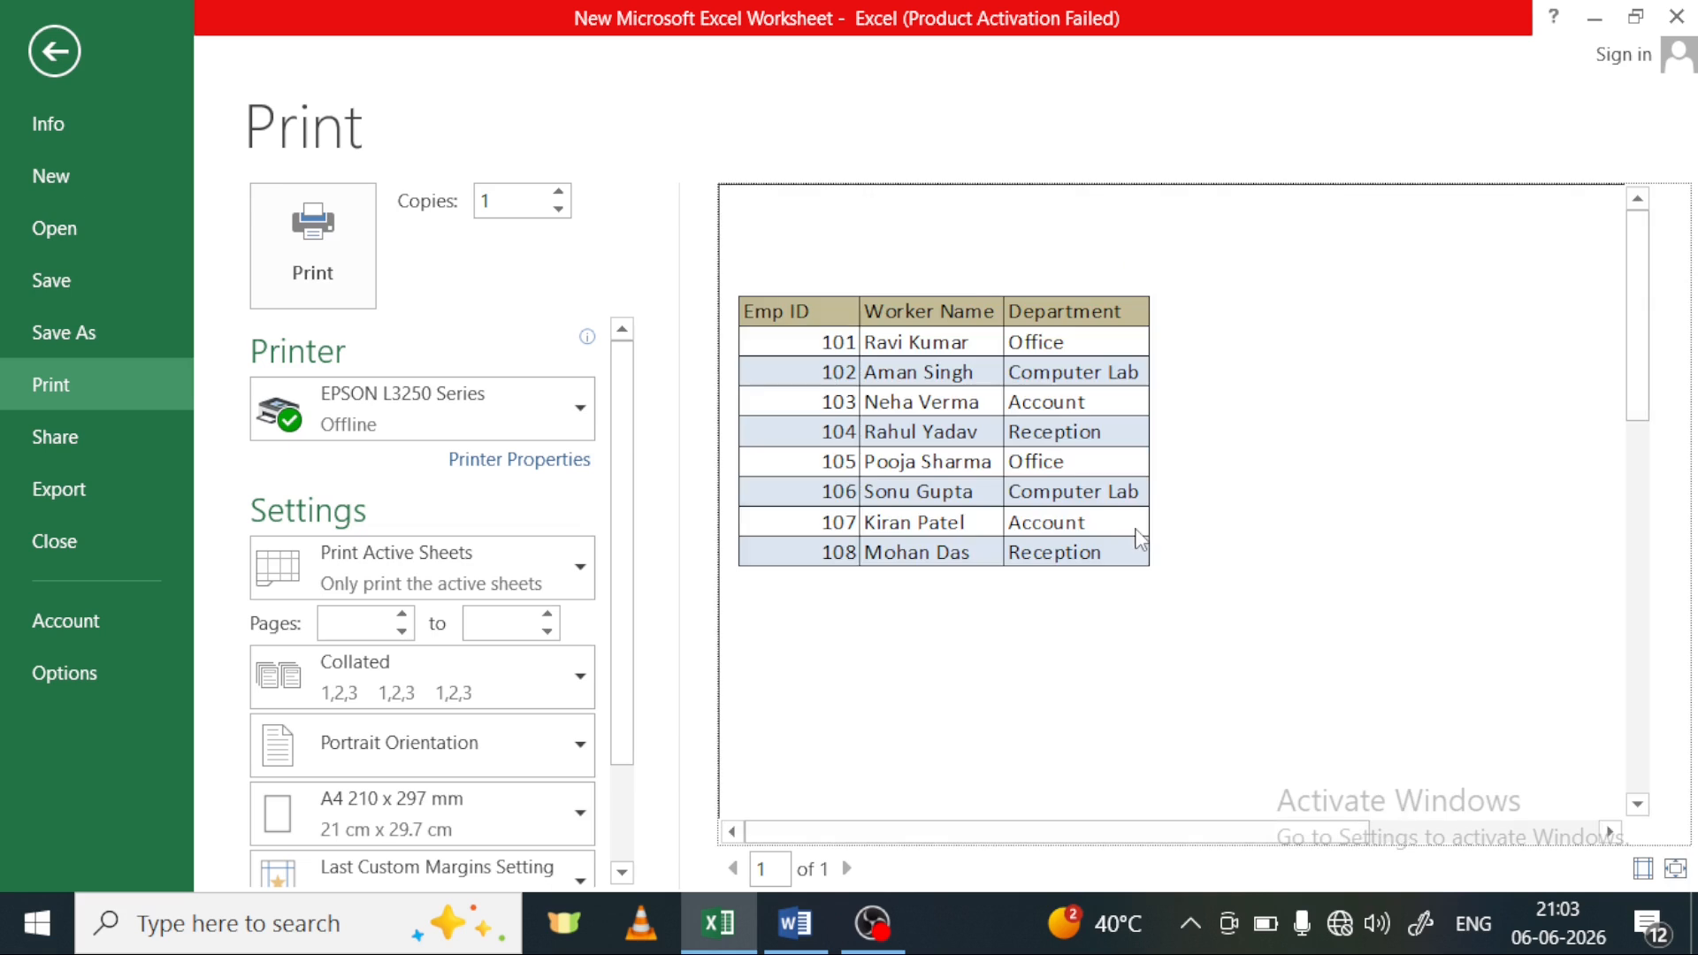
{"action": "left_click", "coordinate": [1140, 538]}
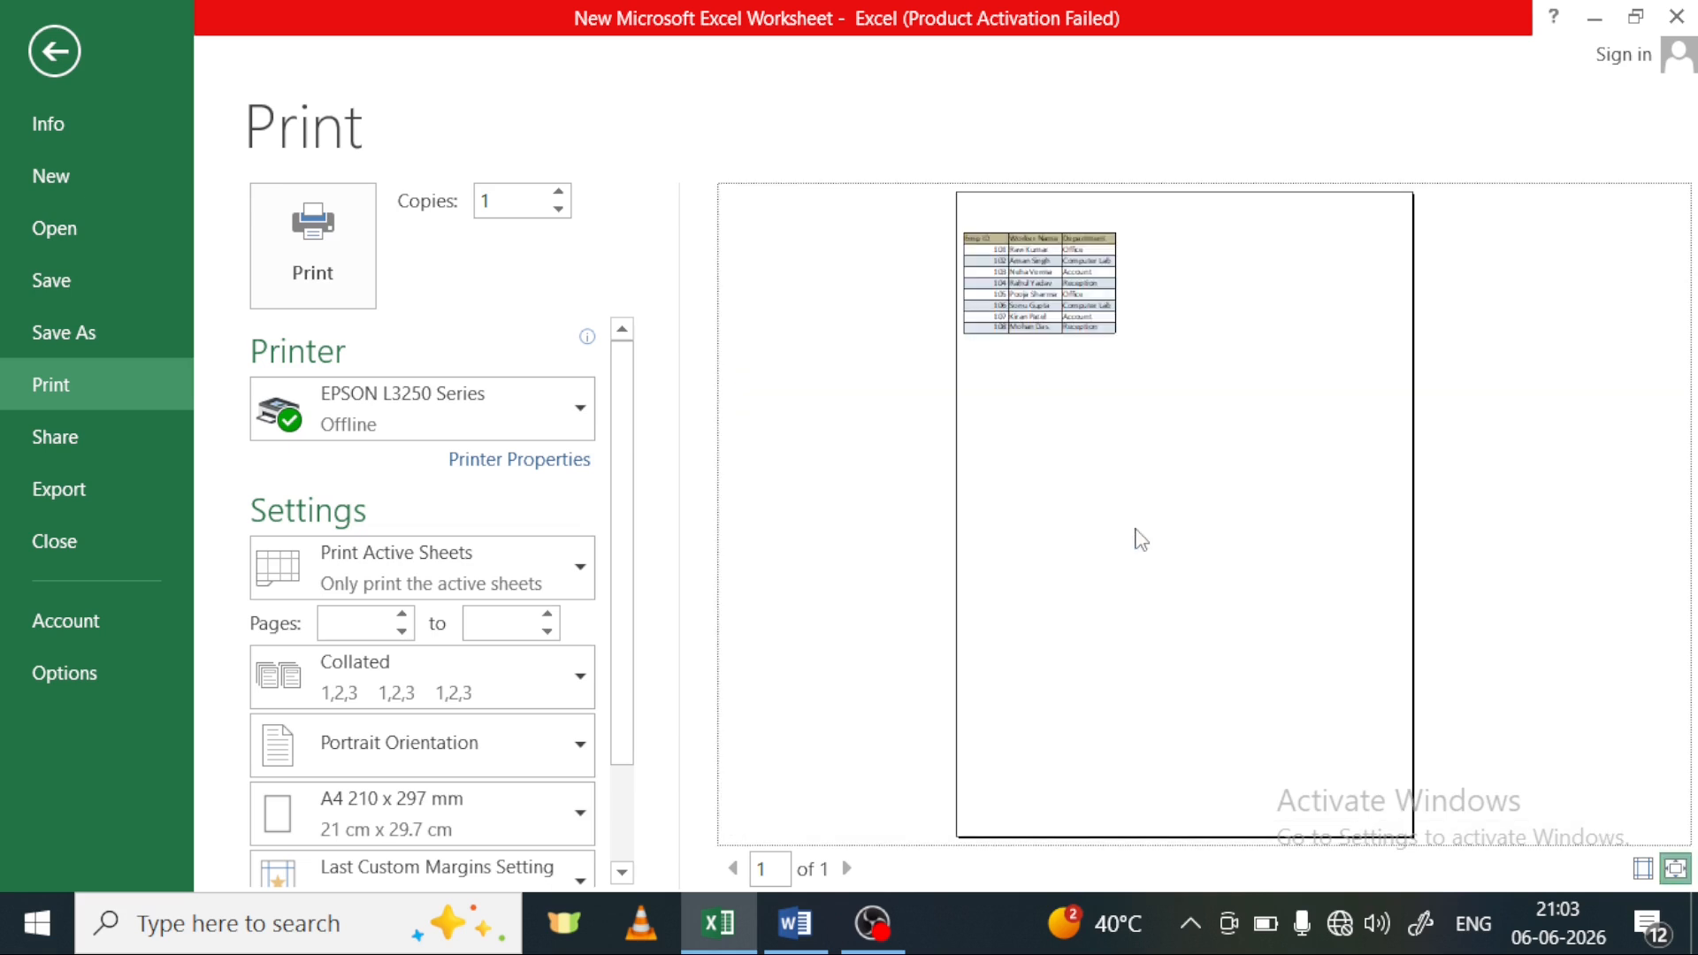
{"action": "left_click", "coordinate": [1136, 529]}
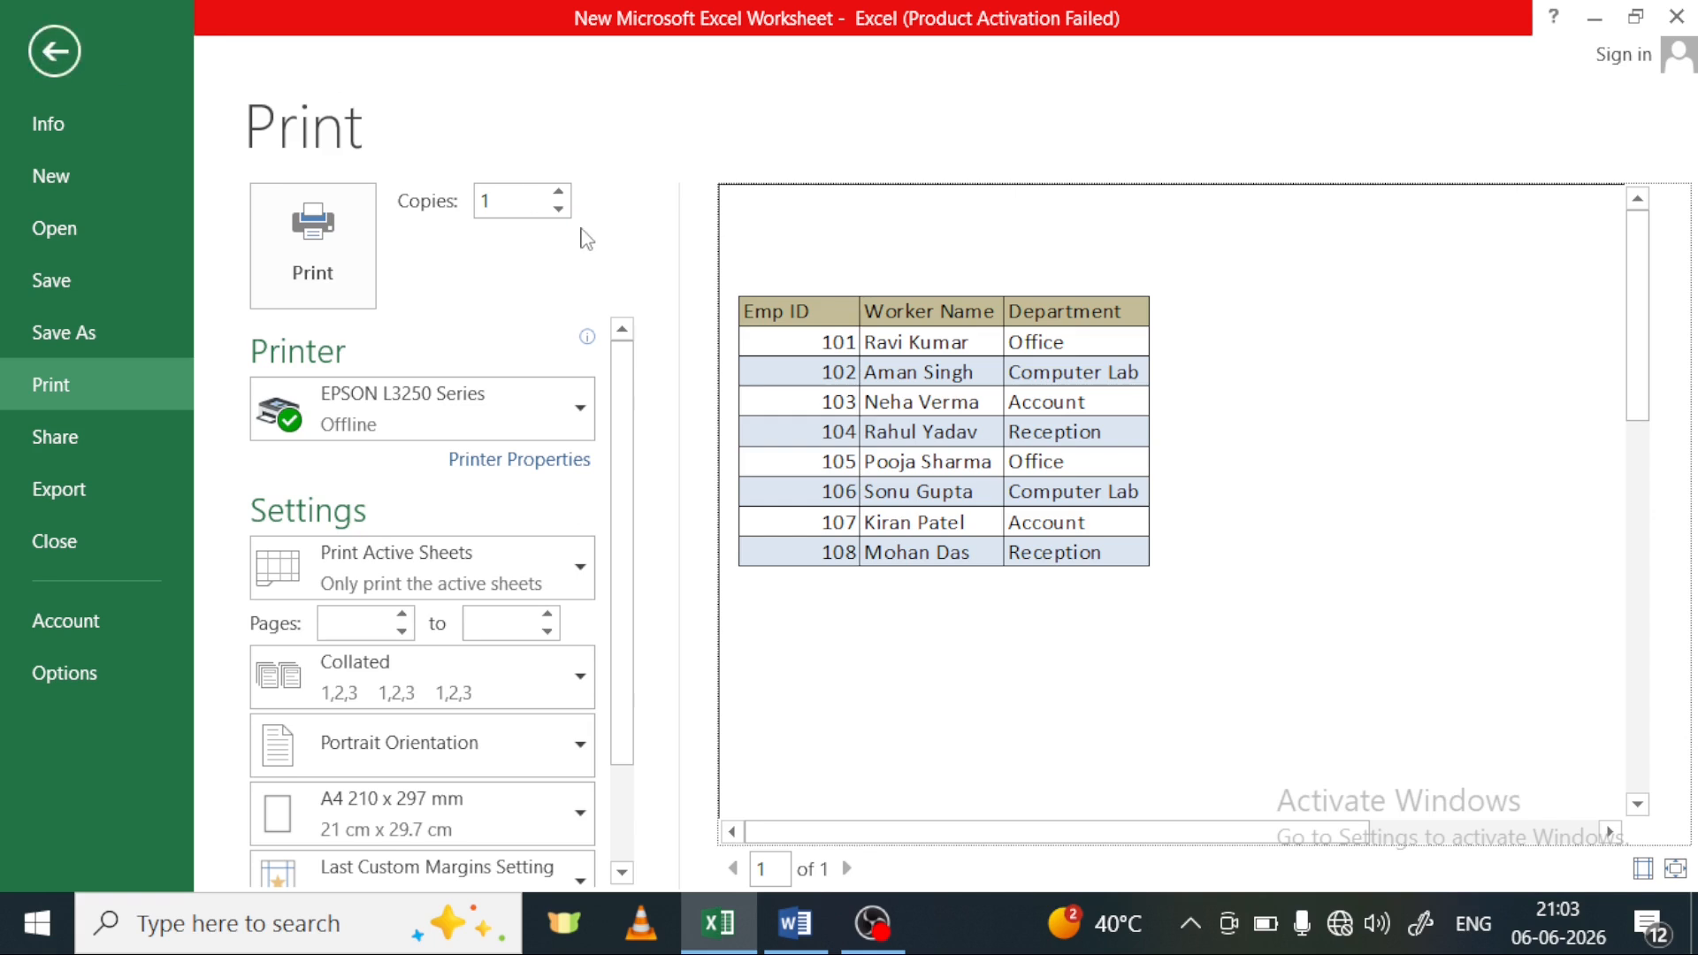
{"action": "left_click", "coordinate": [51, 62]}
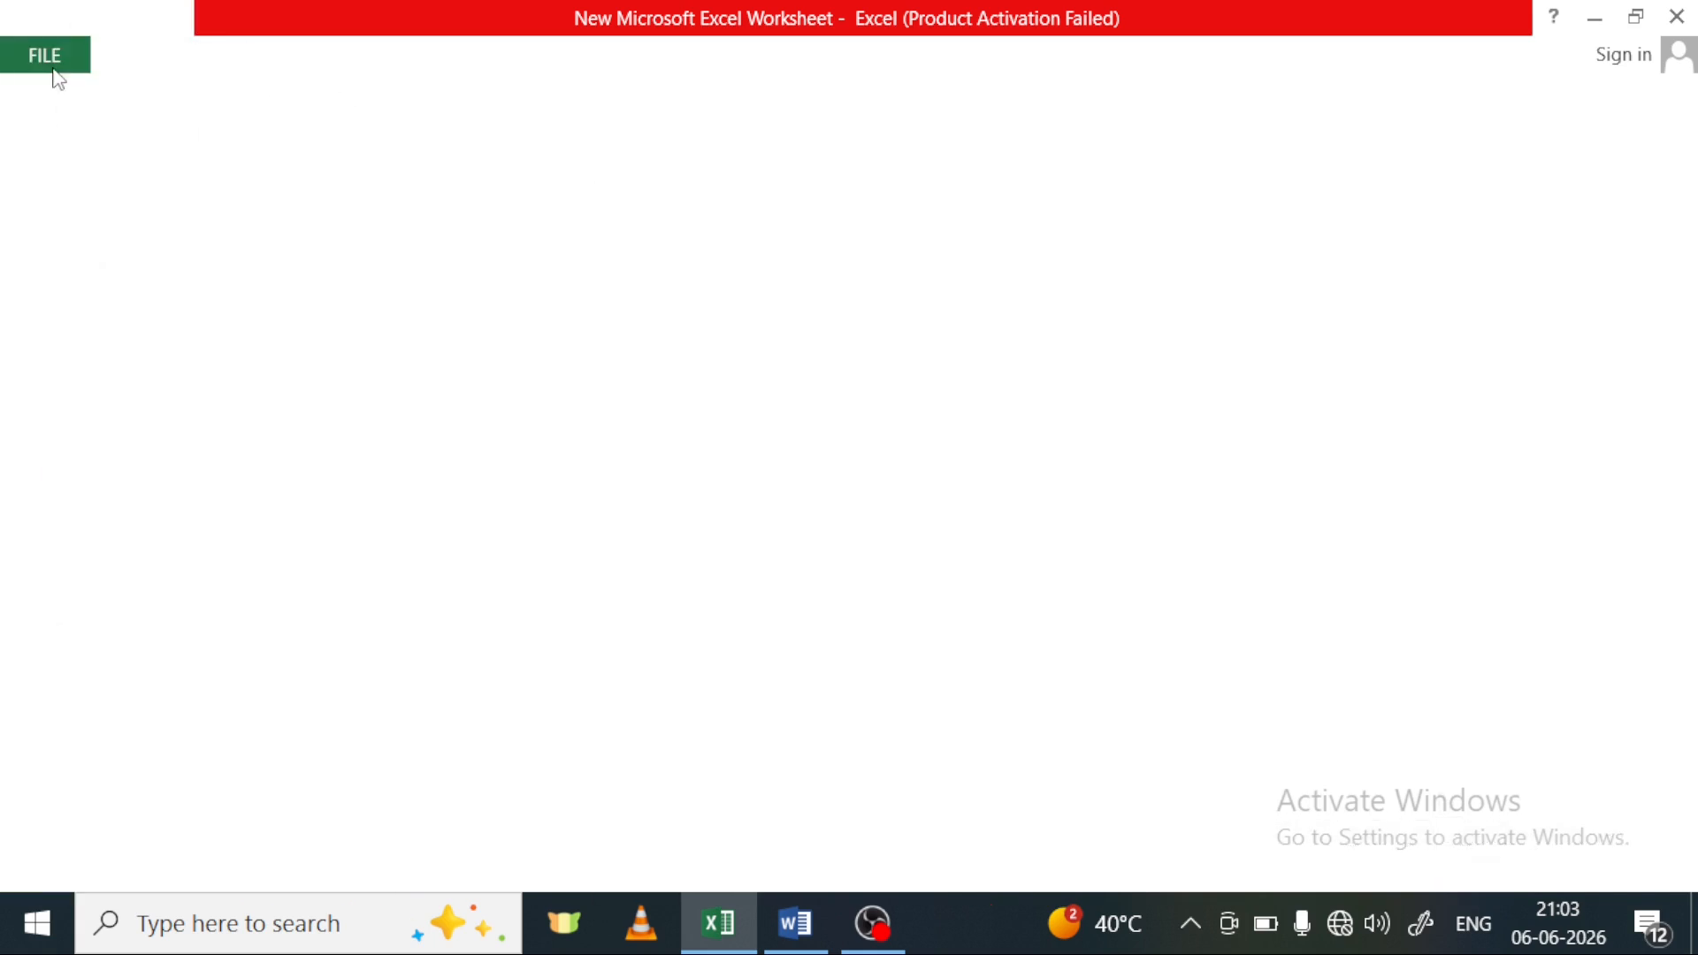
{"action": "scroll", "coordinate": [582, 653], "scroll_direction": "down", "scroll_amount": 1}
{"action": "scroll", "coordinate": [582, 652], "scroll_direction": "down", "scroll_amount": 2}
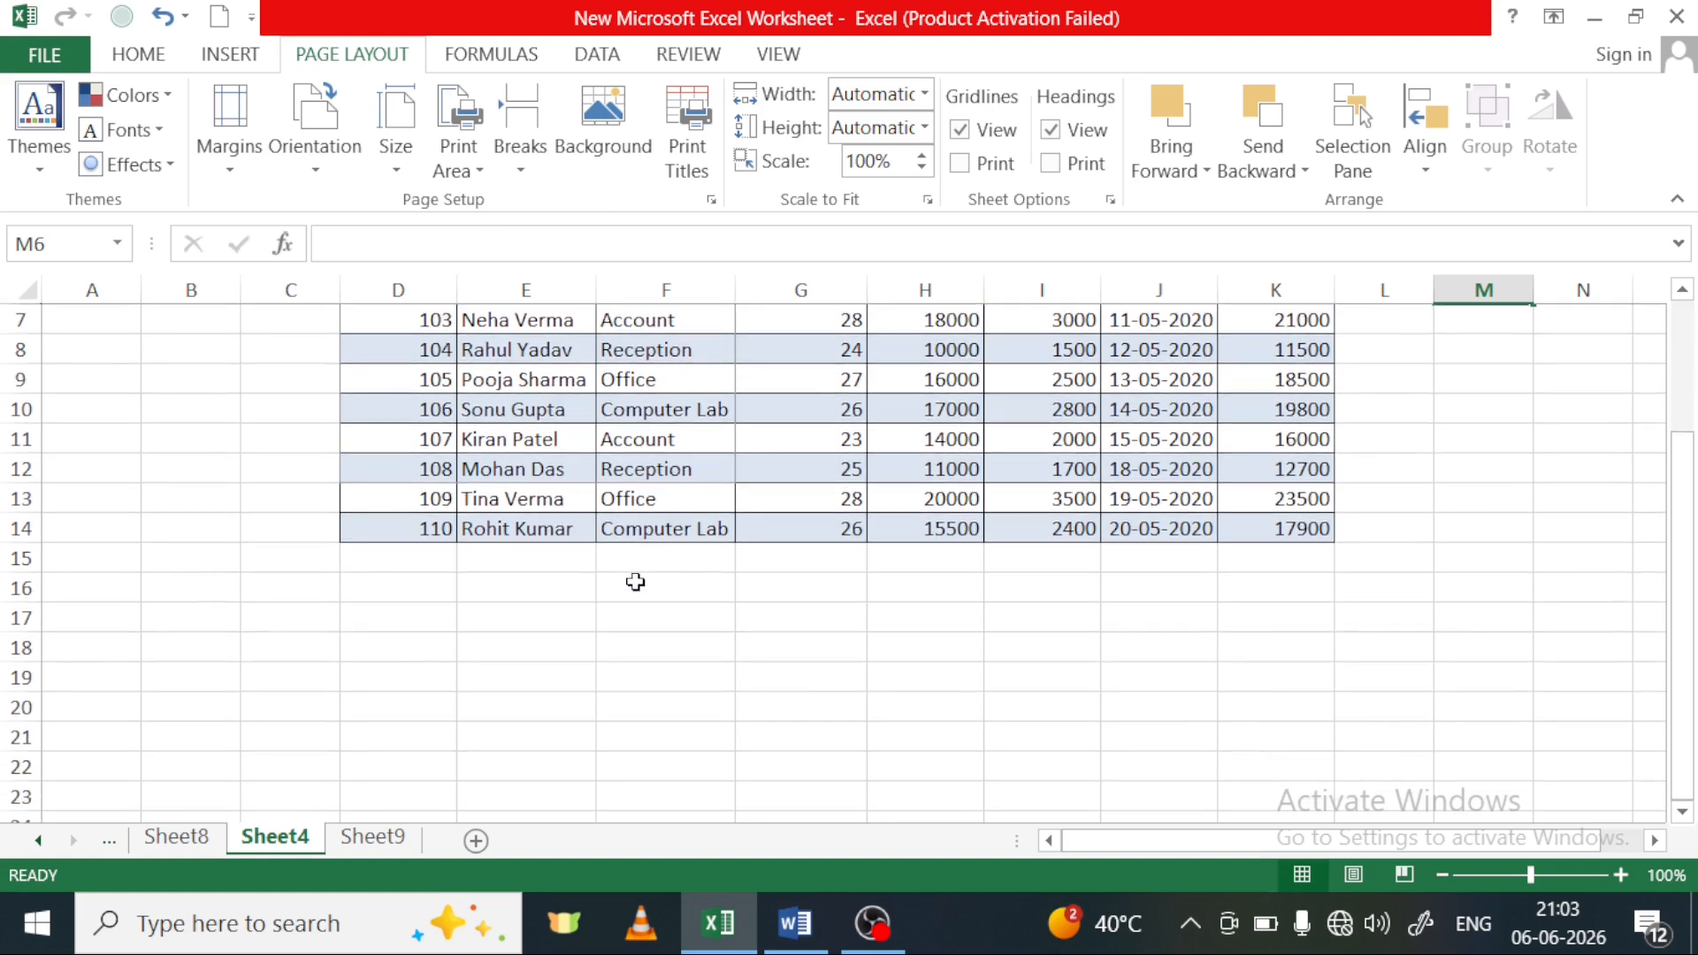
{"action": "left_click", "coordinate": [633, 580]}
{"action": "scroll", "coordinate": [699, 502], "scroll_direction": "up", "scroll_amount": 2}
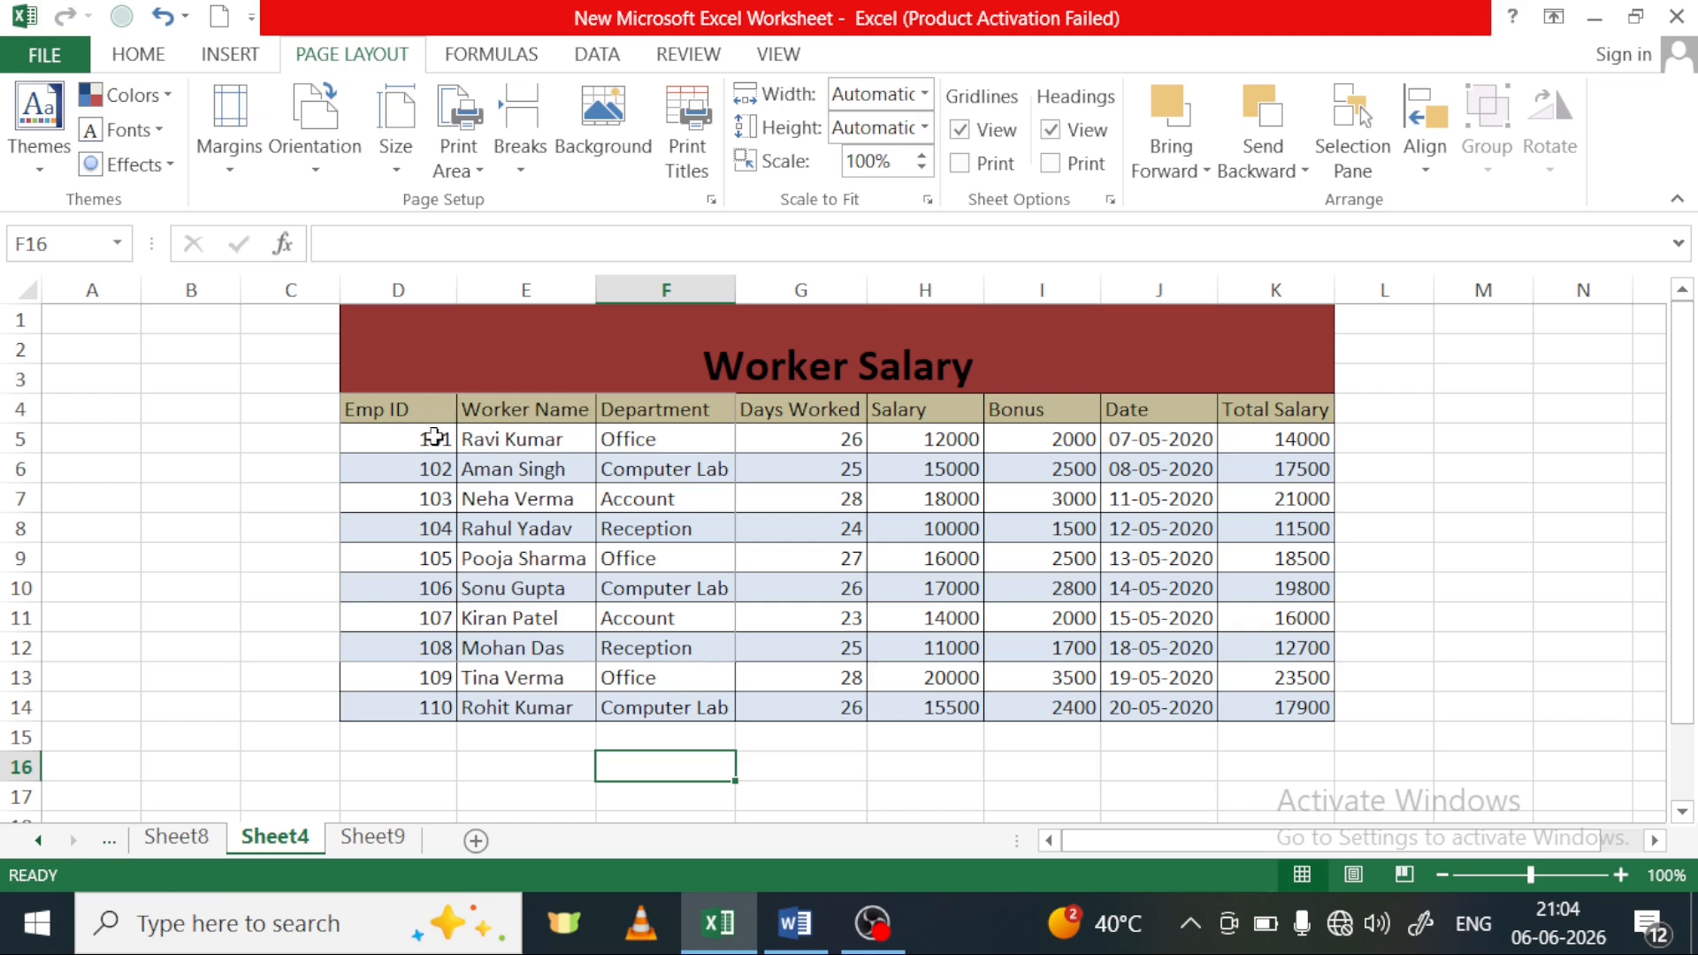
Set the first five worker records, cells D5:K9, as the print area of Sheet4
{"action": "left_click_drag", "start_coordinate": [418, 439], "coordinate": [1289, 573]}
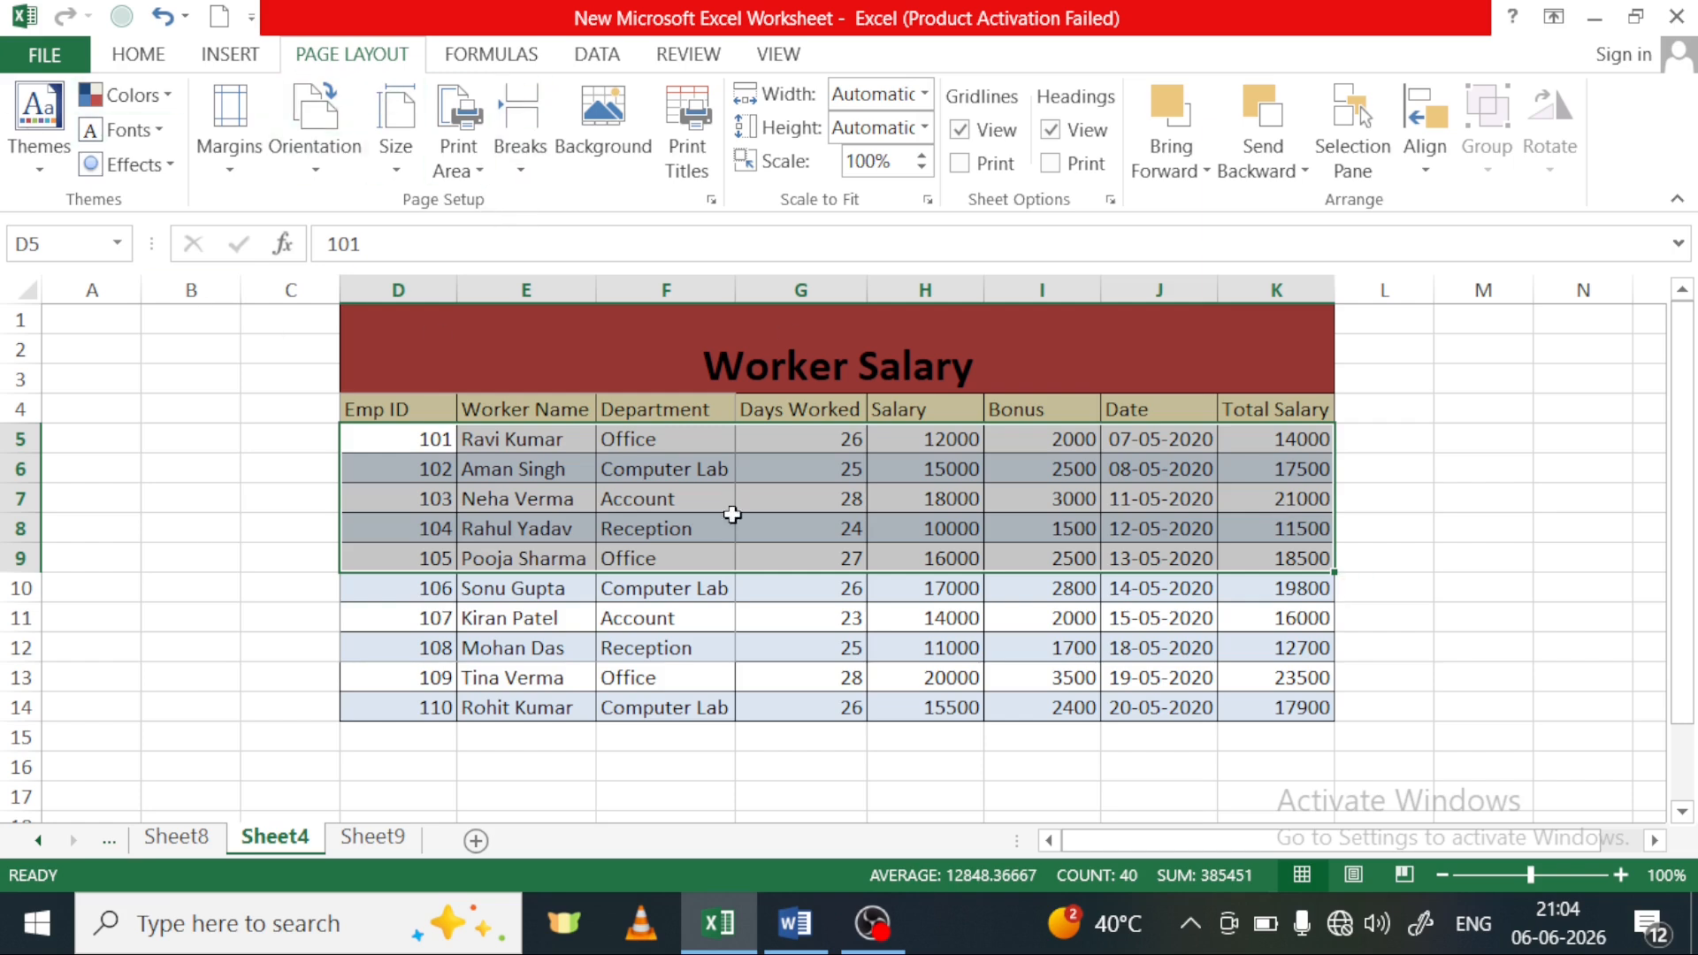
{"action": "left_click_drag", "start_coordinate": [410, 441], "coordinate": [1291, 559]}
{"action": "left_click", "coordinate": [477, 170]}
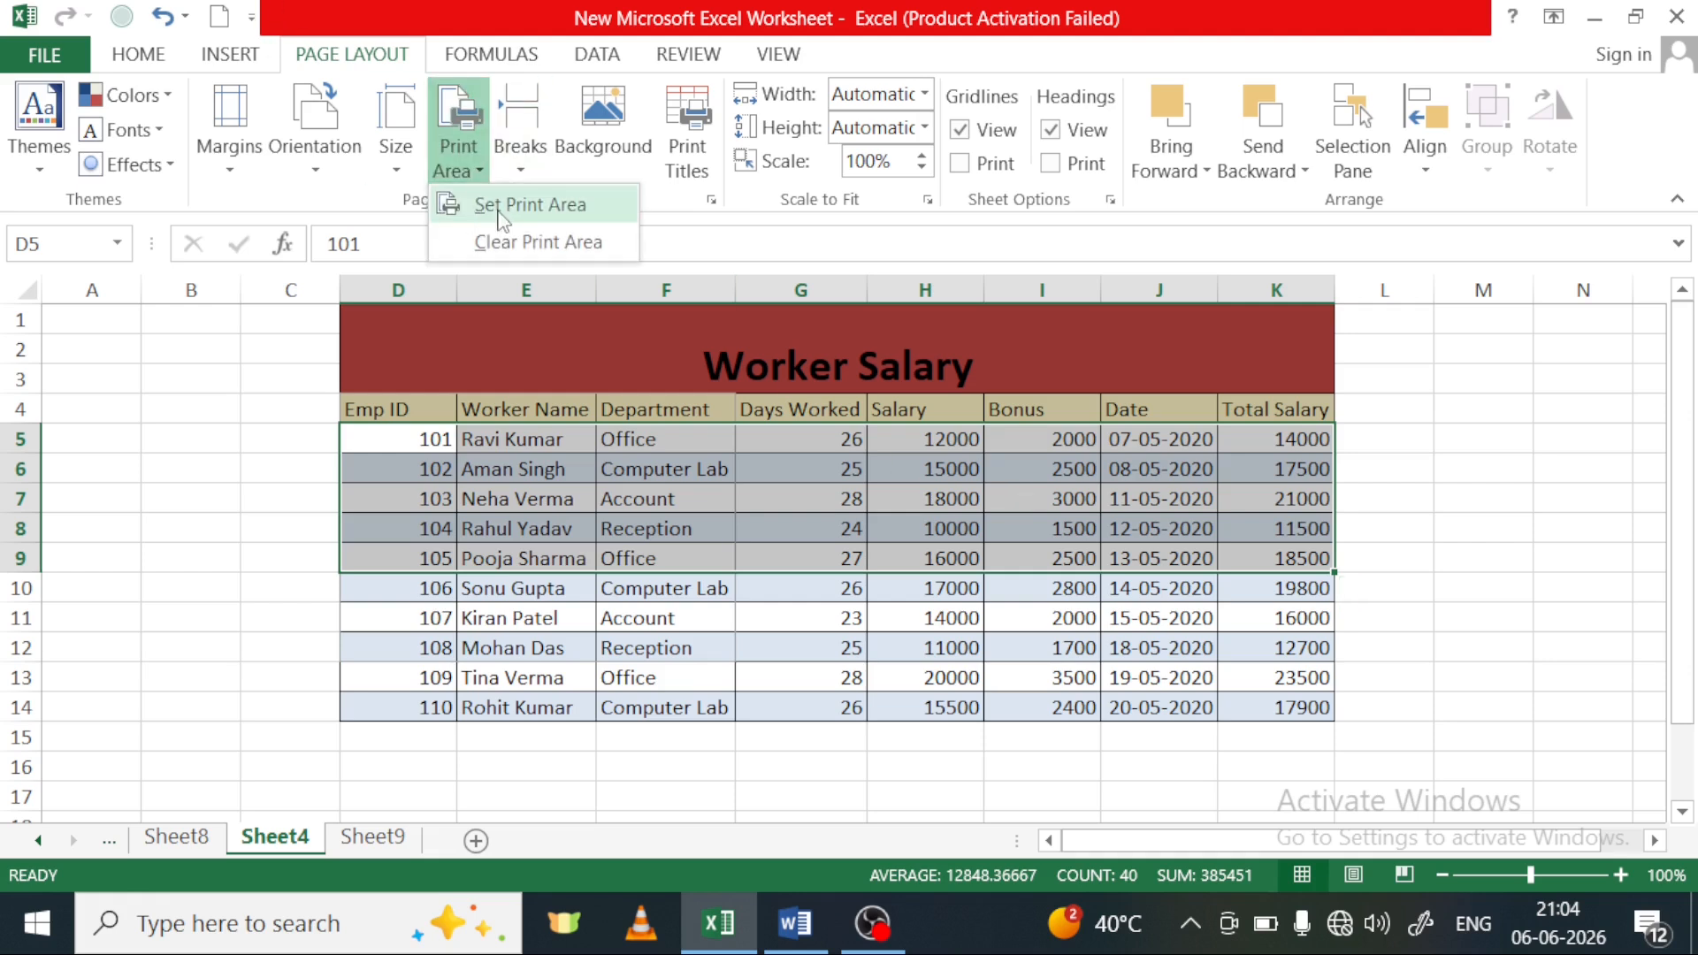
{"action": "left_click", "coordinate": [525, 204]}
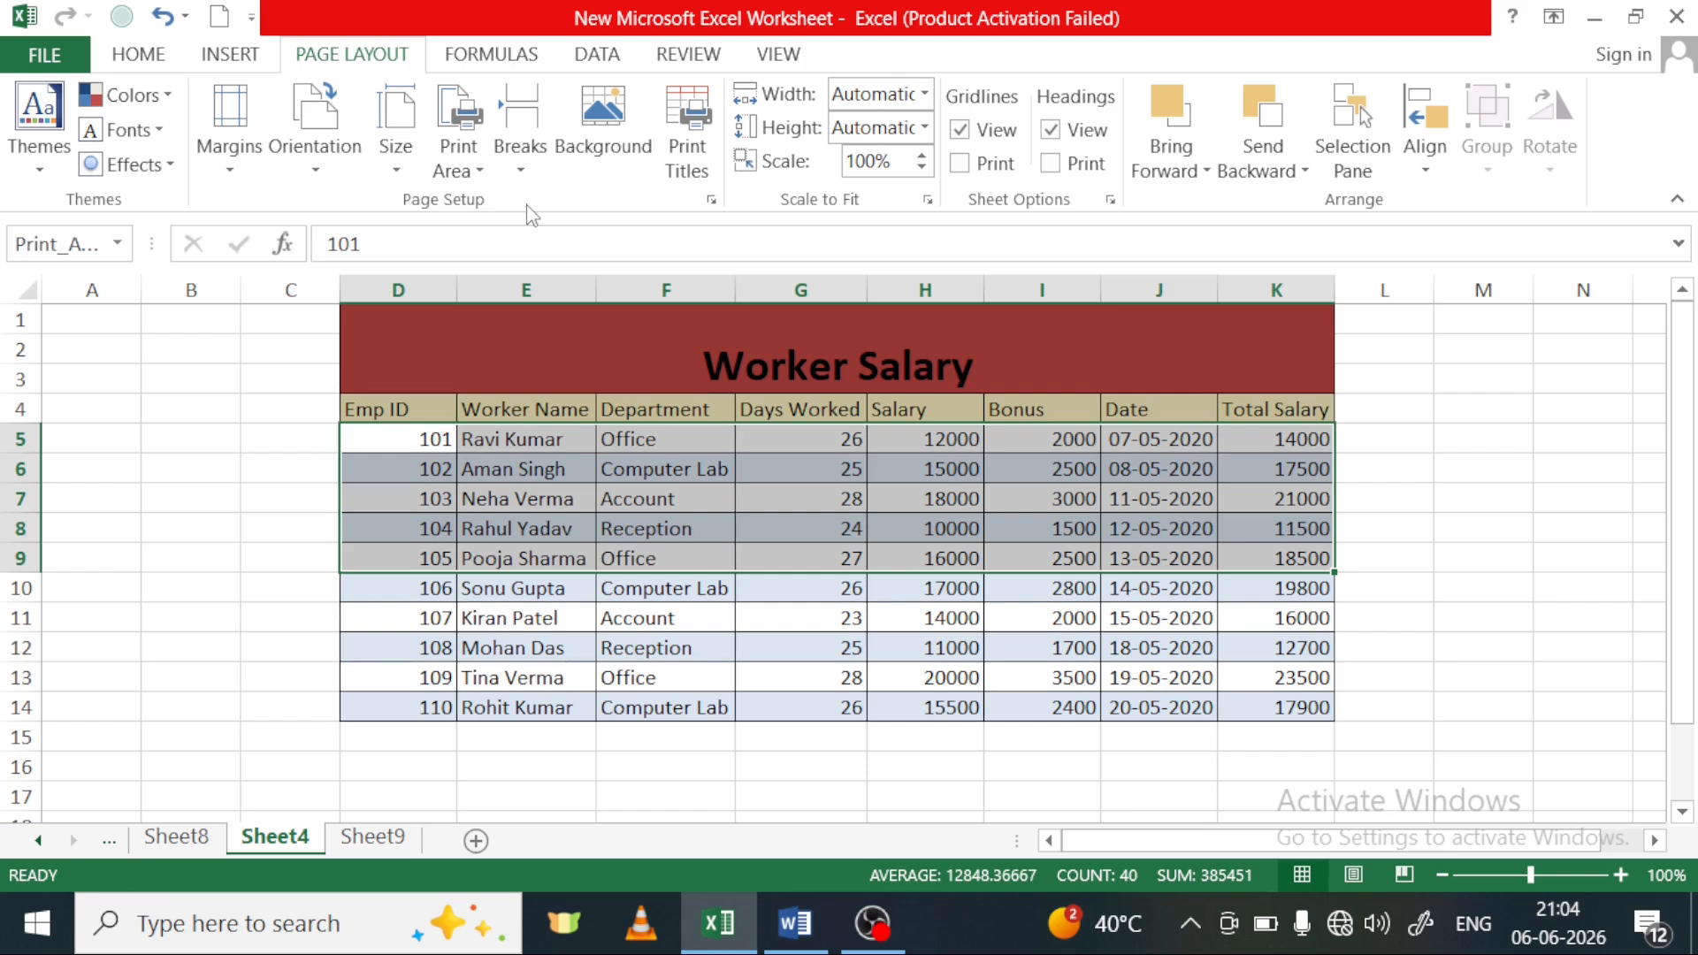
{"action": "left_click", "coordinate": [1240, 469]}
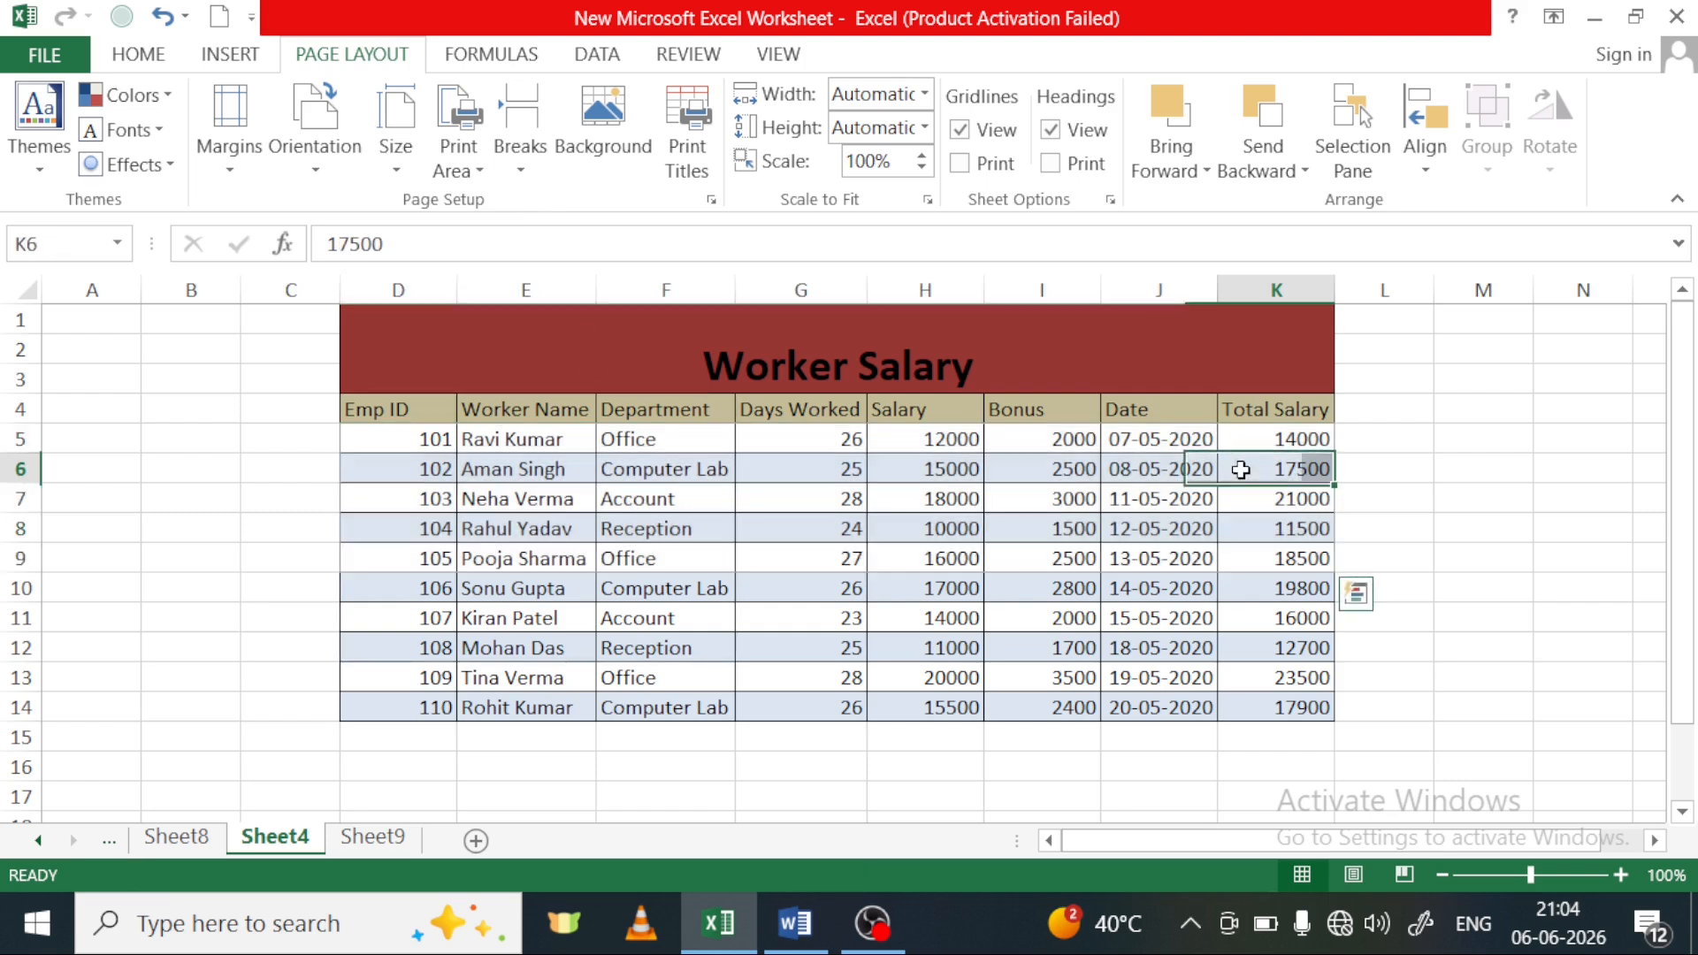
{"action": "left_click", "coordinate": [410, 439]}
{"action": "left_click_drag", "start_coordinate": [488, 449], "coordinate": [1264, 567]}
{"action": "left_click", "coordinate": [455, 168]}
{"action": "left_click", "coordinate": [513, 201]}
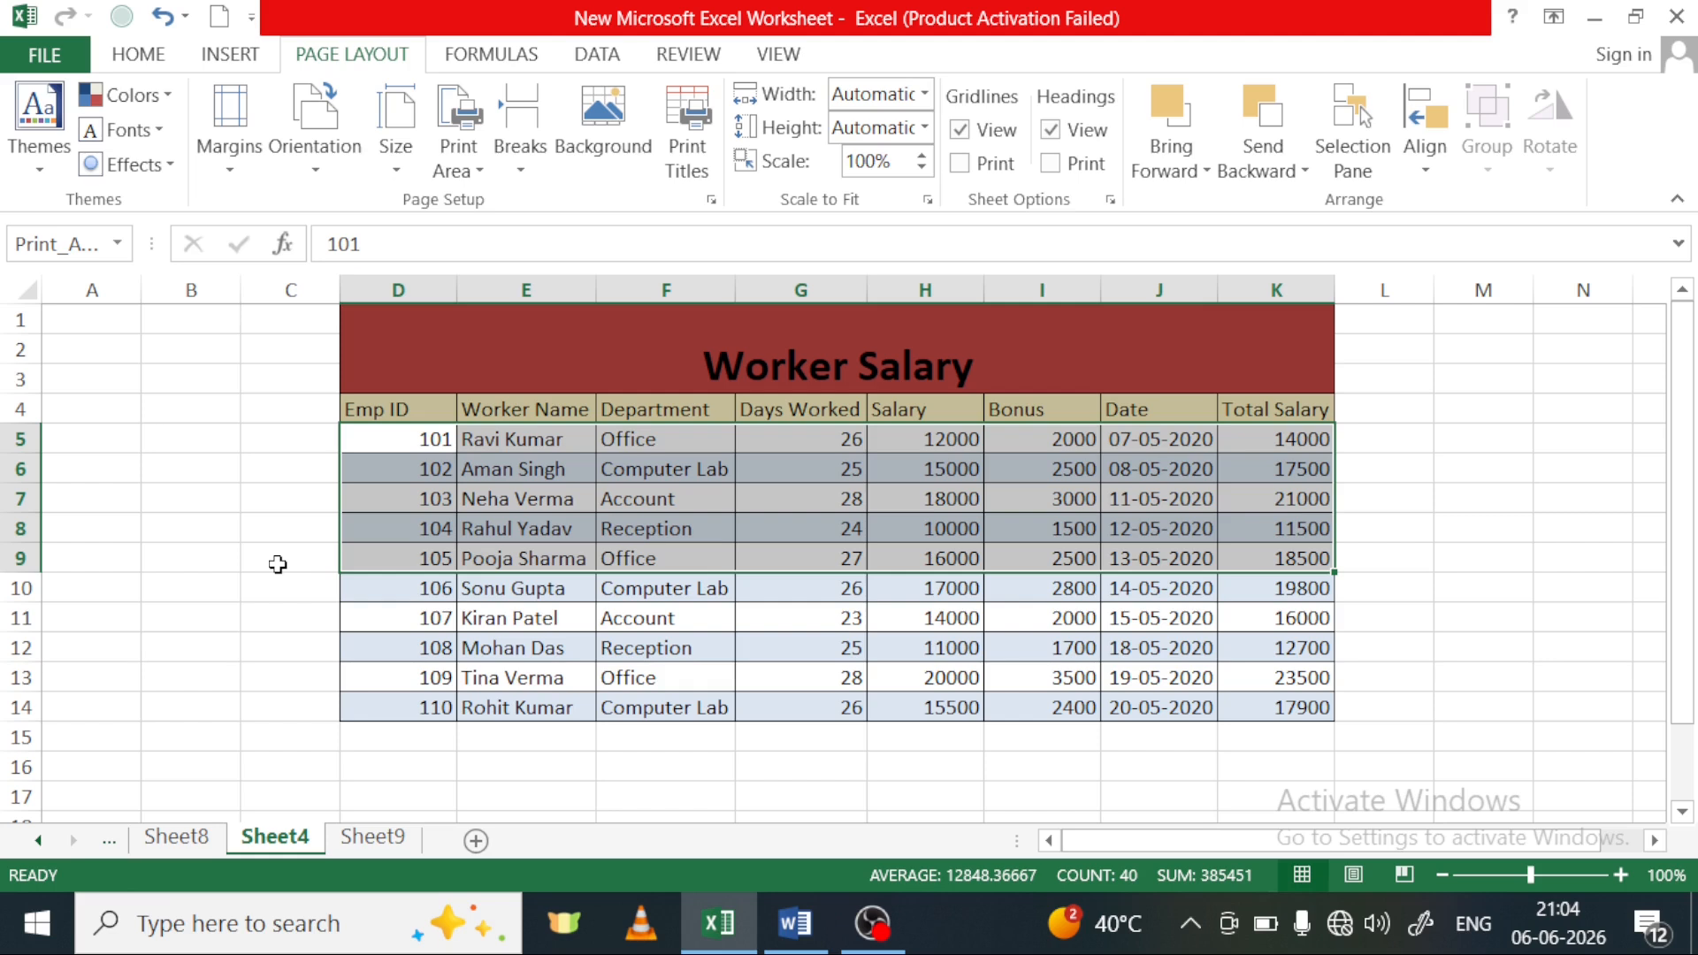
Show the print preview for the new print area and examine the printed rows across all columns
{"action": "key", "text": "ctrl+p"}
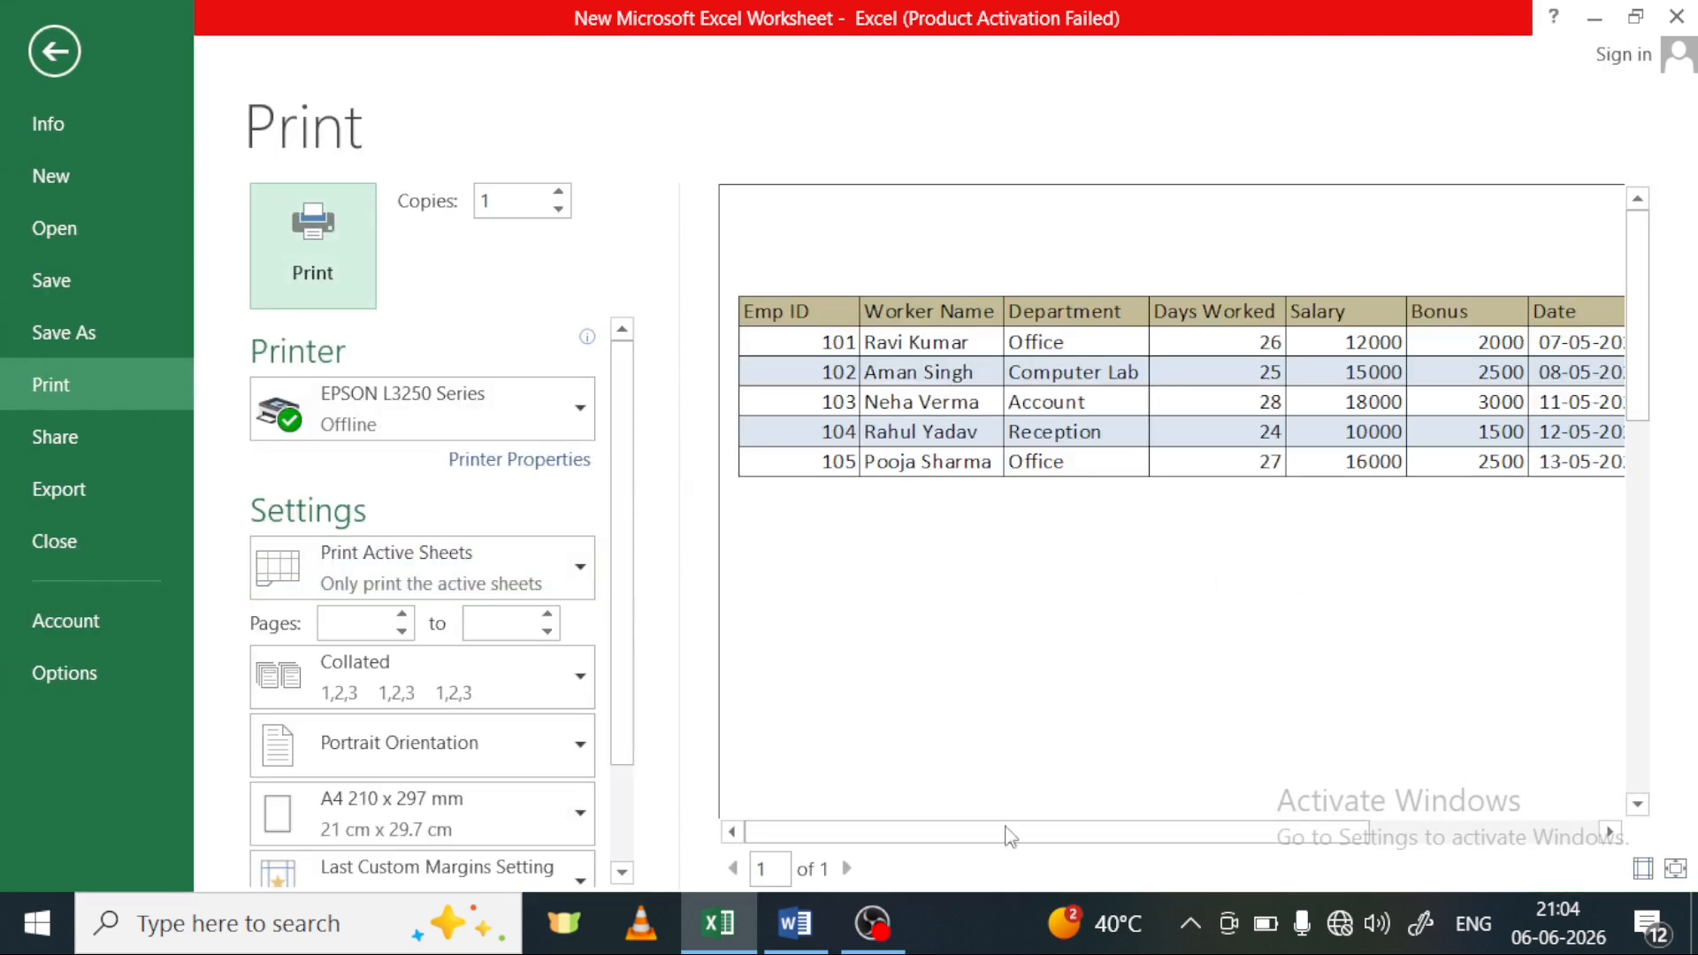
{"action": "left_click_drag", "start_coordinate": [1103, 836], "coordinate": [1427, 823]}
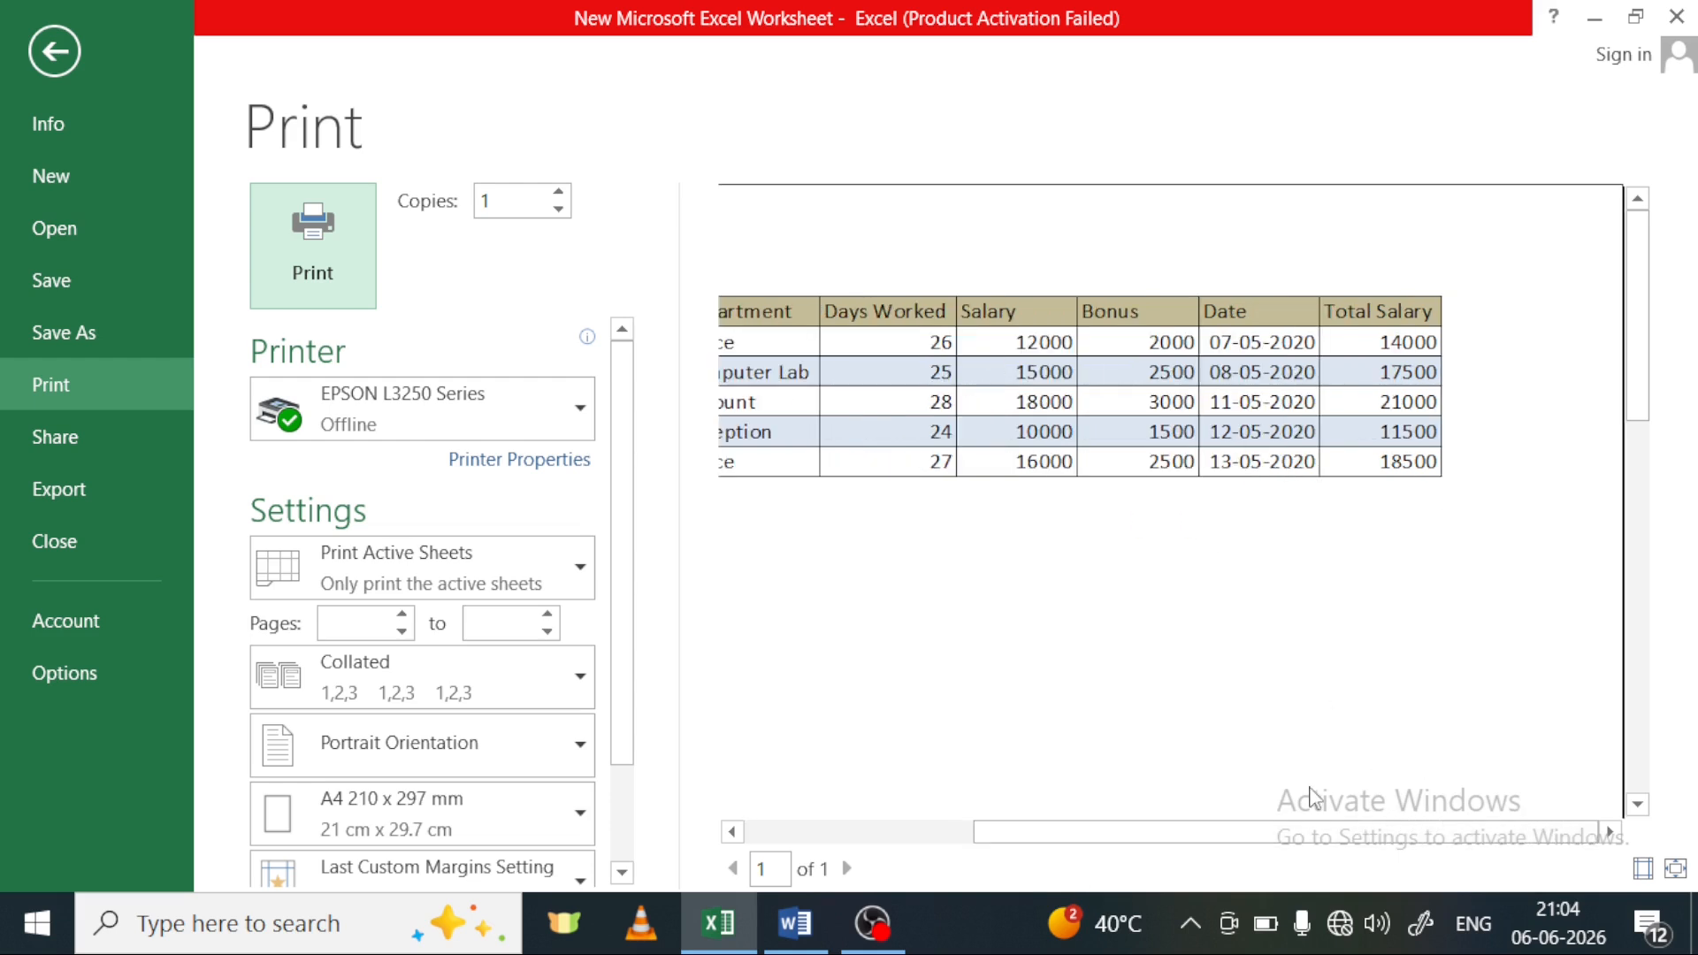
{"action": "left_click_drag", "start_coordinate": [1345, 845], "coordinate": [974, 837]}
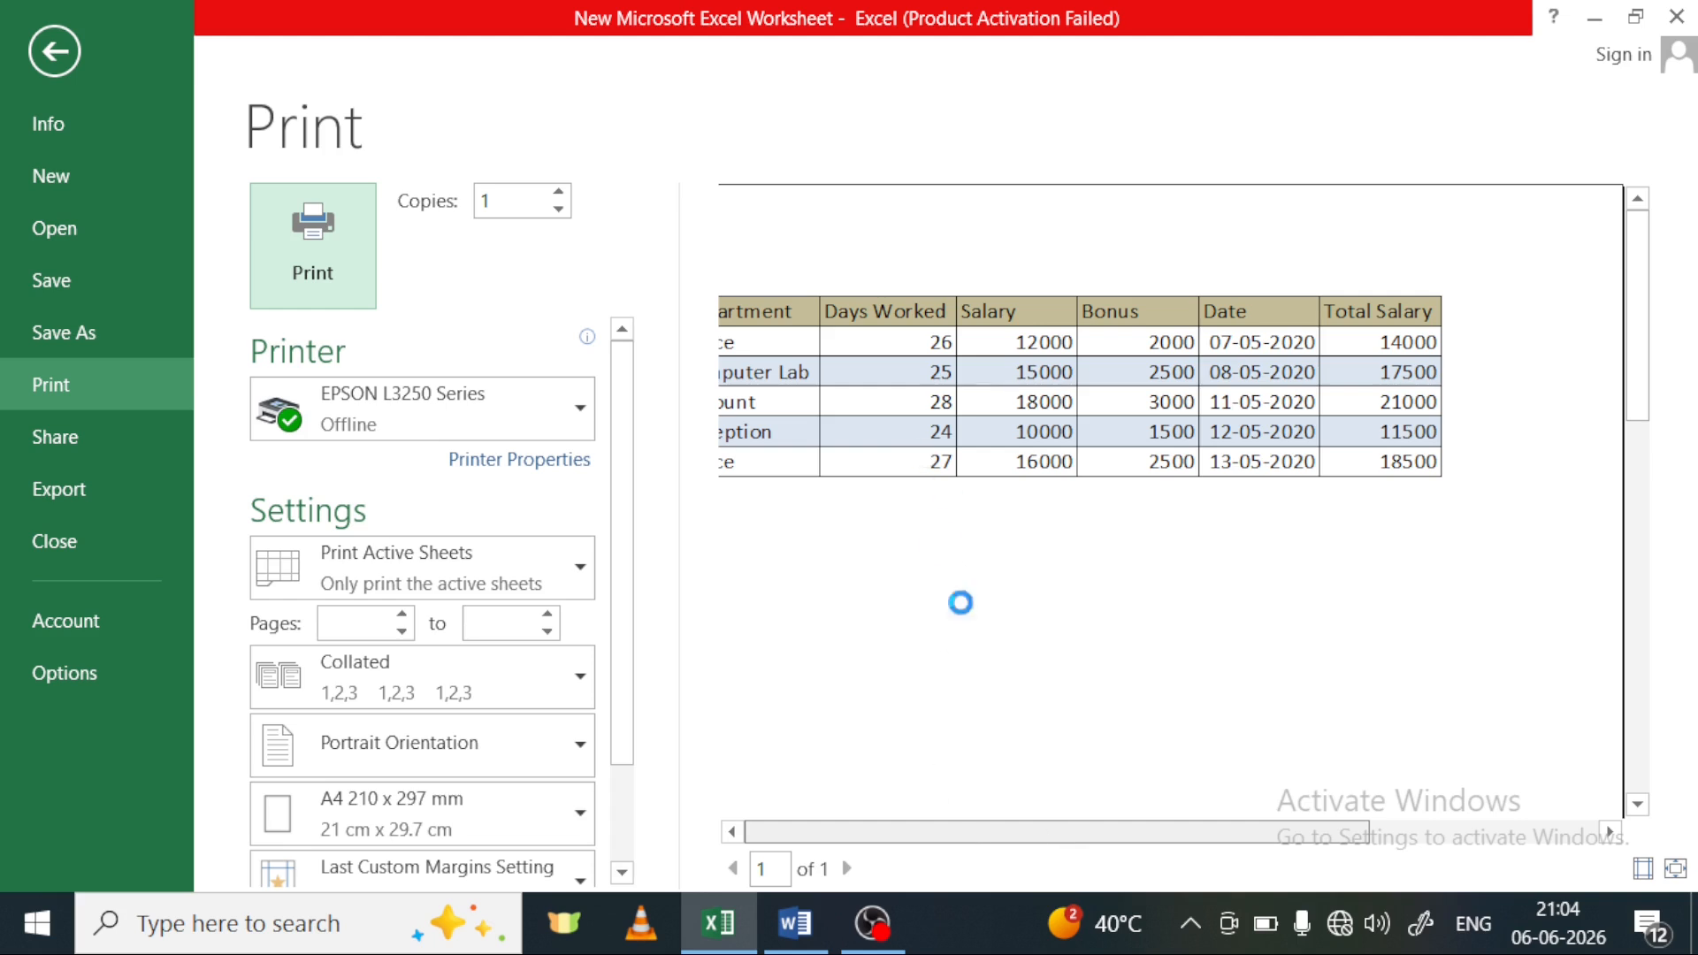
{"action": "scroll", "coordinate": [1080, 844], "scroll_direction": "down", "scroll_amount": 3}
{"action": "scroll", "coordinate": [1079, 841], "scroll_direction": "up", "scroll_amount": 1}
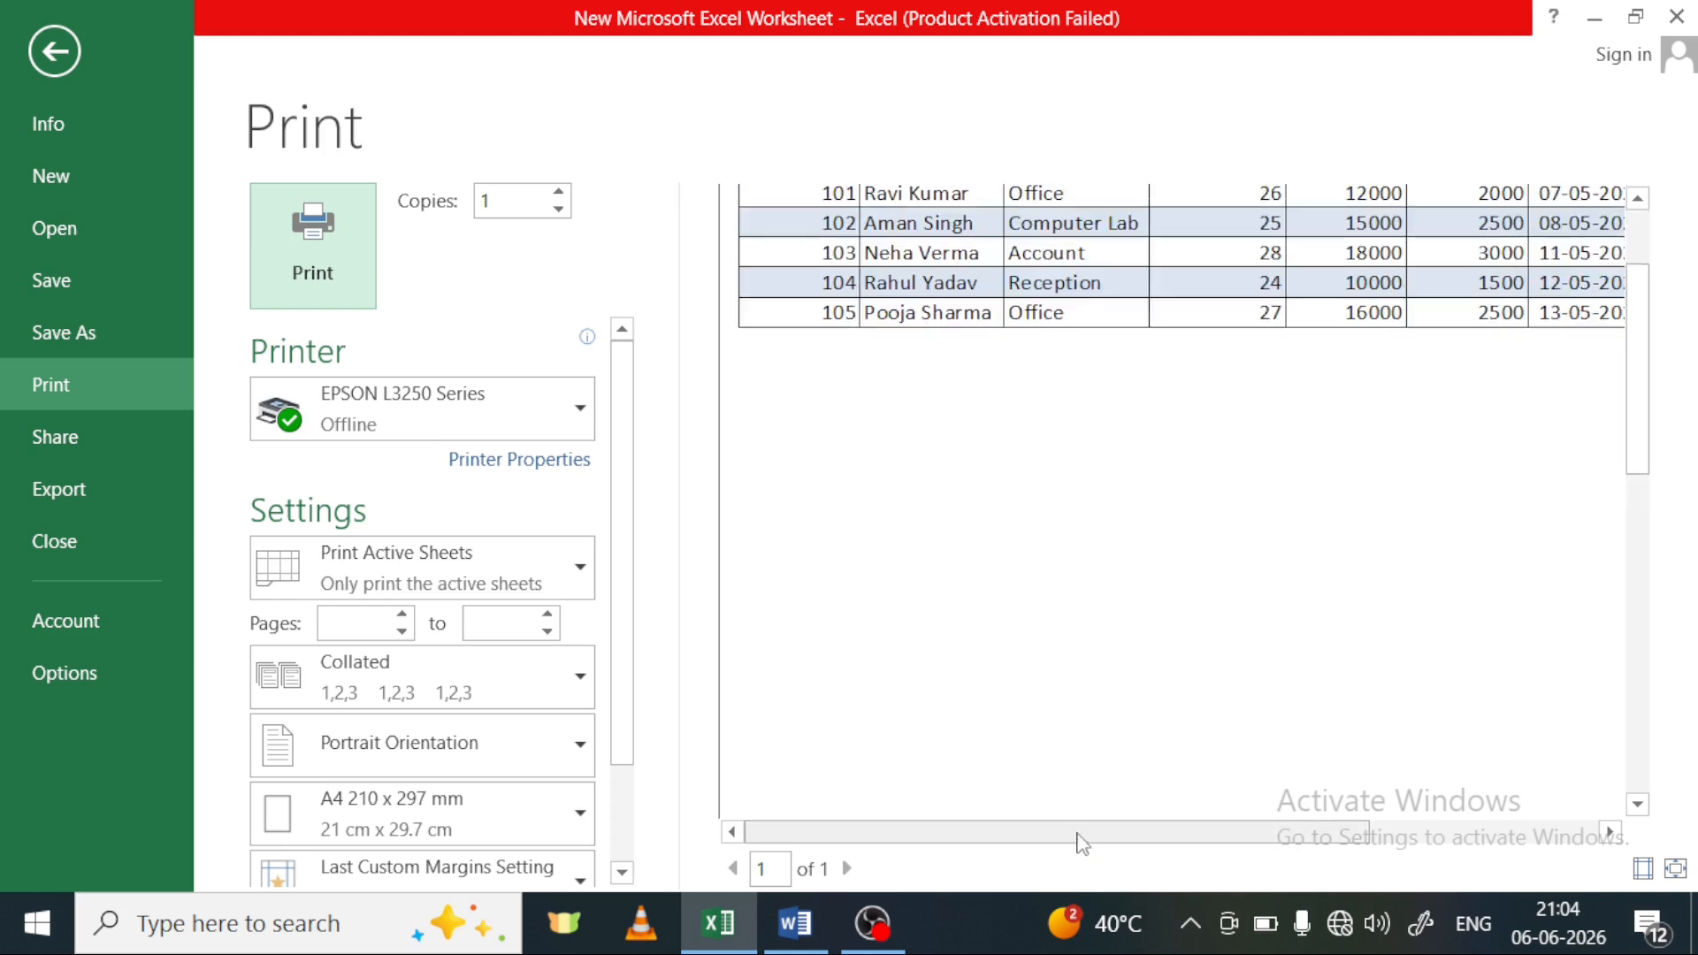
{"action": "scroll", "coordinate": [1015, 466], "scroll_direction": "up", "scroll_amount": 2}
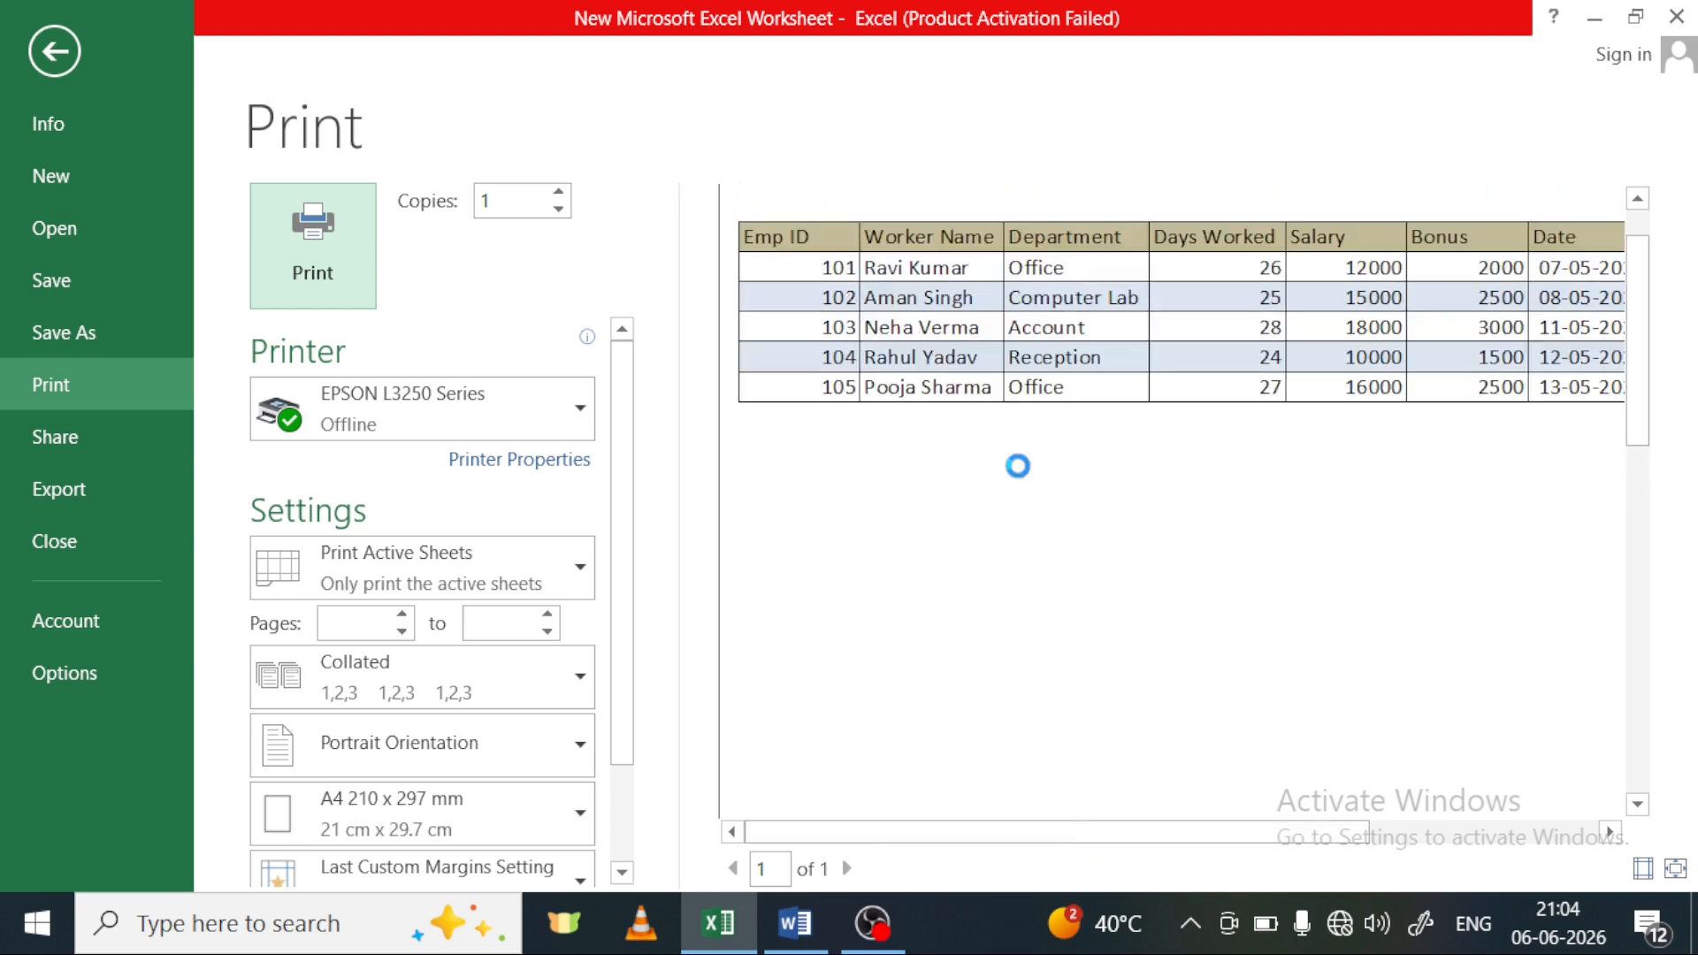
Leave the print preview and clear Sheet4's print area
{"action": "left_click", "coordinate": [1018, 470]}
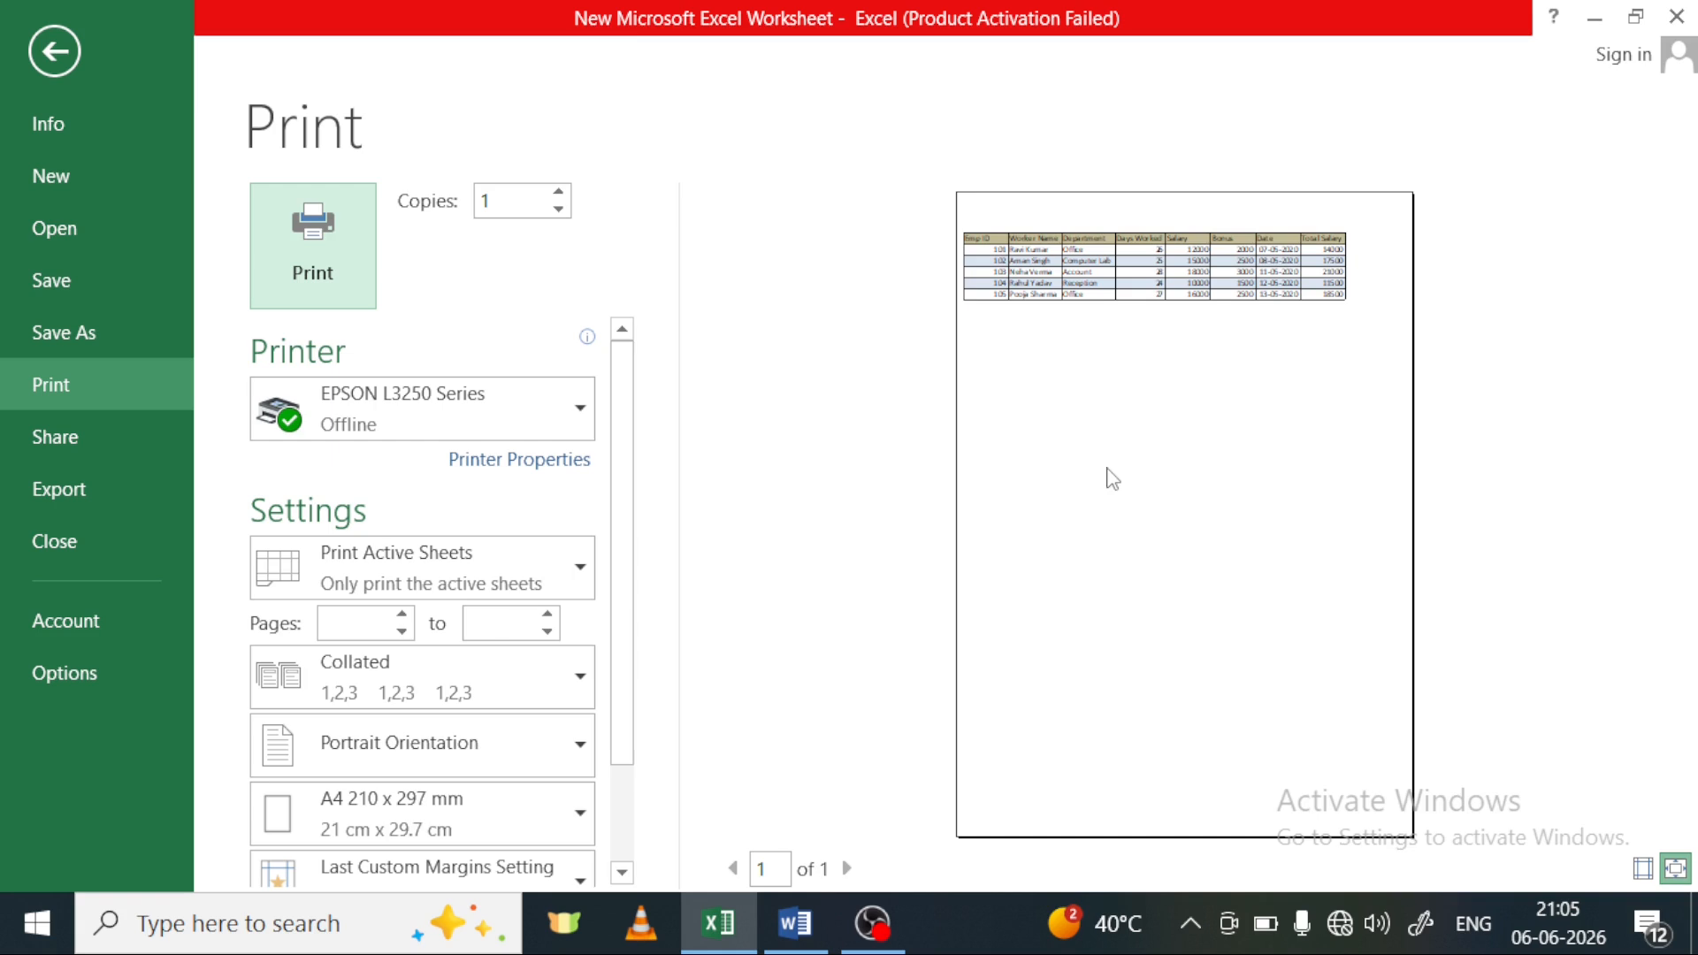
{"action": "left_click", "coordinate": [66, 53]}
{"action": "left_click", "coordinate": [454, 495]}
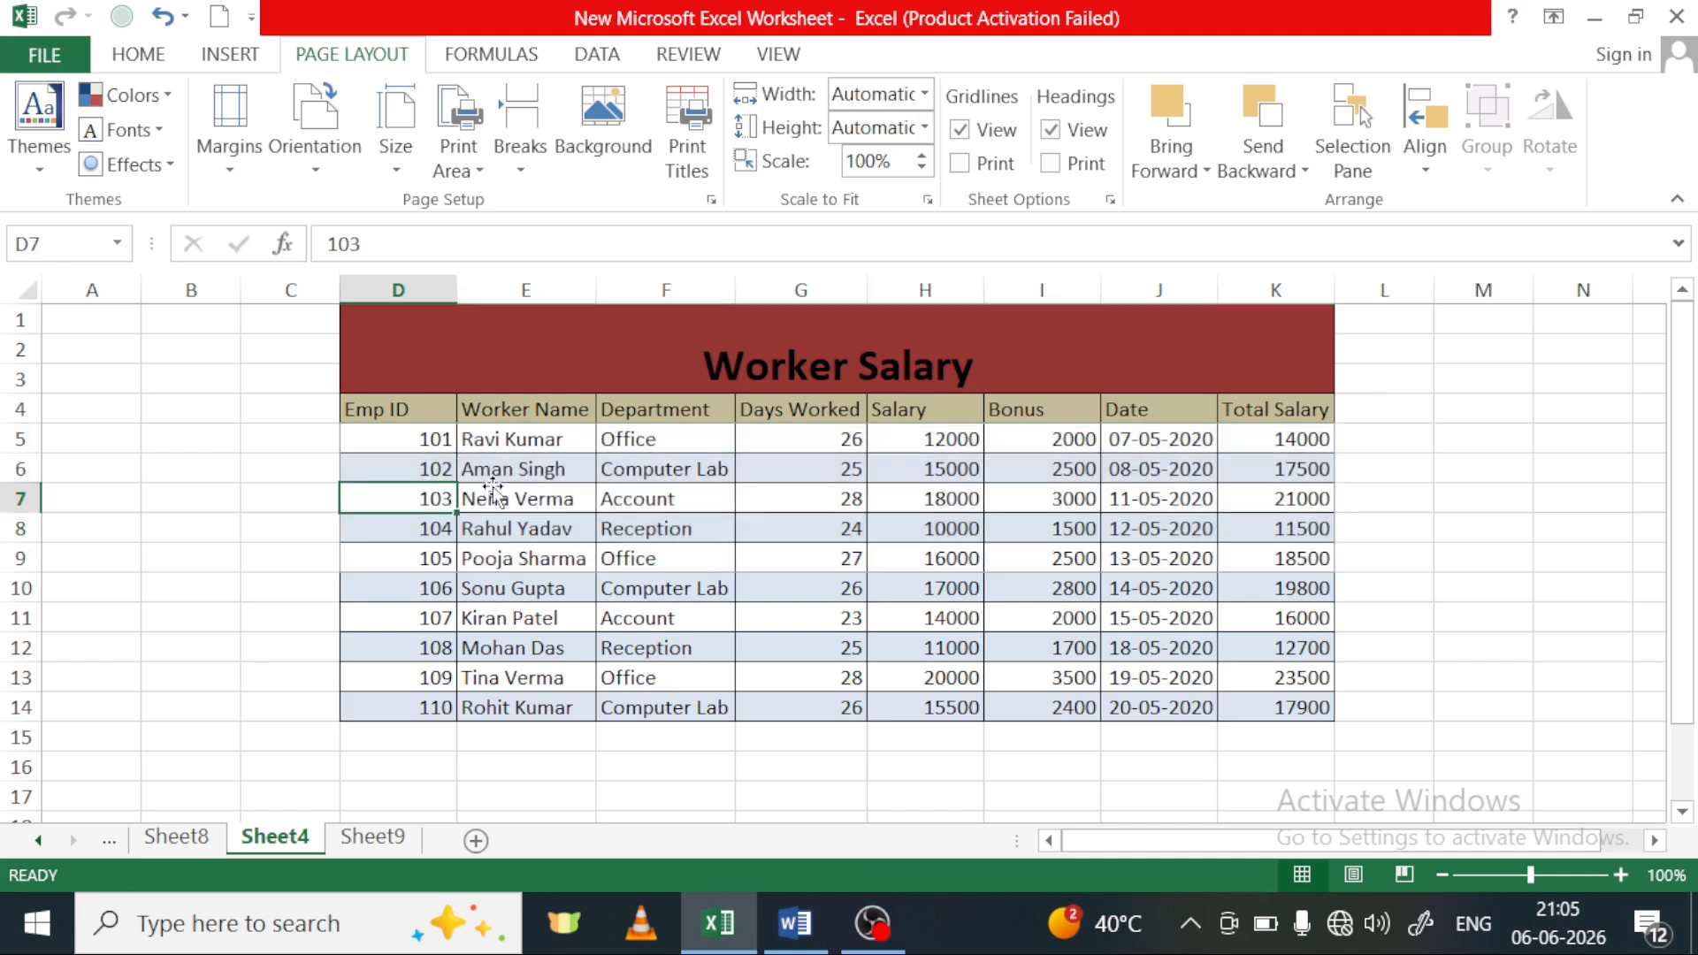
{"action": "left_click", "coordinate": [641, 492]}
{"action": "left_click", "coordinate": [880, 555]}
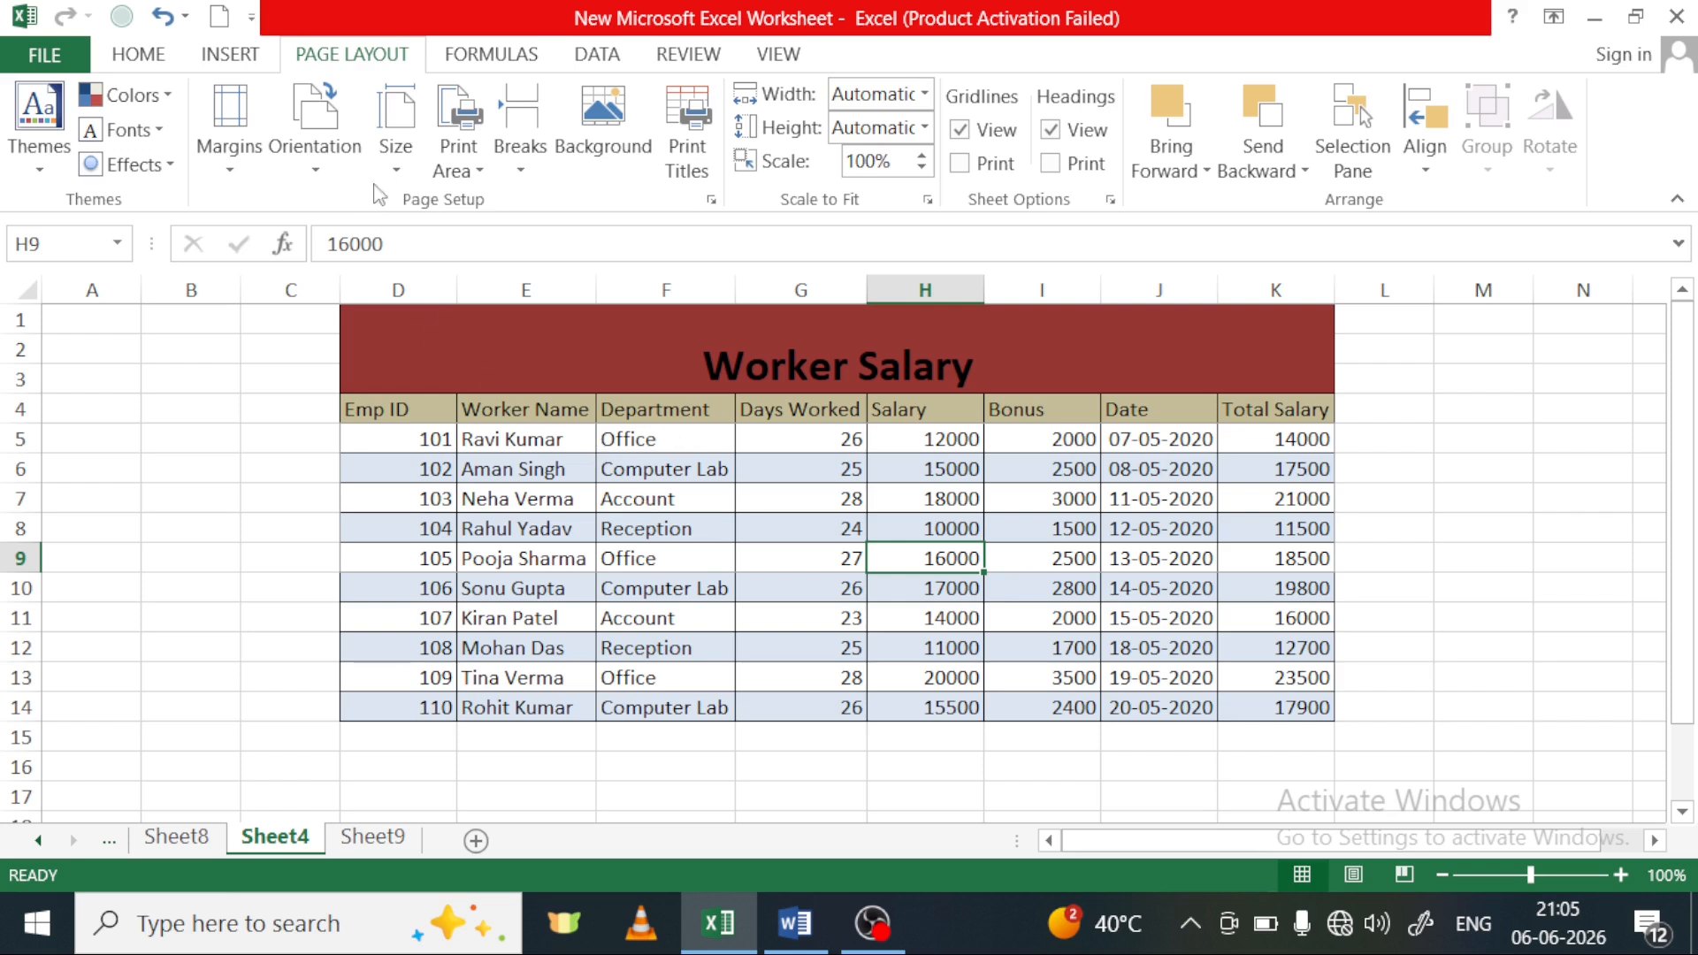
{"action": "left_click", "coordinate": [458, 152]}
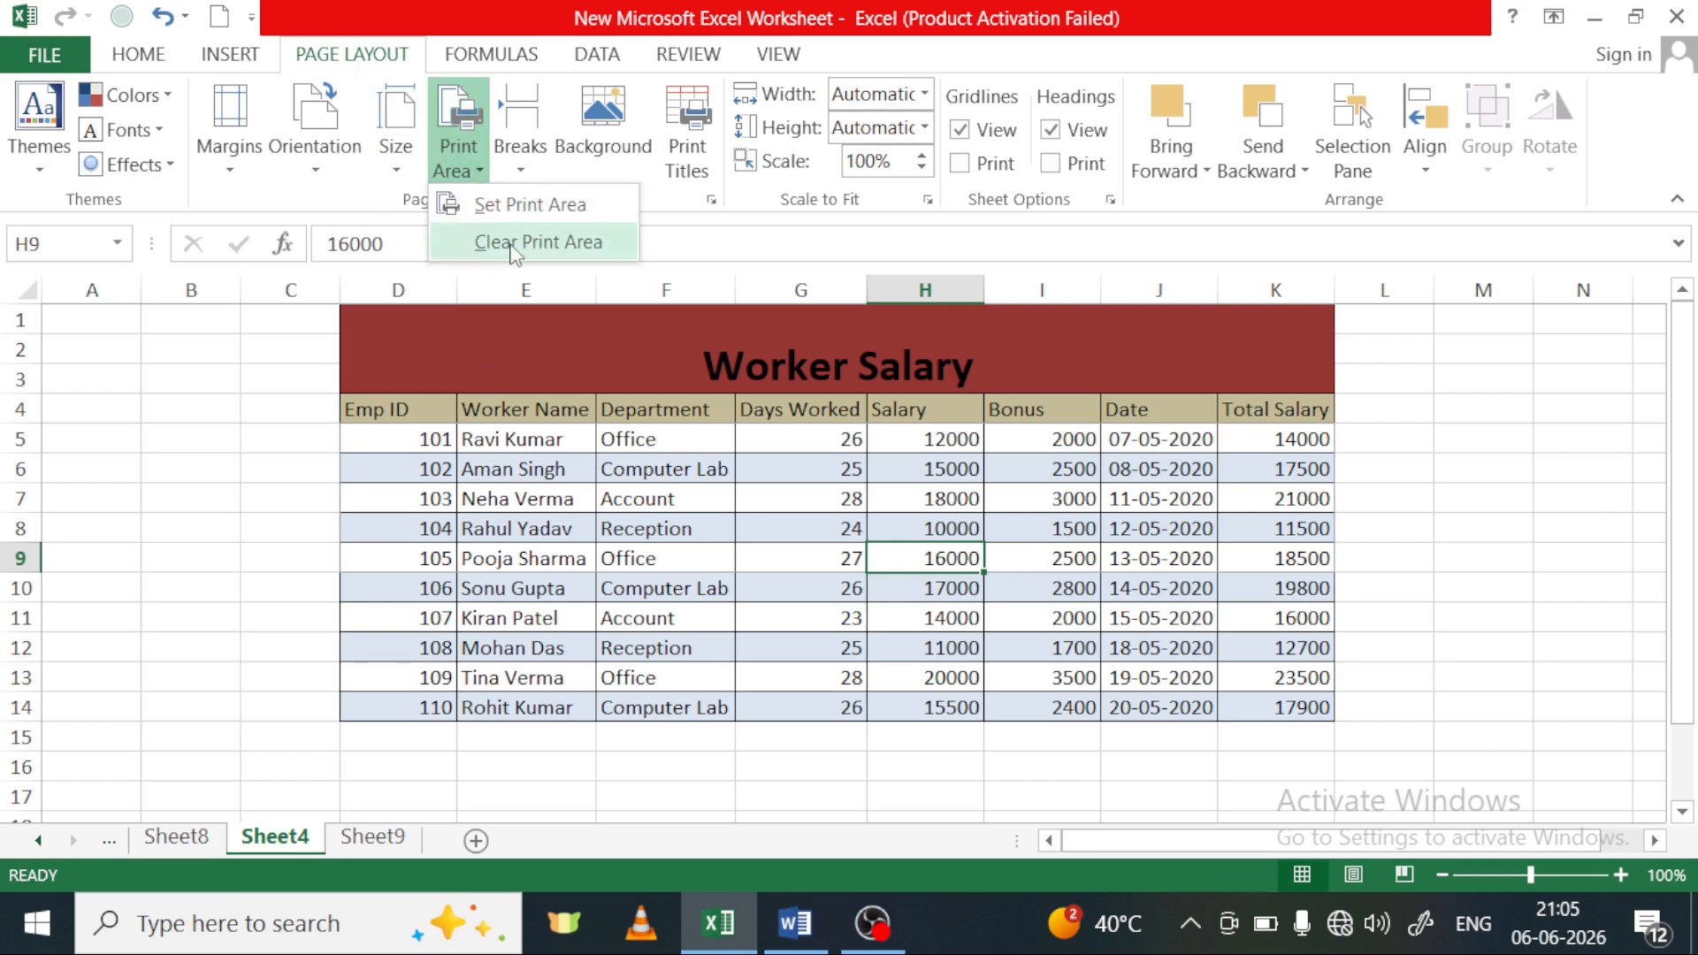
{"action": "left_click", "coordinate": [541, 244]}
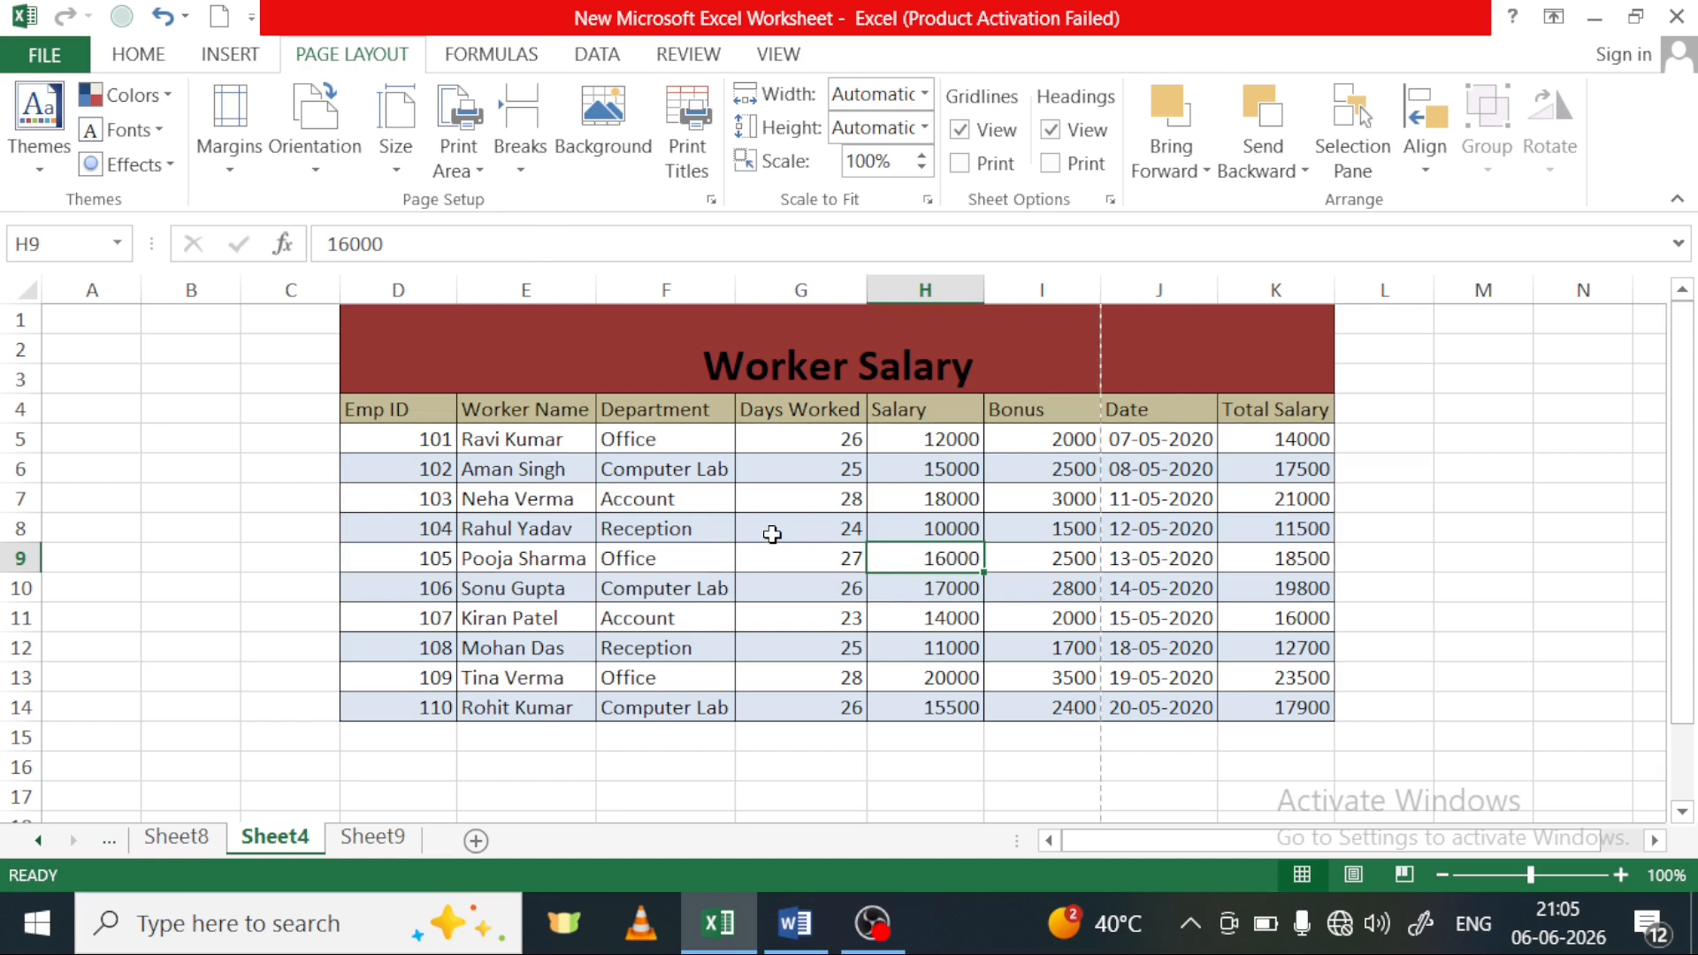
Show Sheet4's print preview without a print area, examine both pages, and return to the worksheet
{"action": "key", "text": "ctrl+p"}
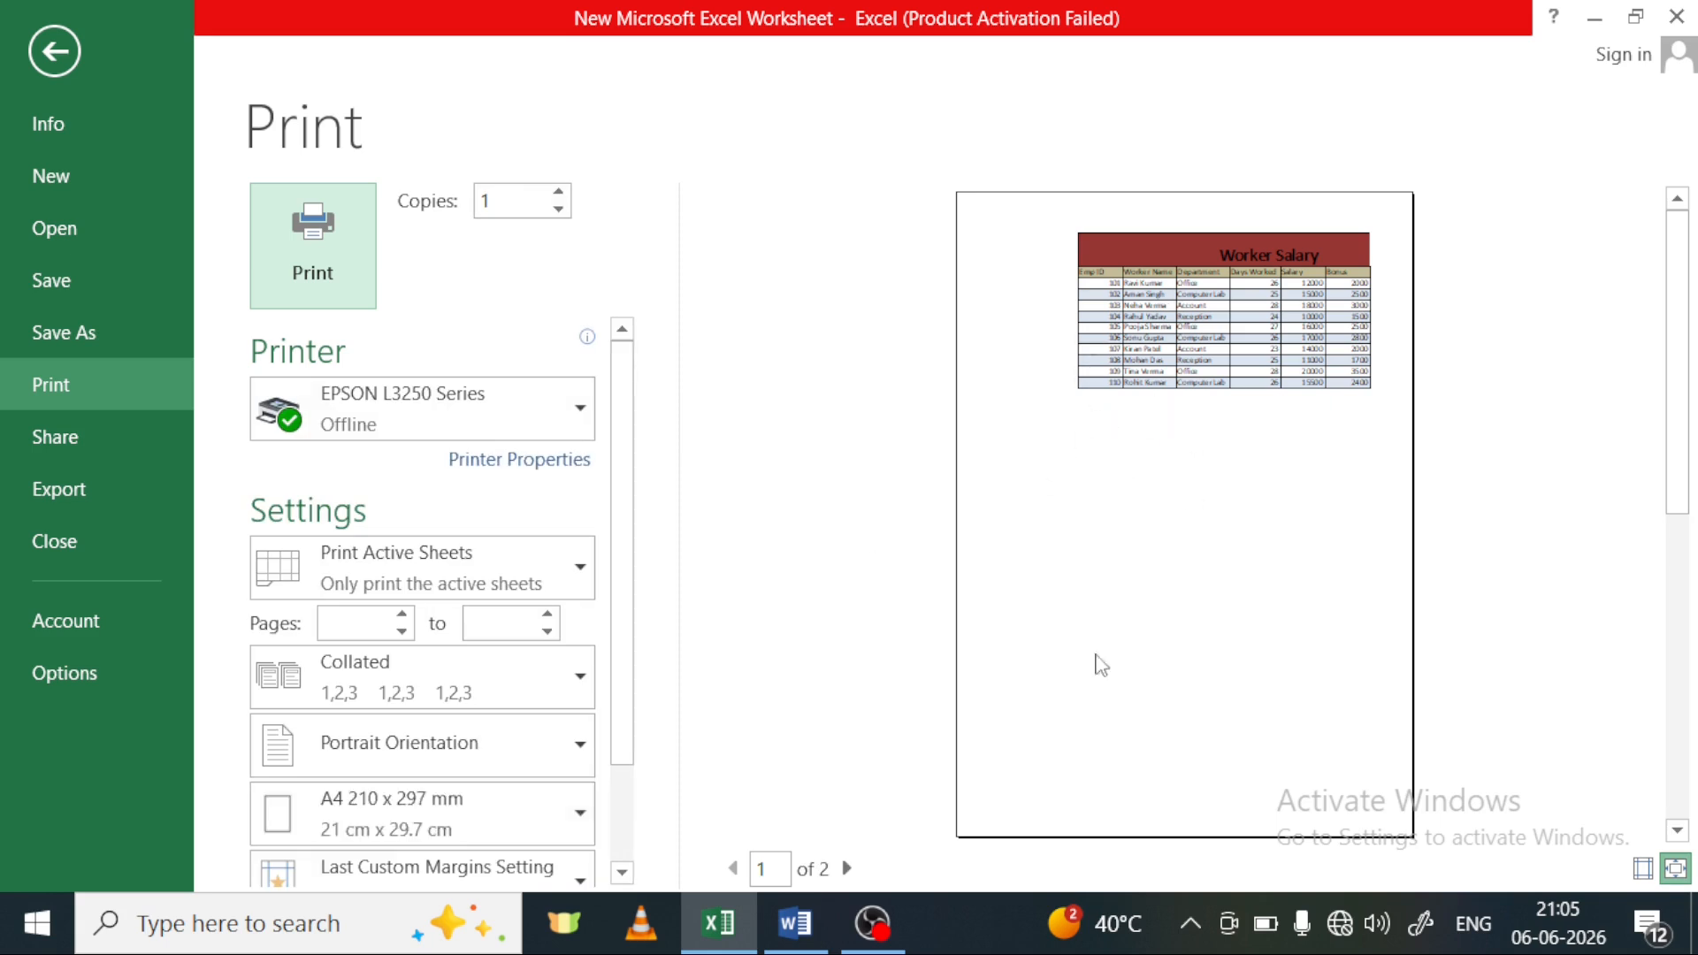
{"action": "left_click", "coordinate": [846, 868]}
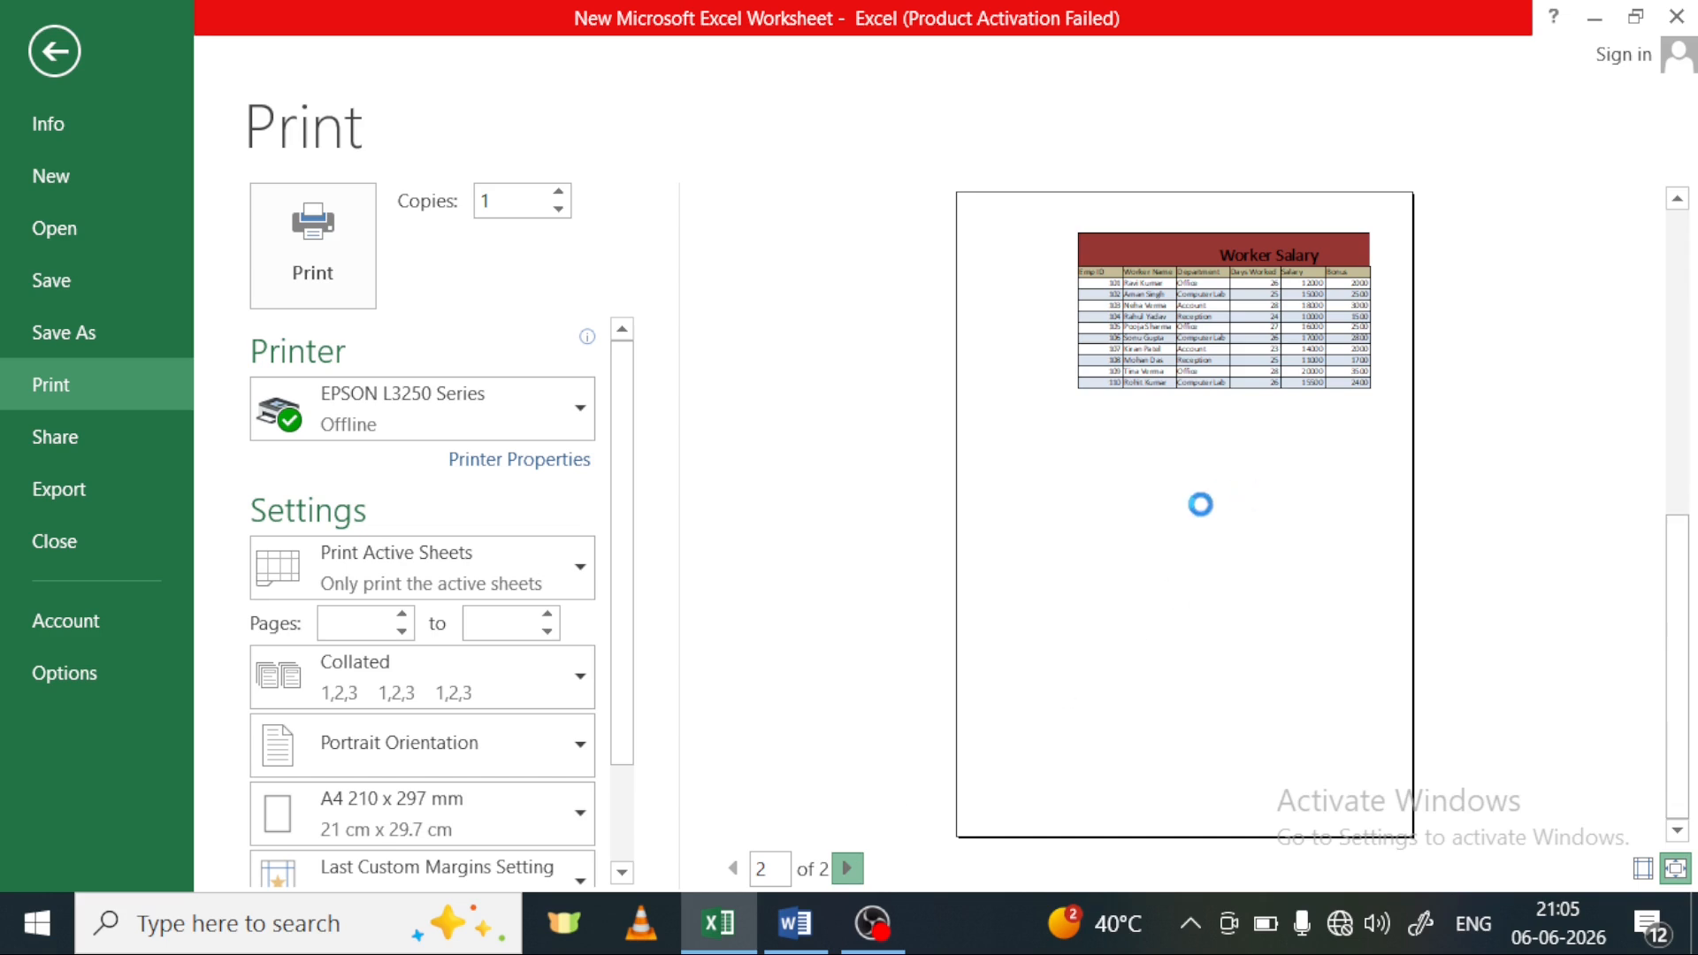
{"action": "left_click", "coordinate": [732, 868]}
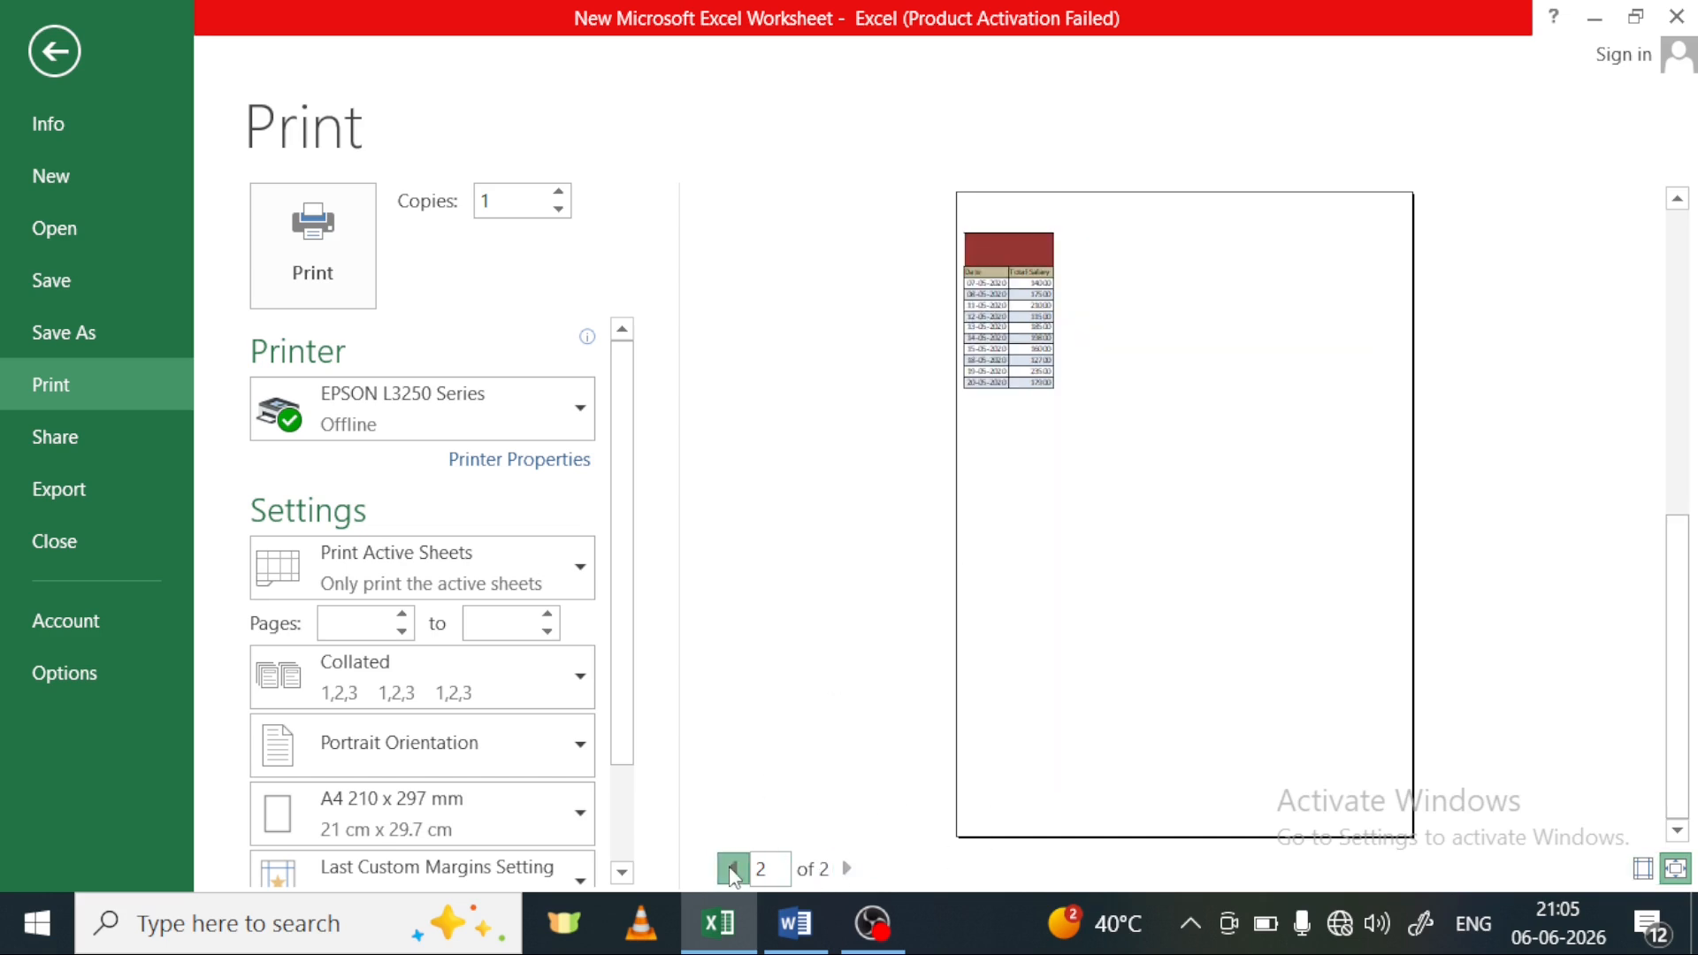
{"action": "left_click", "coordinate": [58, 51]}
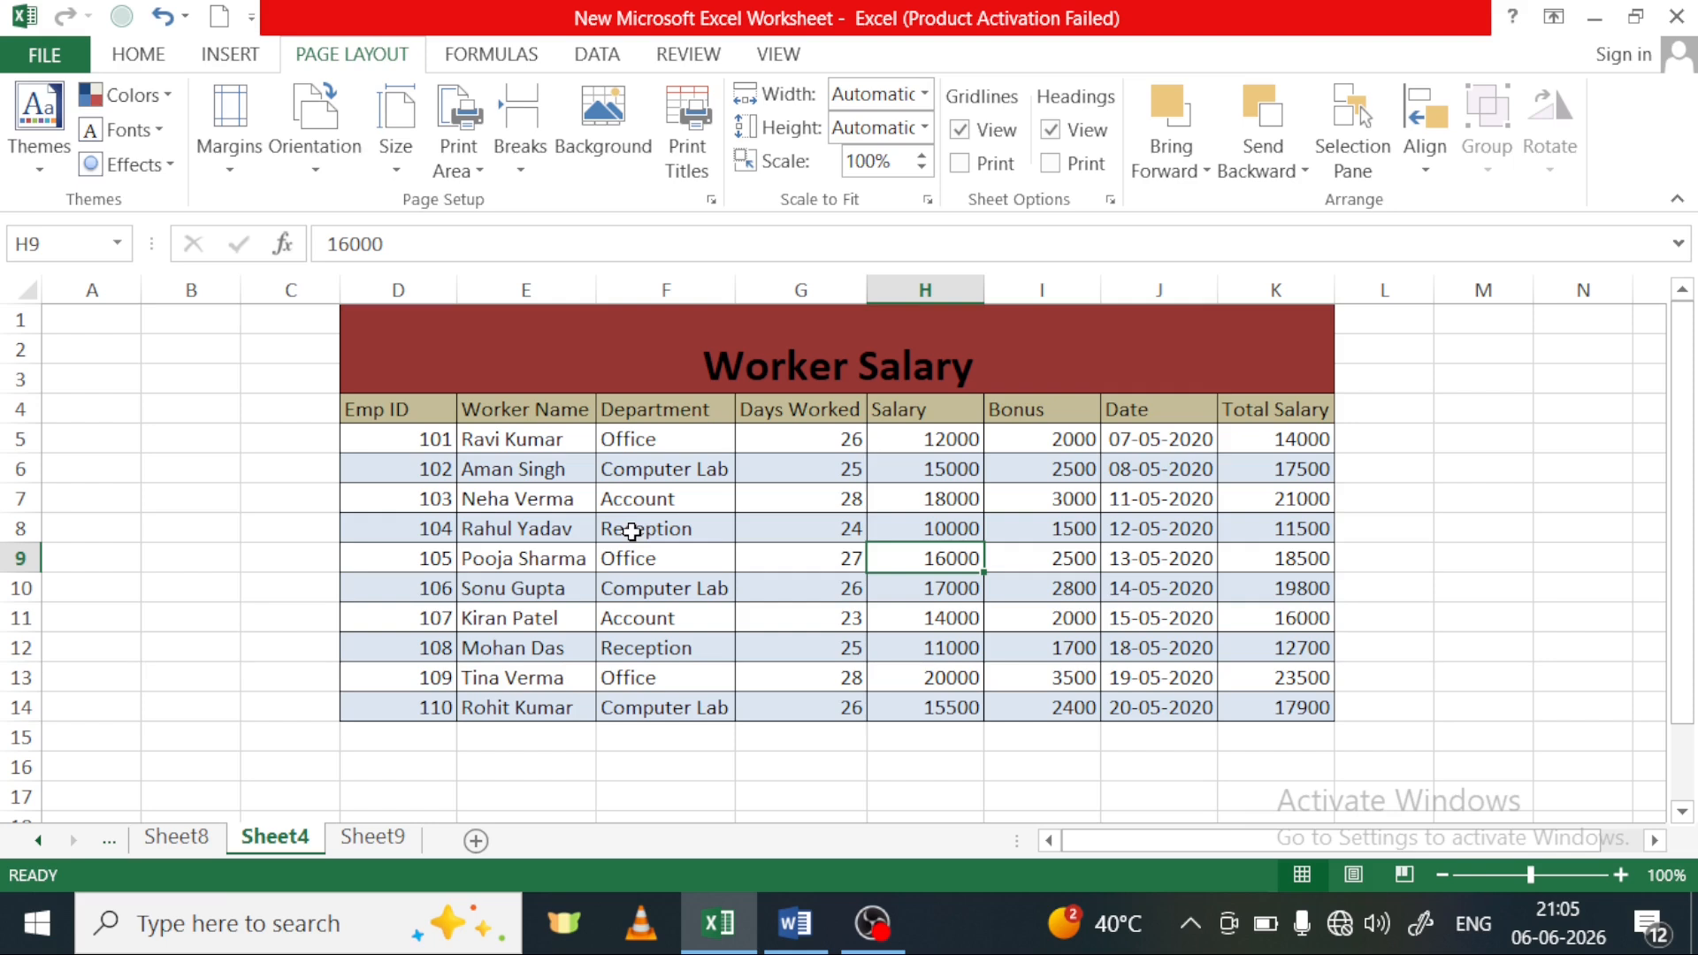
Insert a page break at cell F9 of the Worker Salary table
{"action": "left_click", "coordinate": [669, 555]}
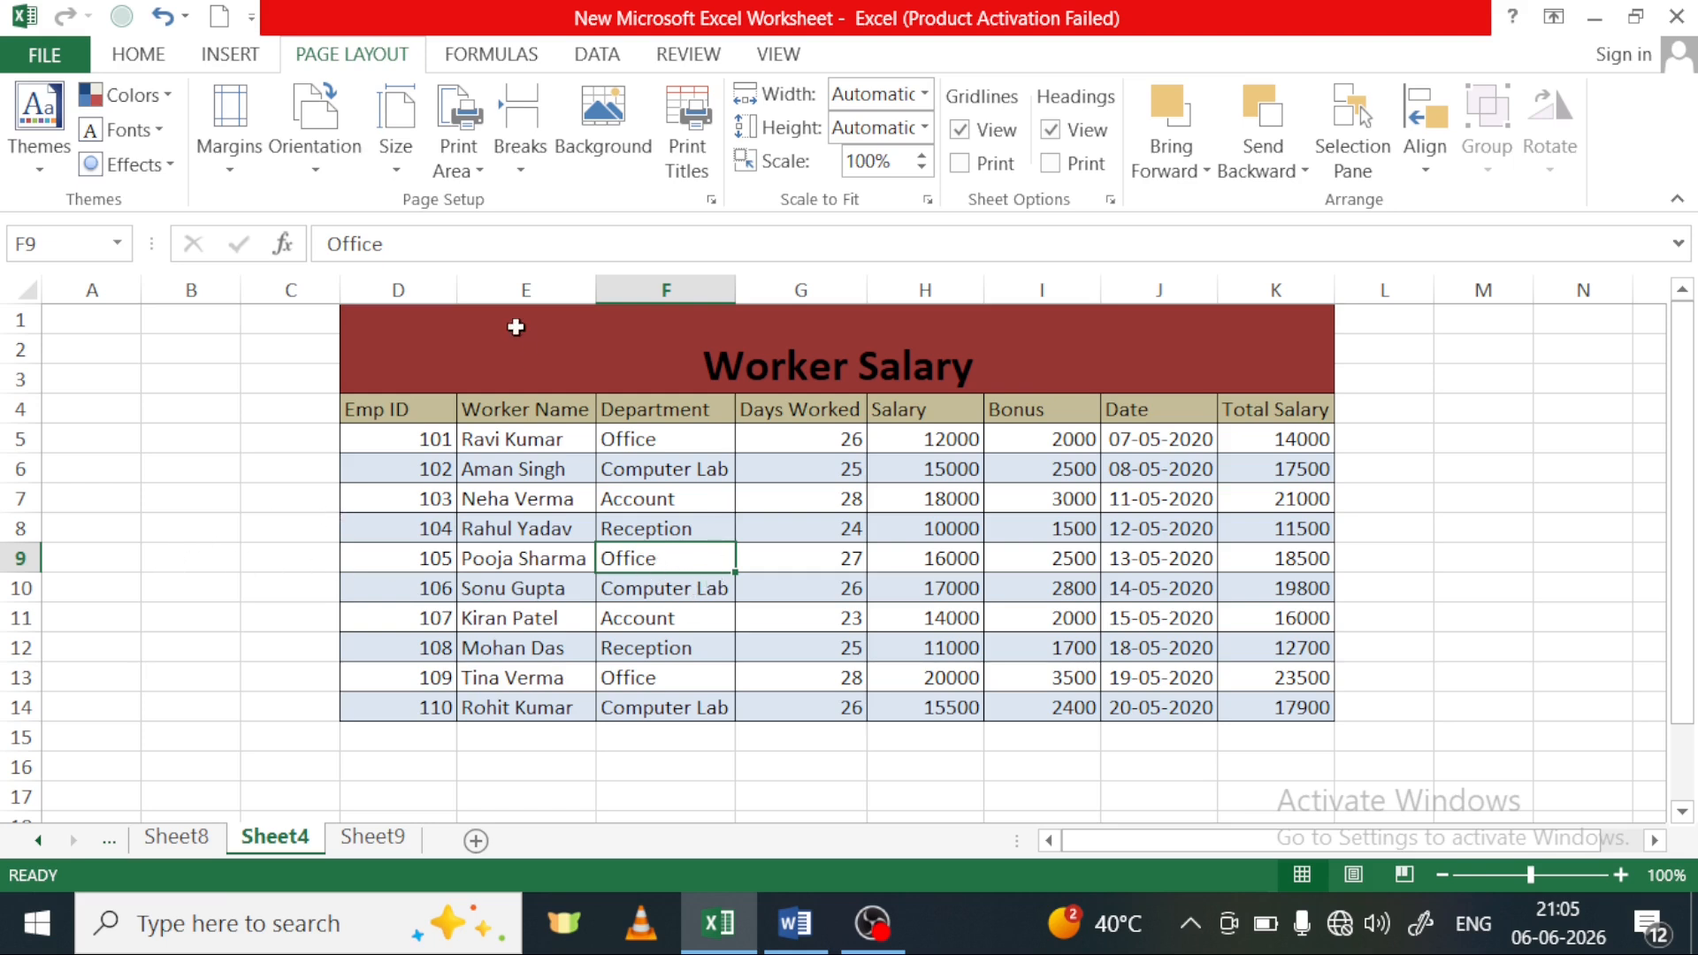
{"action": "left_click", "coordinate": [518, 140]}
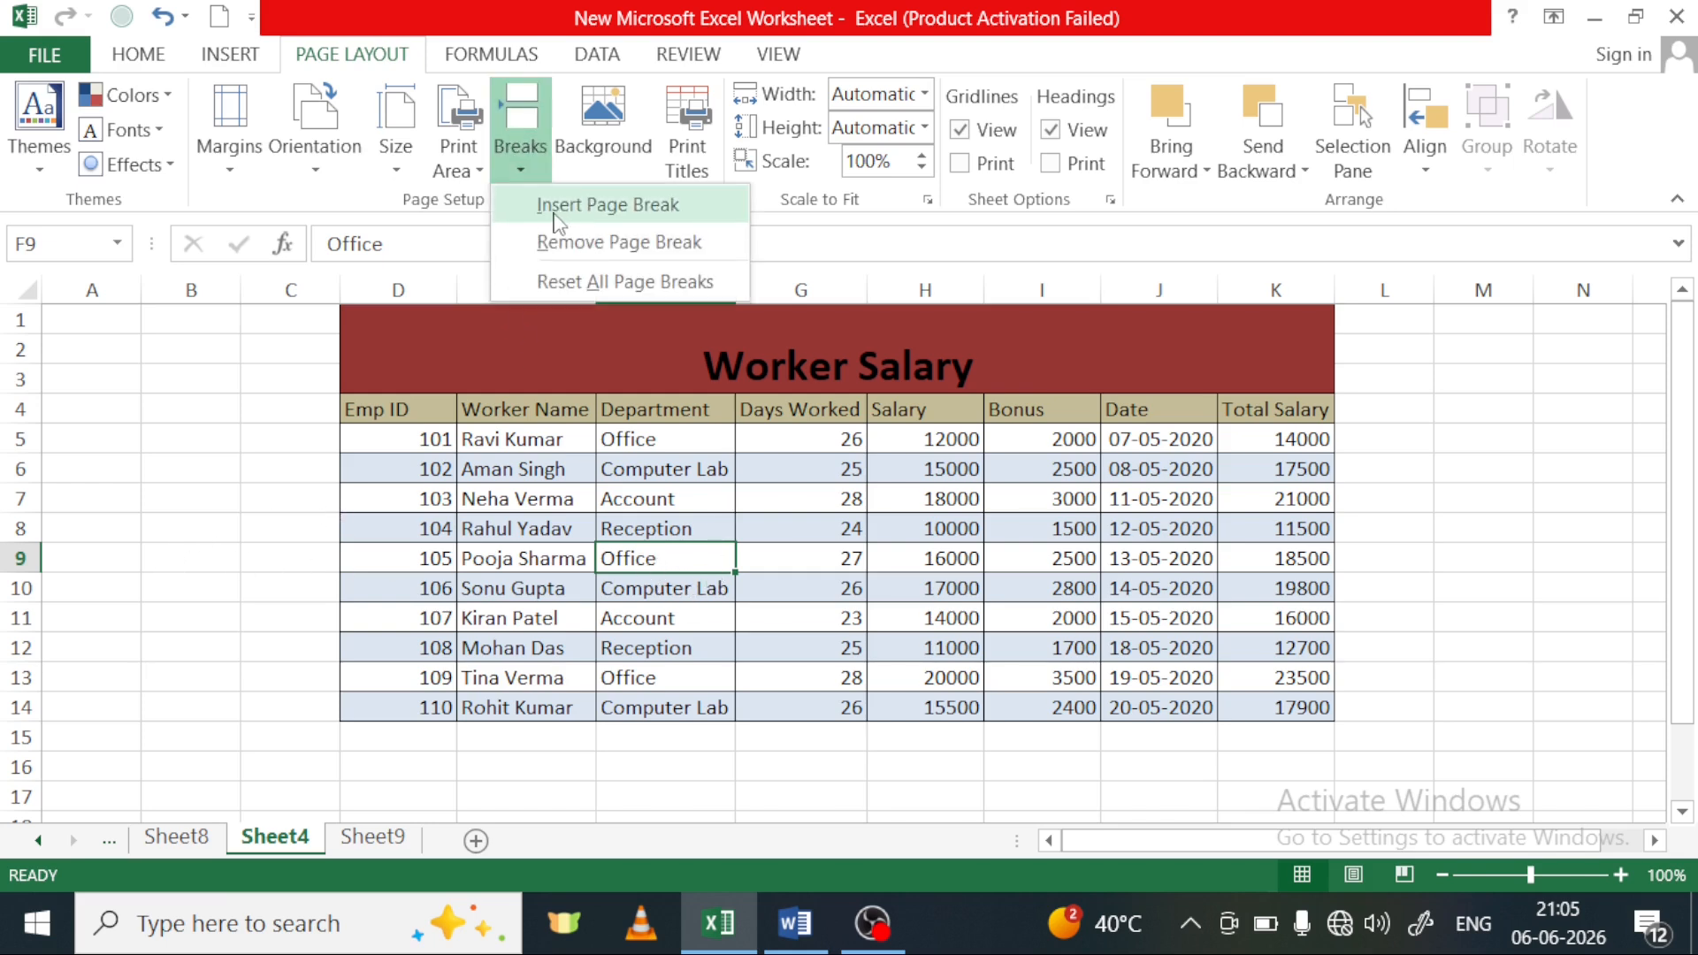
{"action": "left_click", "coordinate": [610, 205]}
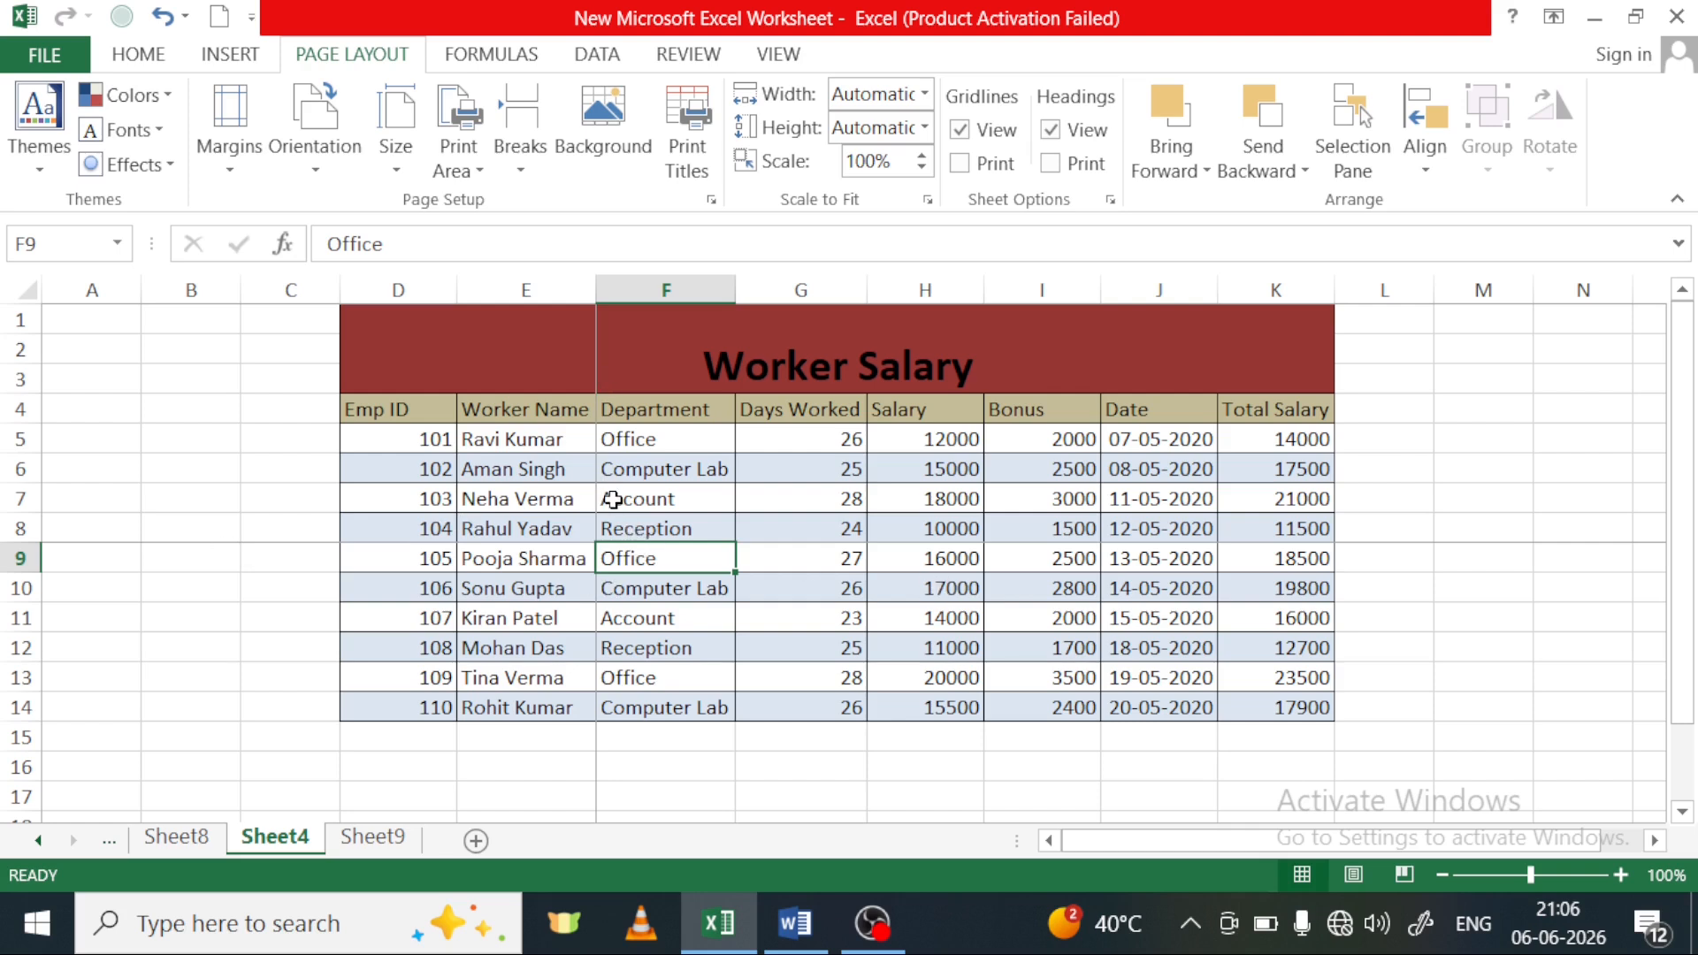
{"action": "scroll", "coordinate": [663, 571], "scroll_direction": "down", "scroll_amount": 6}
{"action": "scroll", "coordinate": [676, 587], "scroll_direction": "up", "scroll_amount": 6}
Examine how the table is divided into pages in Page Break Preview, and return to Normal view
{"action": "left_click", "coordinate": [782, 62]}
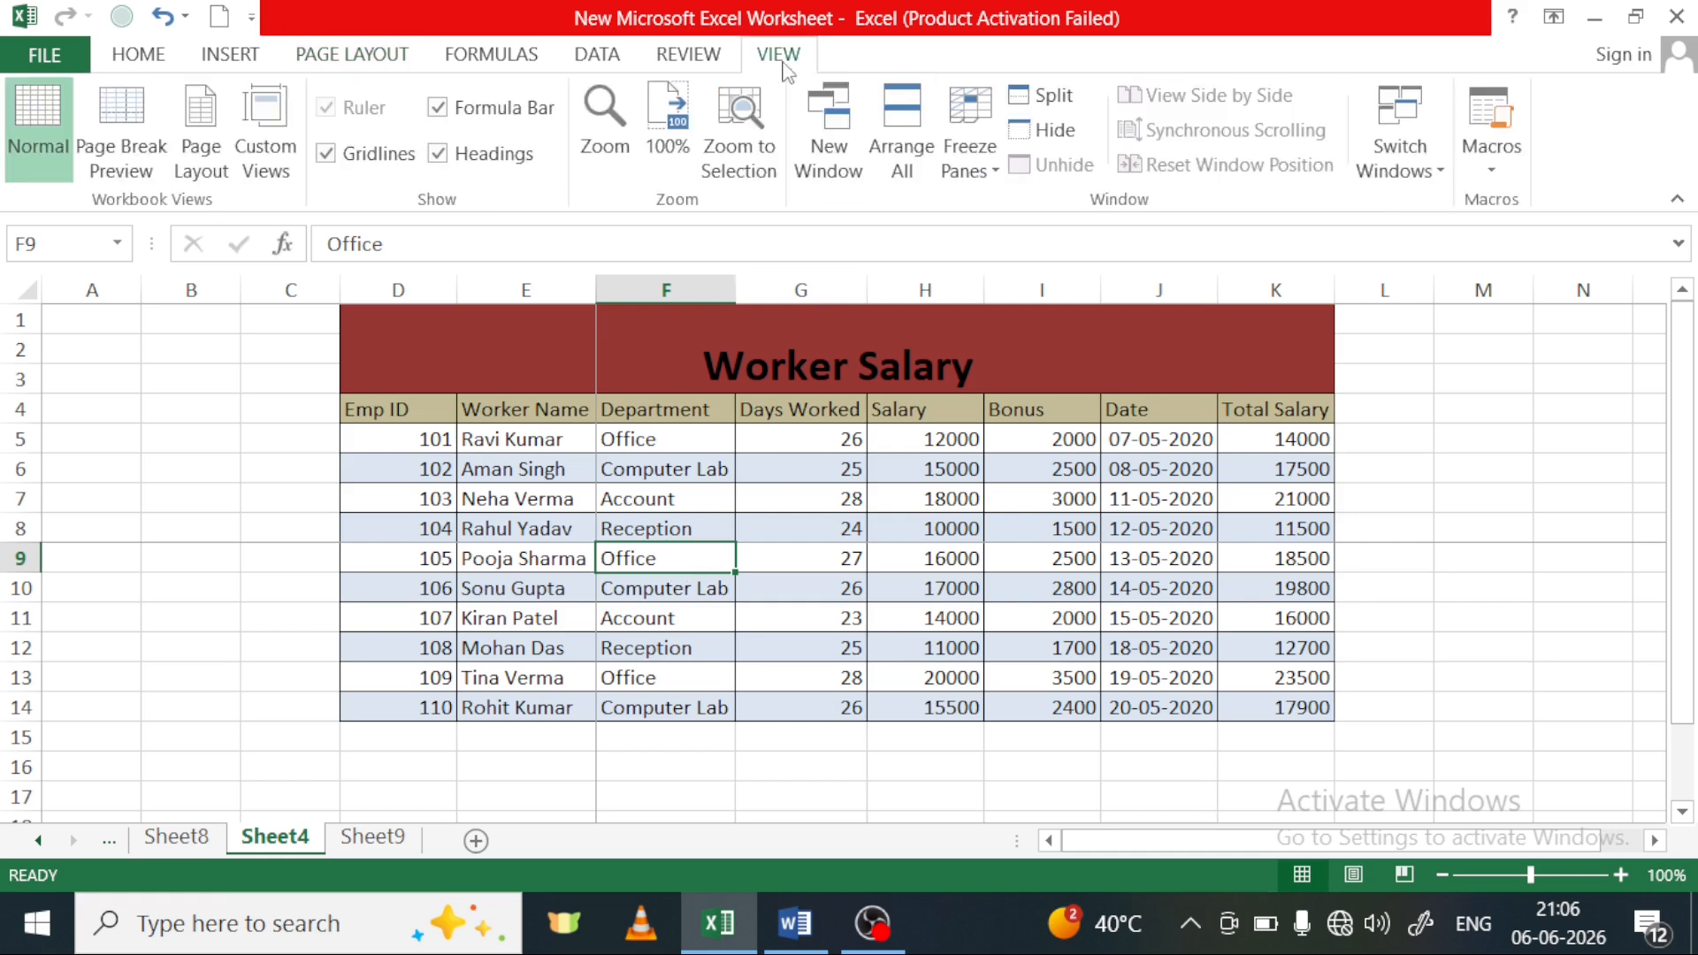
{"action": "left_click", "coordinate": [137, 152]}
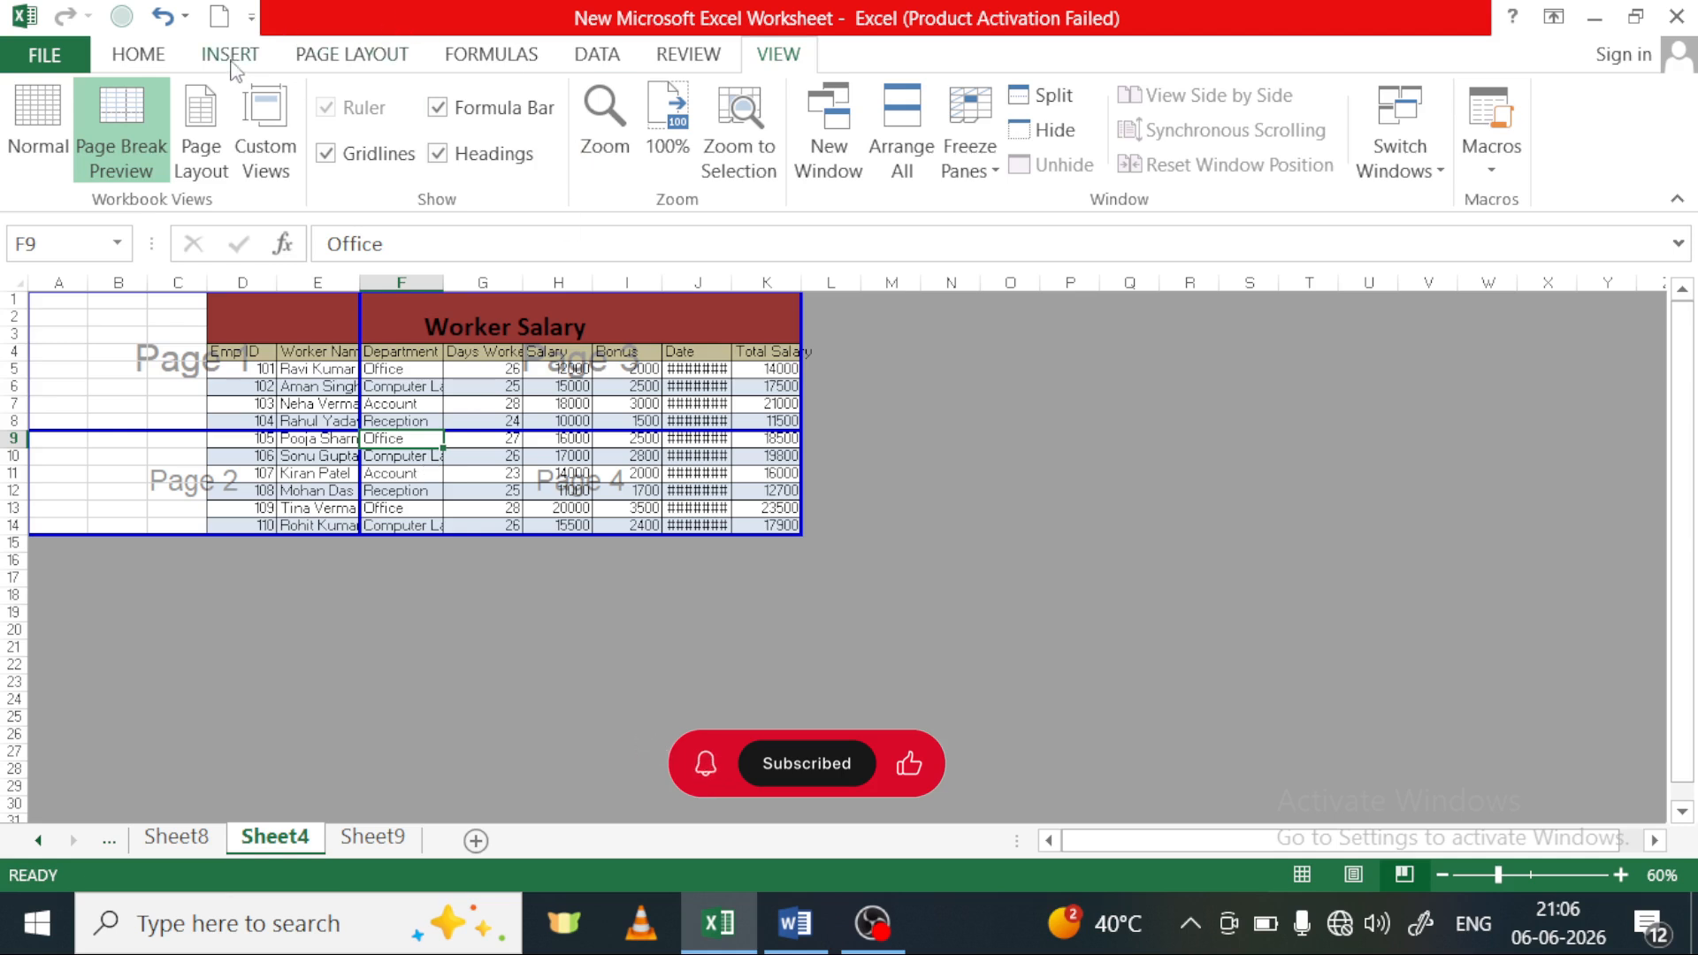
{"action": "left_click", "coordinate": [44, 145]}
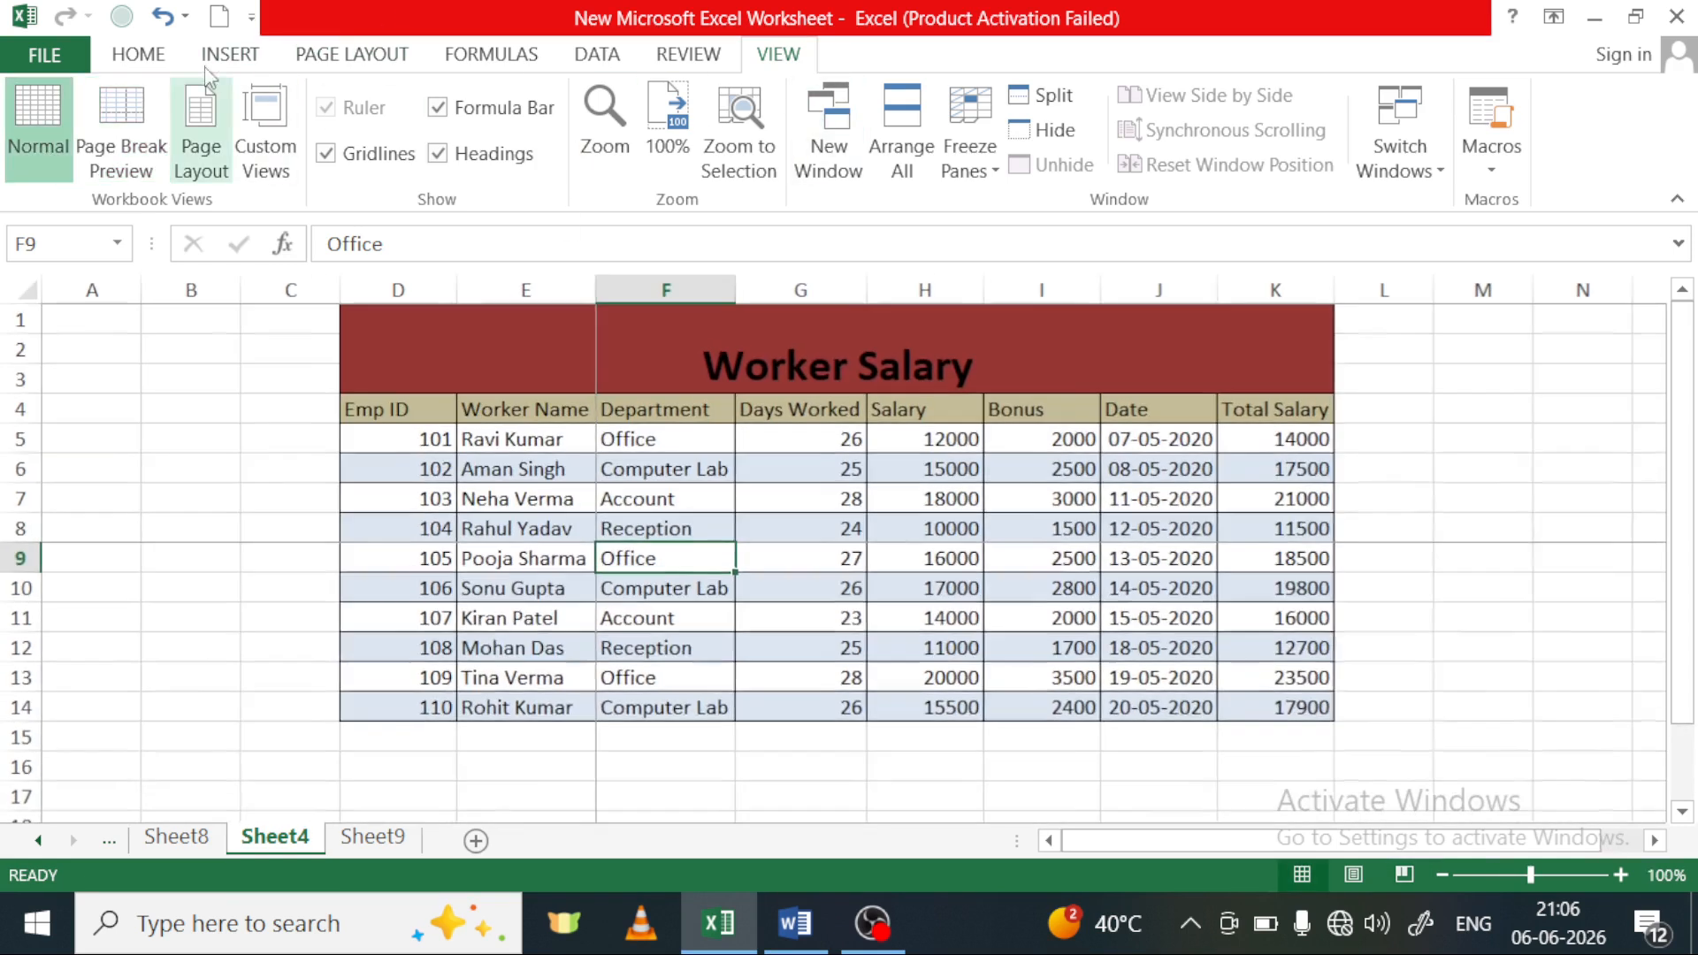
Remove the page break at cell F9 and reset all page breaks on Sheet4
{"action": "left_click", "coordinate": [227, 57]}
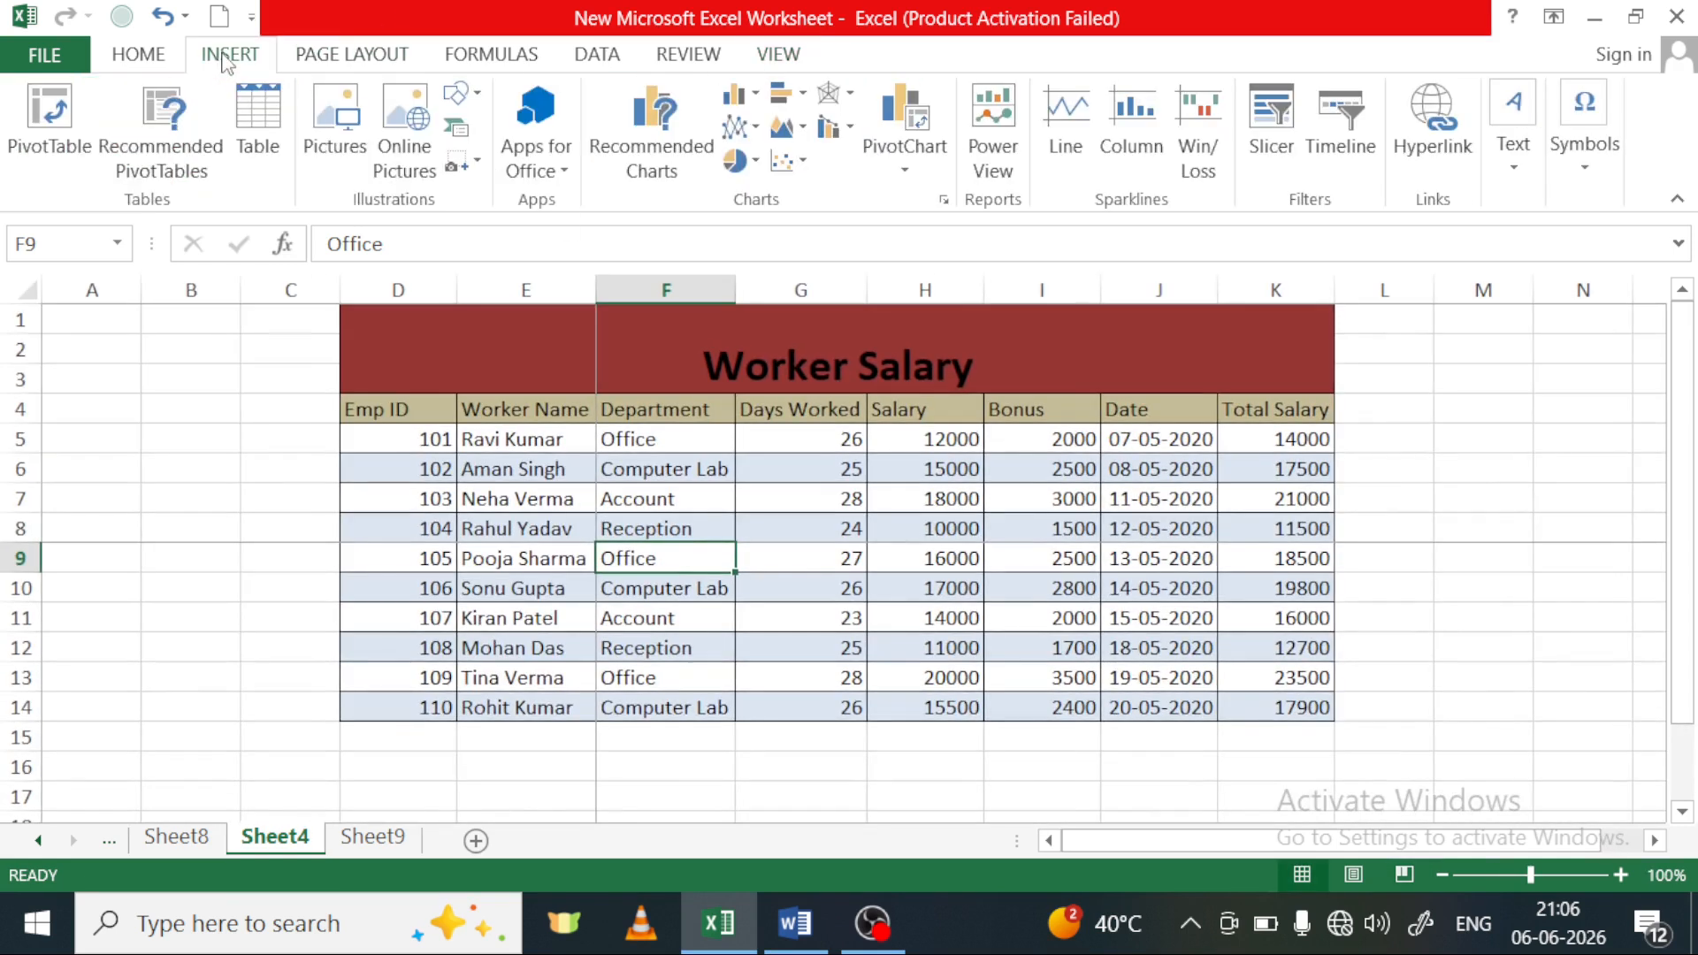
{"action": "left_click", "coordinate": [352, 54]}
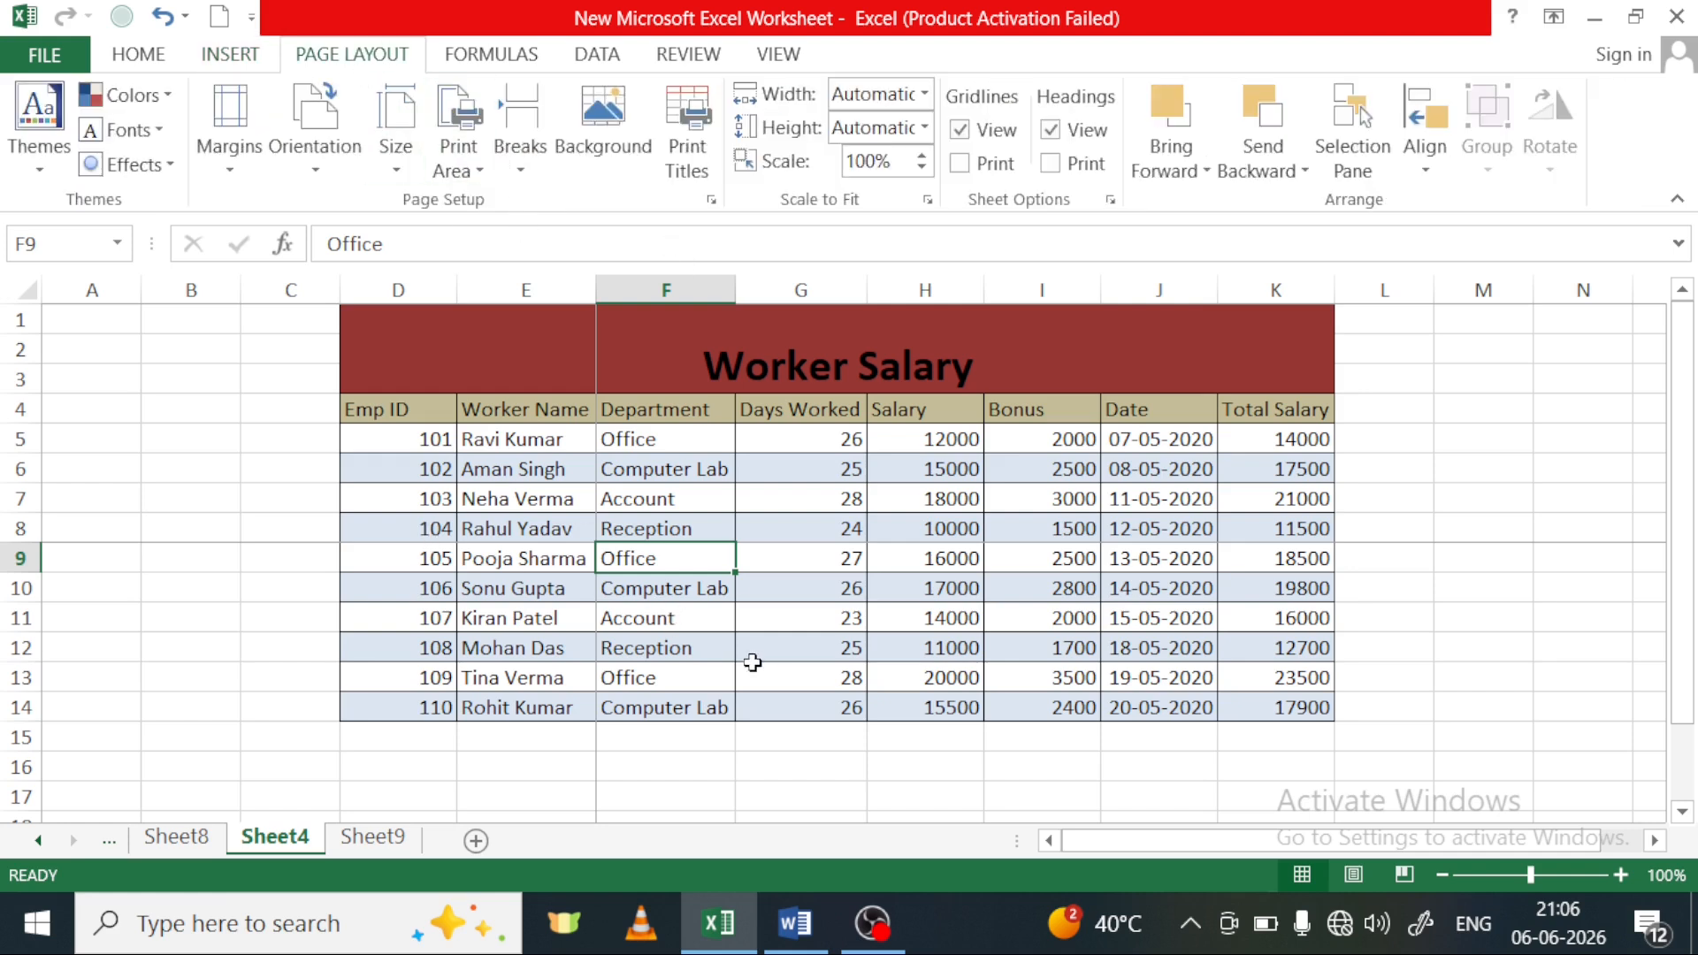
{"action": "left_click", "coordinate": [521, 168]}
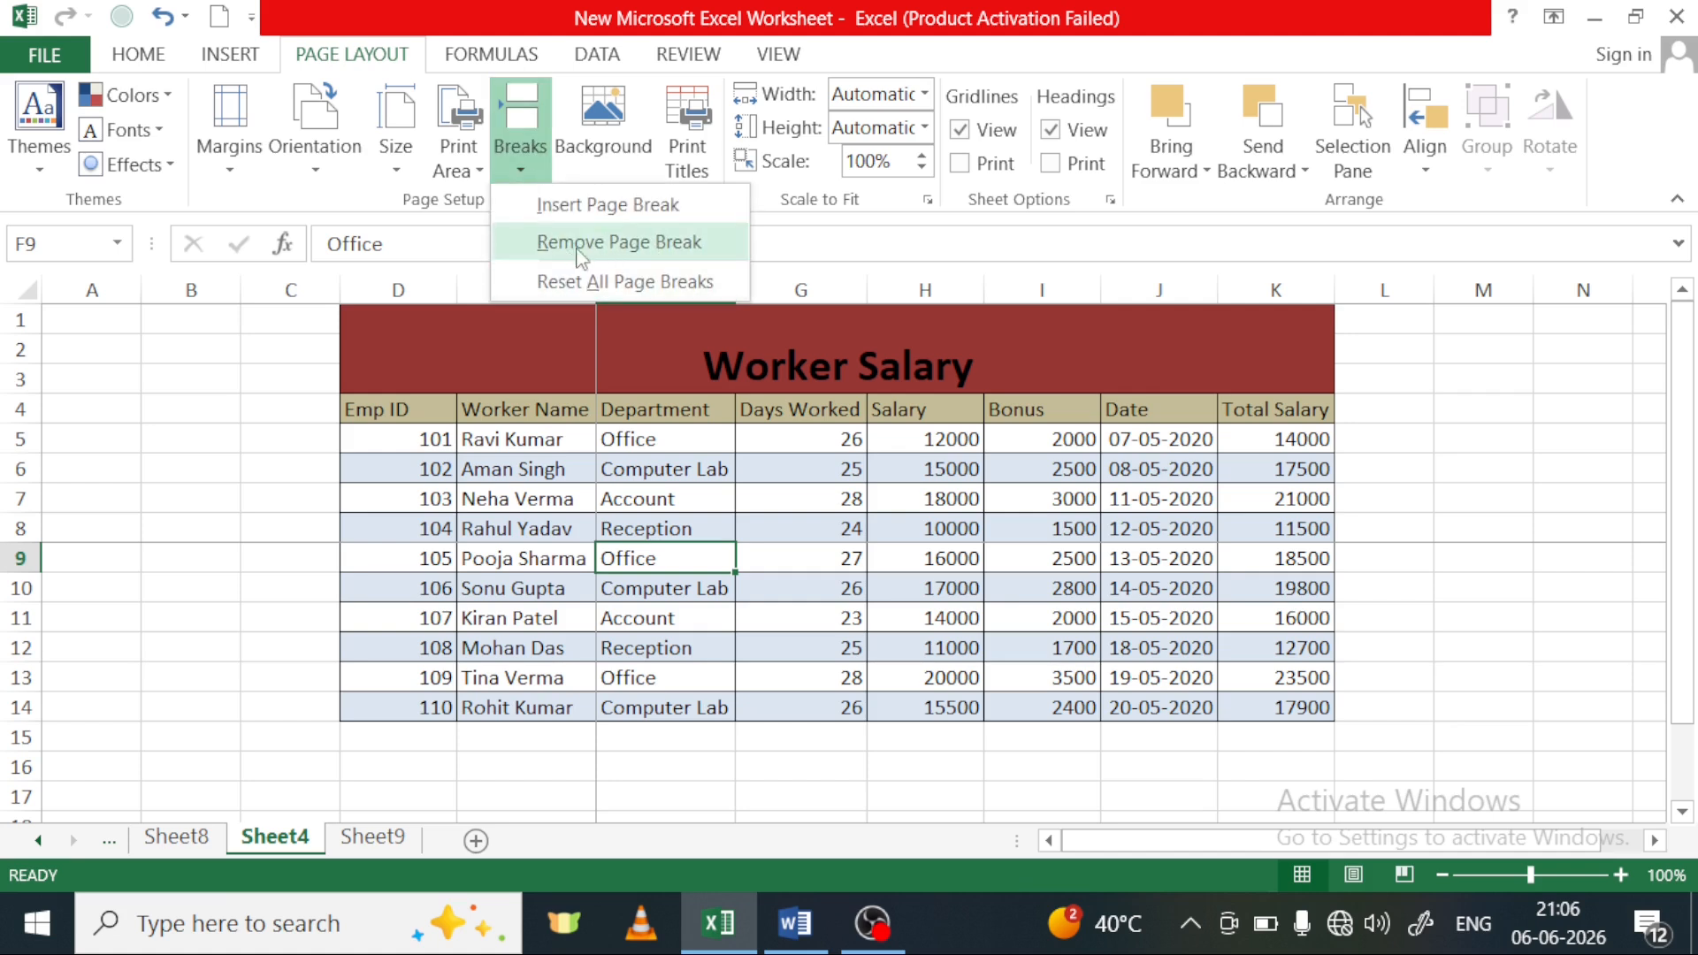
{"action": "left_click", "coordinate": [662, 244]}
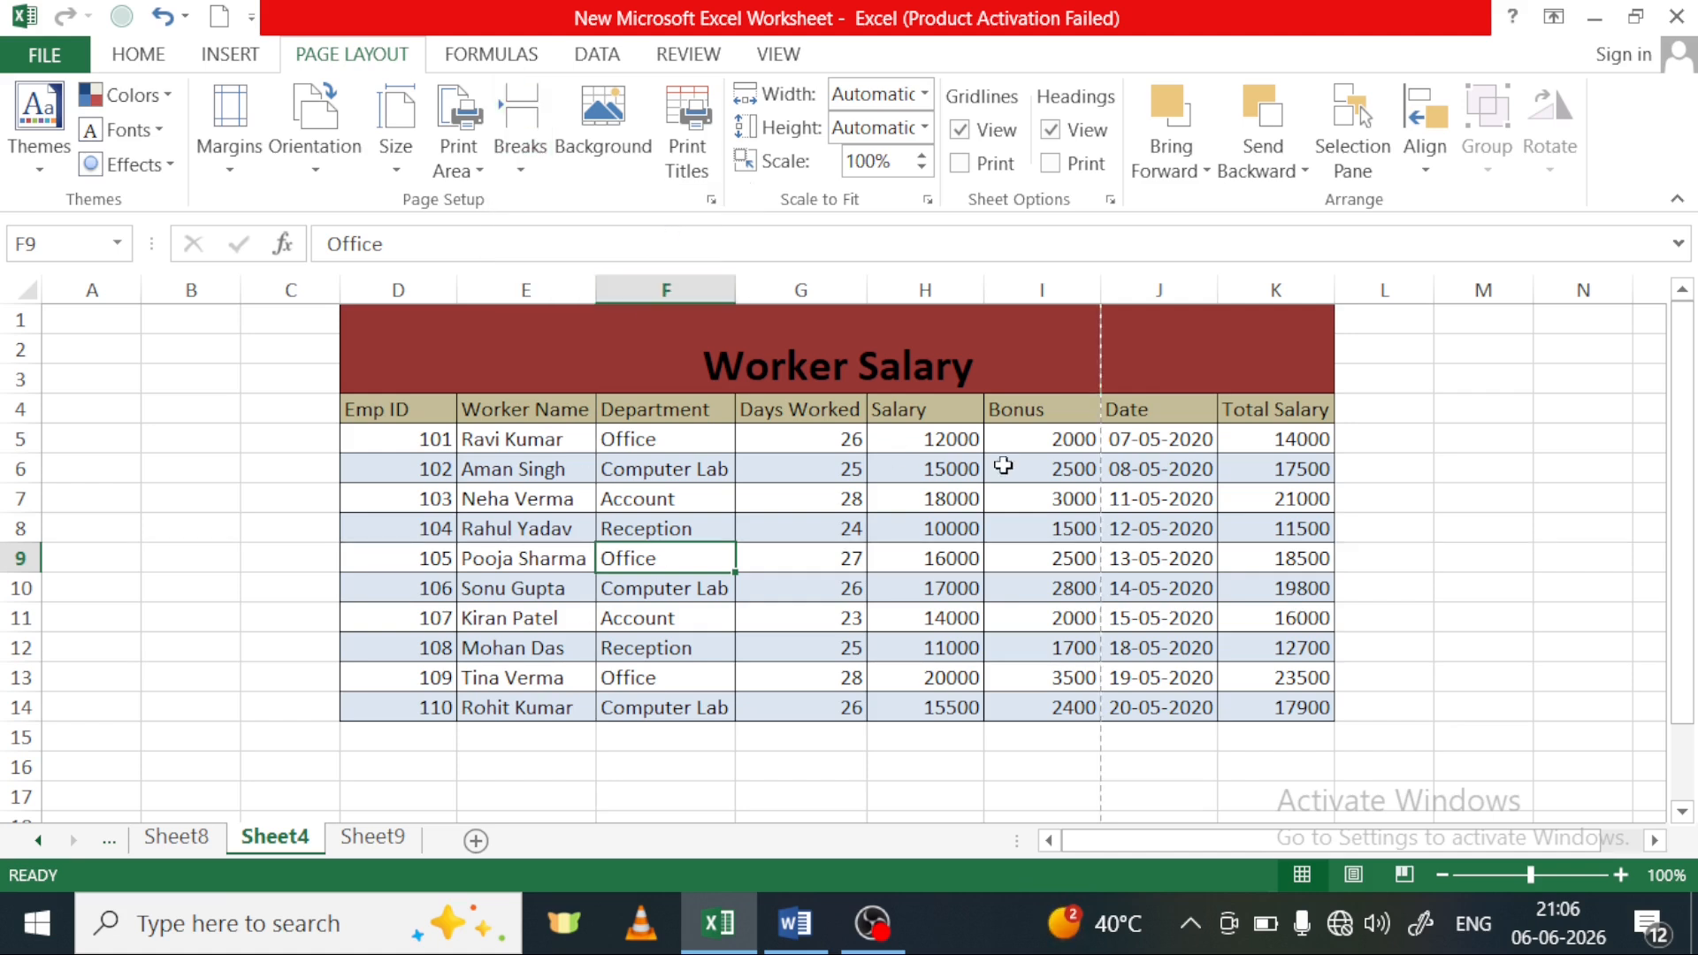
{"action": "left_click", "coordinate": [1424, 559]}
{"action": "left_click", "coordinate": [510, 157]}
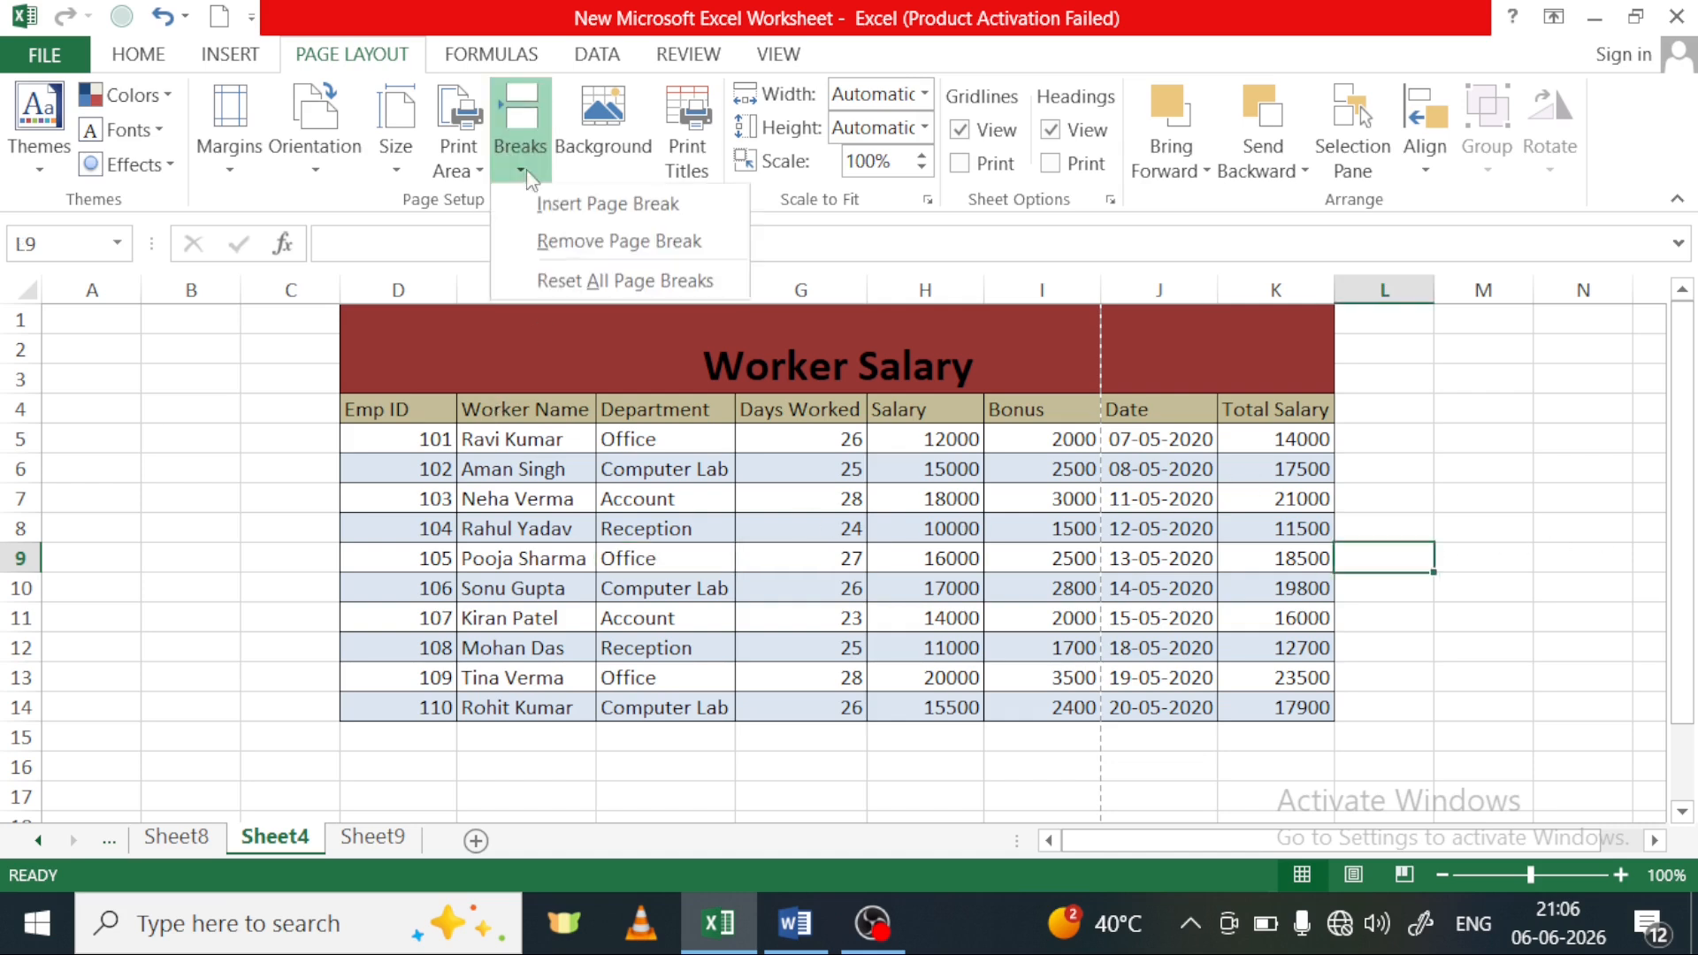
{"action": "left_click", "coordinate": [576, 281]}
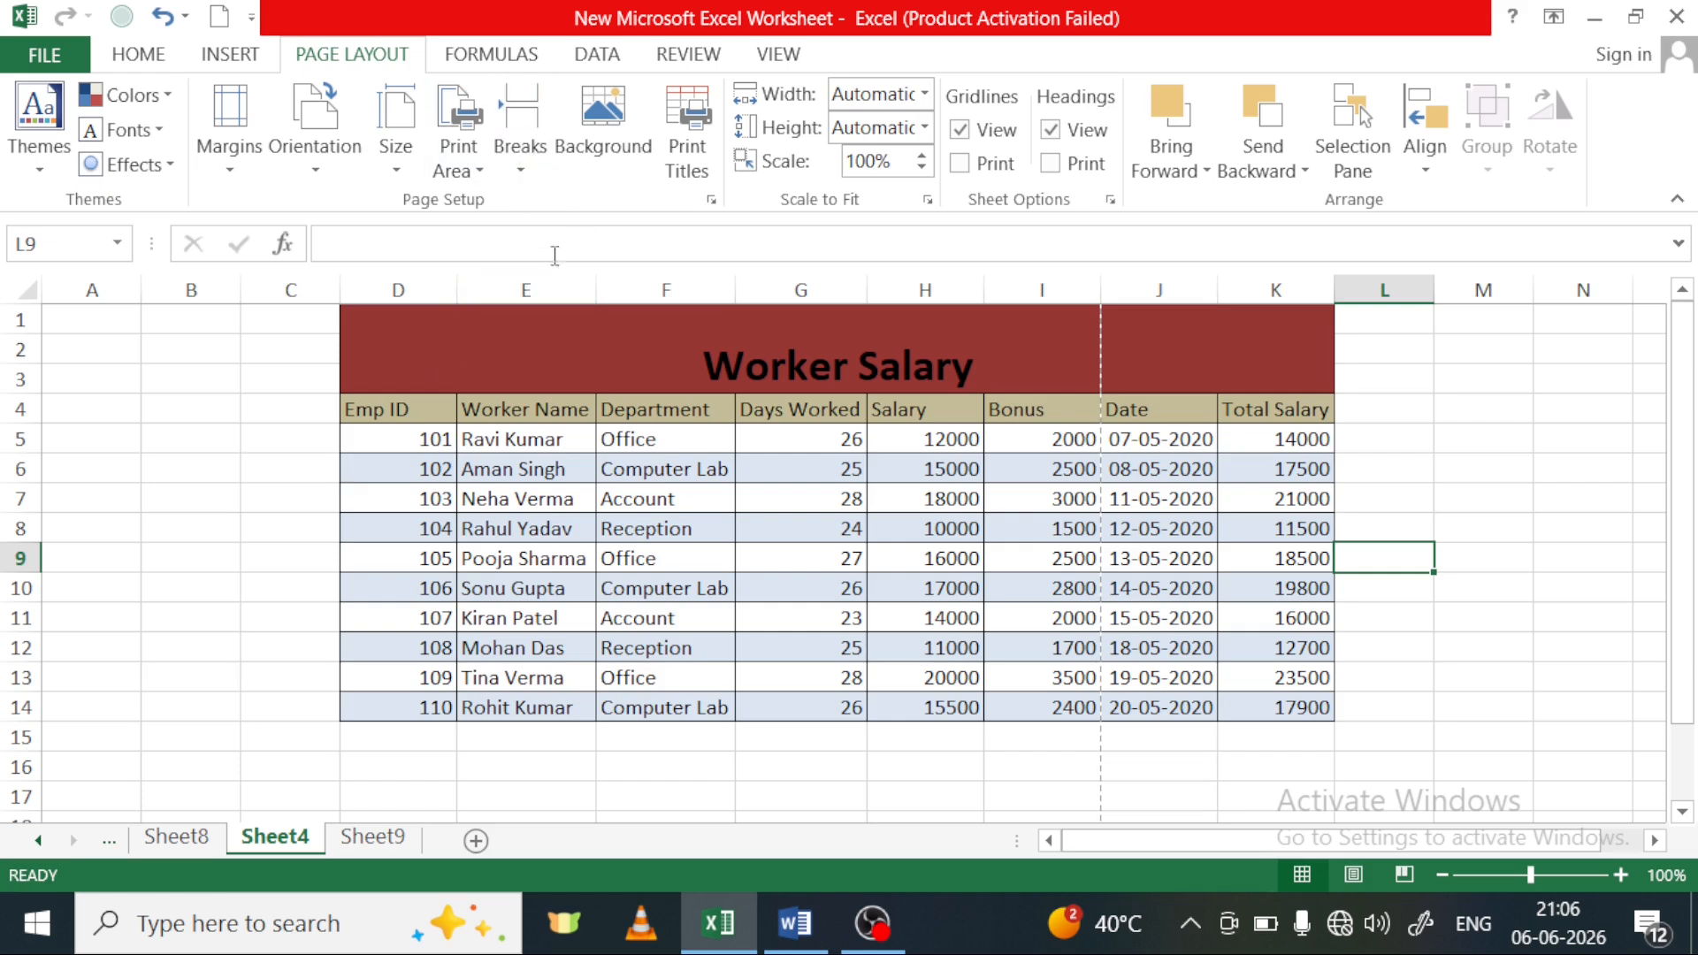
Set the picture "Blue and Green Modern Business Strategies Book Cover" from the Pictures folder as Sheet4's background
{"action": "left_click", "coordinate": [600, 141]}
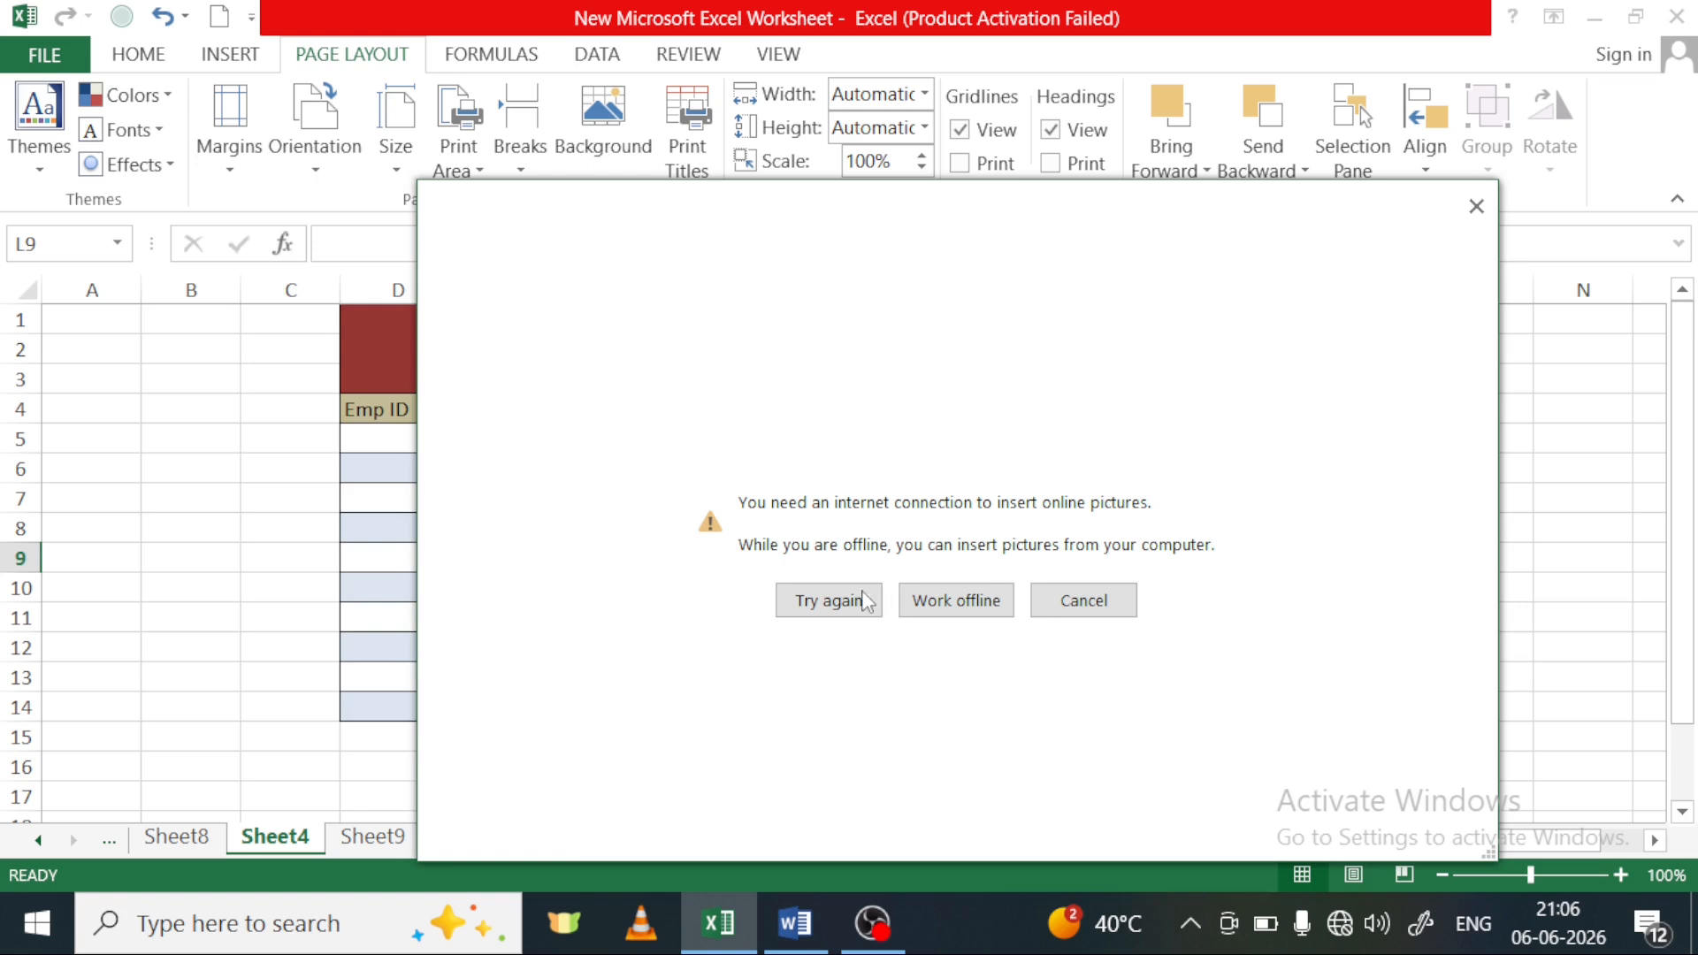
{"action": "left_click", "coordinate": [950, 601]}
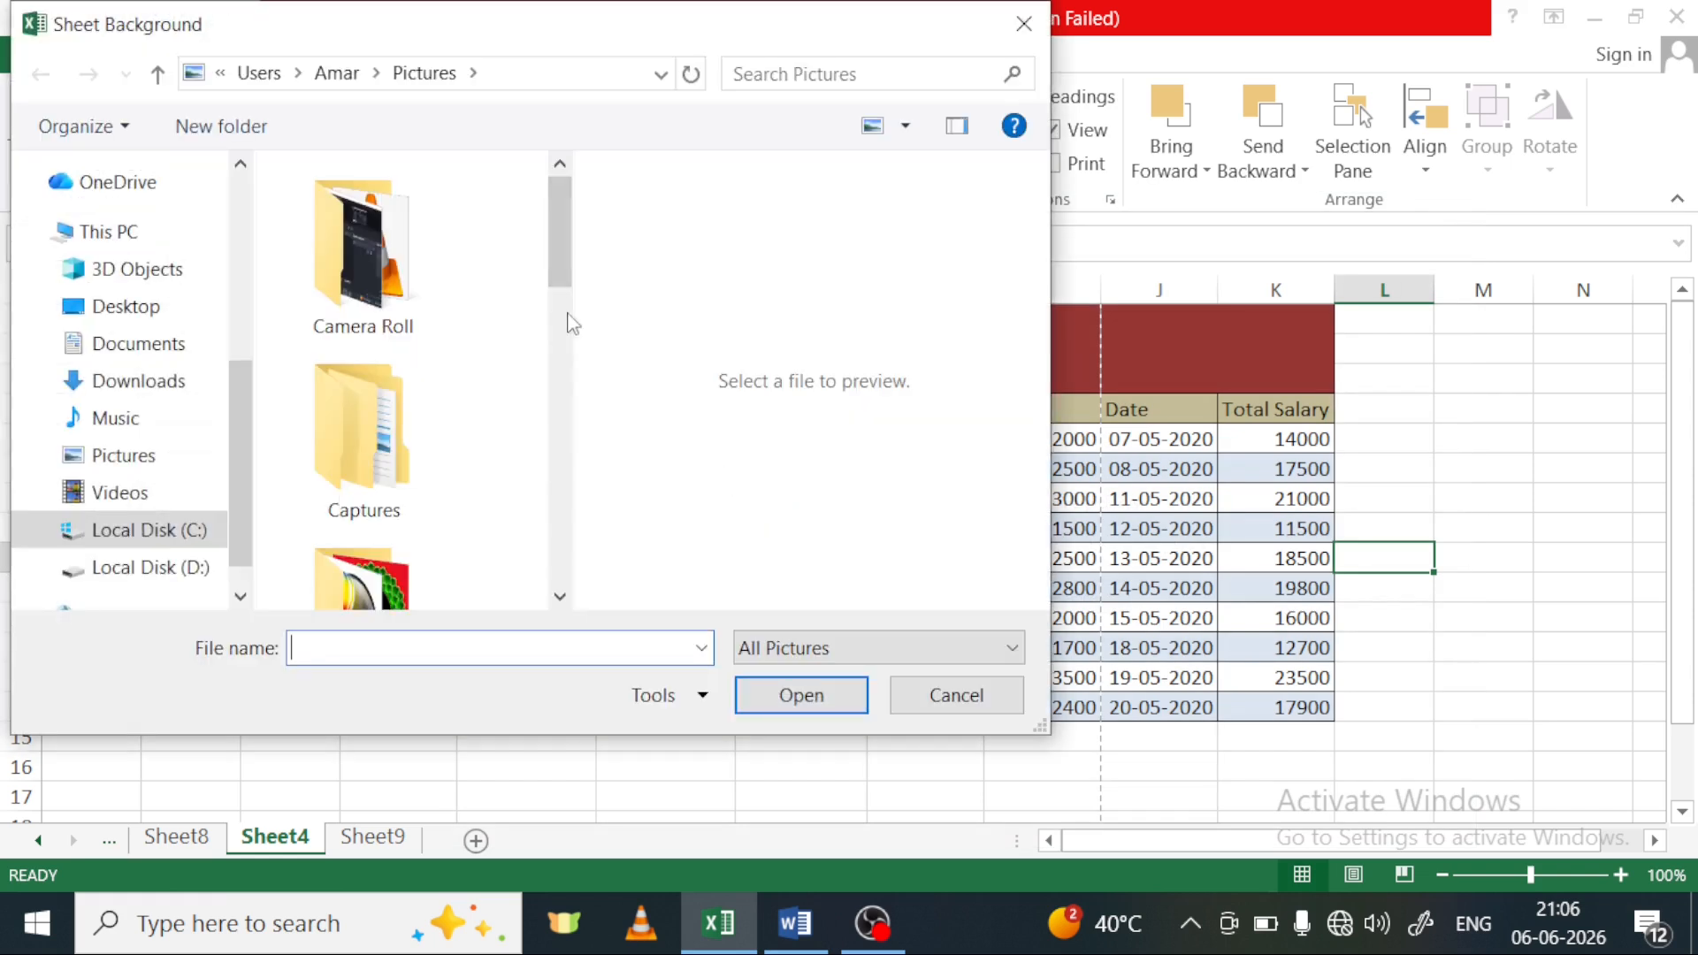
{"action": "left_click_drag", "start_coordinate": [559, 253], "coordinate": [554, 340]}
{"action": "left_click", "coordinate": [396, 480]}
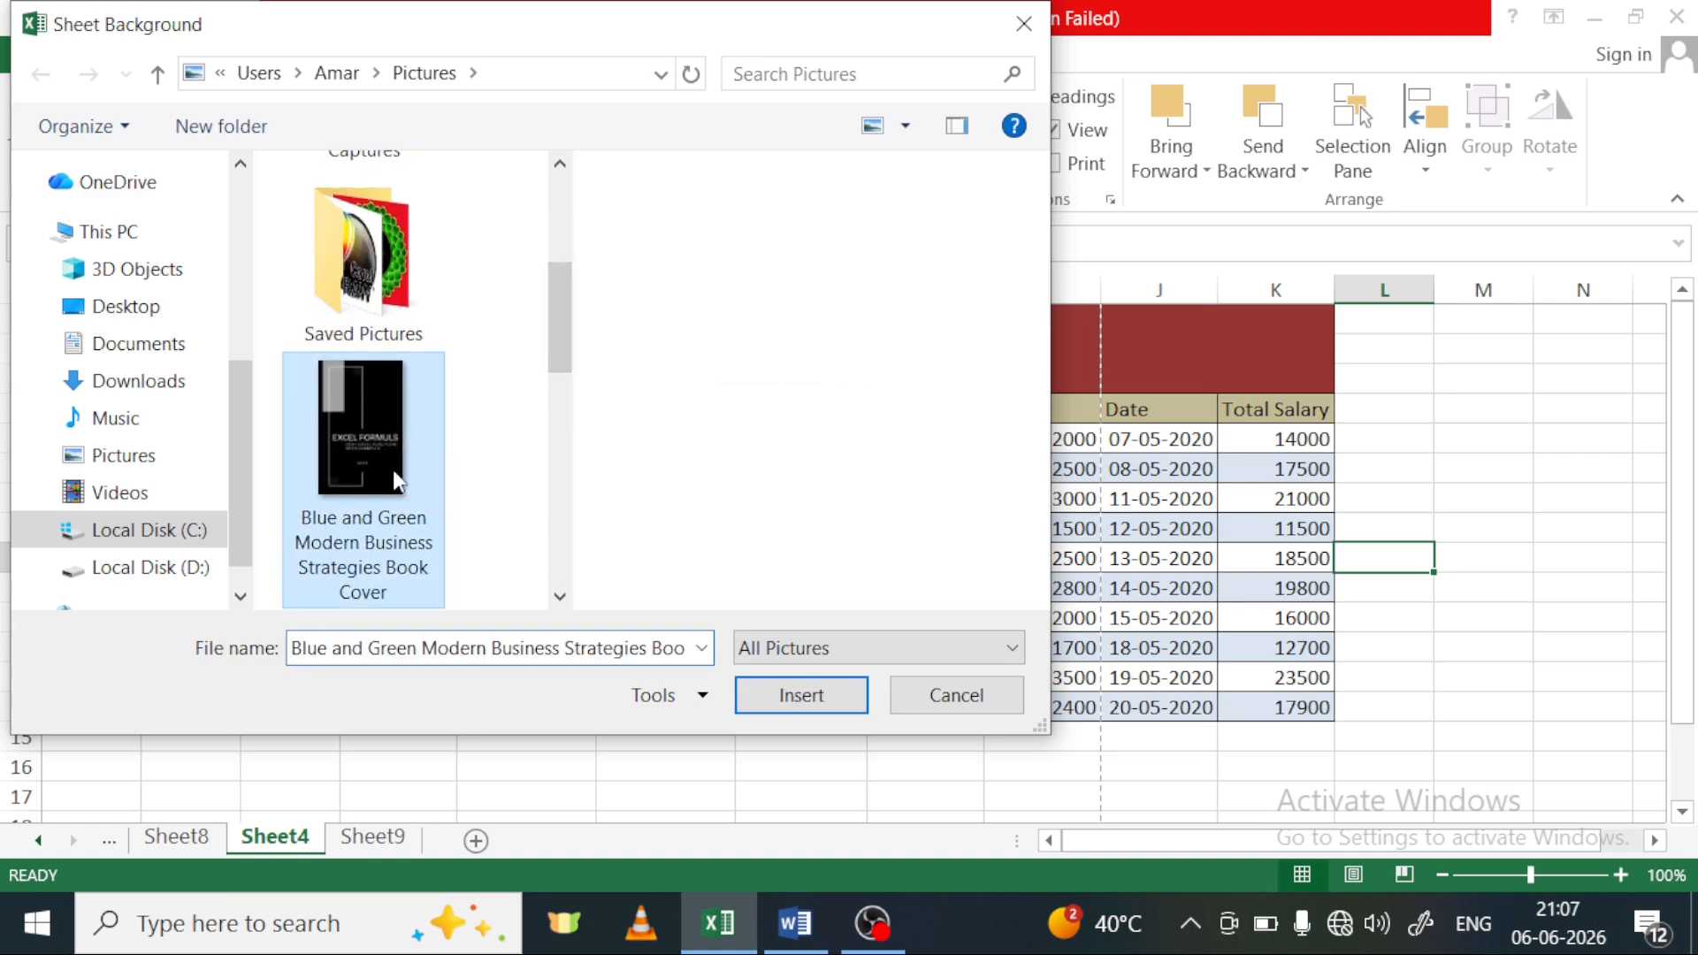
{"action": "left_click", "coordinate": [827, 696]}
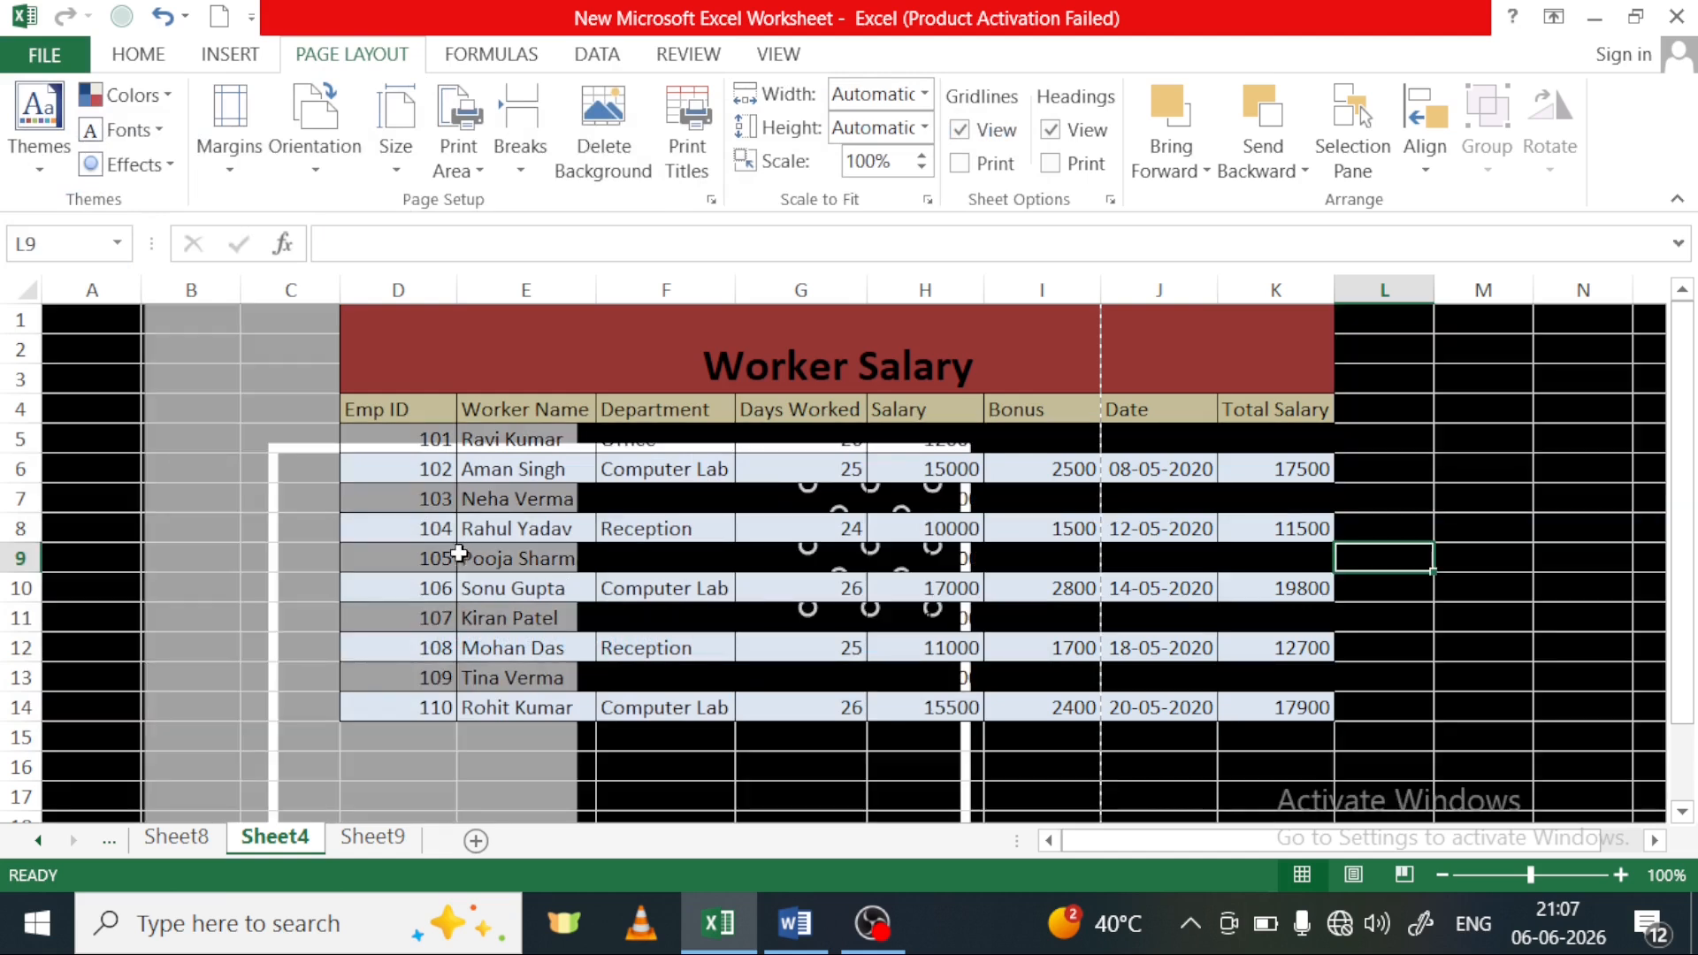
Examine the background picture down the sheet and delete it from Sheet4
{"action": "scroll", "coordinate": [478, 557], "scroll_direction": "down", "scroll_amount": 11}
{"action": "scroll", "coordinate": [478, 559], "scroll_direction": "down", "scroll_amount": 20}
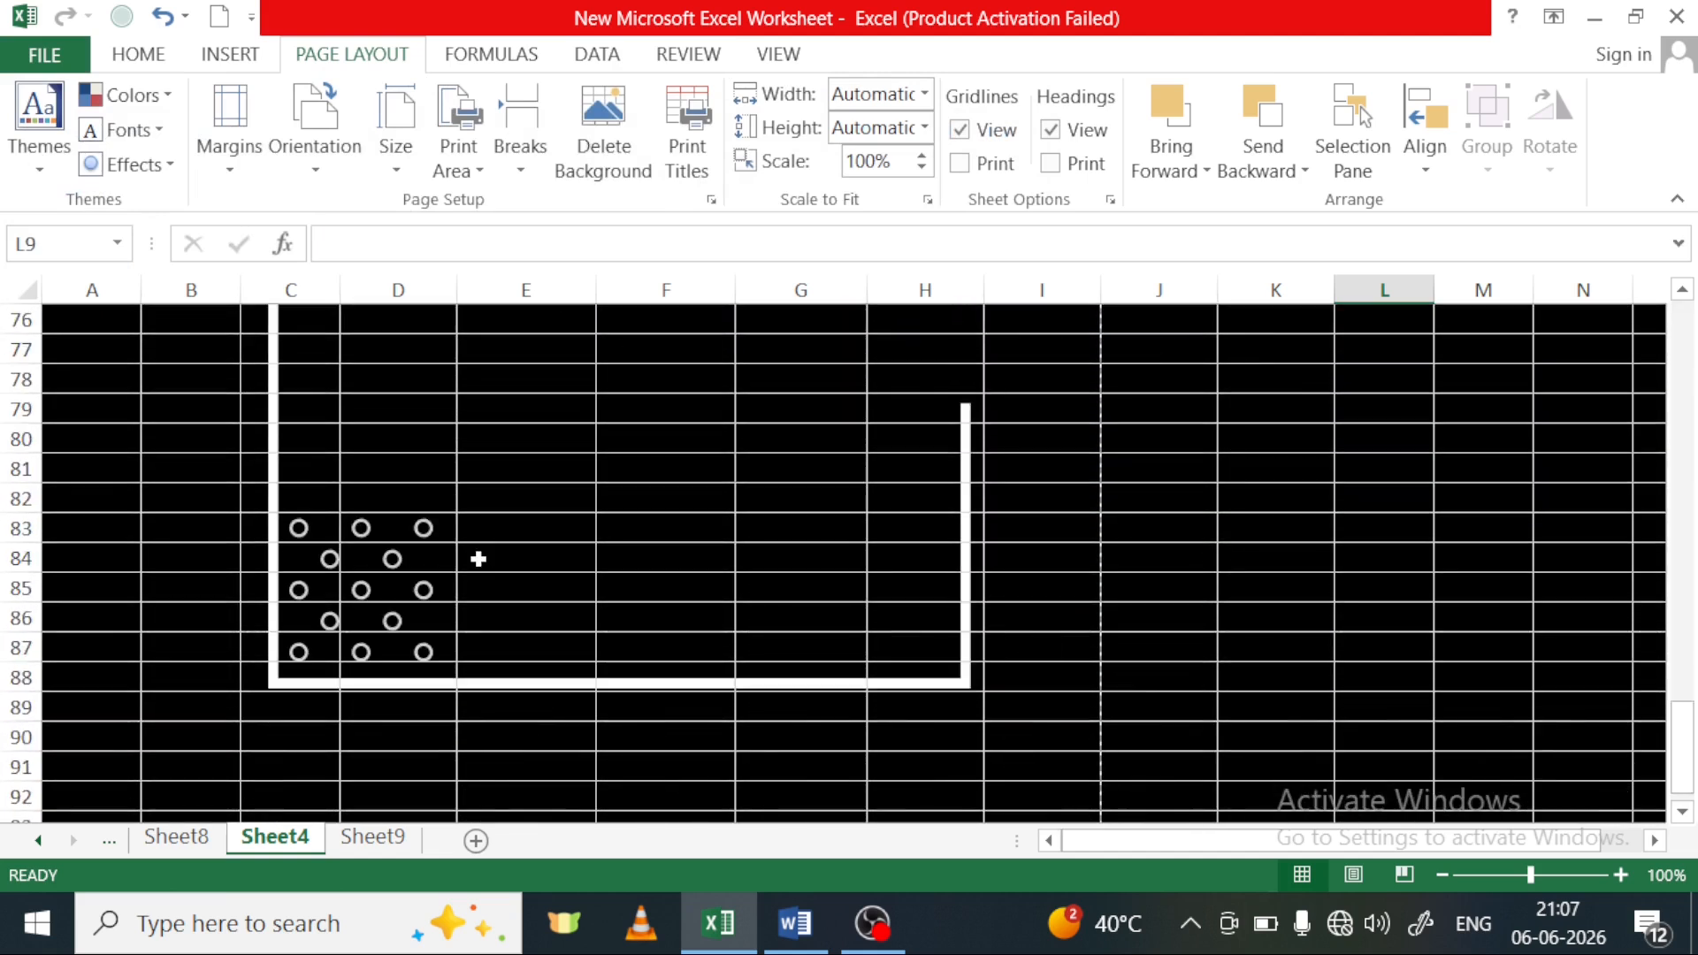
{"action": "scroll", "coordinate": [478, 559], "scroll_direction": "up", "scroll_amount": 7}
{"action": "scroll", "coordinate": [477, 559], "scroll_direction": "up", "scroll_amount": 17}
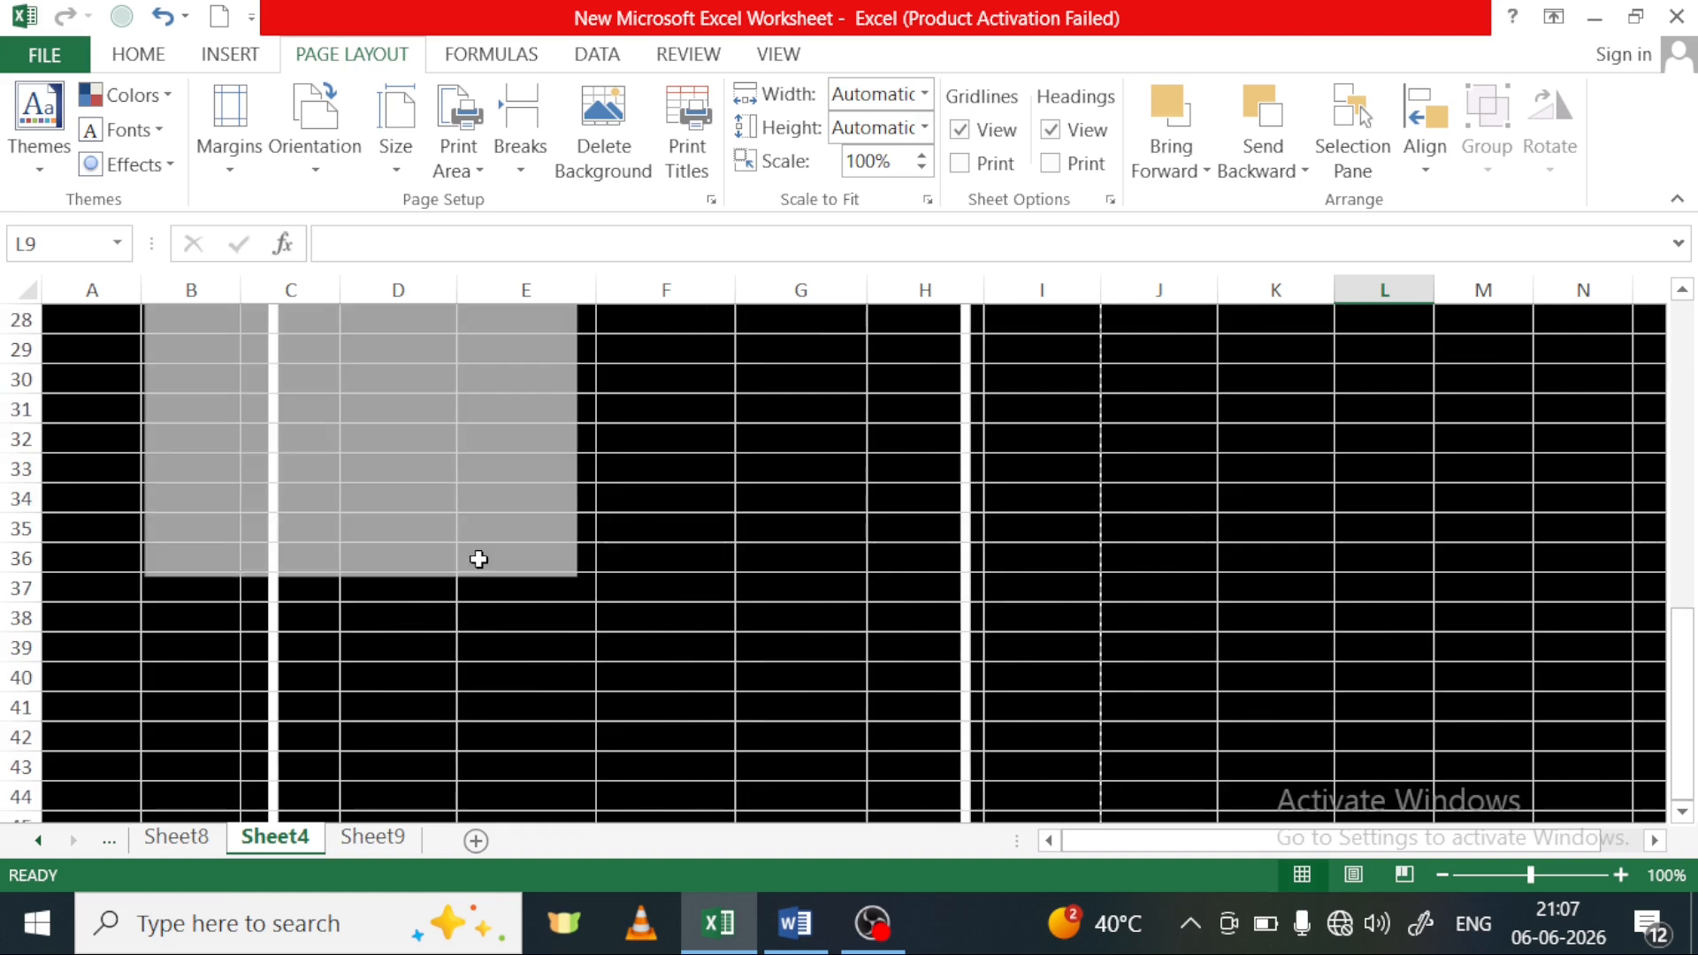
{"action": "scroll", "coordinate": [477, 558], "scroll_direction": "up", "scroll_amount": 9}
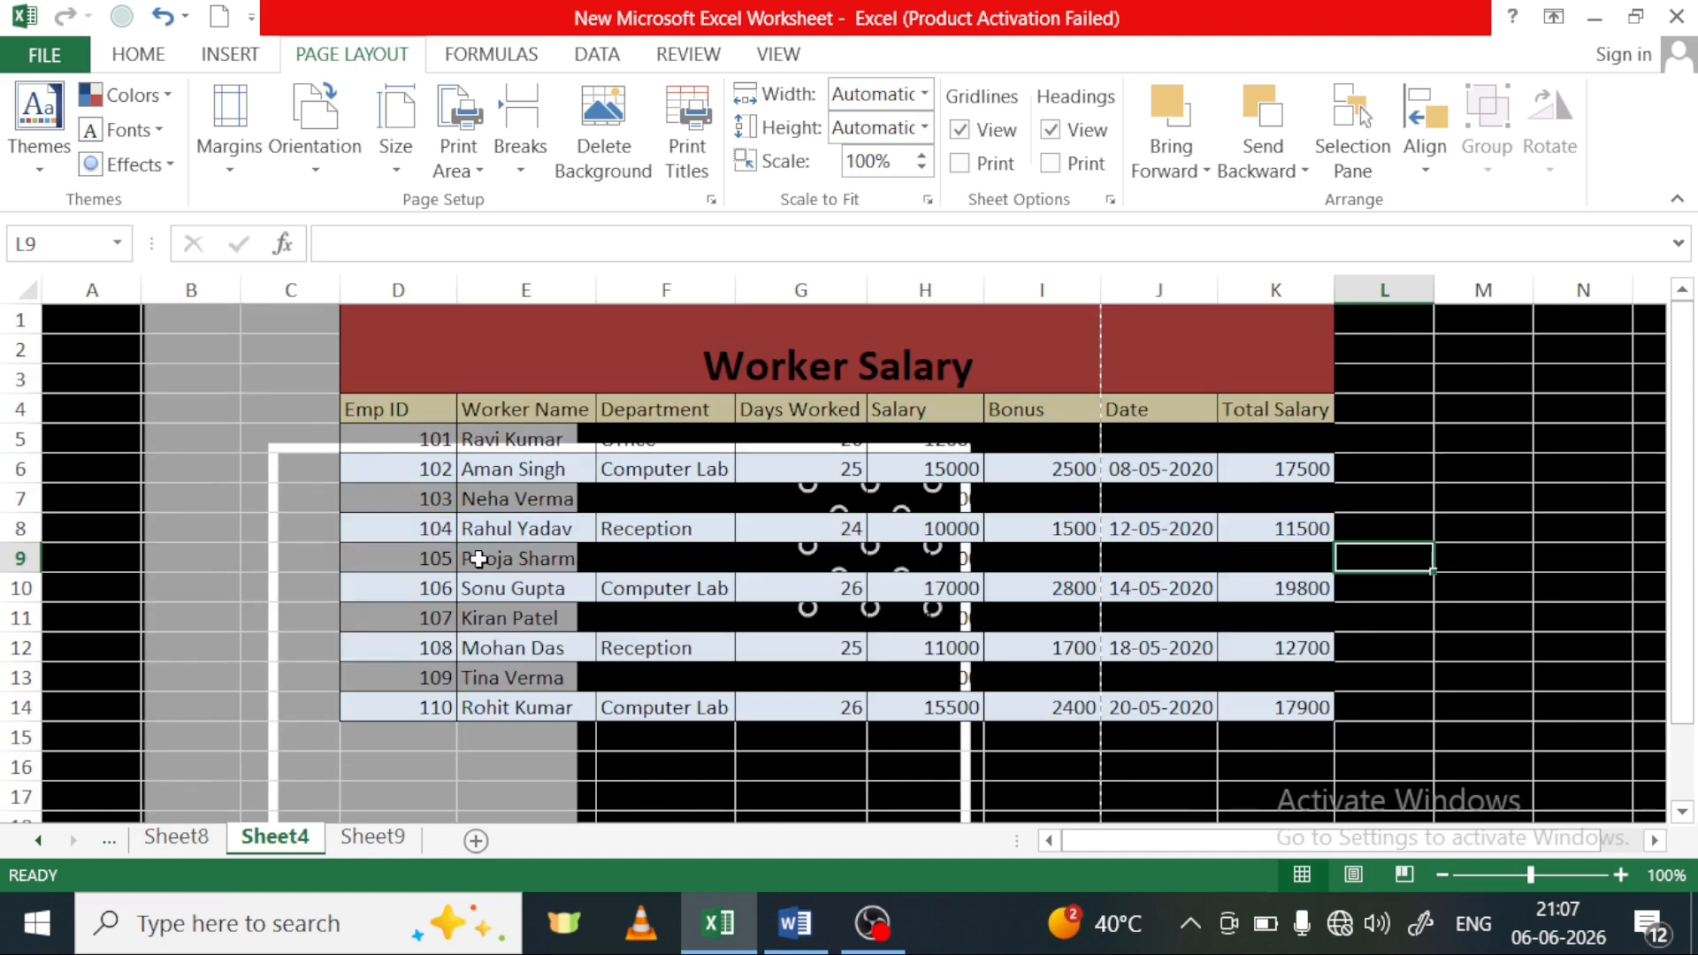
{"action": "left_click", "coordinate": [599, 168]}
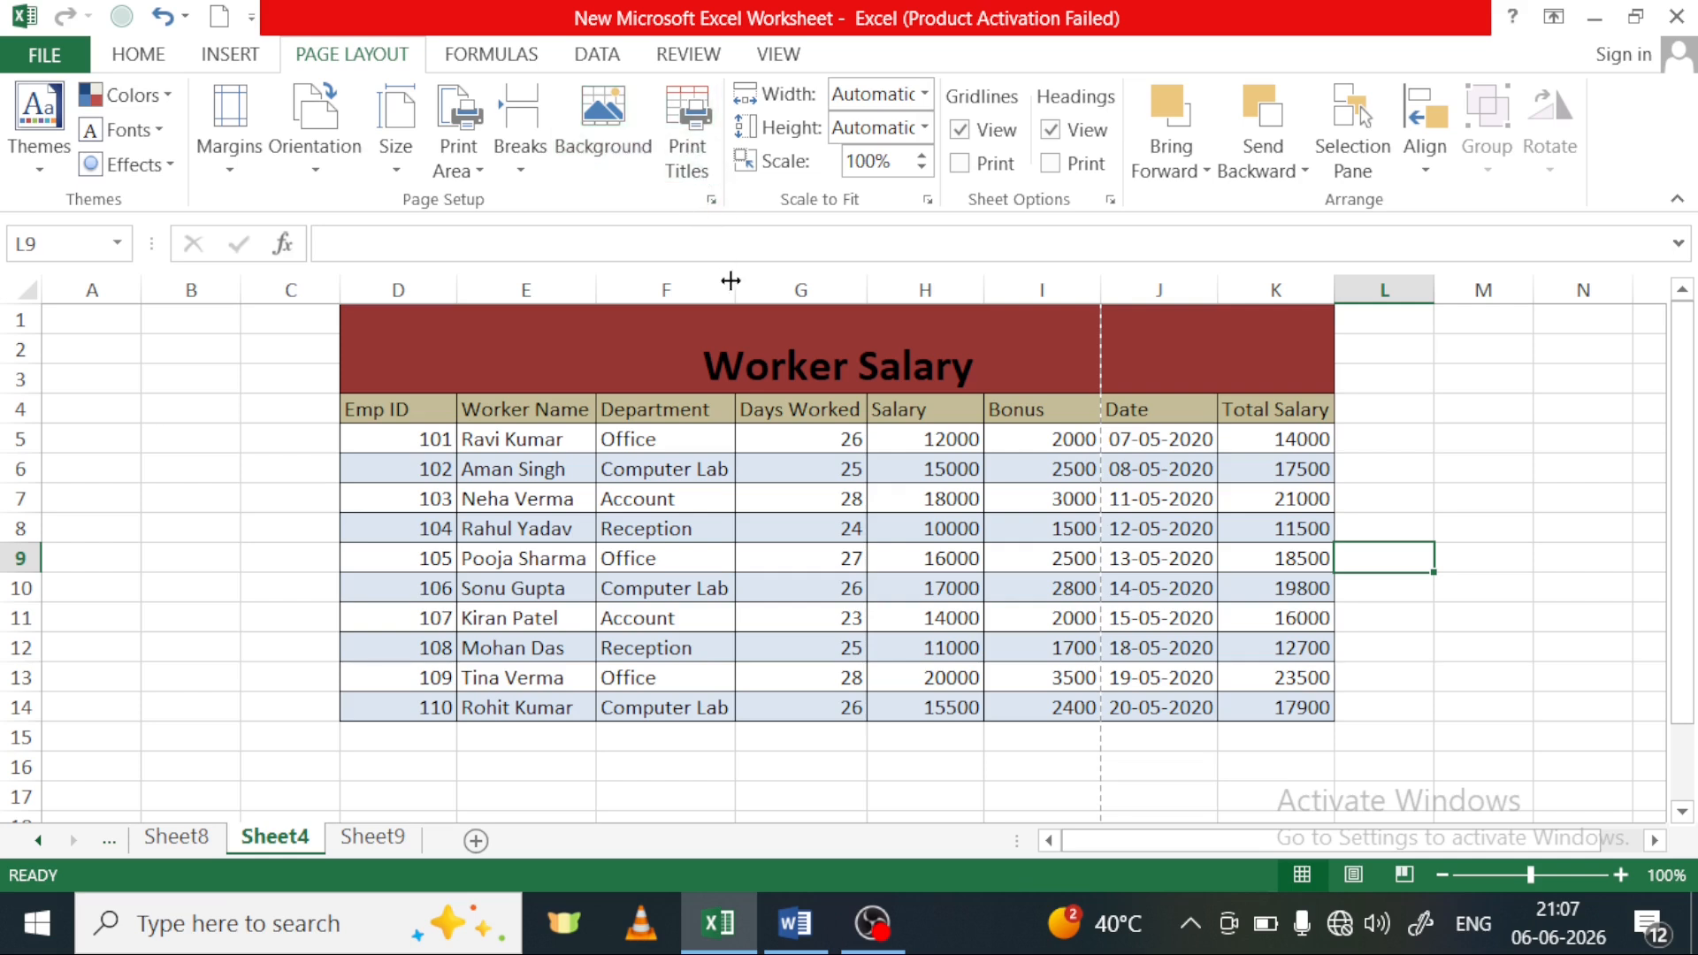
Select header row 4 of the Worker Salary table, deselect it, and show Sheet4's print preview with the first page enlarged
{"action": "left_click", "coordinate": [1425, 435]}
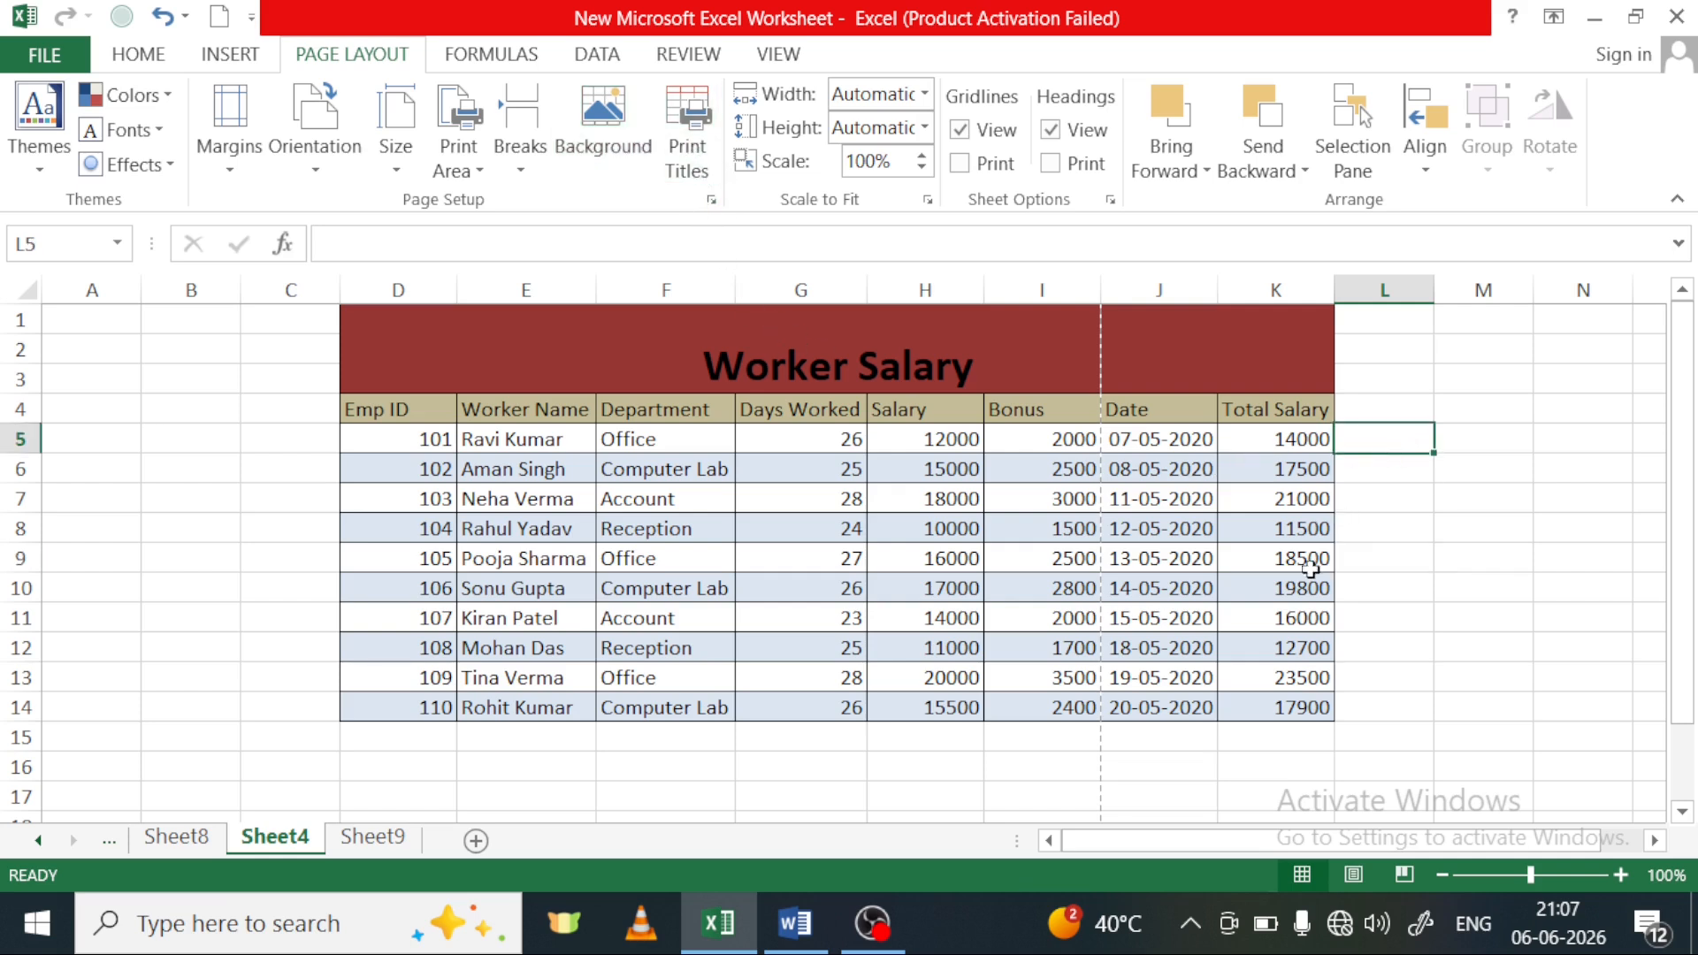
{"action": "left_click", "coordinate": [1410, 603]}
{"action": "left_click", "coordinate": [1404, 500]}
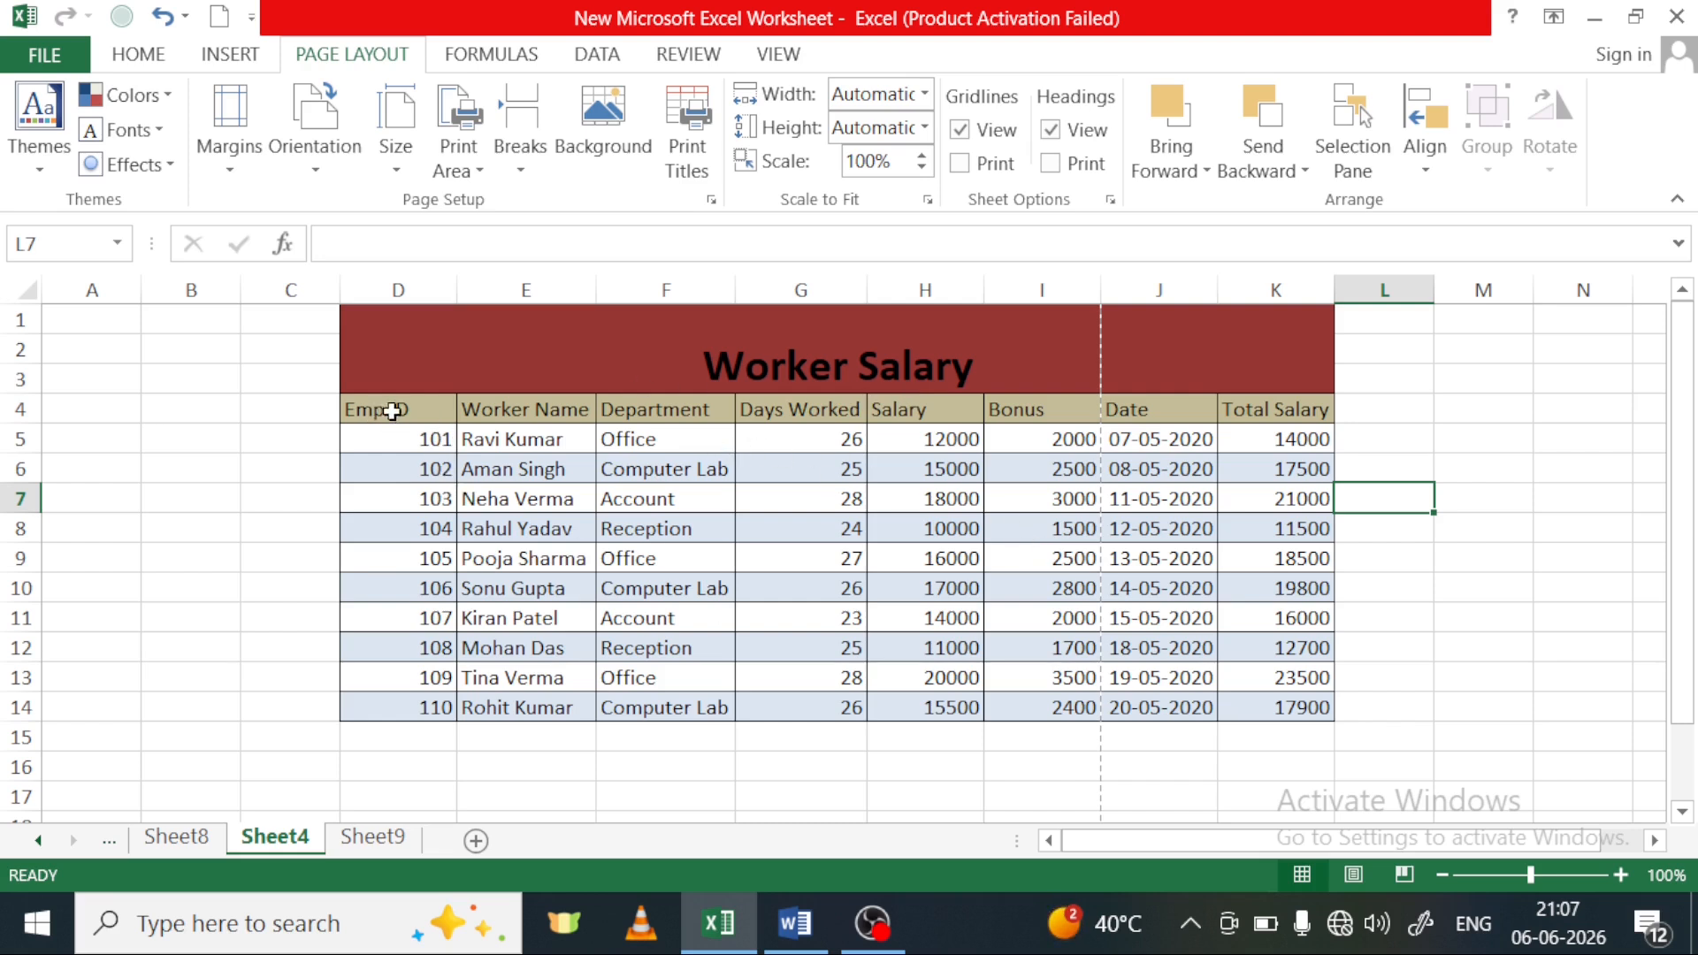
{"action": "left_click", "coordinate": [13, 411]}
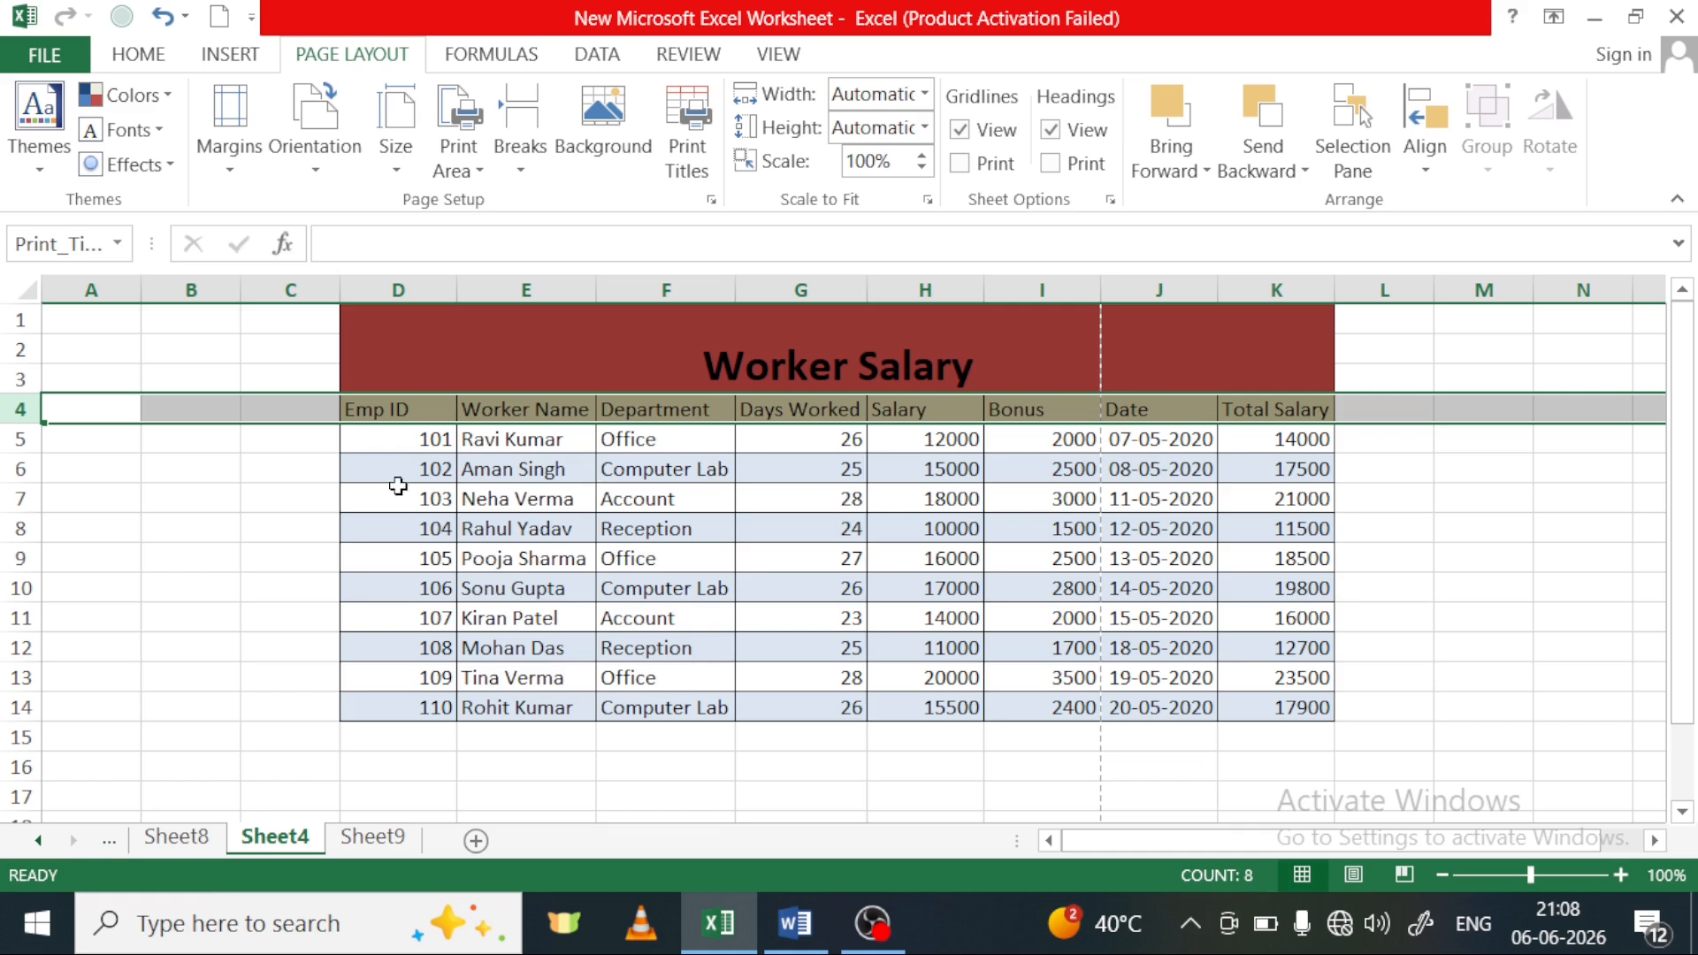
{"action": "left_click", "coordinate": [320, 559]}
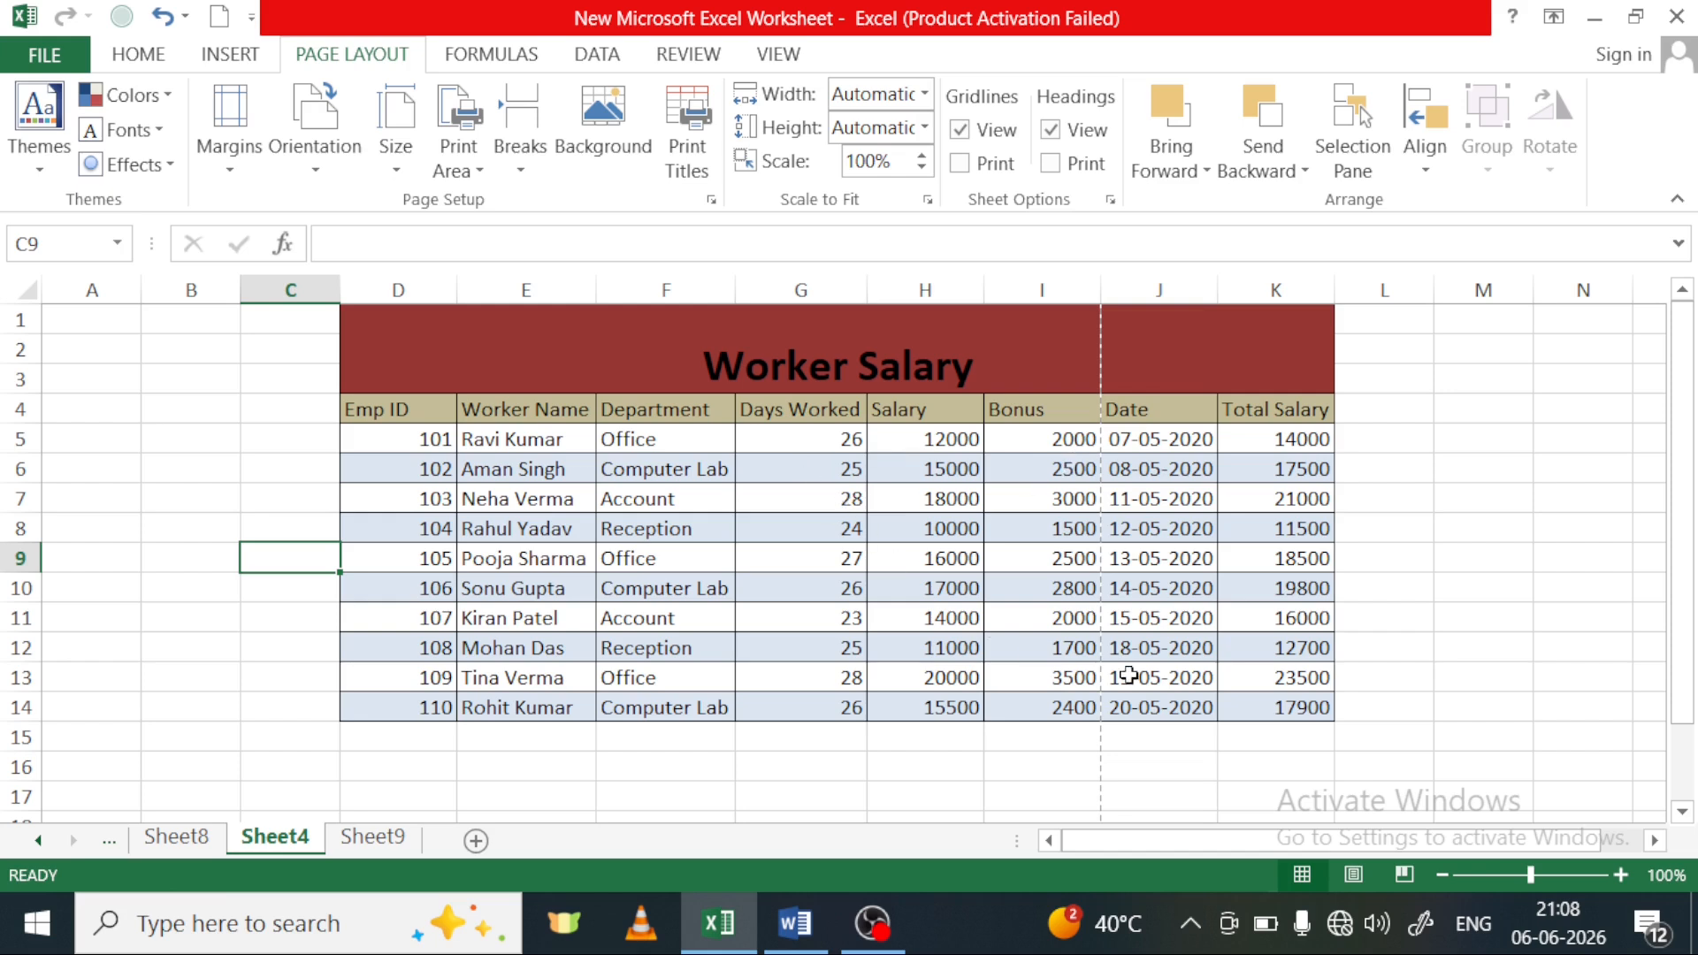
{"action": "key", "text": "ctrl+p"}
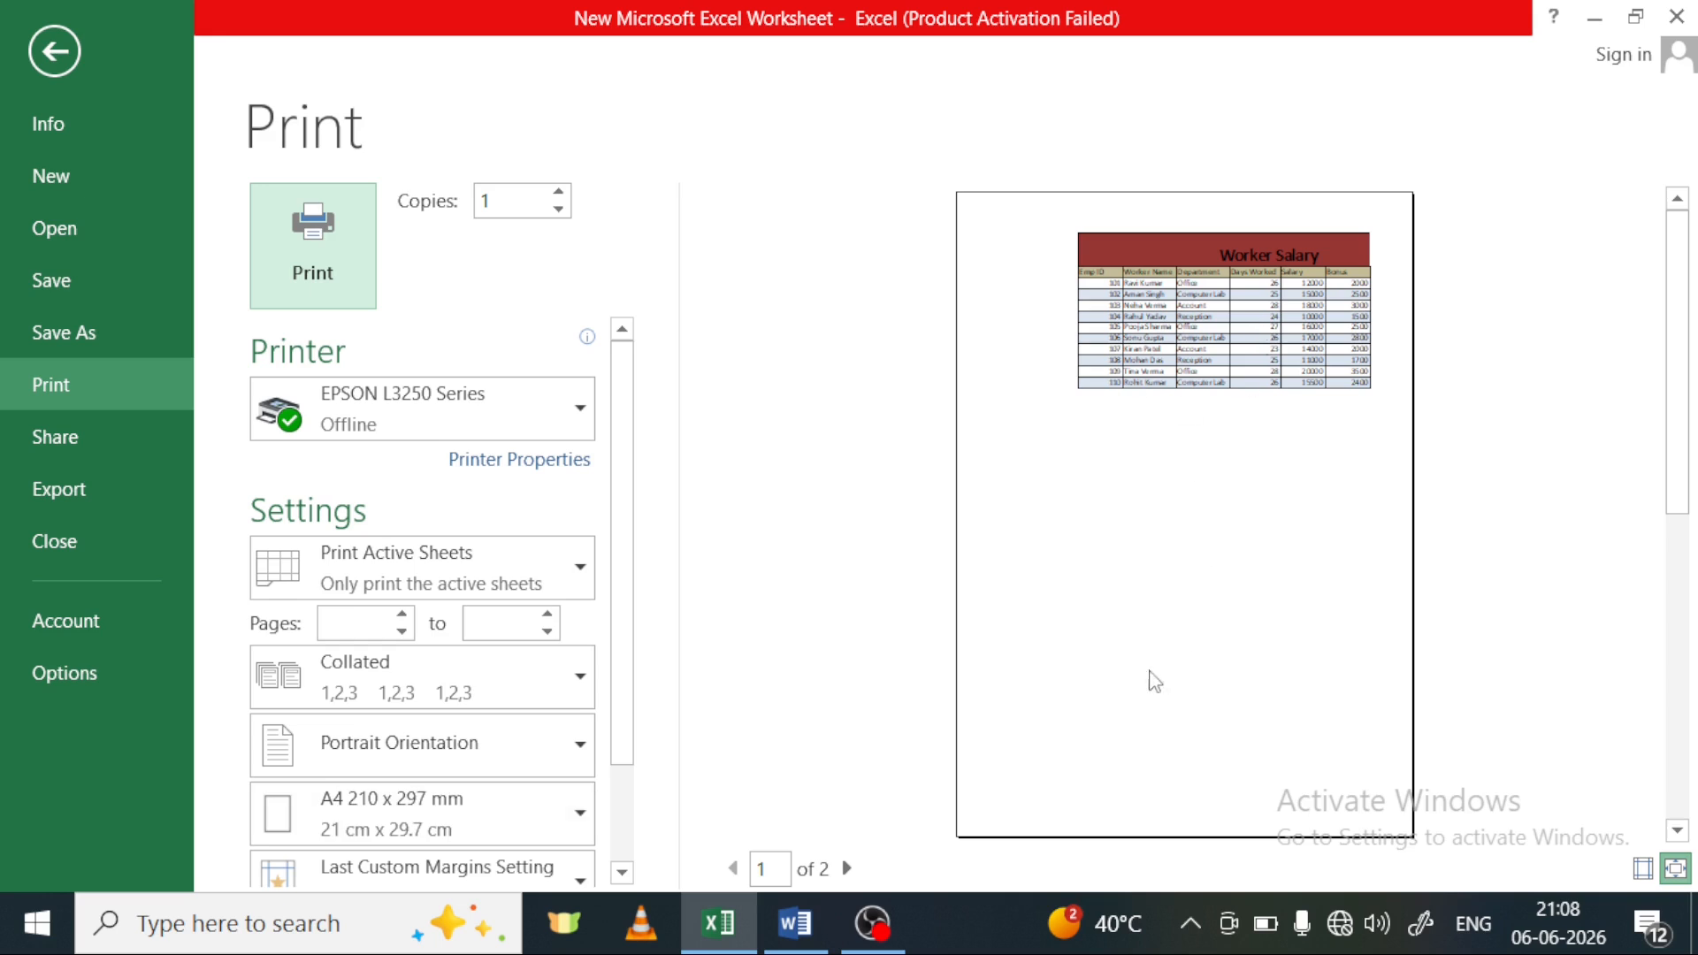
{"action": "left_click", "coordinate": [1239, 463]}
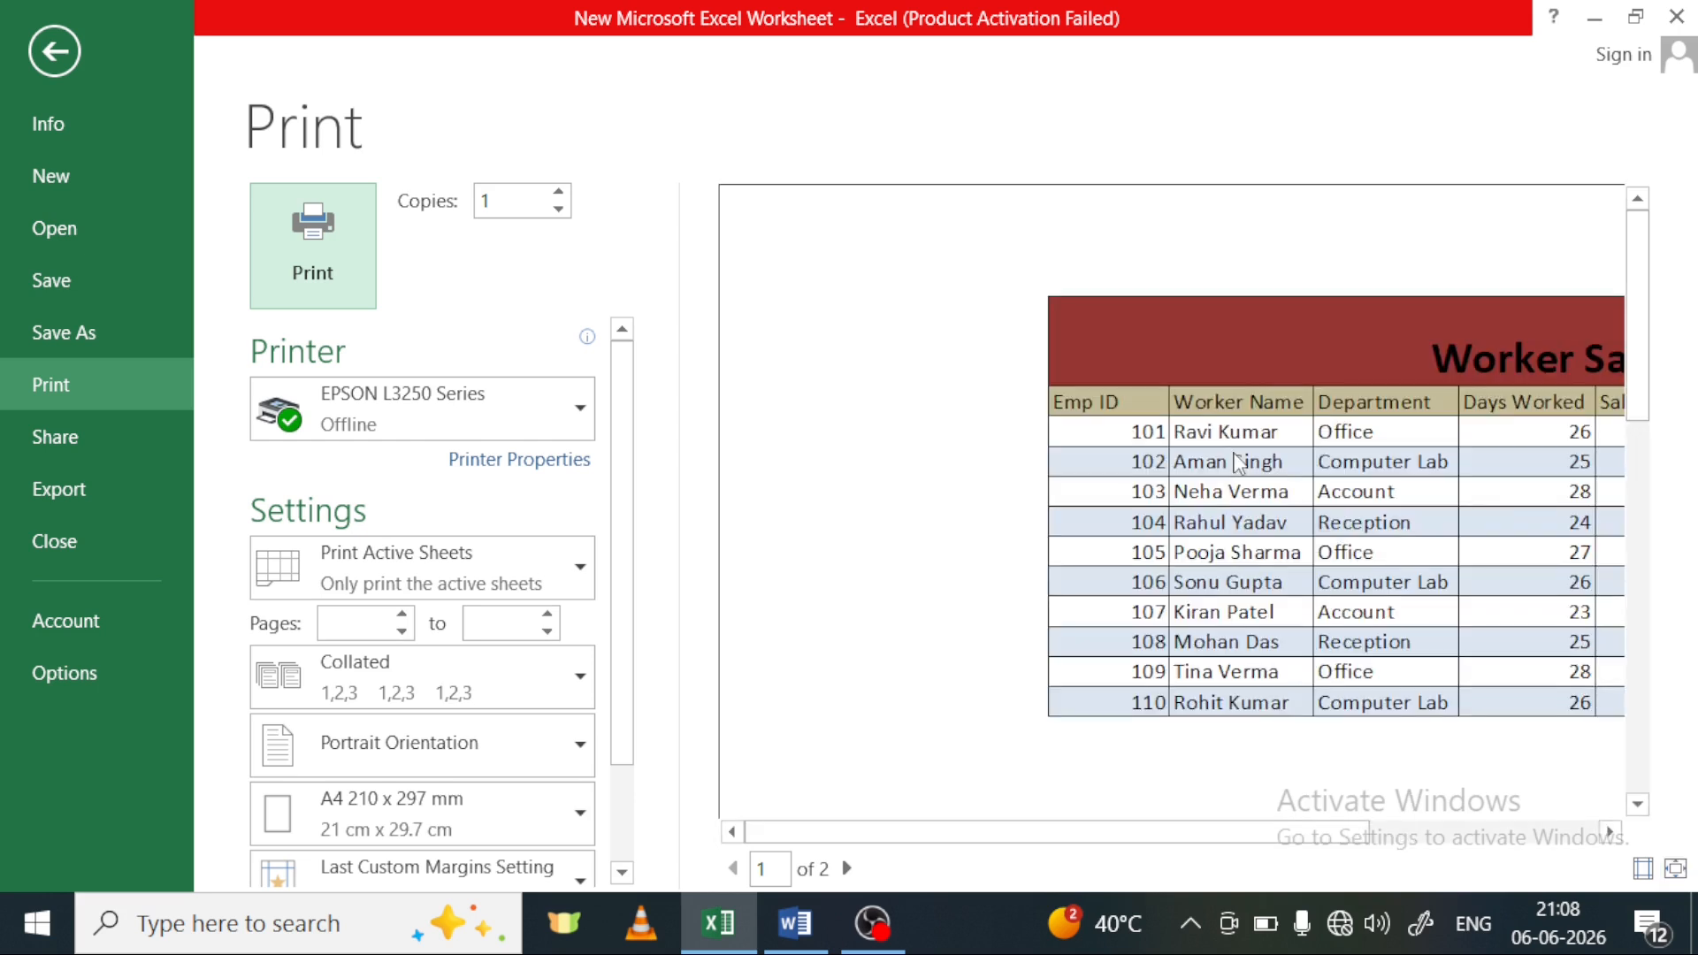
Examine both pages of the Worker Salary table in the print preview and return to cell E7 on Sheet4
{"action": "left_click_drag", "start_coordinate": [1156, 833], "coordinate": [1271, 838]}
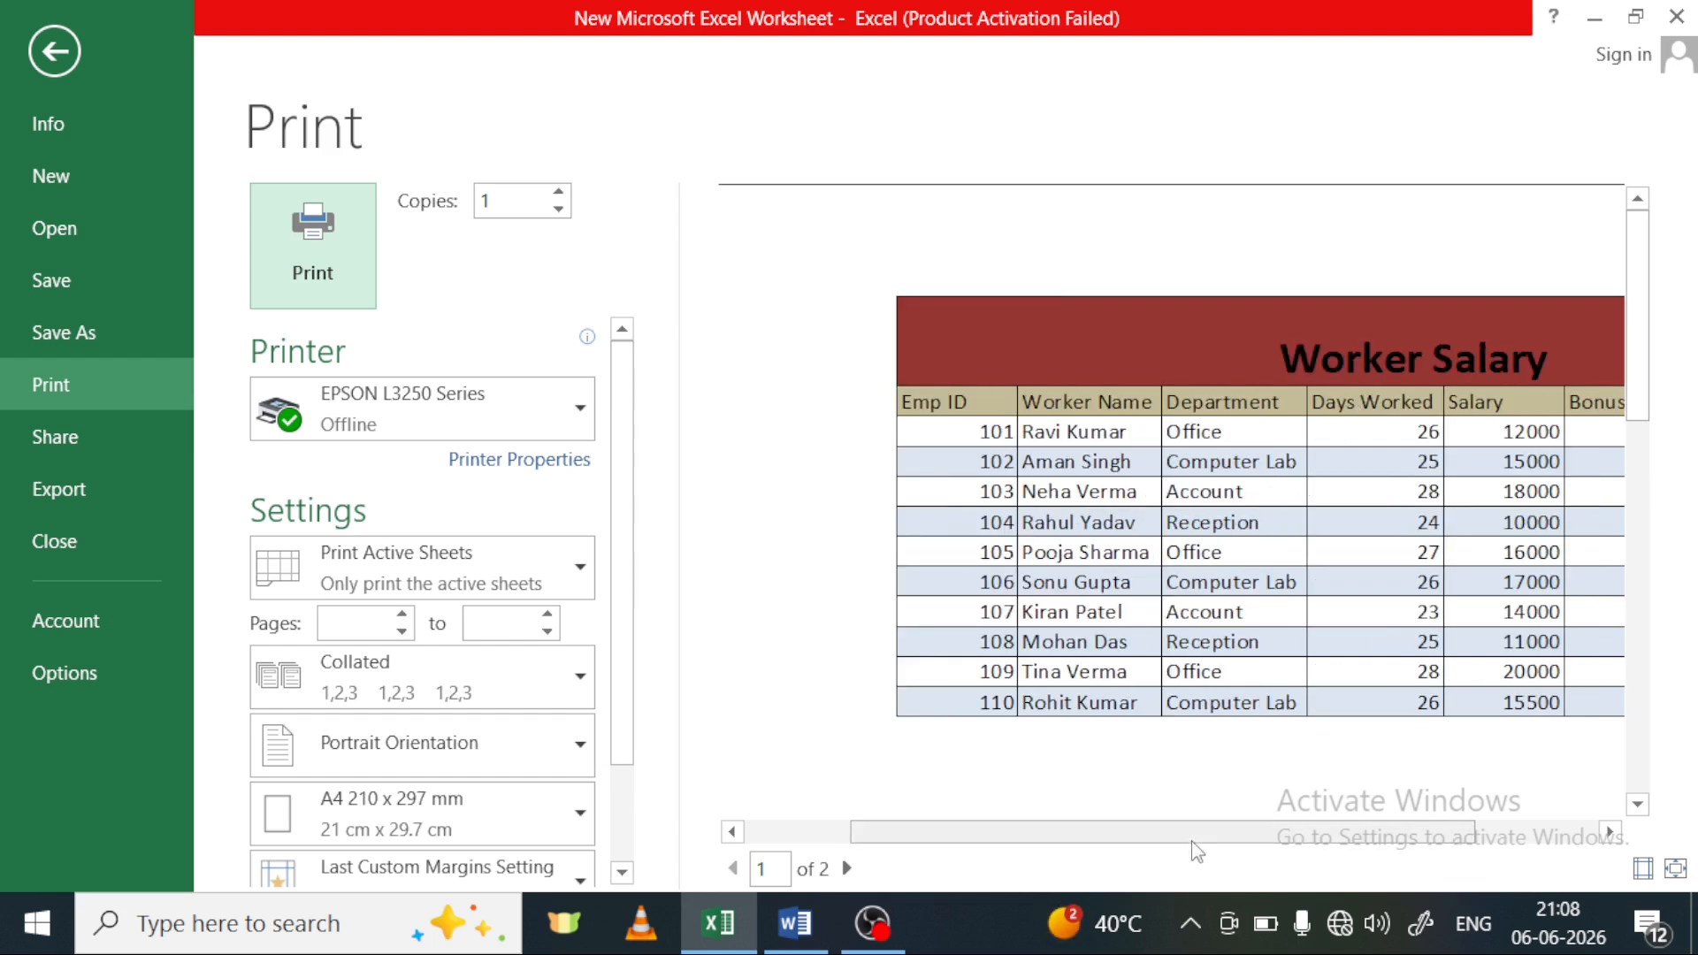
{"action": "left_click", "coordinate": [852, 869]}
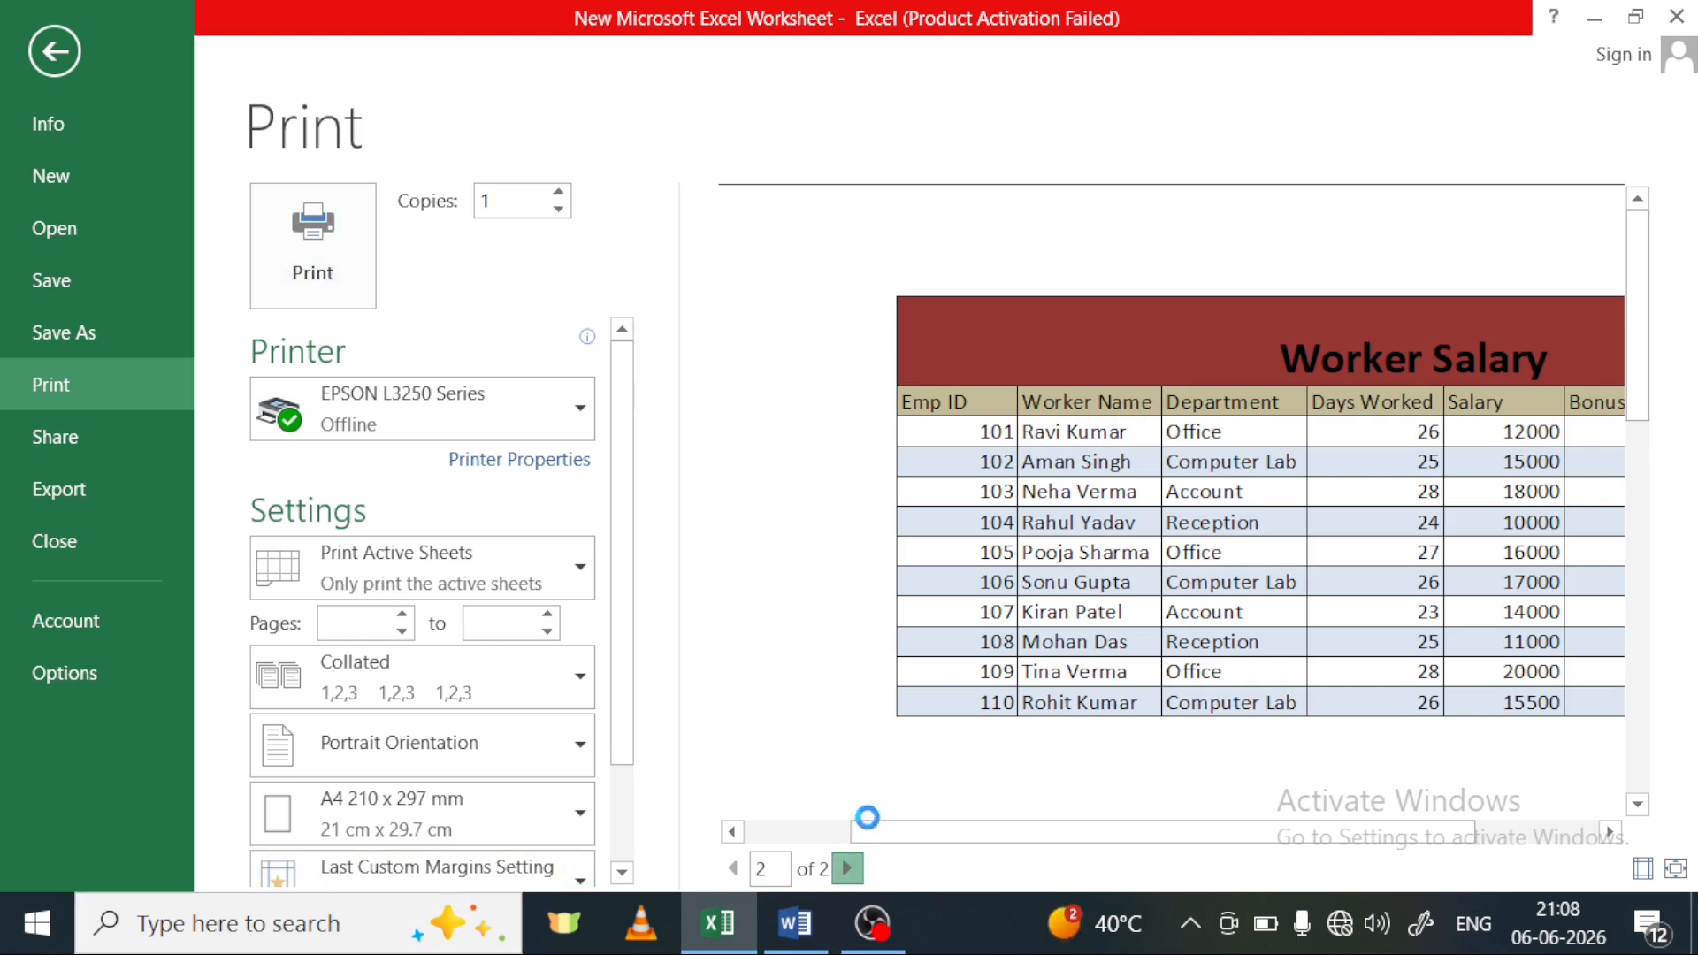
{"action": "left_click_drag", "start_coordinate": [1149, 832], "coordinate": [864, 758]}
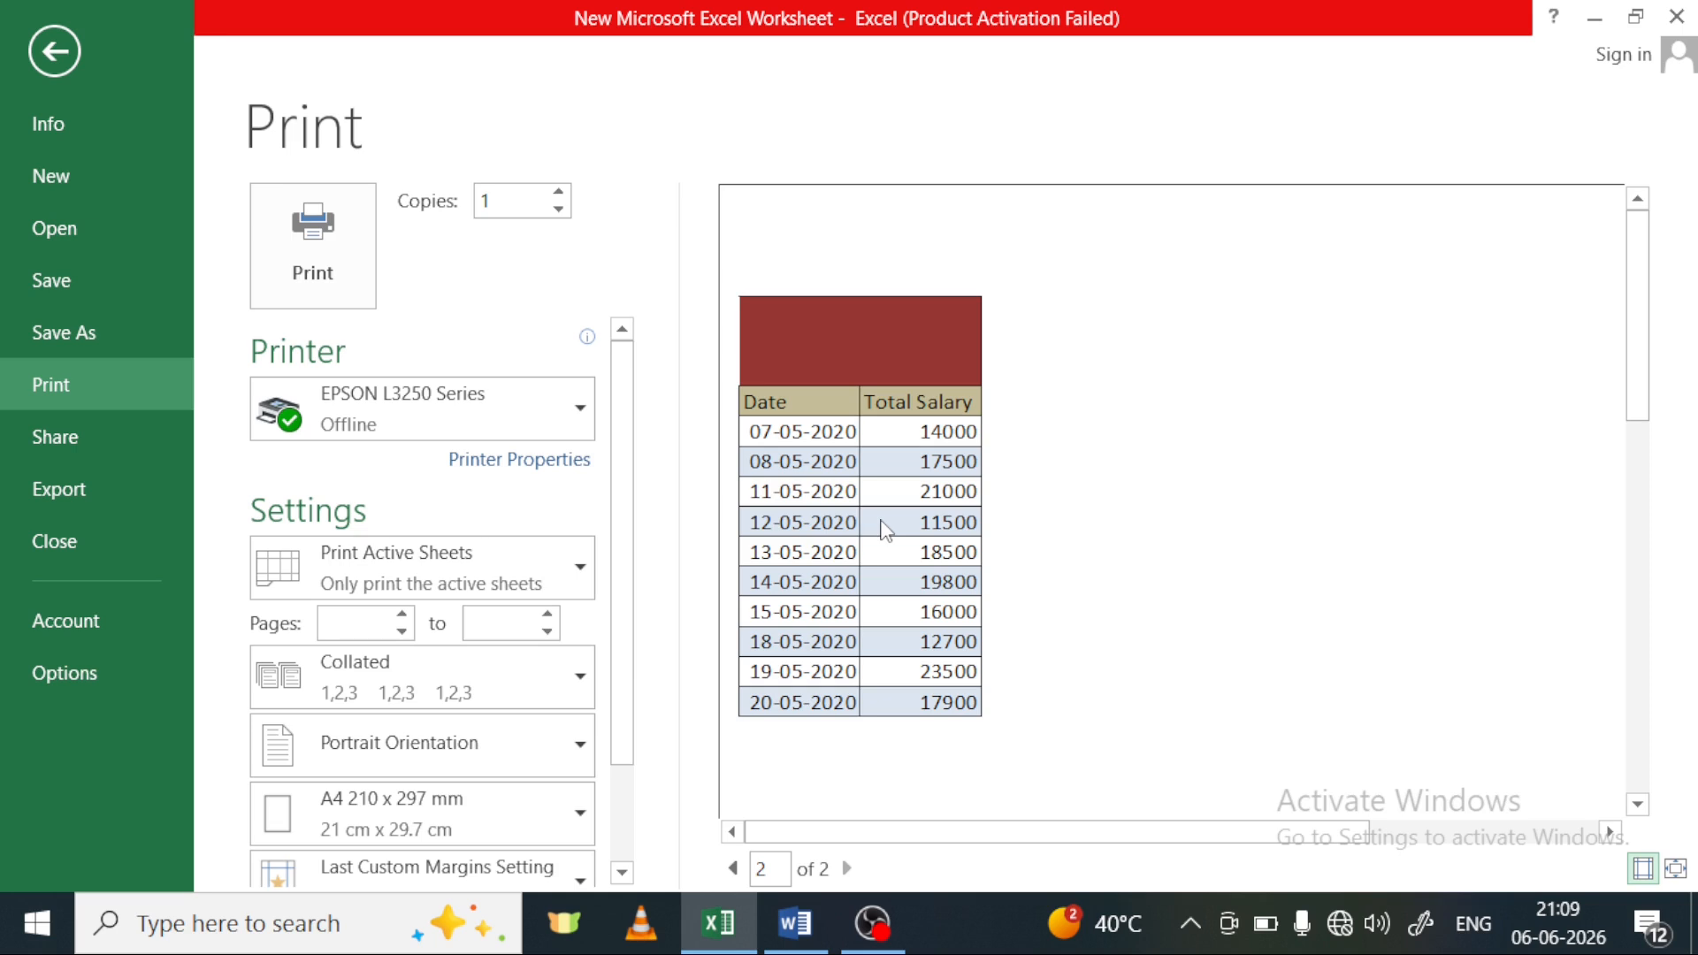
{"action": "left_click", "coordinate": [67, 65]}
{"action": "left_click", "coordinate": [535, 497]}
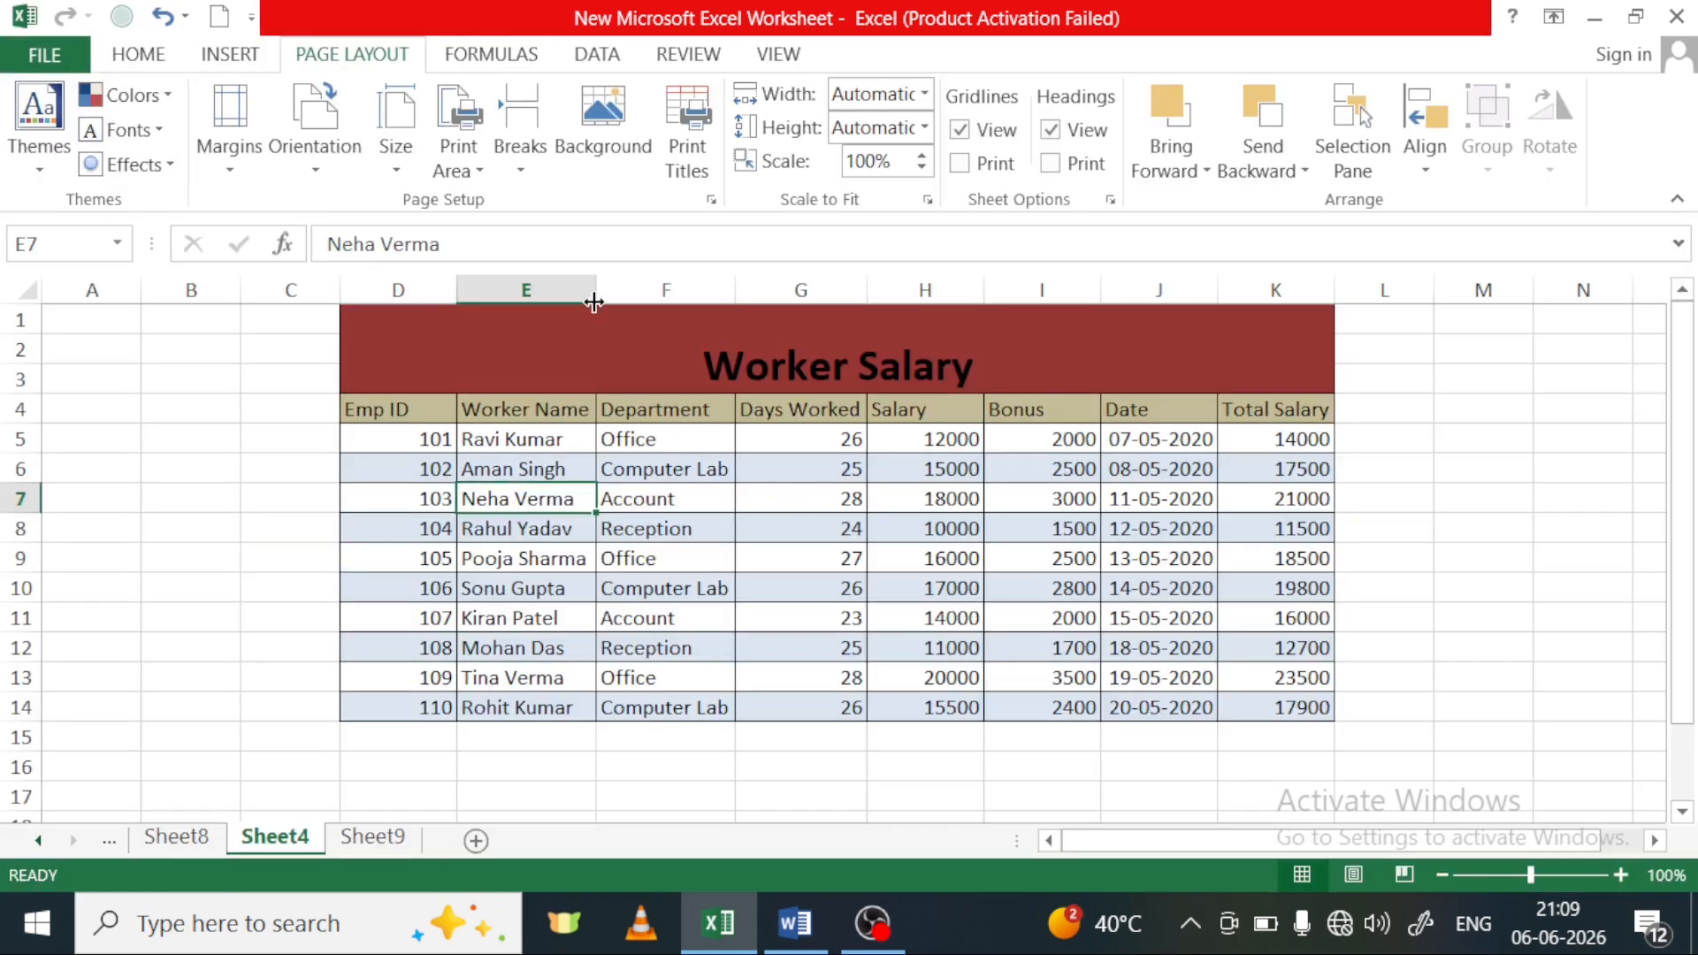
Set Sheet4's print area to $D$4:$K$14 in Page Setup
{"action": "left_click", "coordinate": [694, 168]}
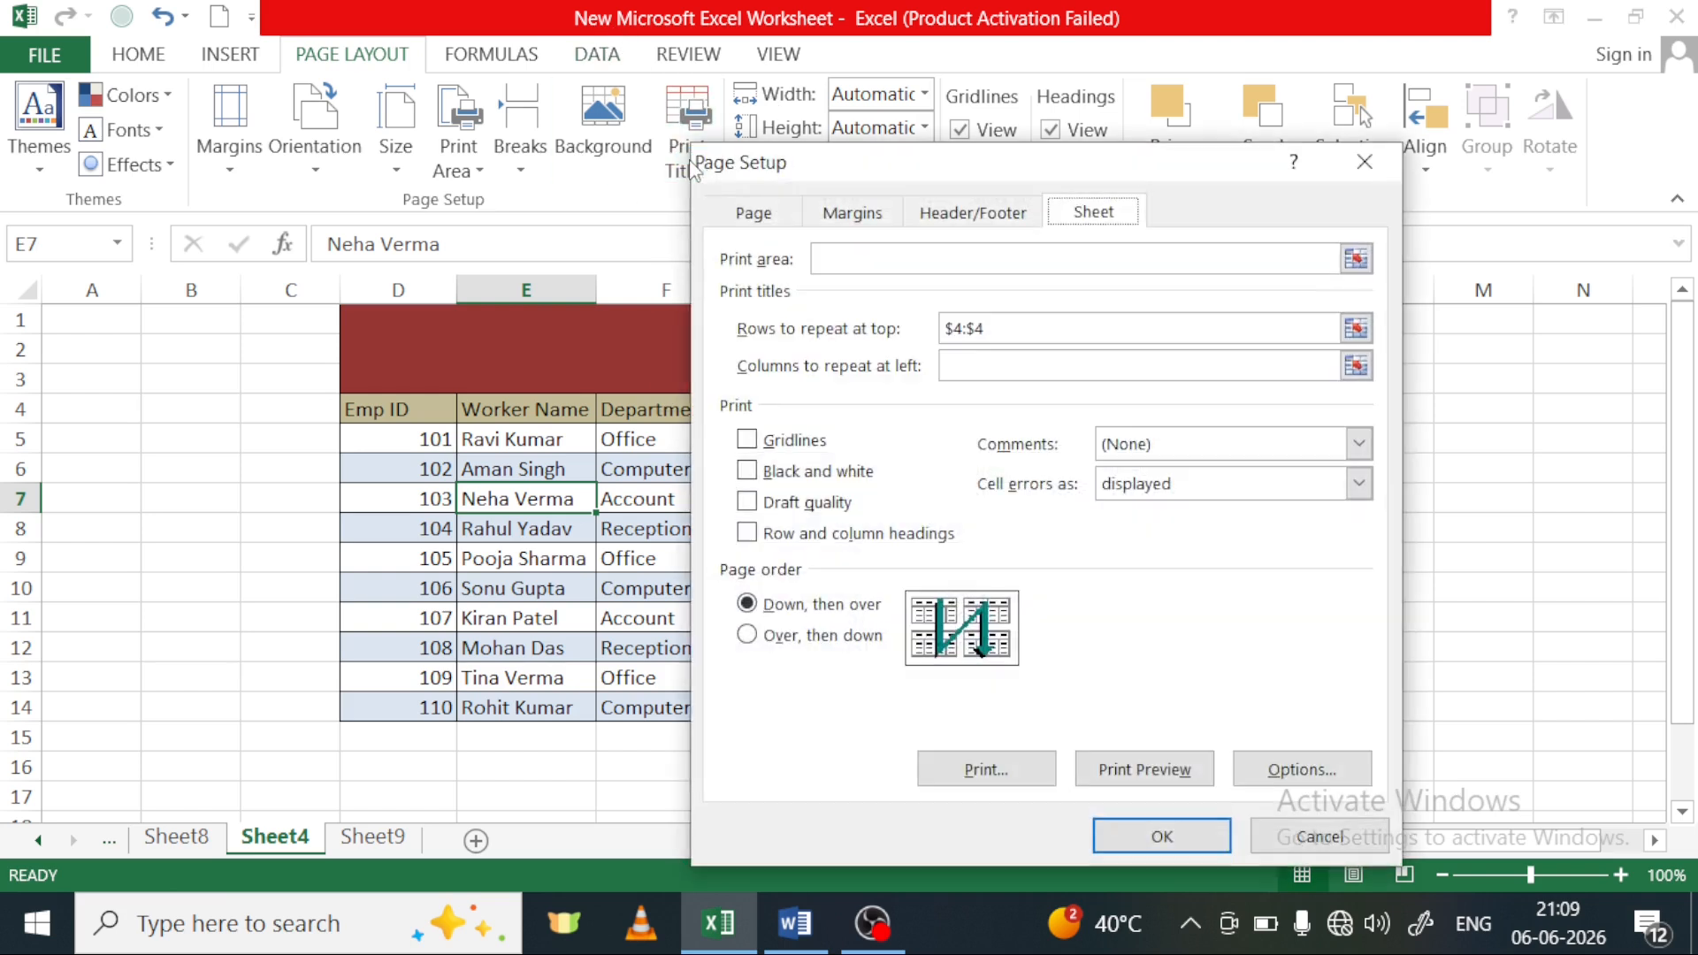
{"action": "left_click", "coordinate": [882, 263]}
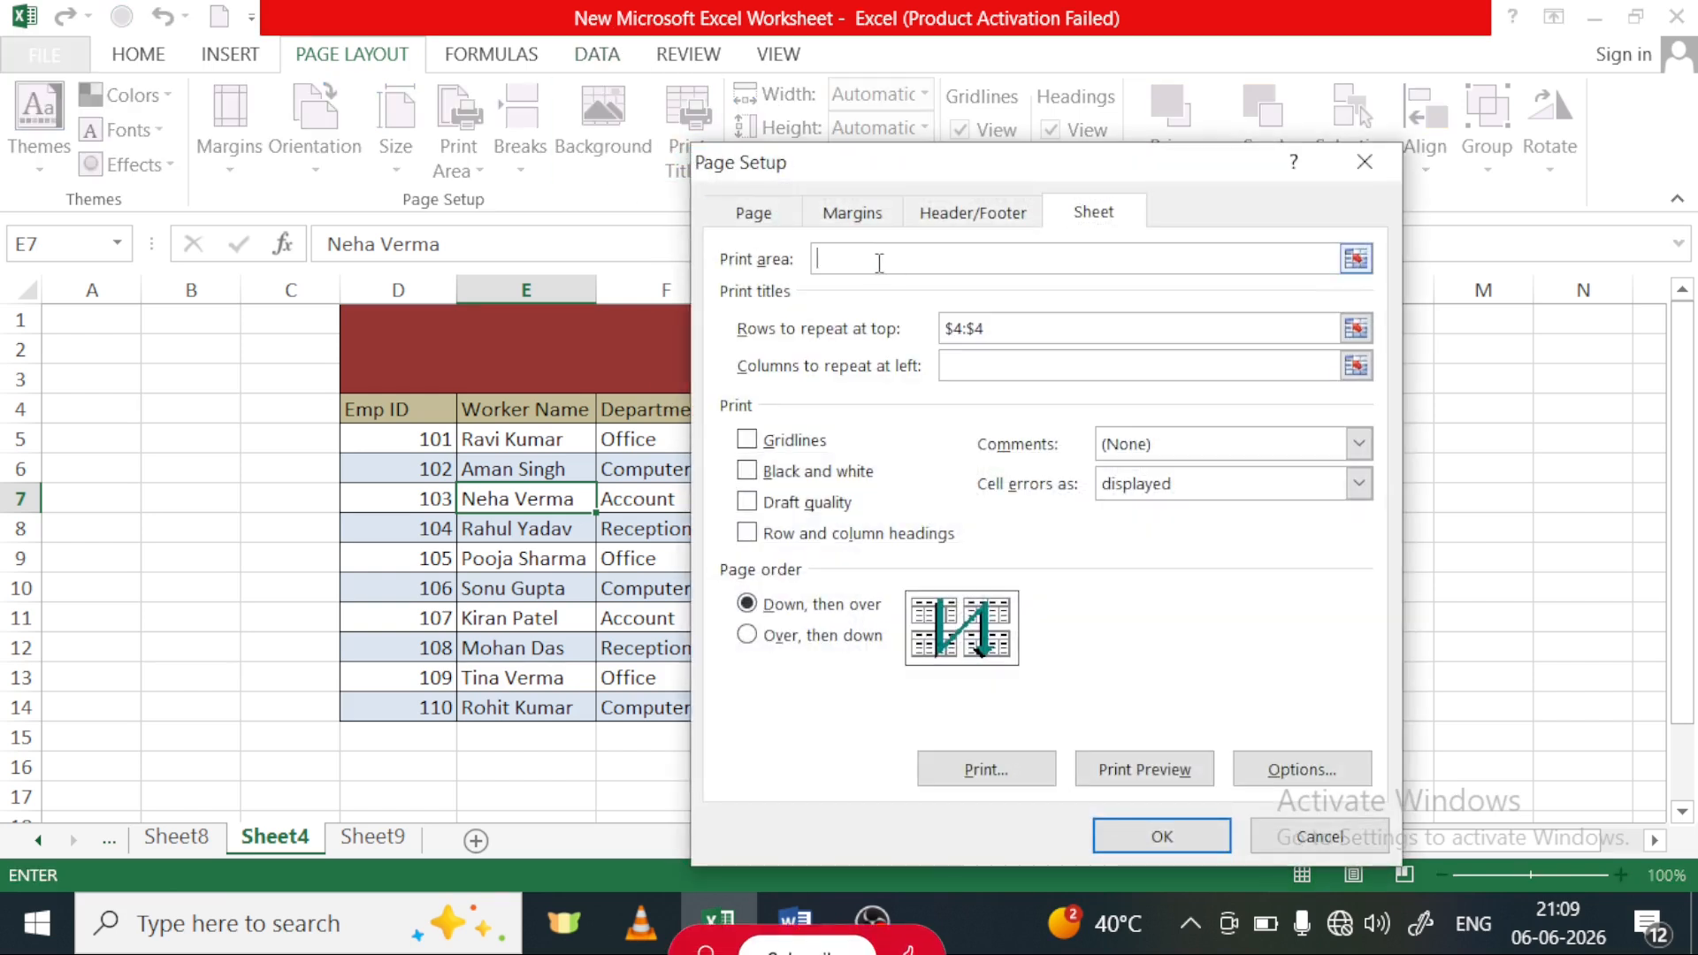
{"action": "left_click", "coordinate": [380, 409]}
{"action": "left_click_drag", "start_coordinate": [381, 410], "coordinate": [1325, 703]}
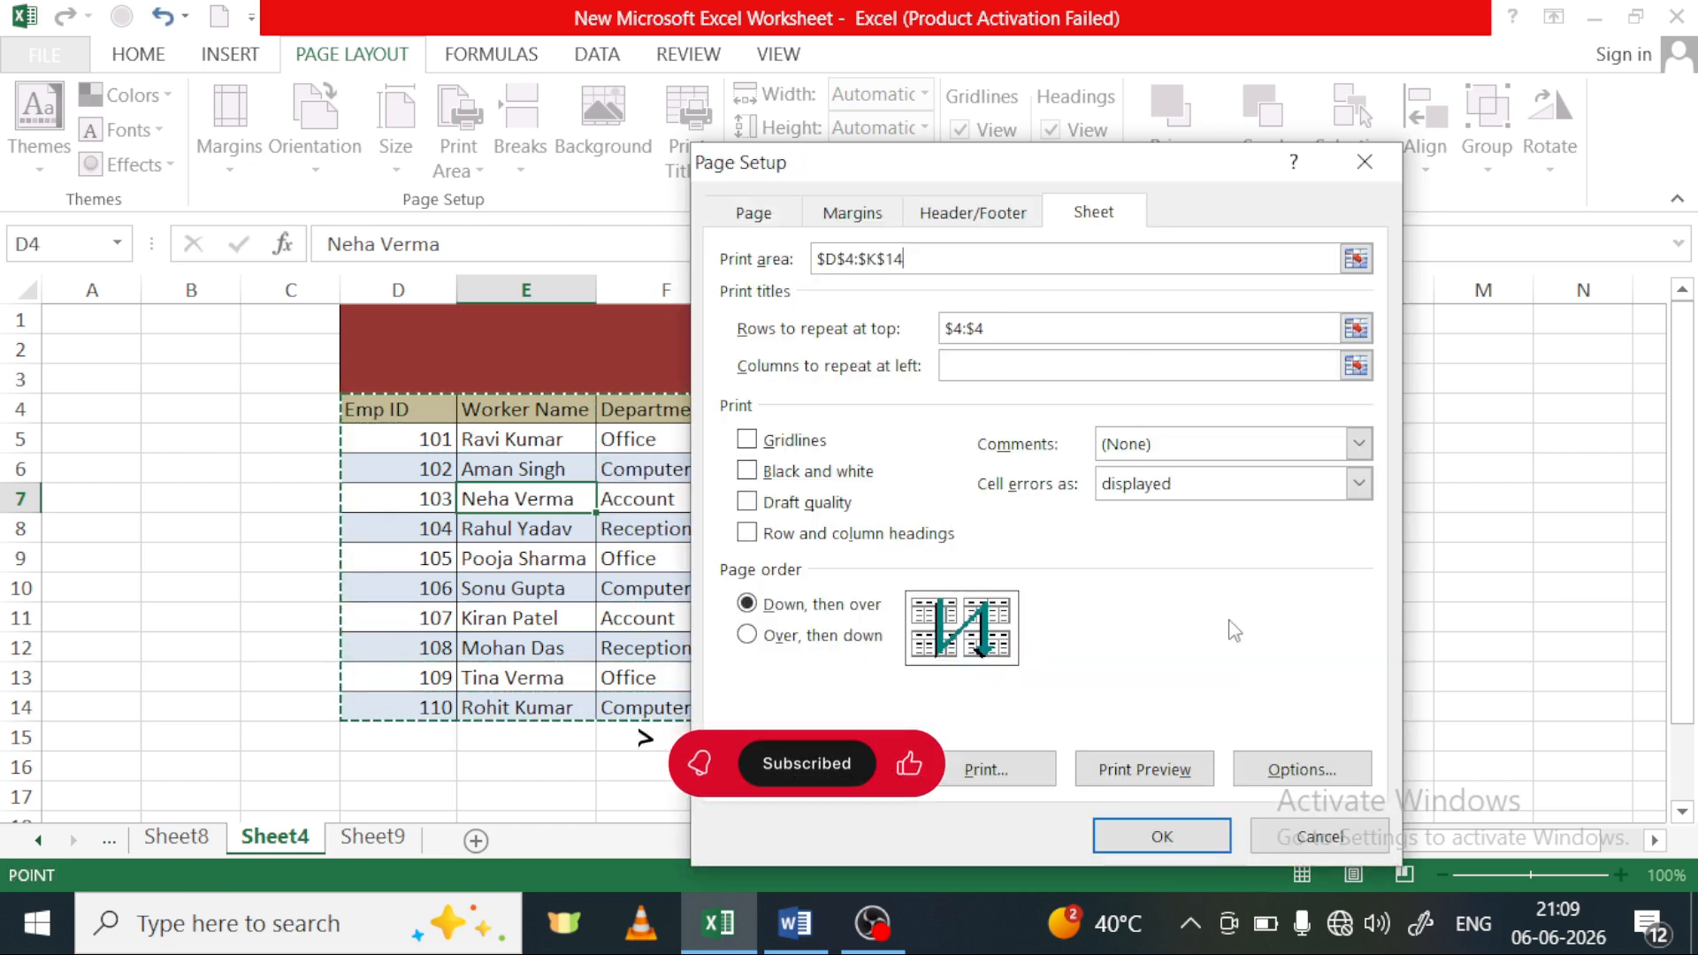
Set header row 4 as the row to repeat at top of the printed pages and show the print preview
{"action": "left_click", "coordinate": [1005, 336]}
{"action": "left_click_drag", "start_coordinate": [1008, 334], "coordinate": [946, 334]}
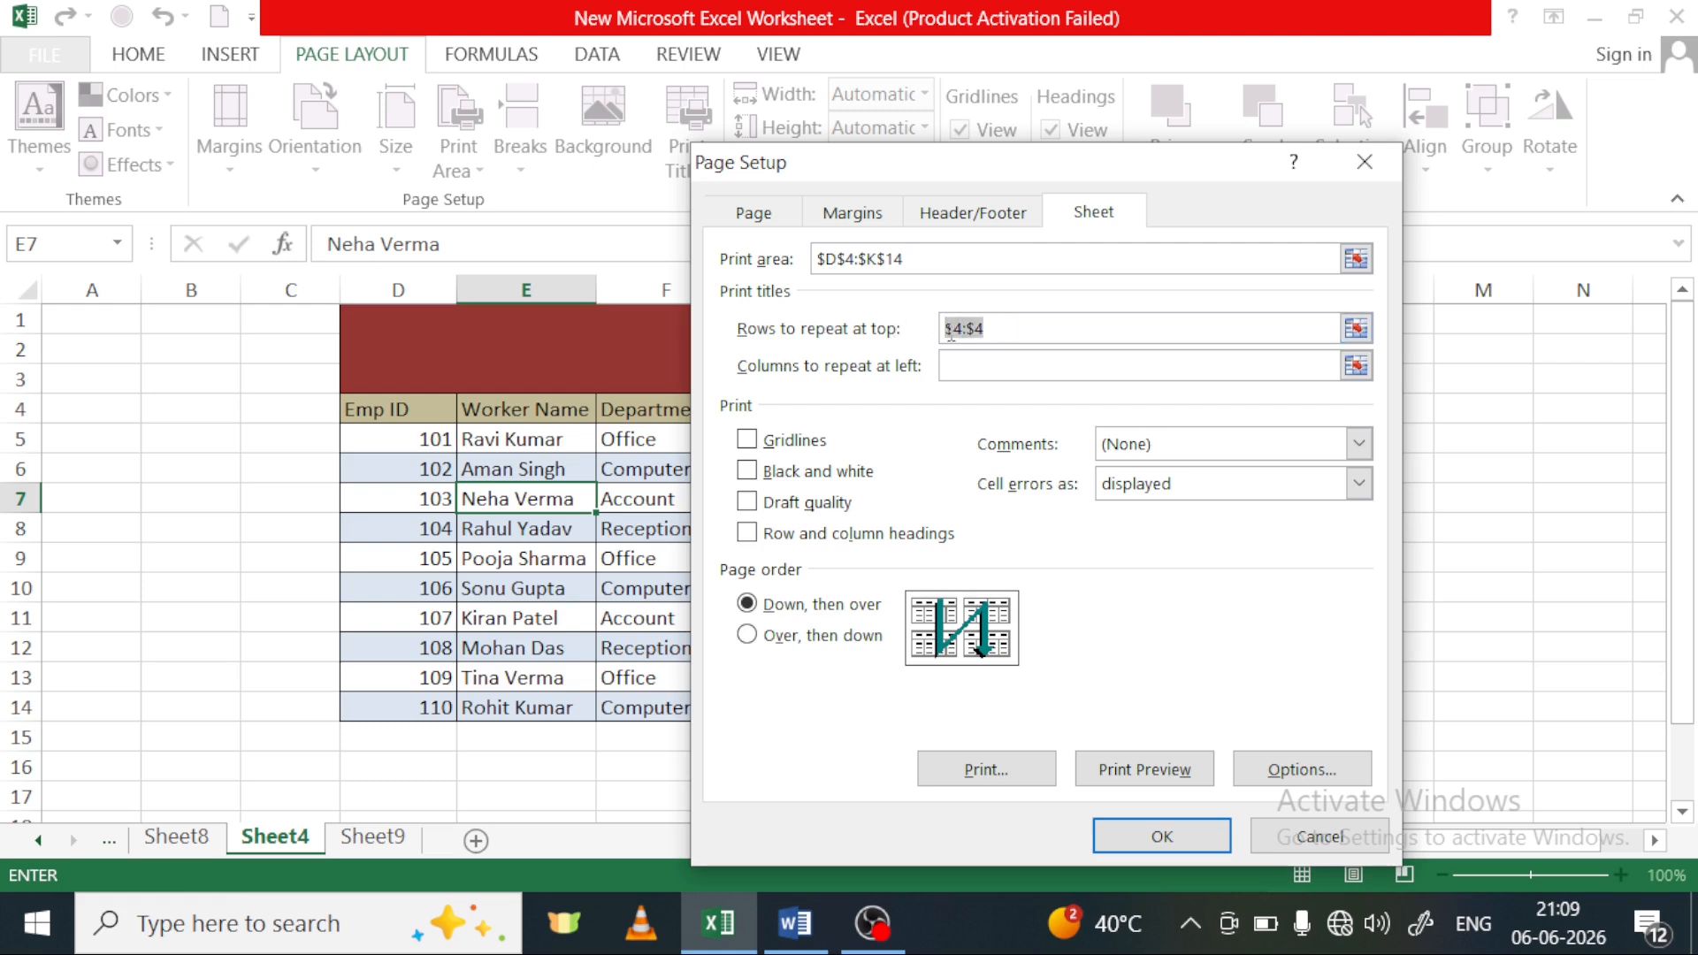
{"action": "left_click", "coordinate": [27, 410]}
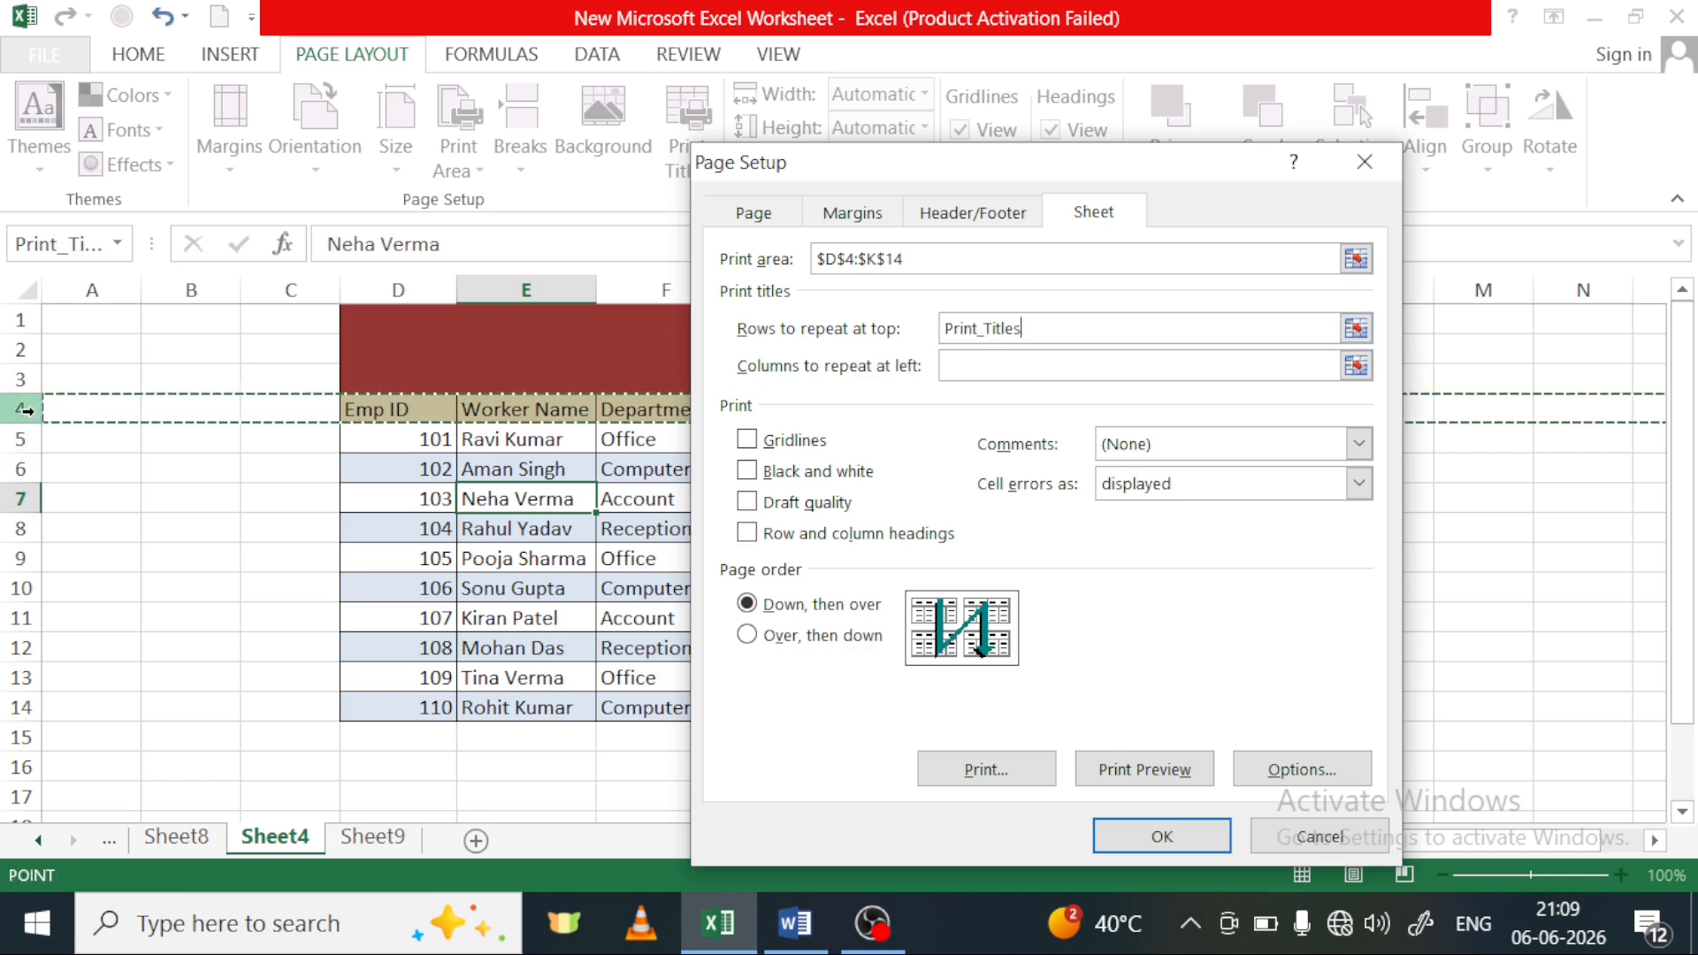
{"action": "left_click_drag", "start_coordinate": [819, 175], "coordinate": [1288, 577]}
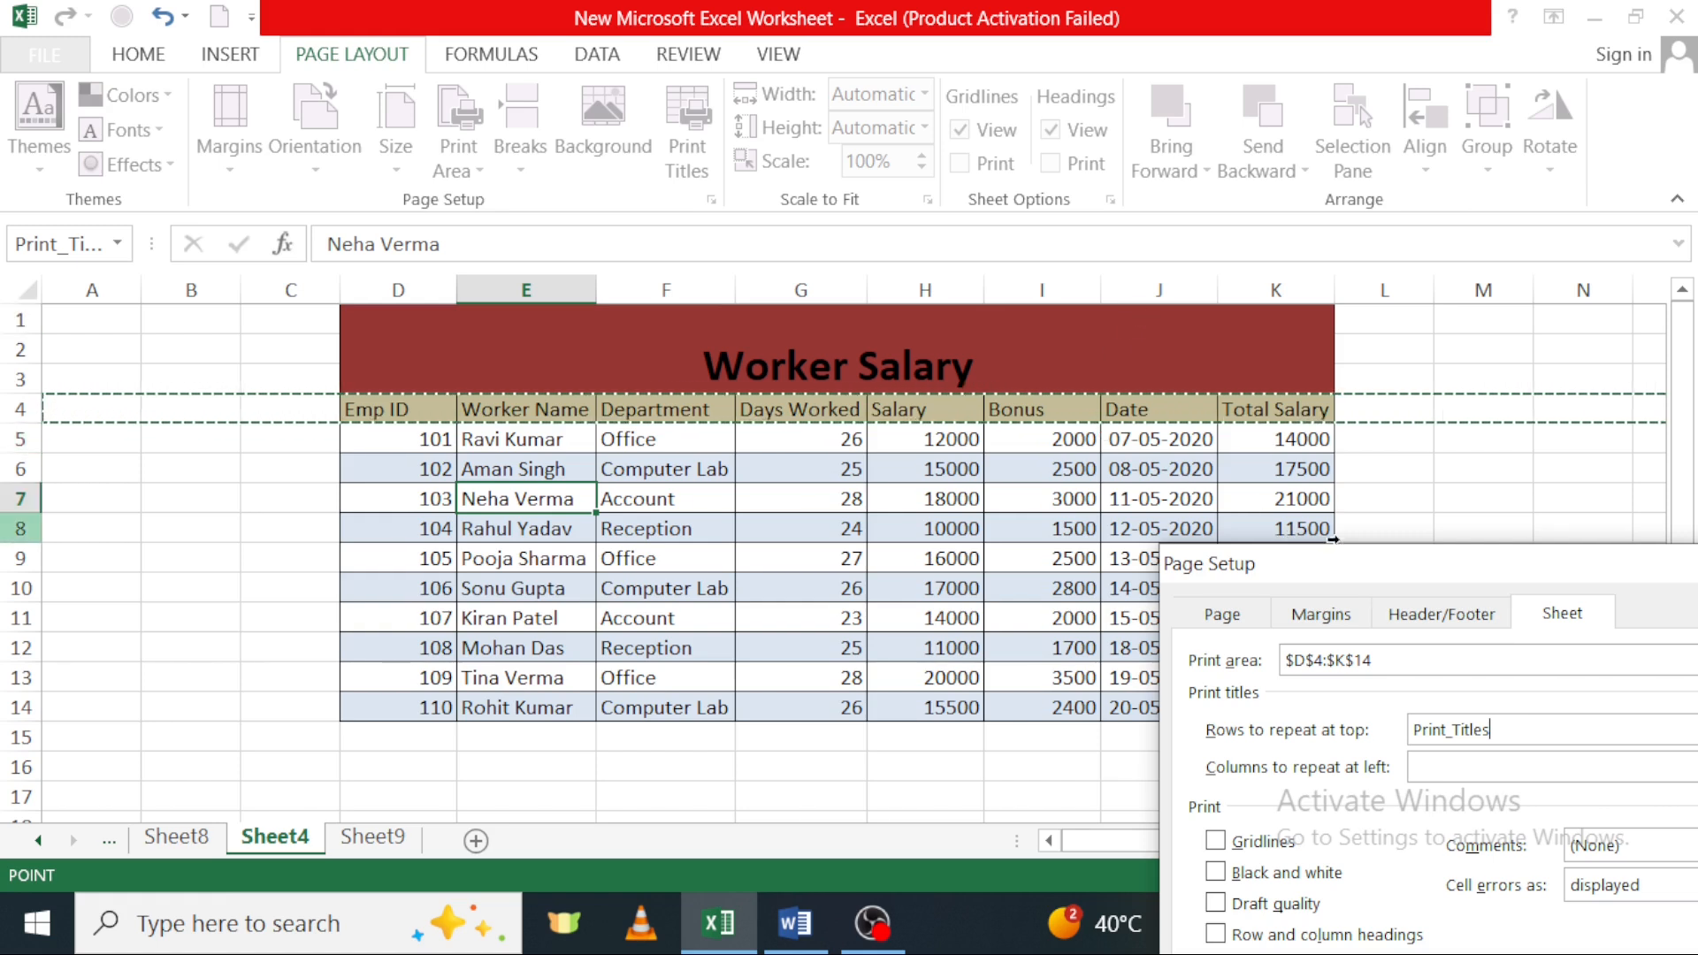
{"action": "left_click_drag", "start_coordinate": [1353, 574], "coordinate": [886, 459]}
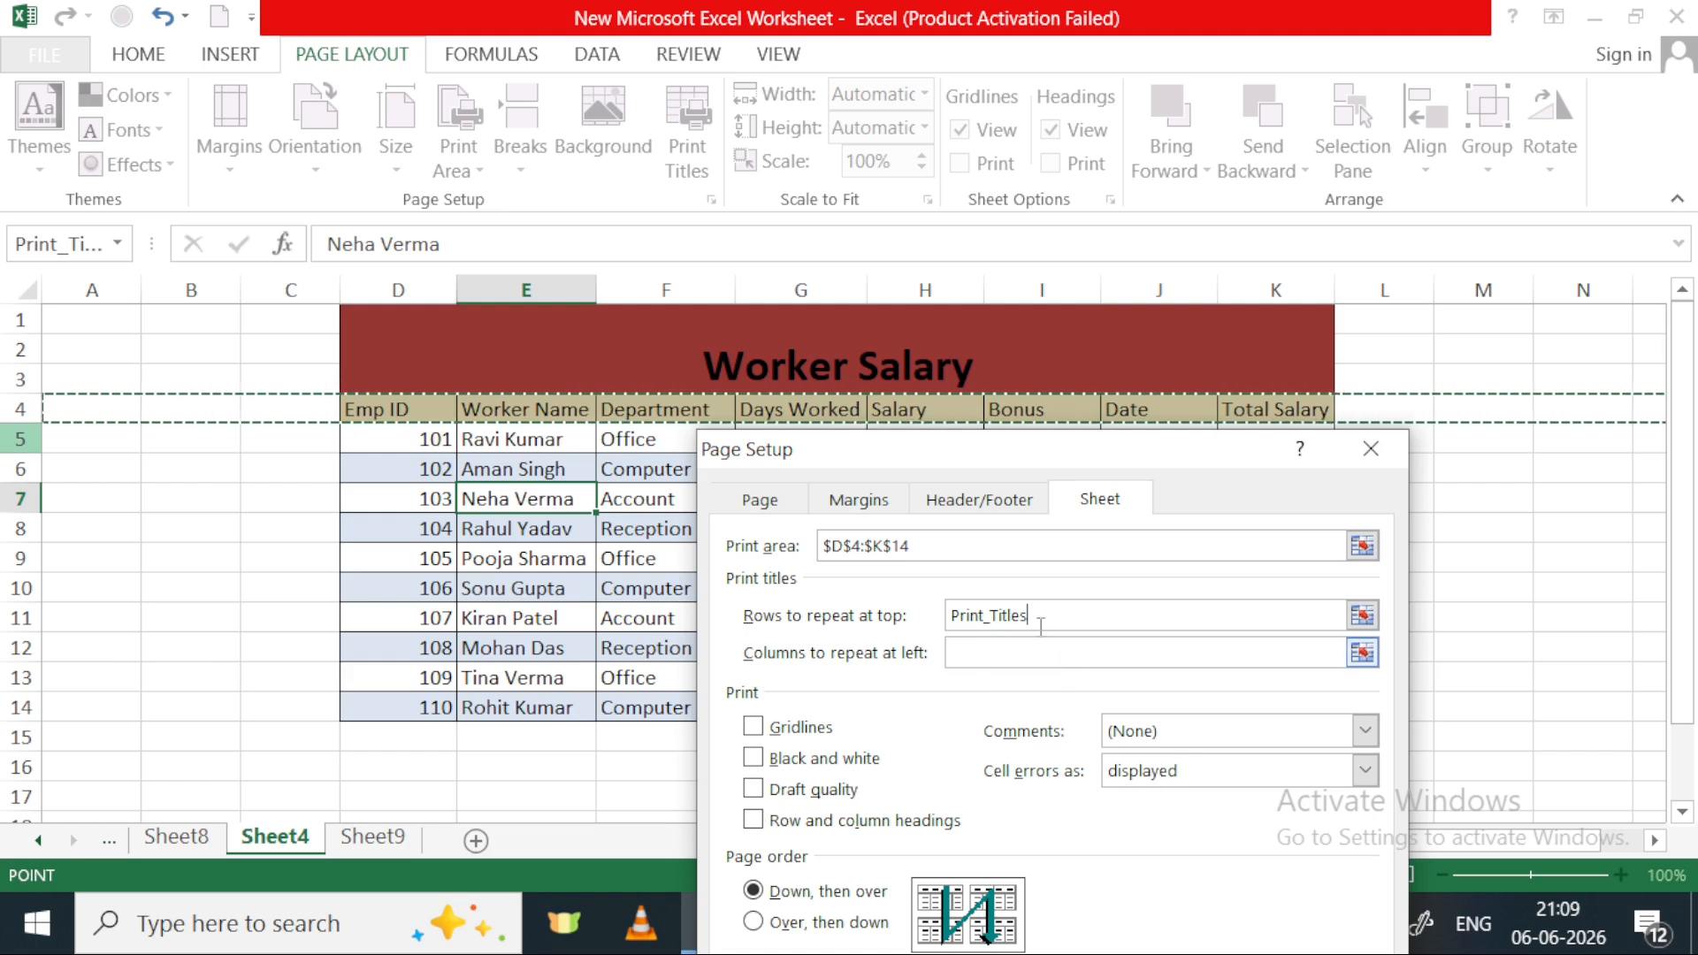
{"action": "left_click_drag", "start_coordinate": [1165, 455], "coordinate": [1118, 300]}
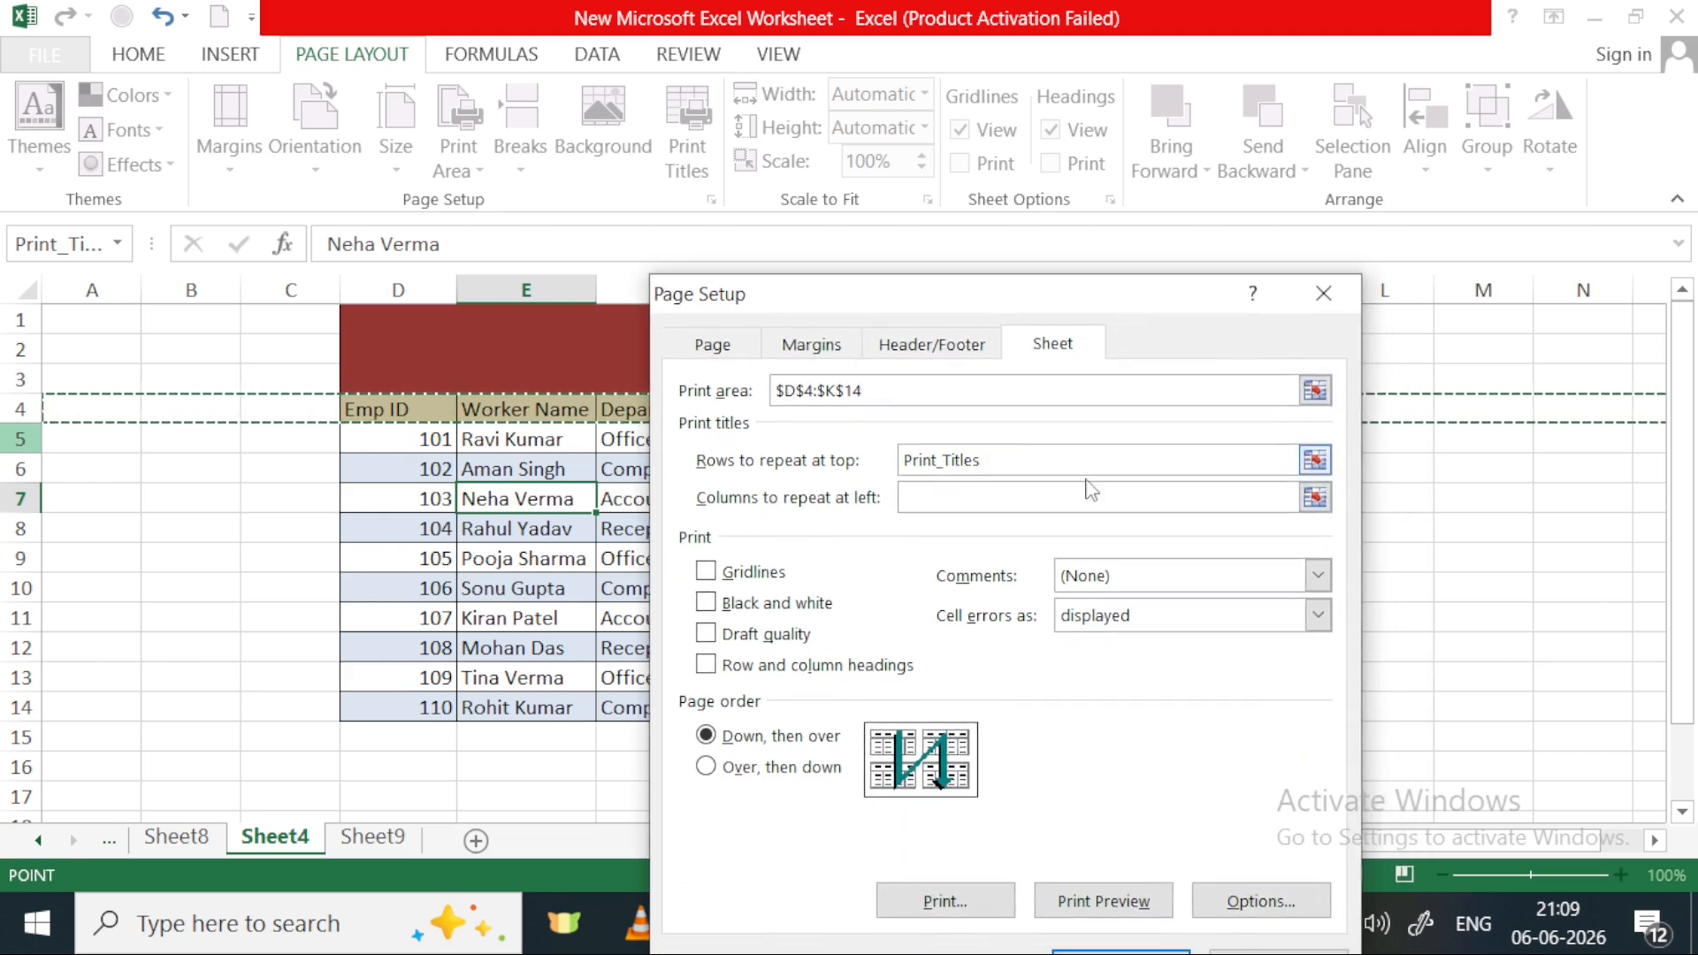
{"action": "left_click", "coordinate": [1118, 904]}
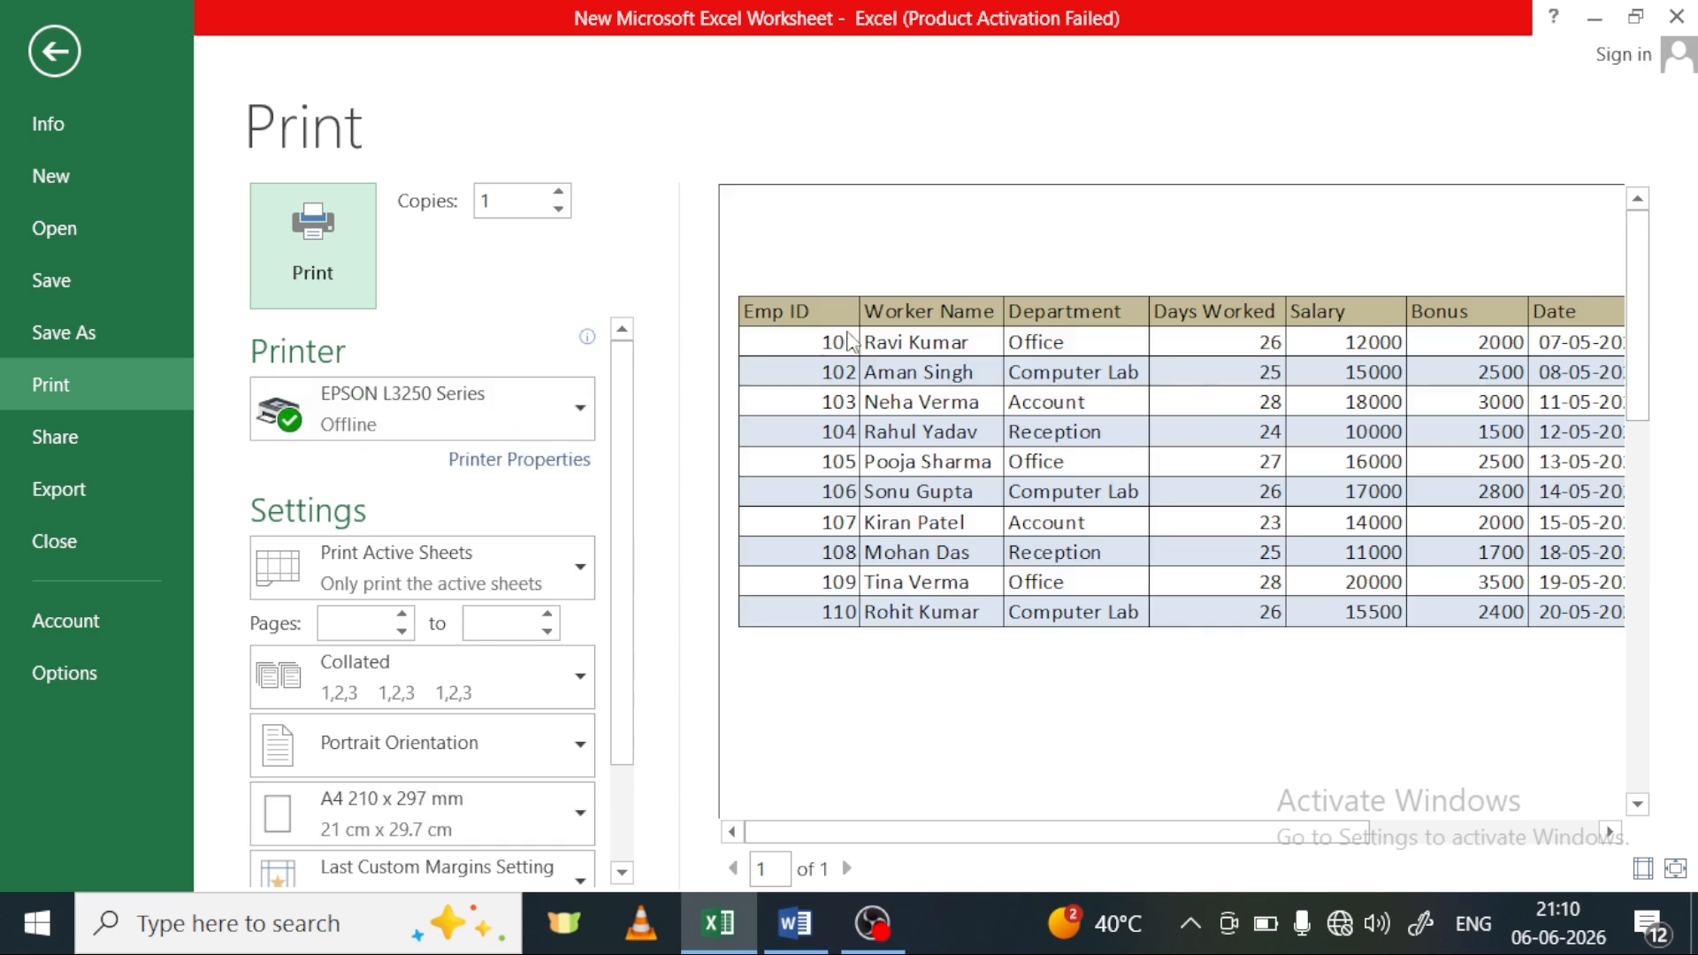
Examine the full width of the printed table, return to Sheet4, and check its print preview once more
{"action": "left_click_drag", "start_coordinate": [1164, 836], "coordinate": [1472, 847]}
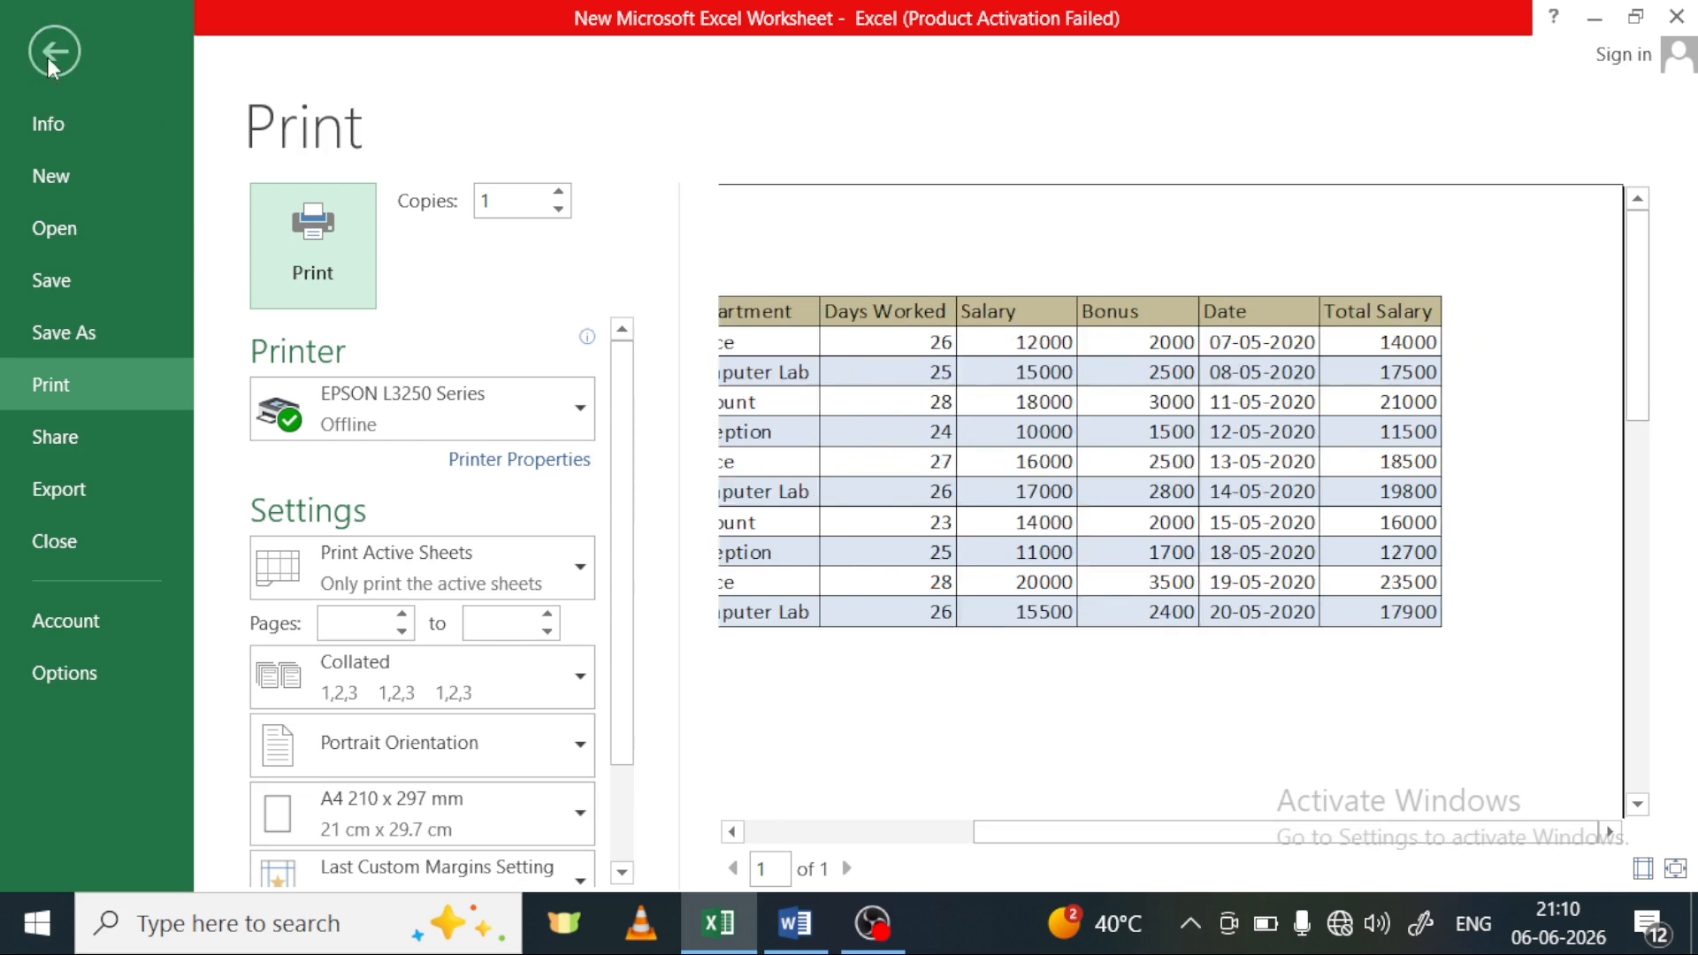
{"action": "left_click", "coordinate": [52, 53]}
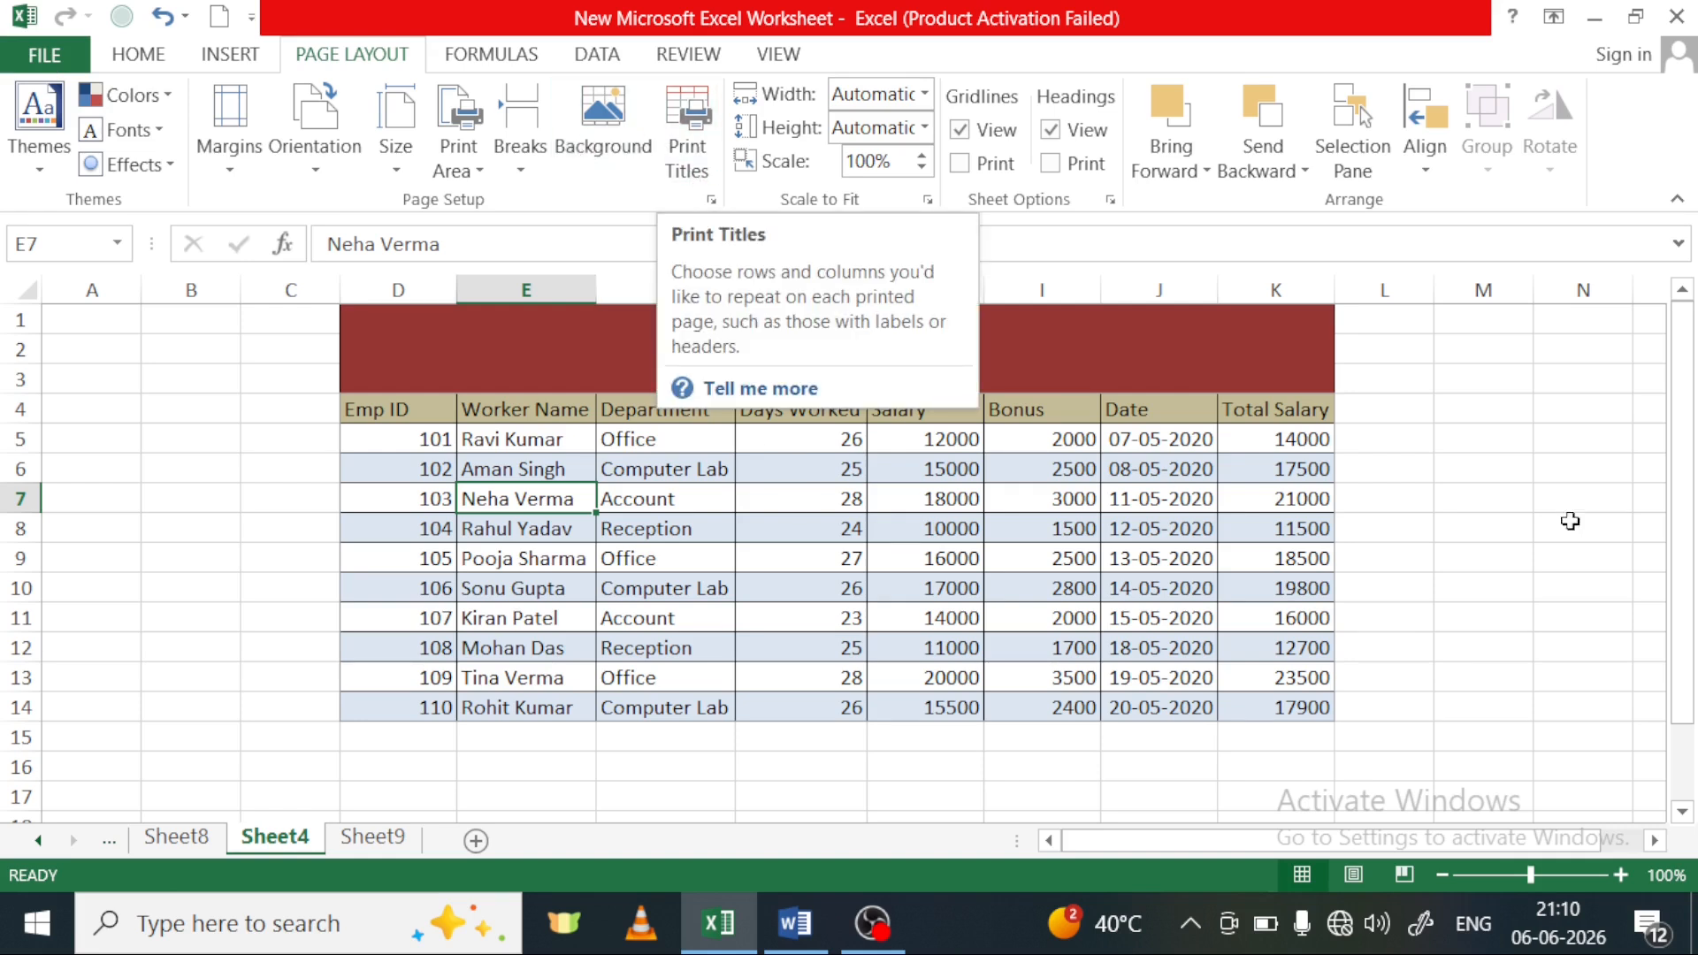
{"action": "left_click", "coordinate": [1503, 471]}
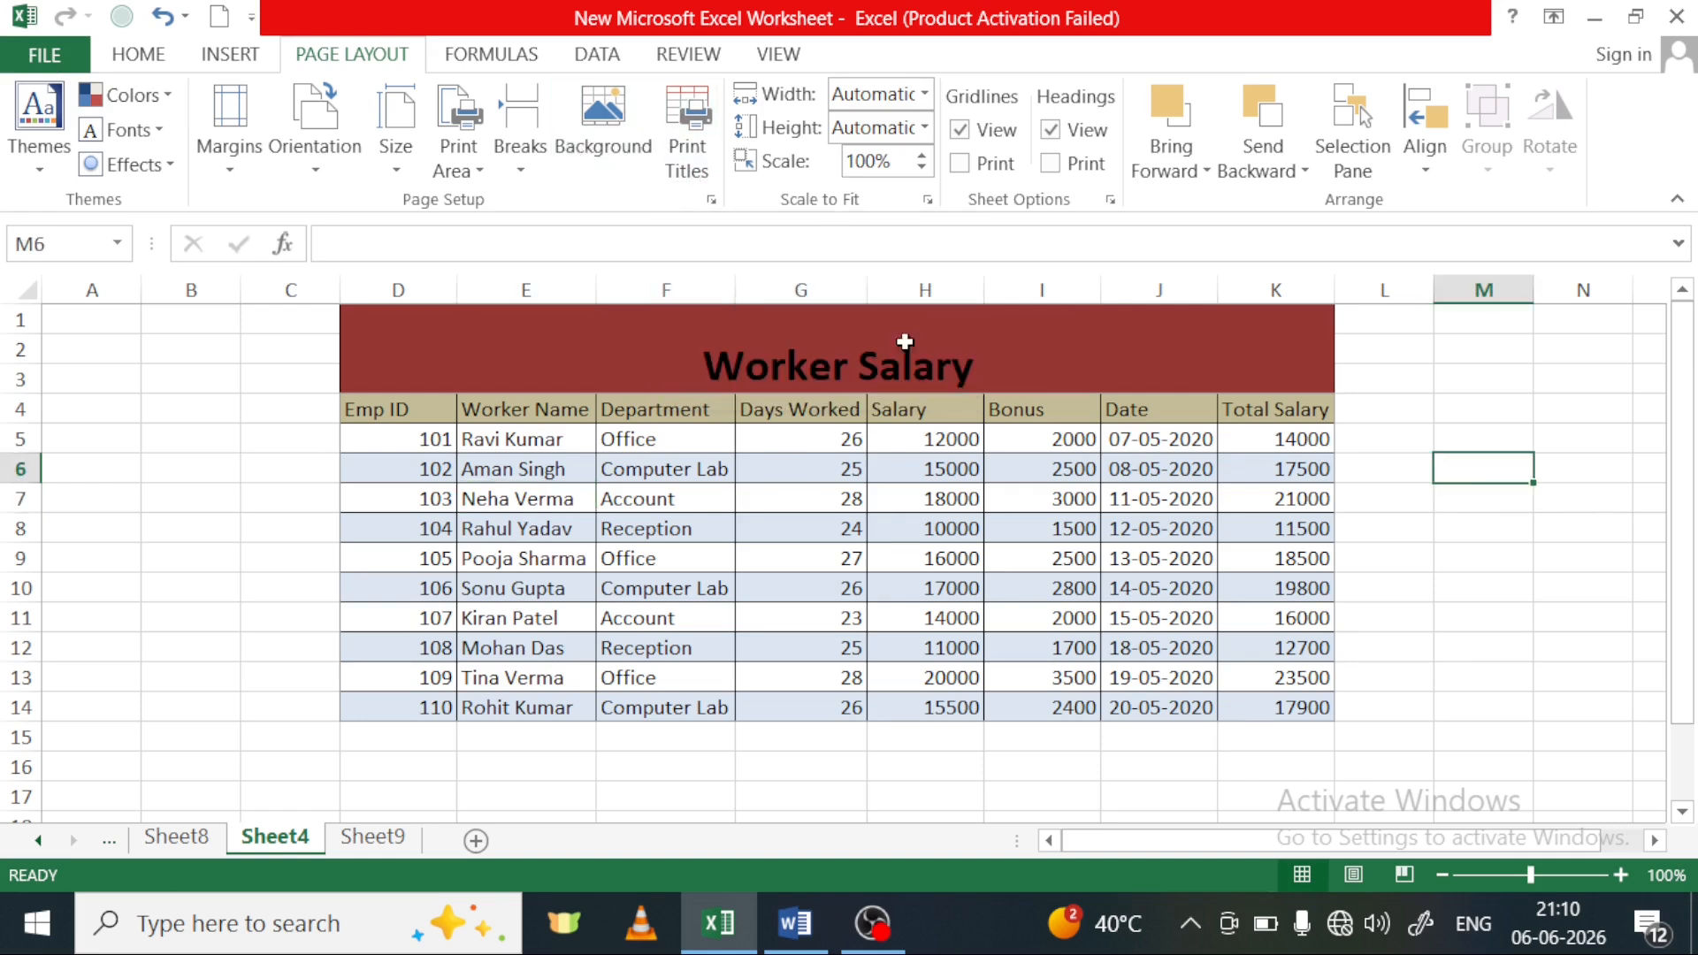
{"action": "left_click", "coordinate": [1390, 564]}
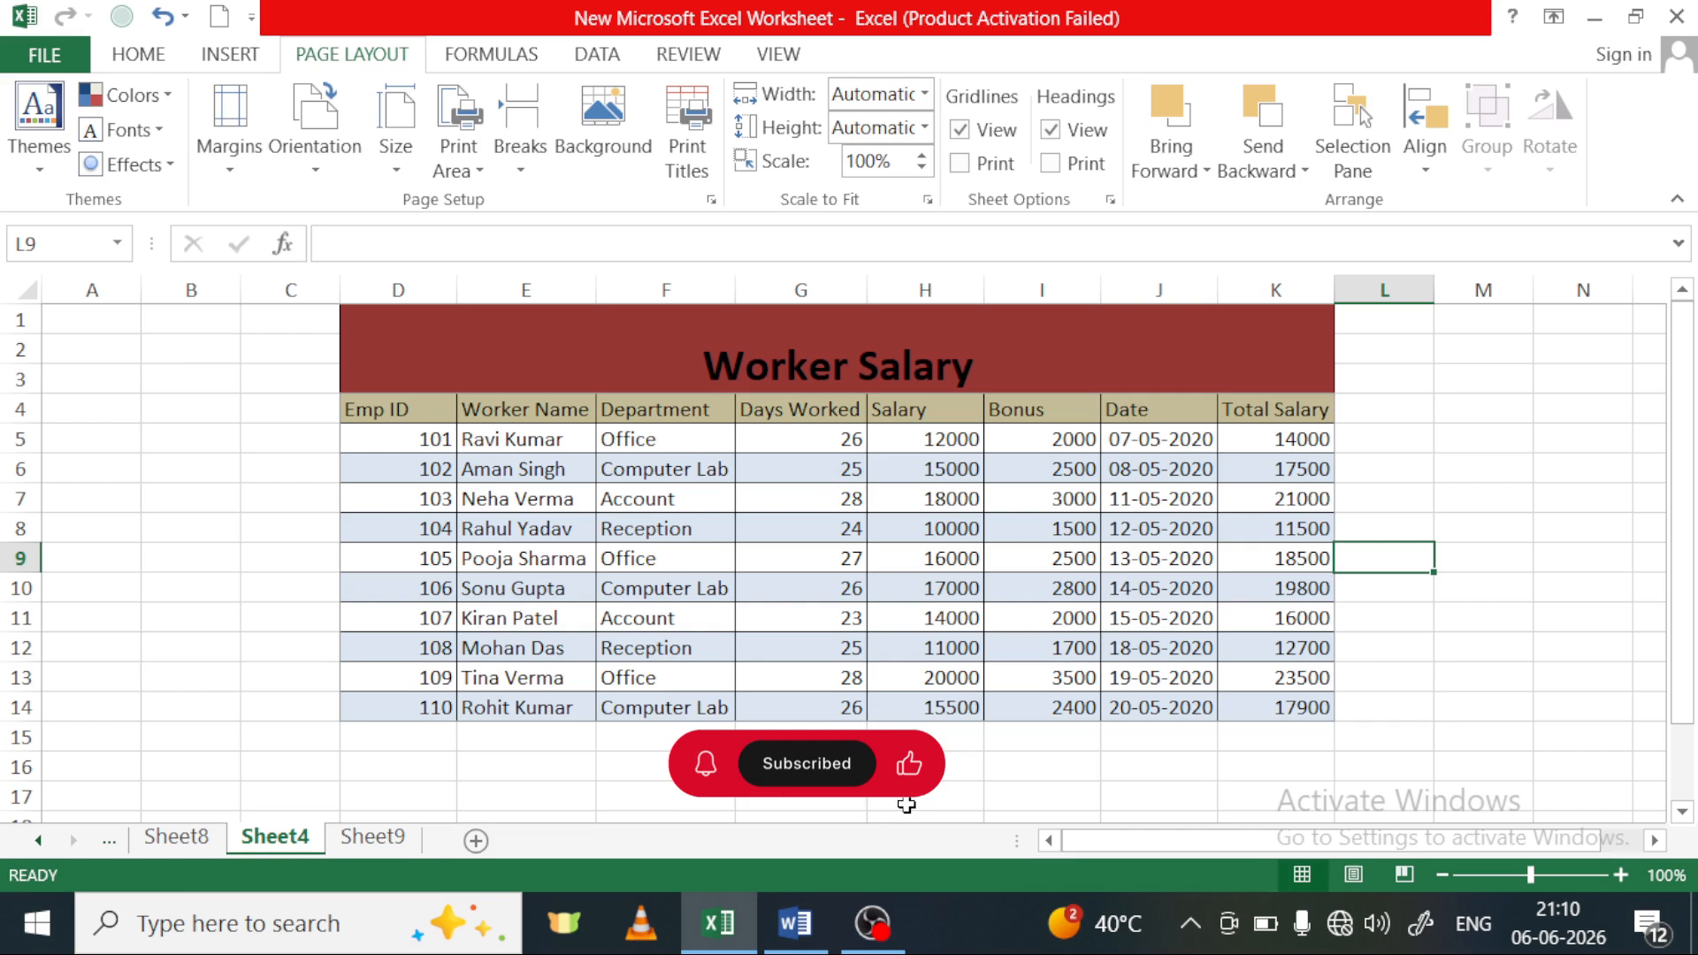
{"action": "key", "text": "ctrl+p"}
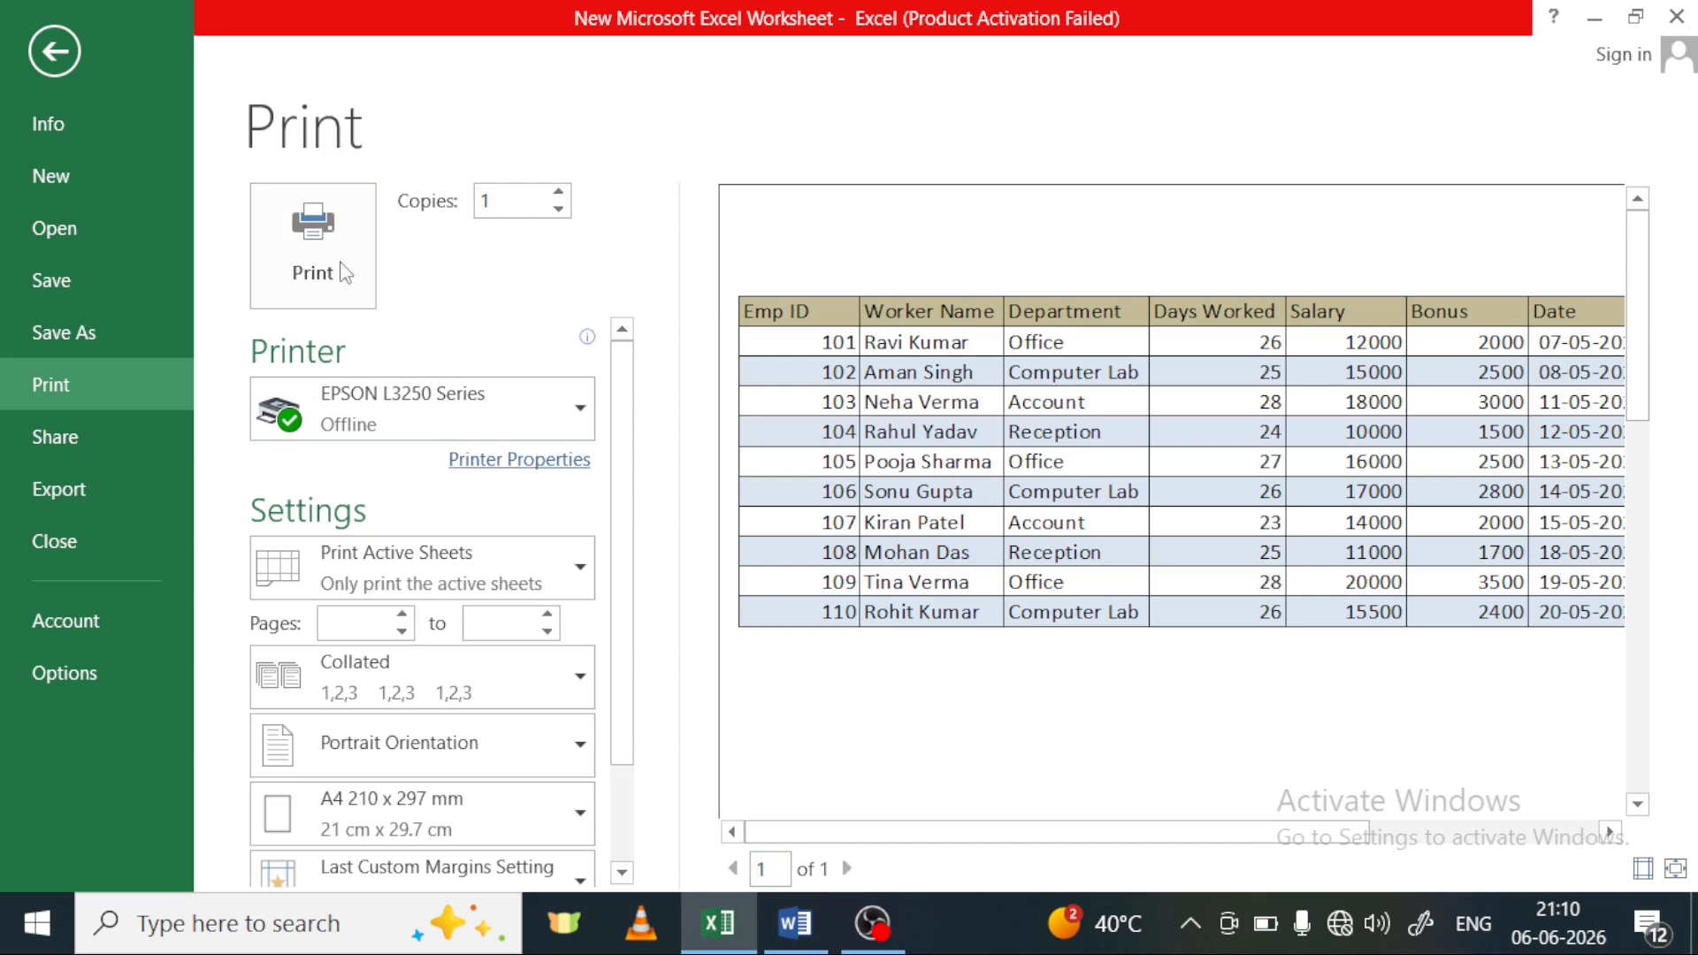
{"action": "left_click", "coordinate": [35, 70]}
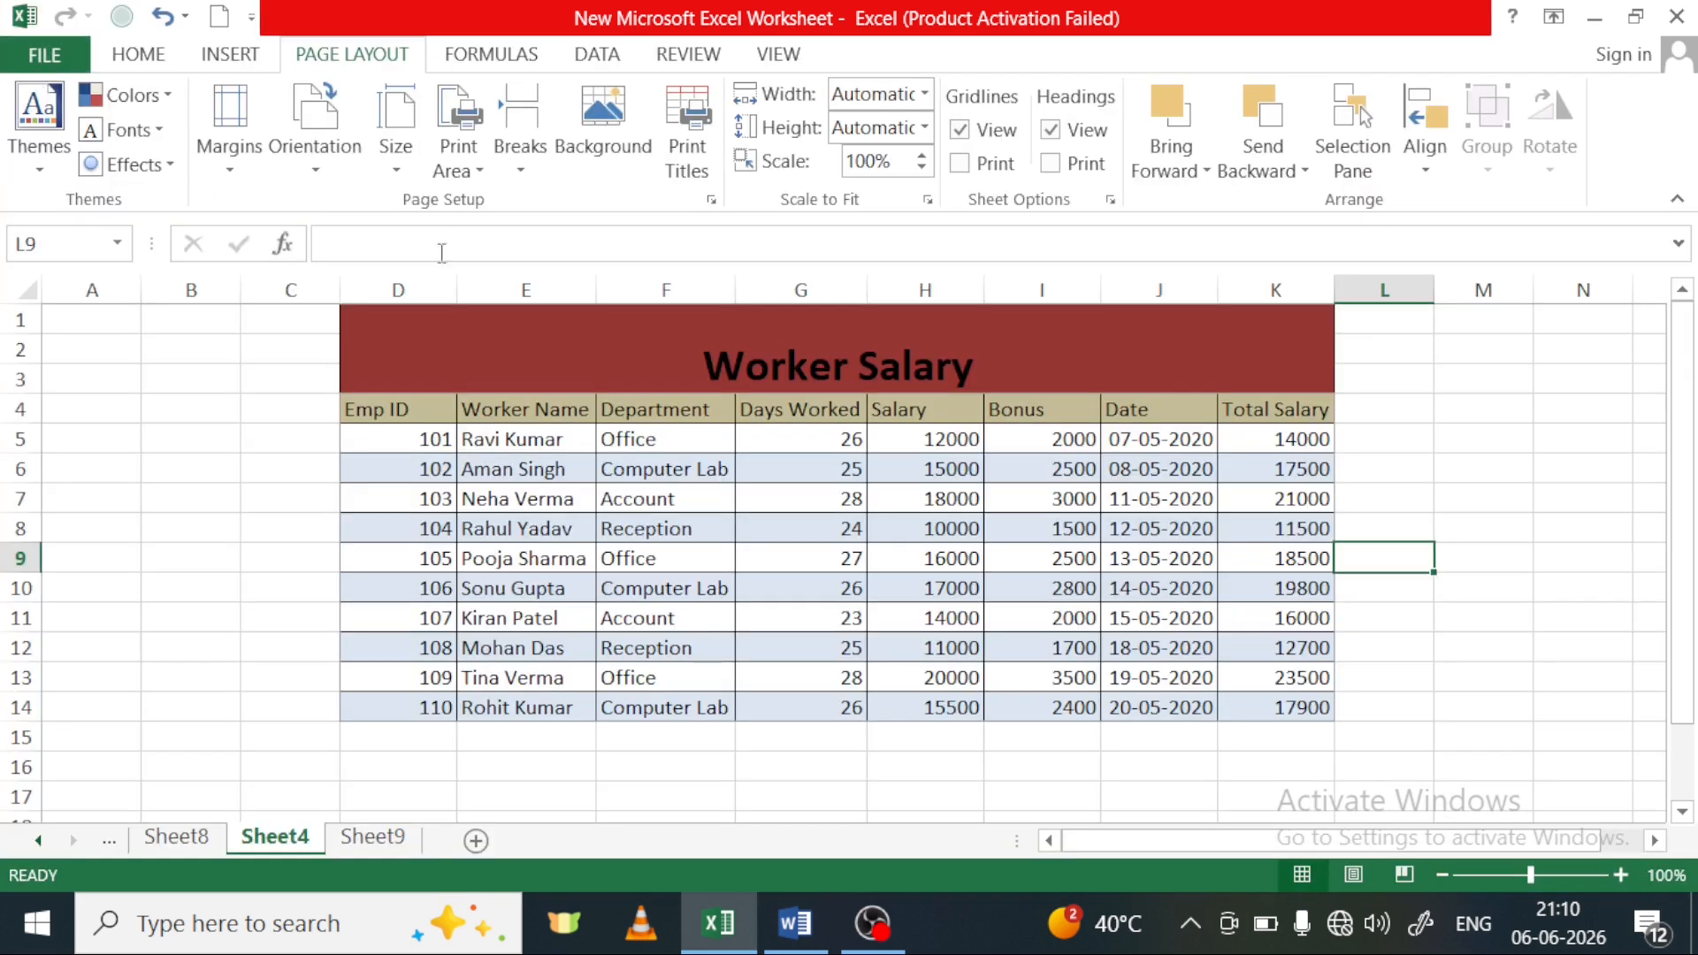
Copy the Worker Salary table range D1:K15 and paste it below the original at cell D16
{"action": "left_click_drag", "start_coordinate": [416, 370], "coordinate": [1139, 727]}
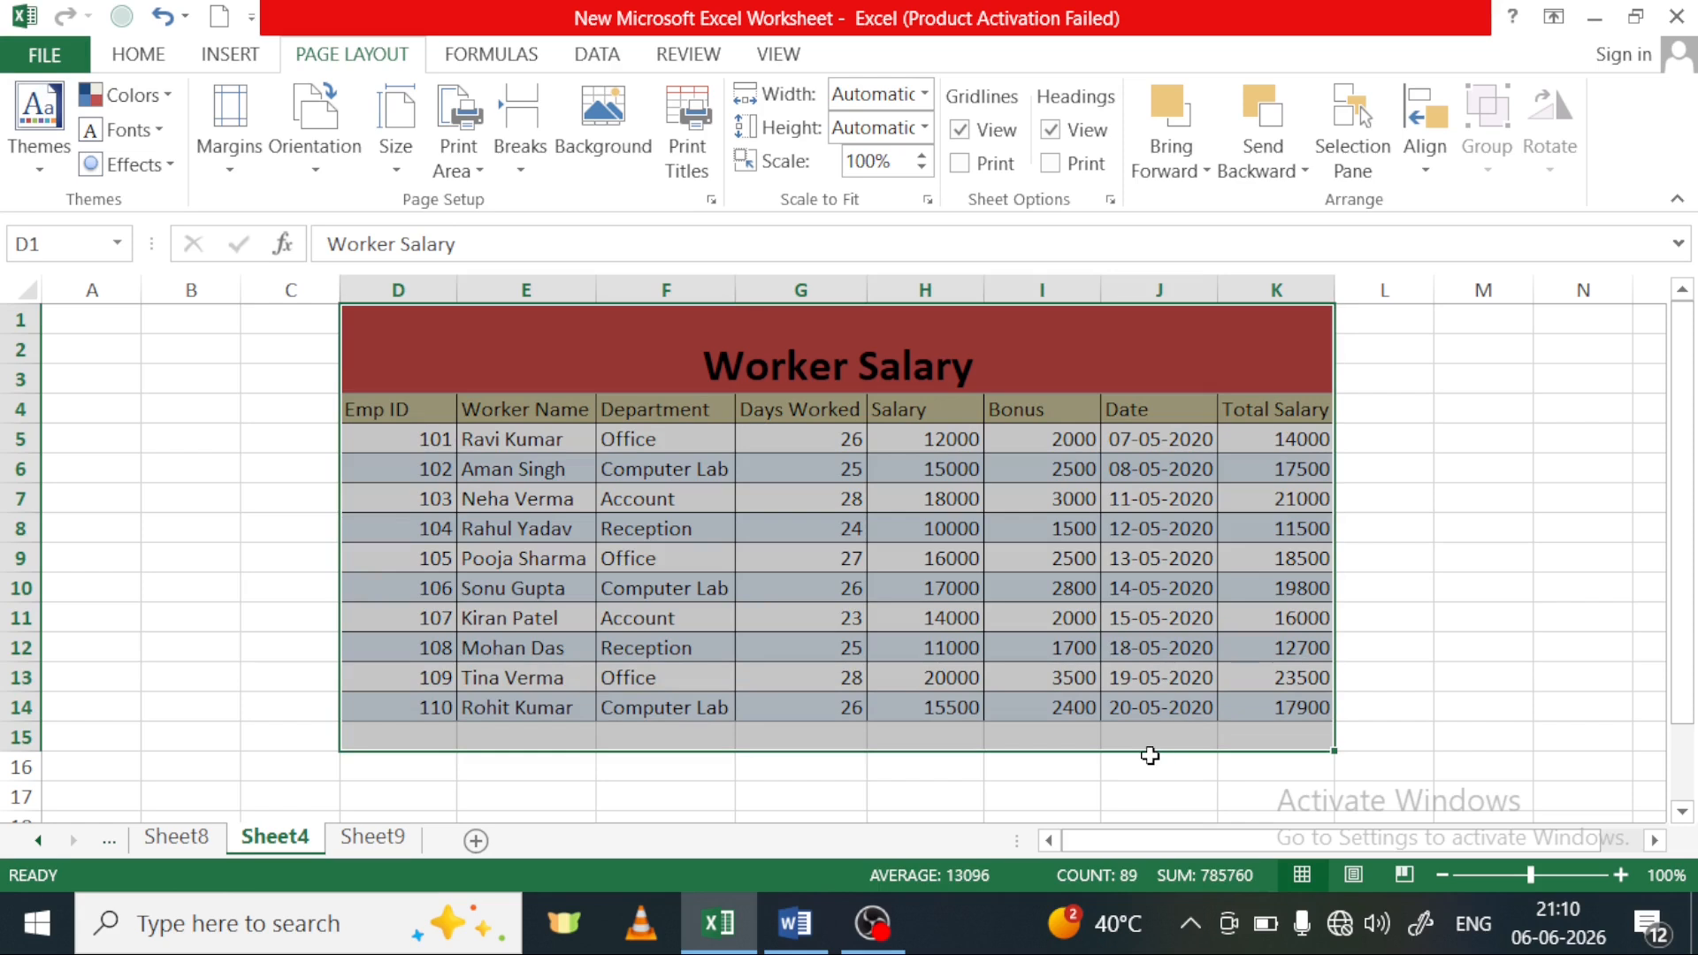
{"action": "key", "text": "ctrl+c"}
{"action": "scroll", "coordinate": [958, 747], "scroll_direction": "down", "scroll_amount": 2}
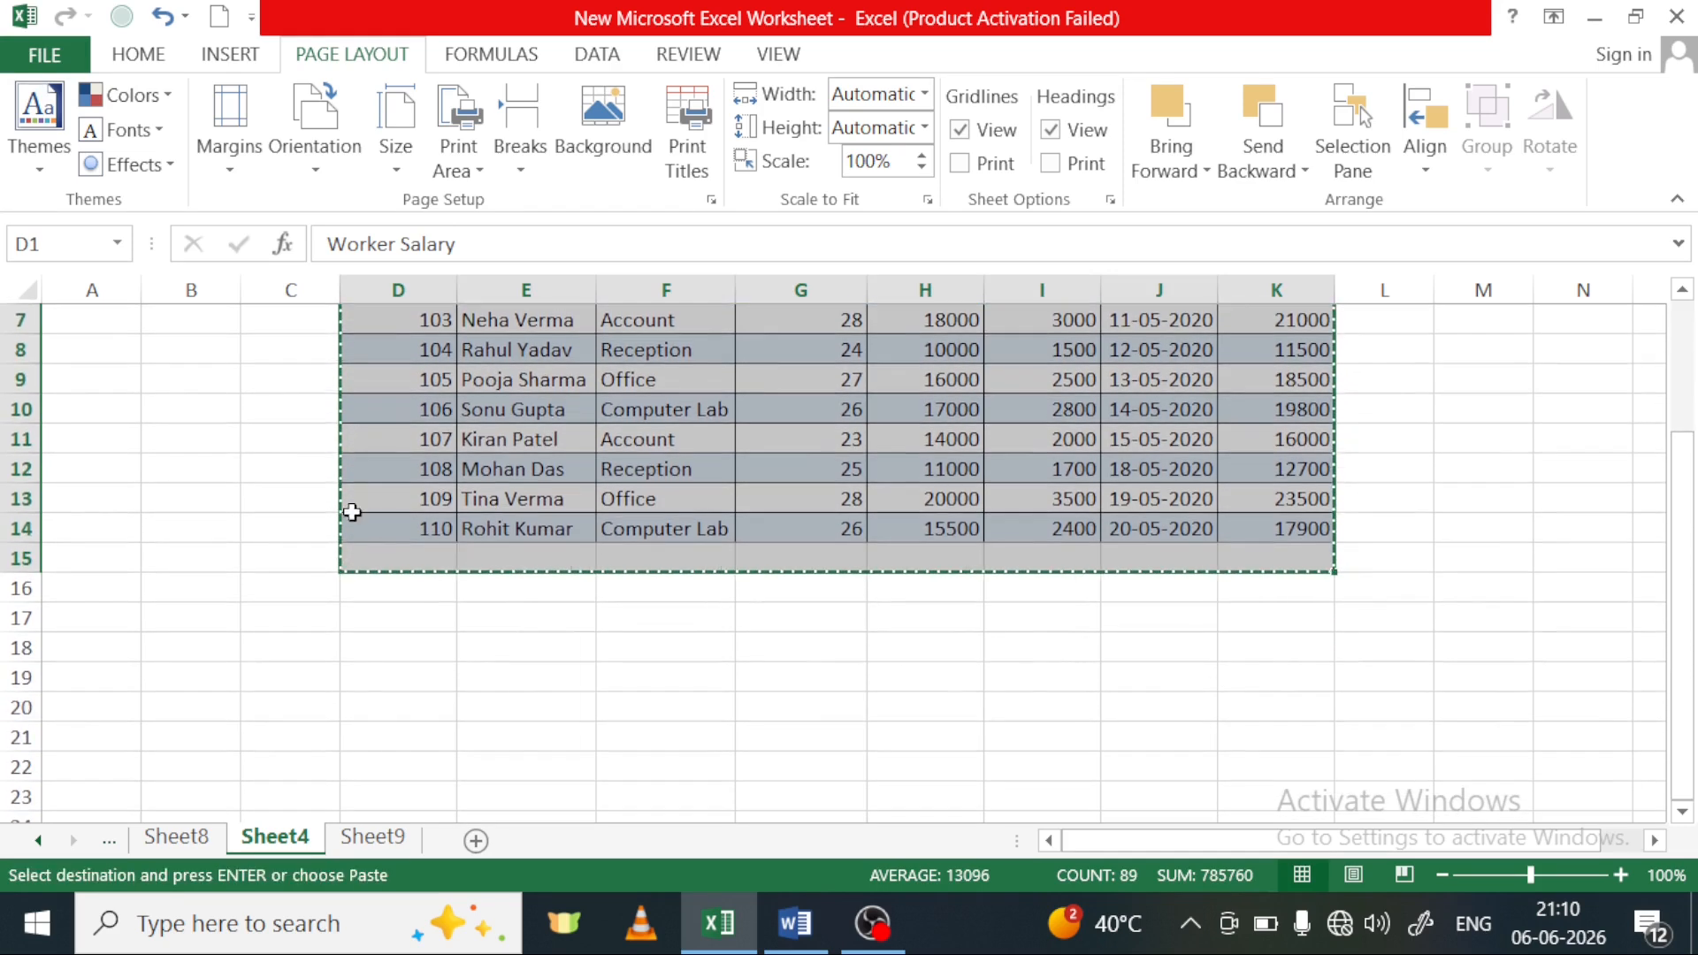
{"action": "left_click", "coordinate": [417, 595]}
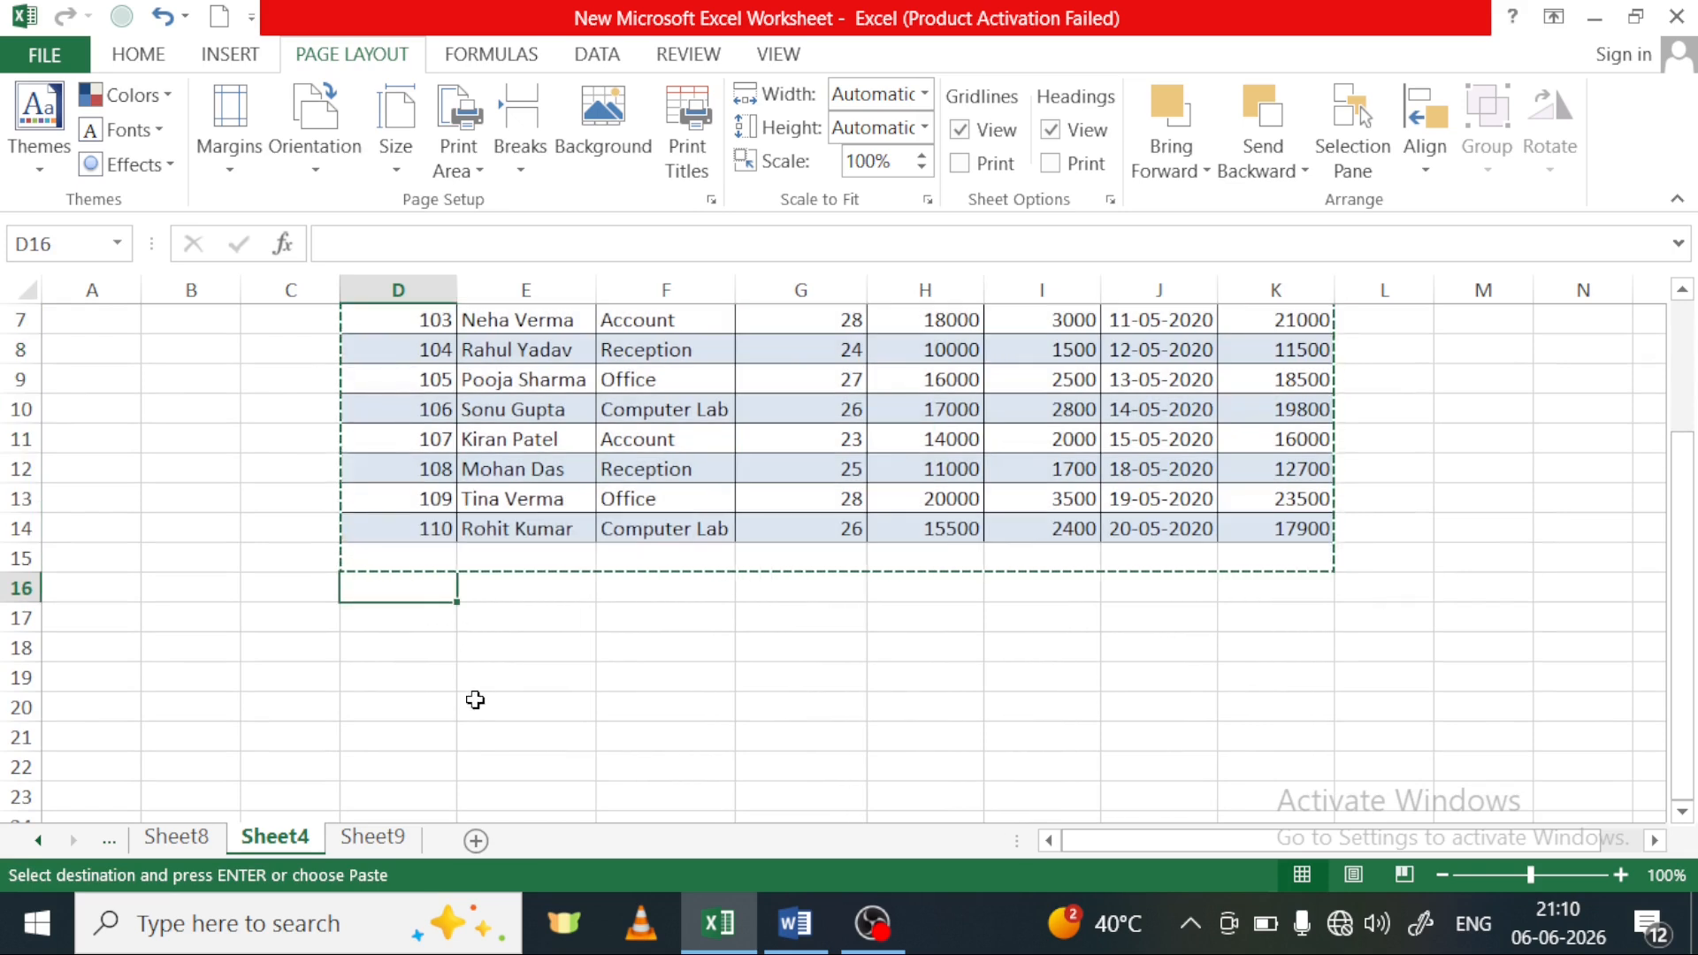
{"action": "key", "text": "ctrl+v"}
{"action": "scroll", "coordinate": [591, 671], "scroll_direction": "up", "scroll_amount": 2}
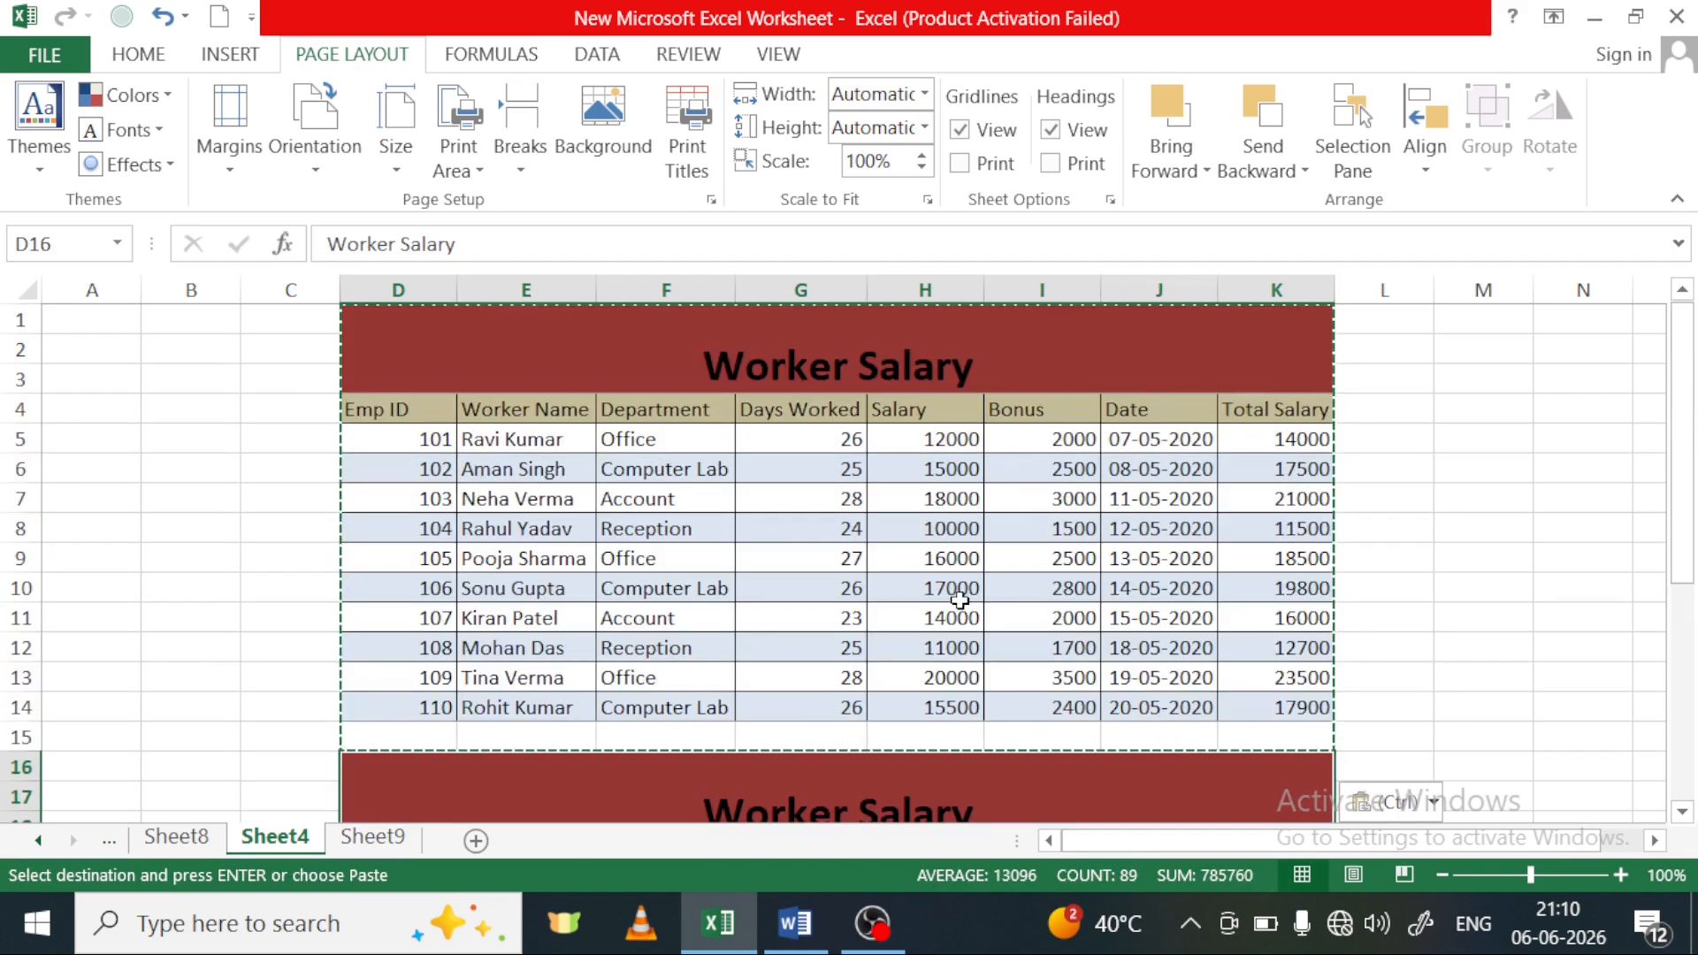
Paste another copy of the Worker Salary table beside the original at cell L1
{"action": "scroll", "coordinate": [1298, 844], "scroll_direction": "right", "scroll_amount": 1}
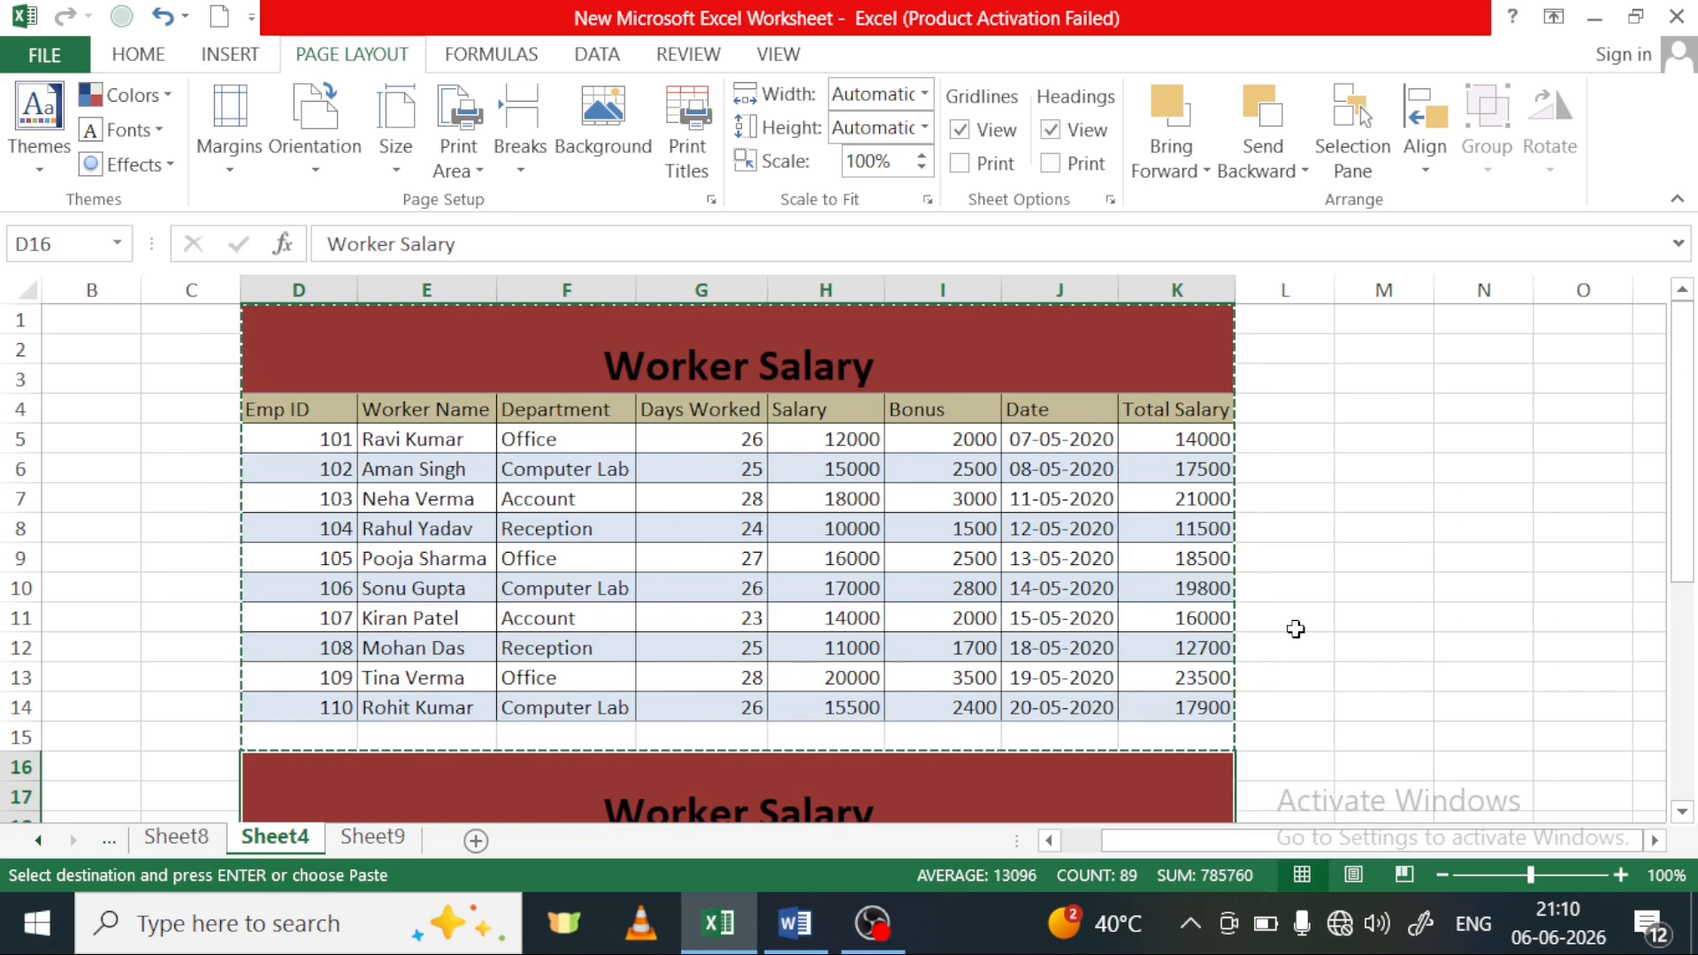
{"action": "left_click", "coordinate": [1256, 326]}
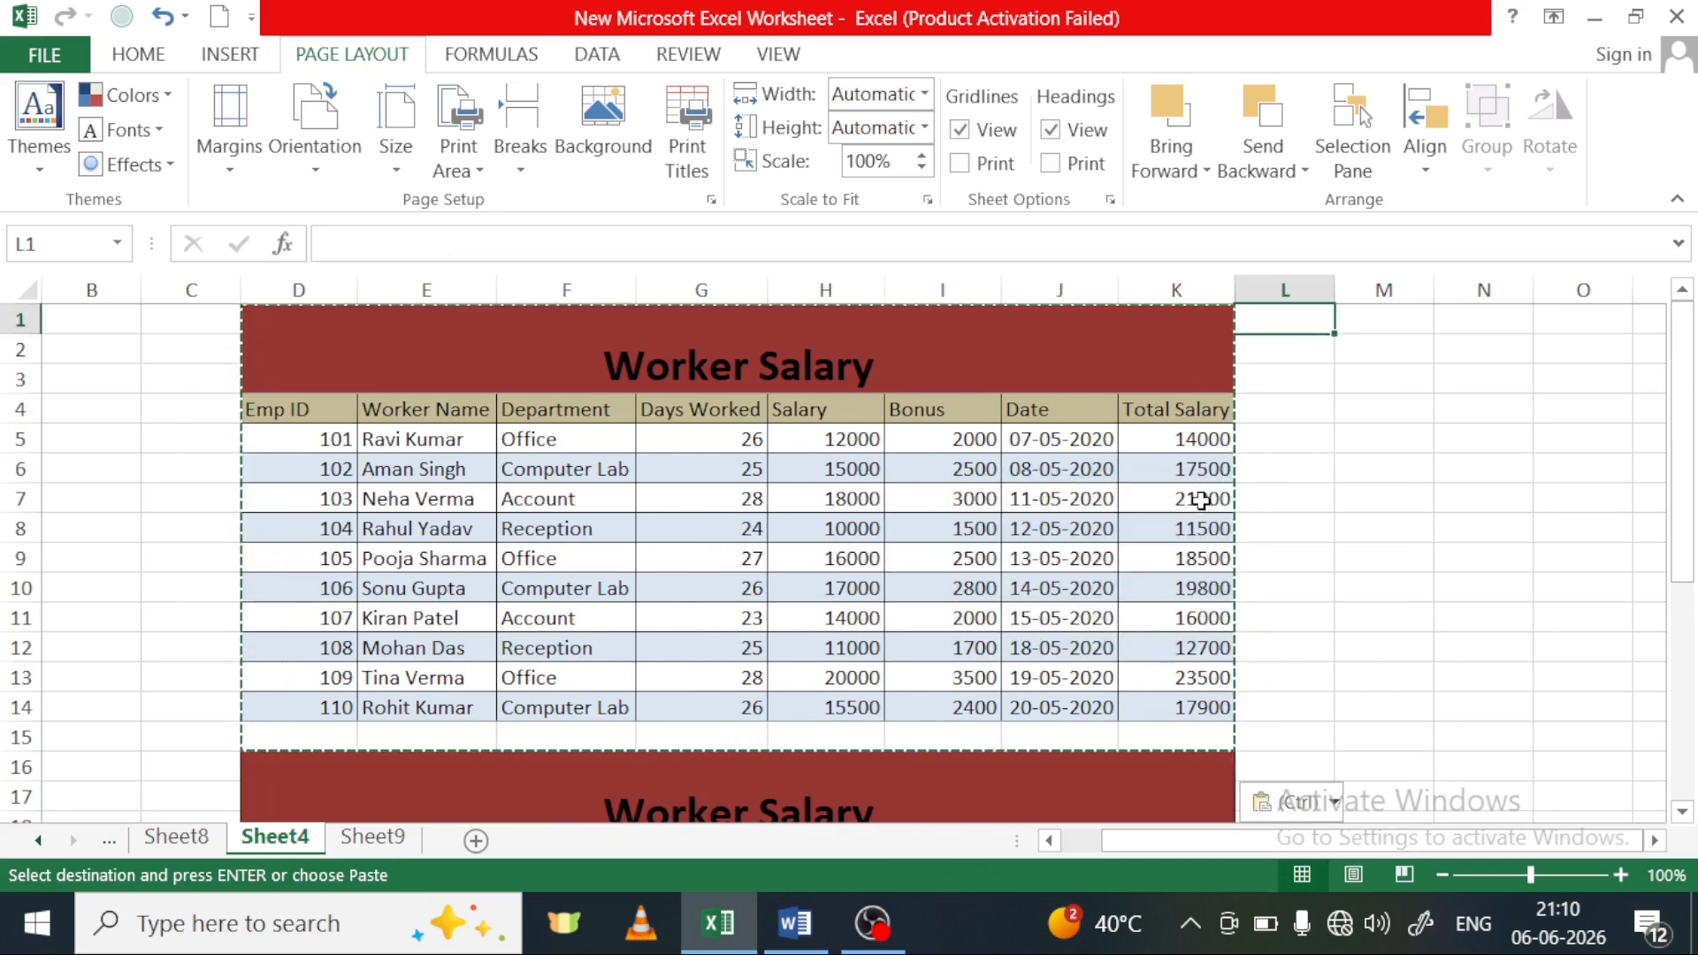
{"action": "key", "text": "ctrl+v"}
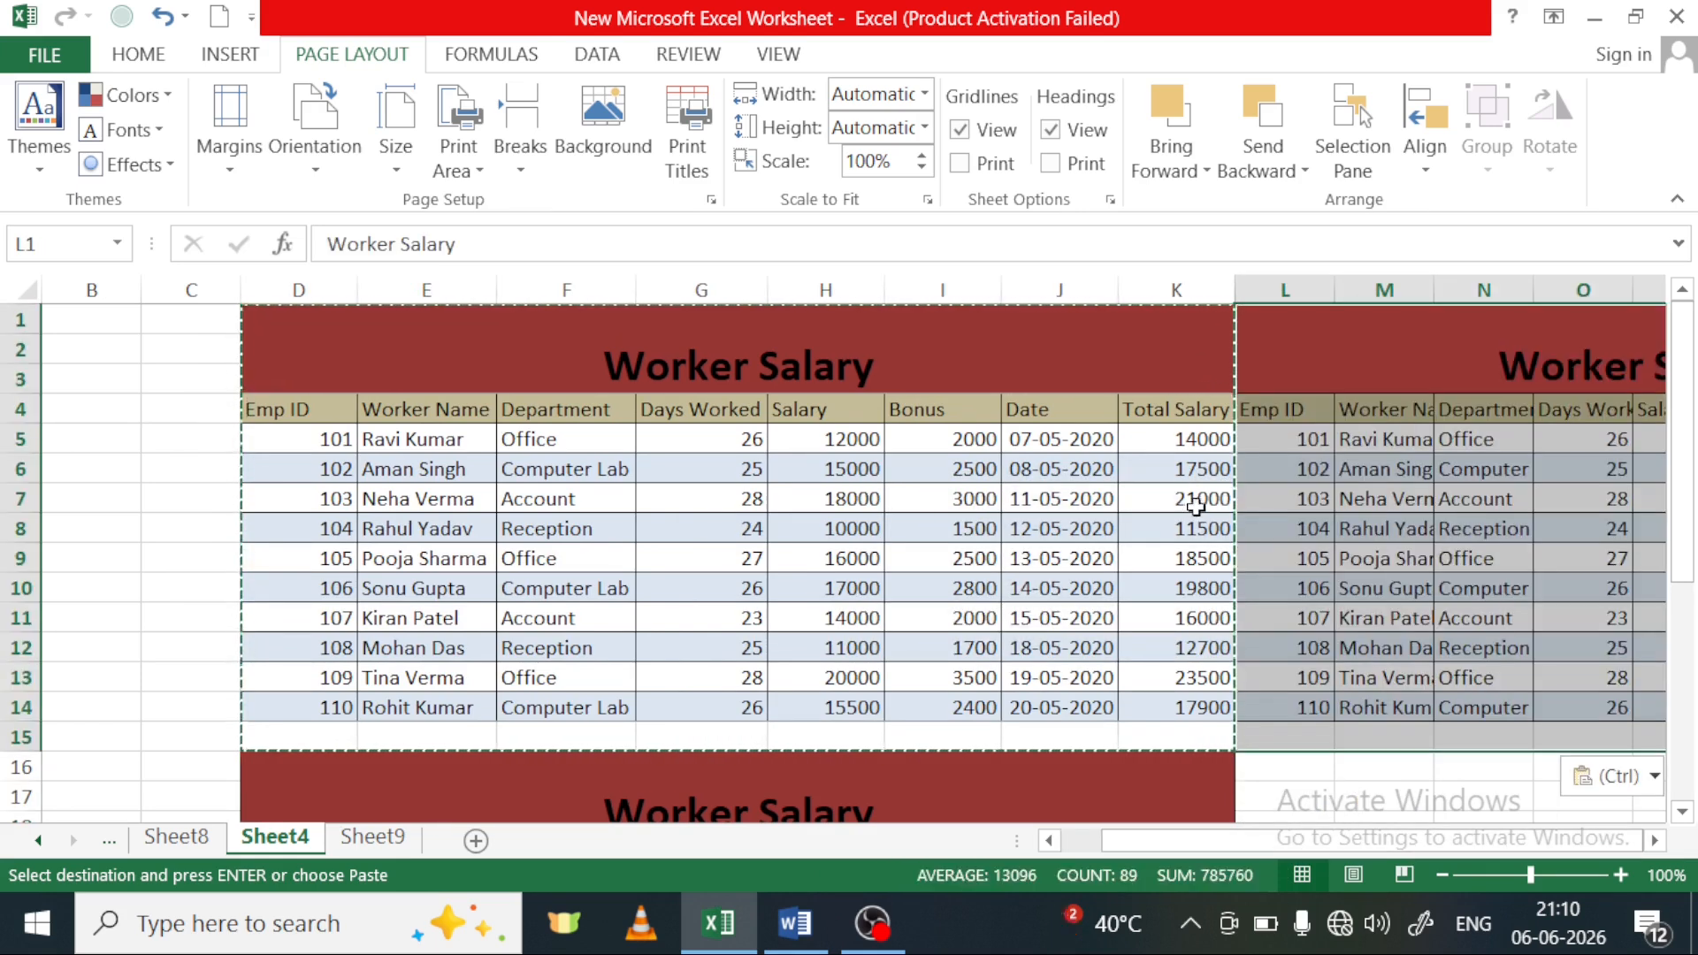
{"action": "scroll", "coordinate": [1272, 724], "scroll_direction": "down", "scroll_amount": 2}
{"action": "scroll", "coordinate": [1092, 495], "scroll_direction": "up", "scroll_amount": 2}
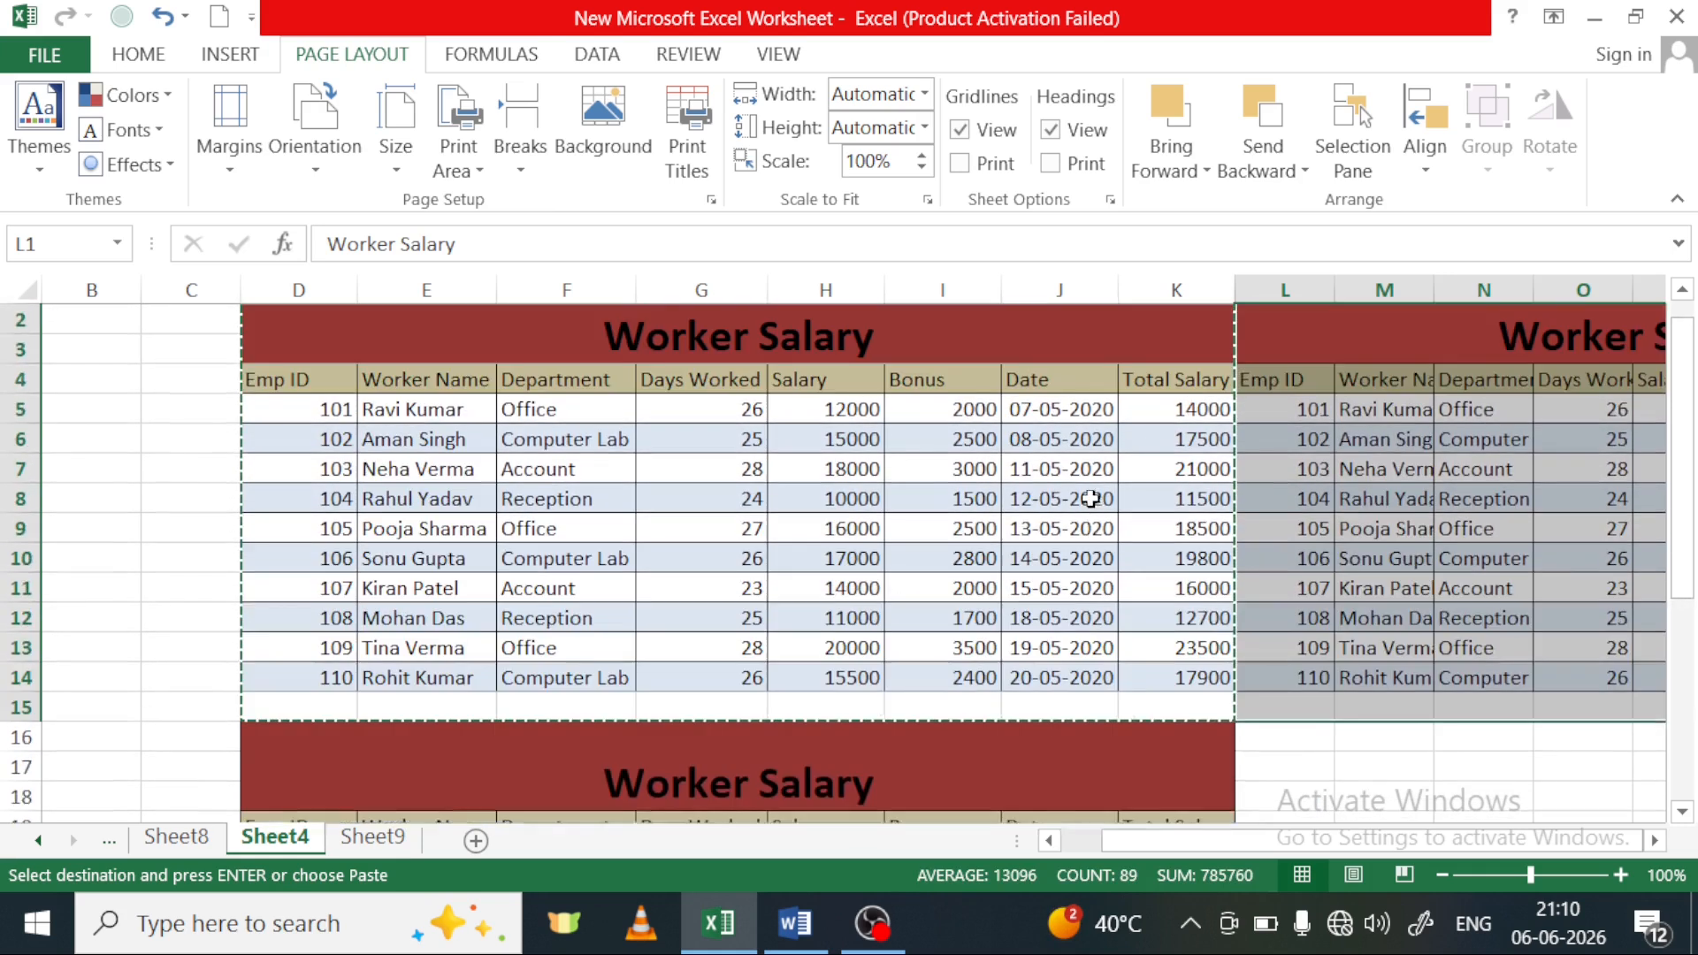
Try to paste the copied table again at cell J8
{"action": "left_click", "coordinate": [1034, 516]}
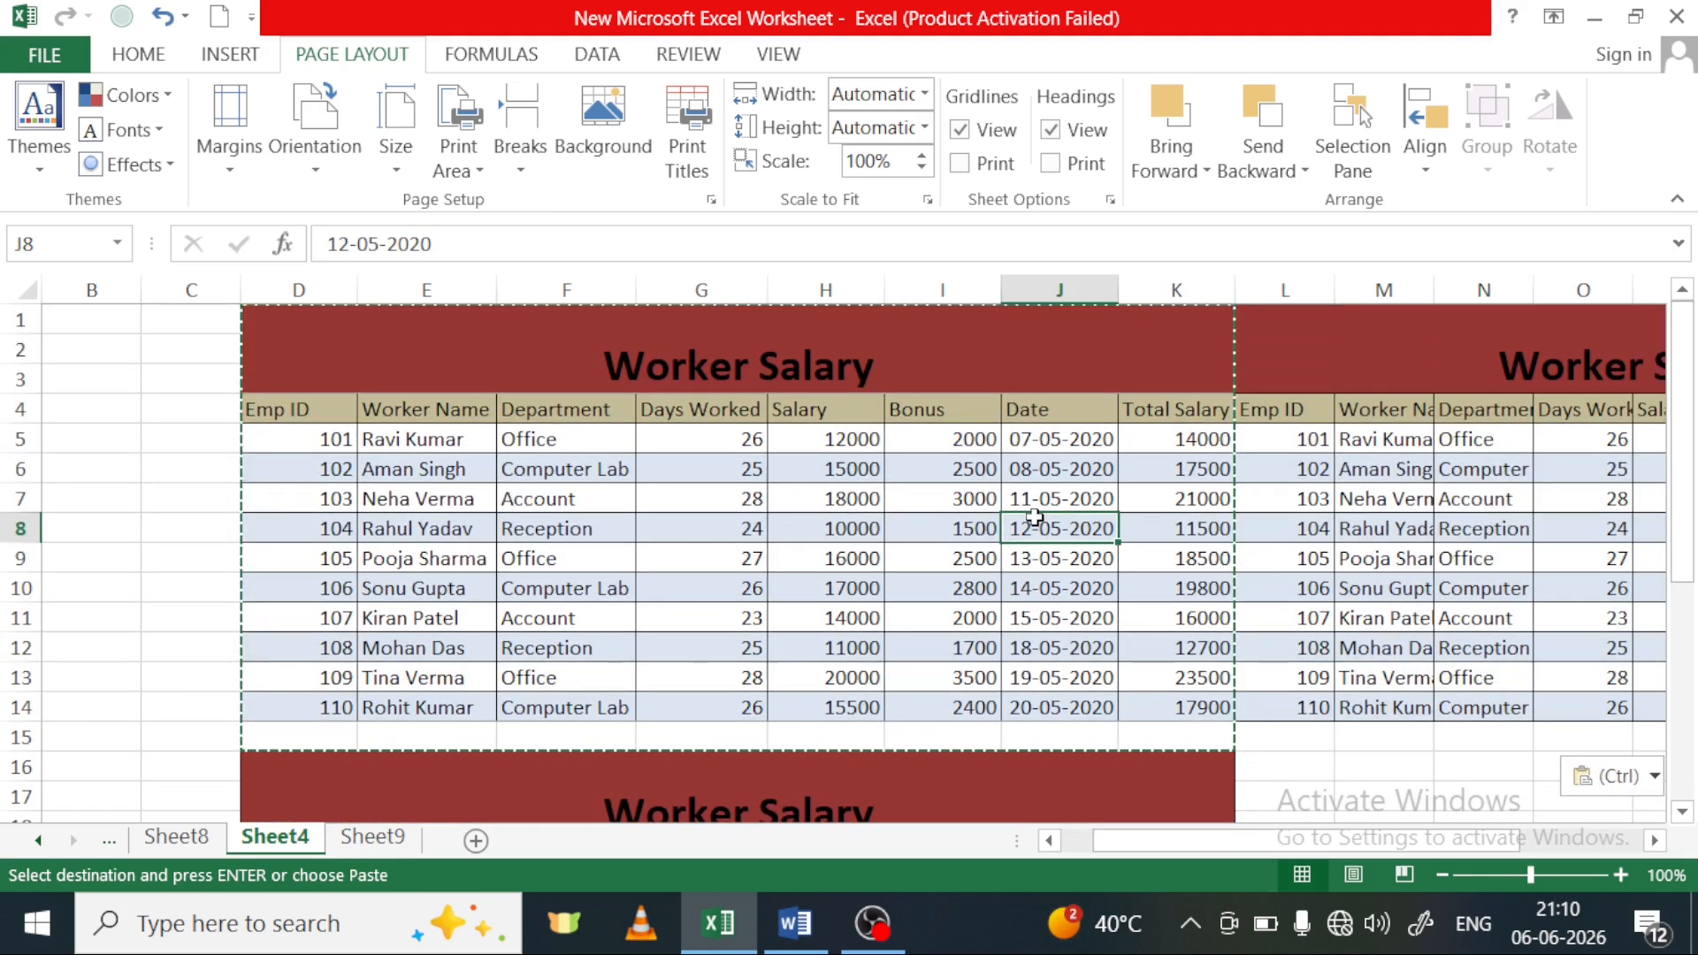
{"action": "key", "text": "ctrl+v"}
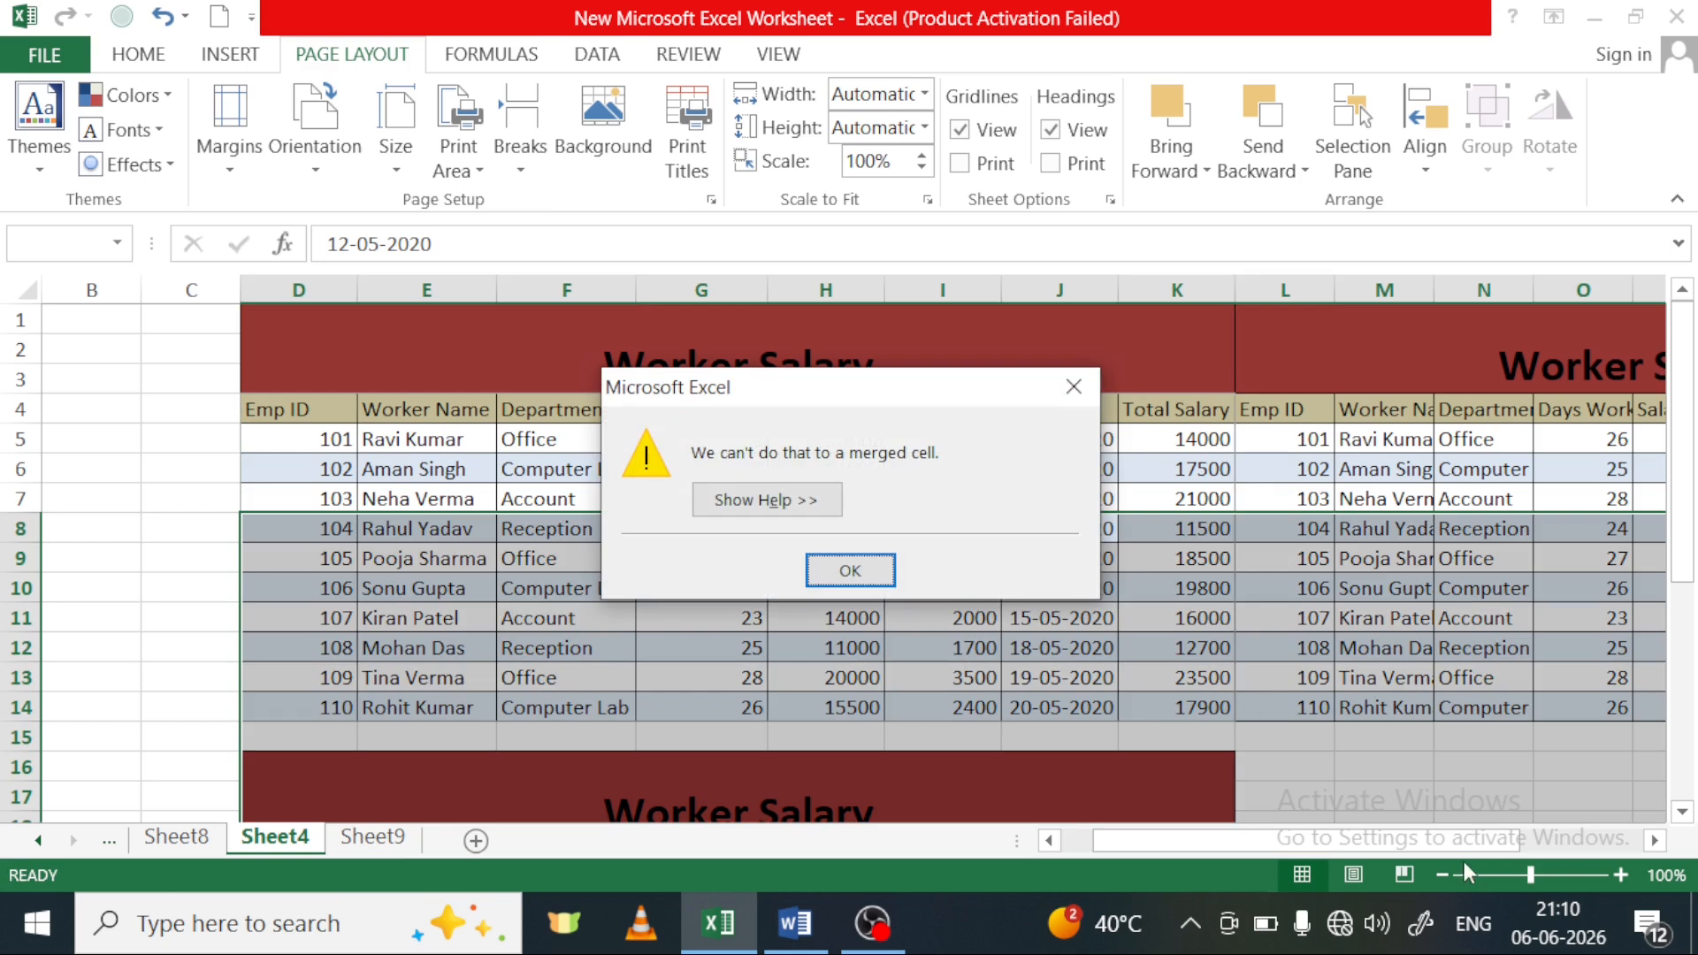
{"action": "left_click", "coordinate": [1071, 382]}
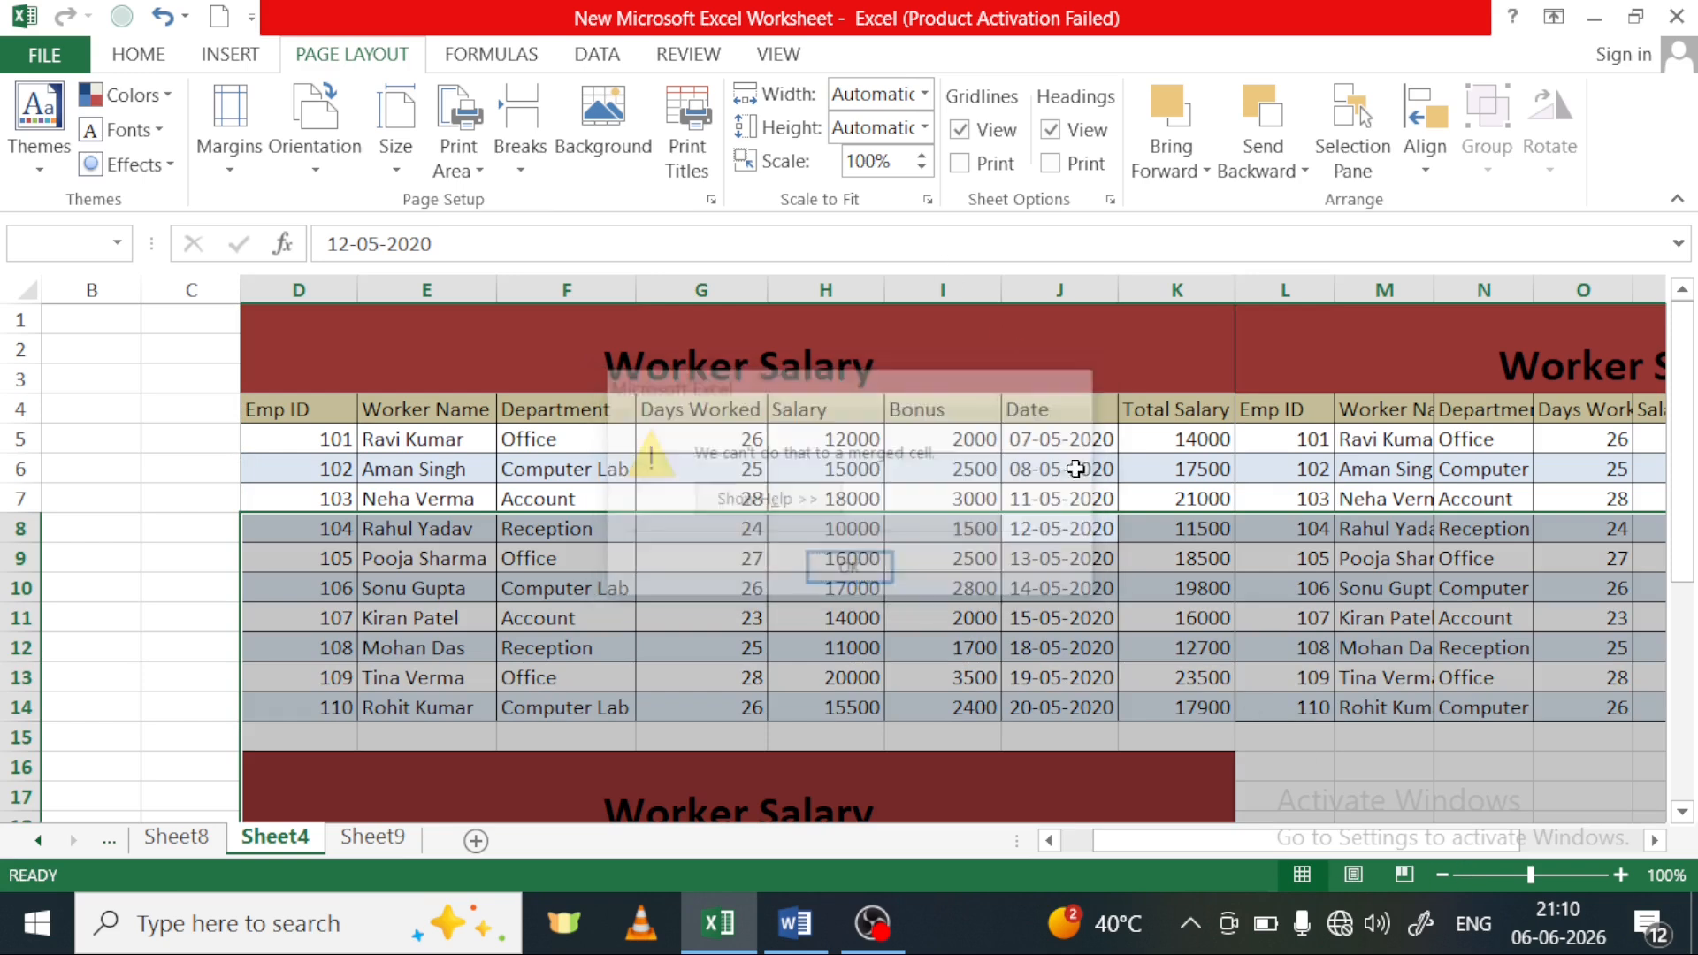
Examine the layout of the Worker Salary table copies across Sheet4 and on Sheet6
{"action": "left_click", "coordinate": [1271, 767]}
{"action": "scroll", "coordinate": [1149, 787], "scroll_direction": "down", "scroll_amount": 2}
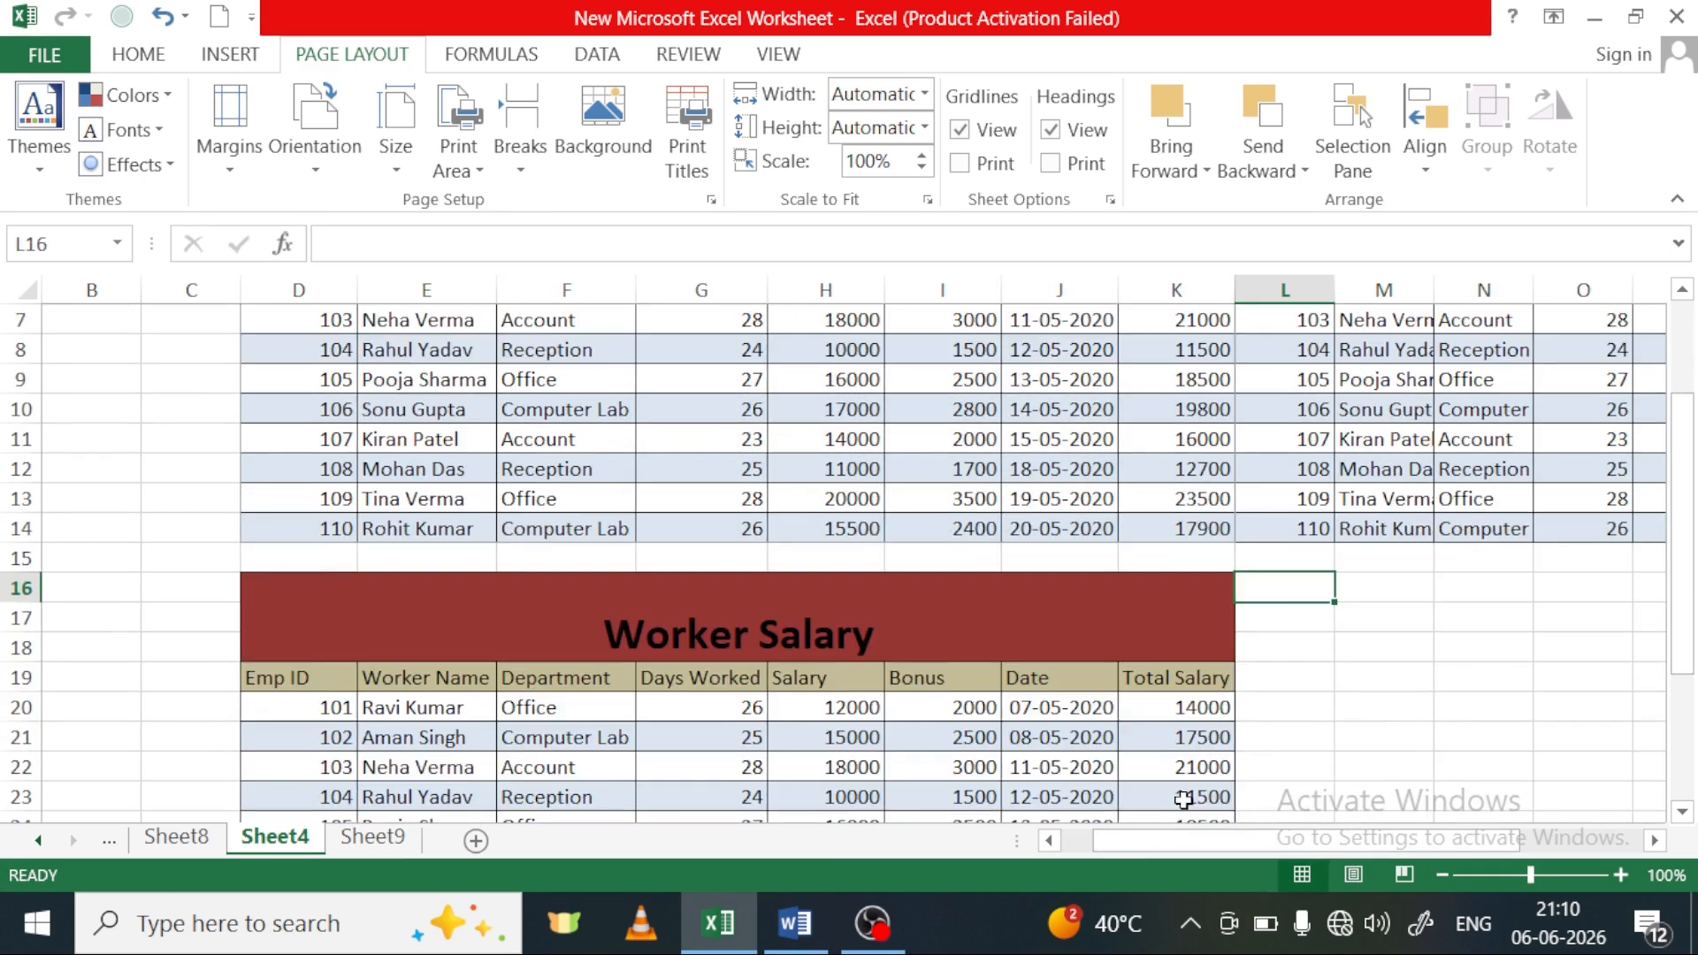
{"action": "left_click_drag", "start_coordinate": [1272, 845], "coordinate": [1121, 827]}
{"action": "left_click_drag", "start_coordinate": [1238, 840], "coordinate": [1552, 856]}
{"action": "scroll", "coordinate": [1220, 500], "scroll_direction": "down", "scroll_amount": 1}
{"action": "scroll", "coordinate": [1220, 500], "scroll_direction": "up", "scroll_amount": 1}
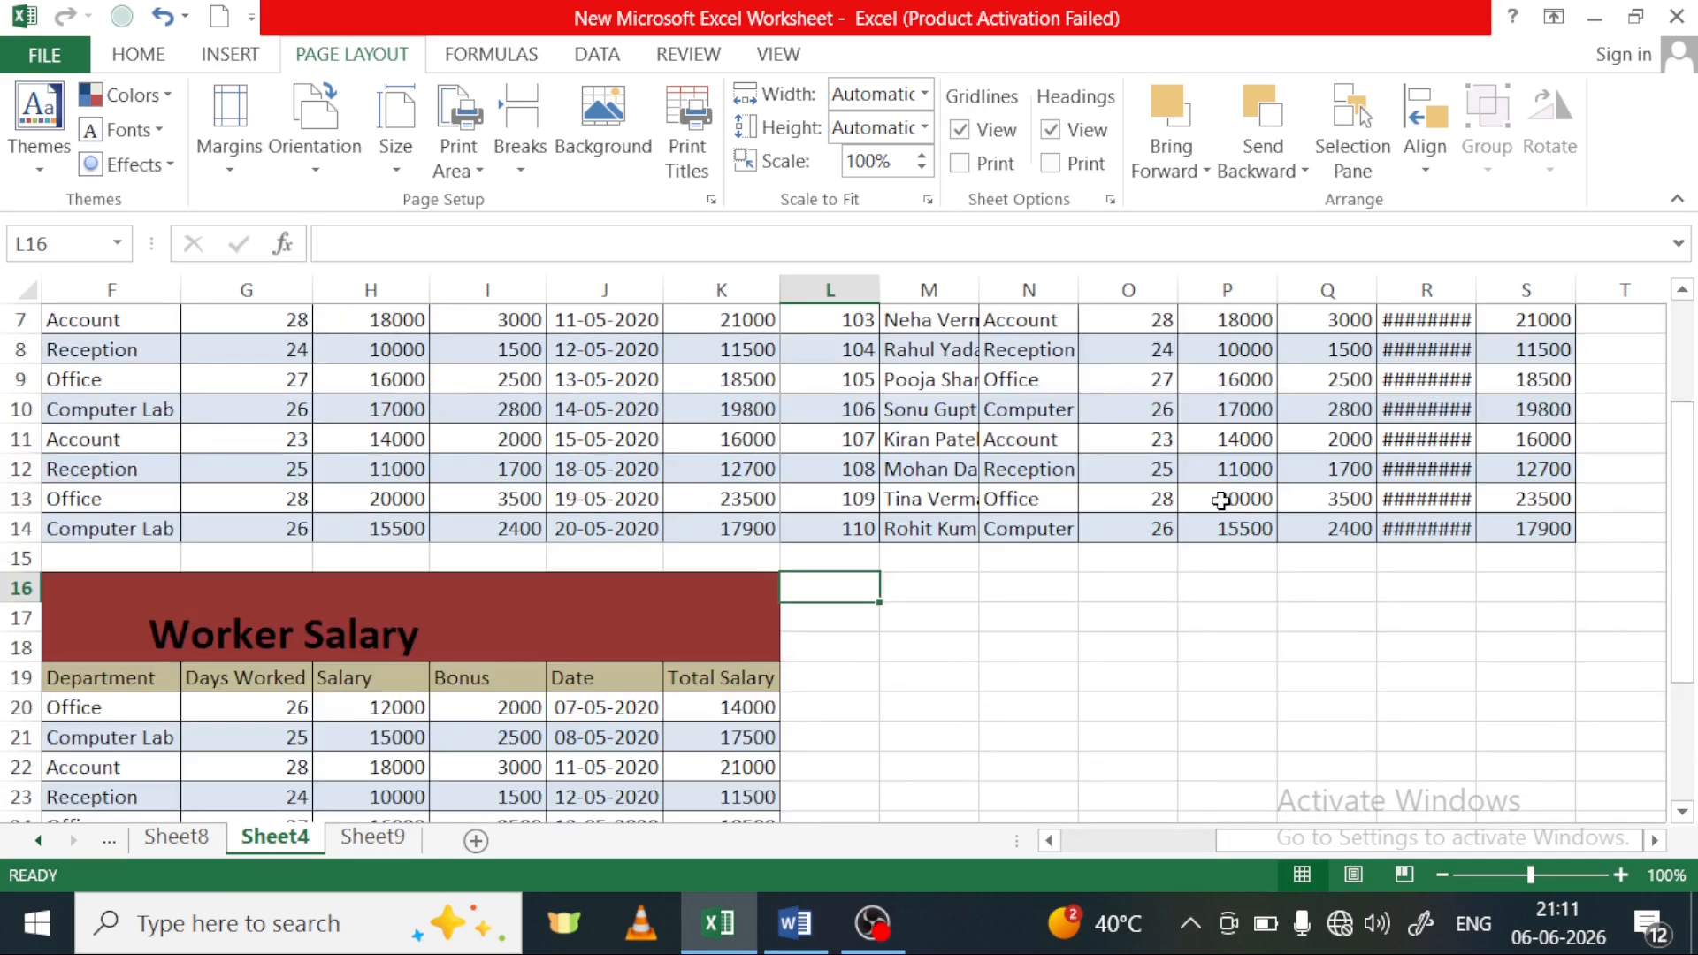
{"action": "scroll", "coordinate": [1221, 501], "scroll_direction": "up", "scroll_amount": 2}
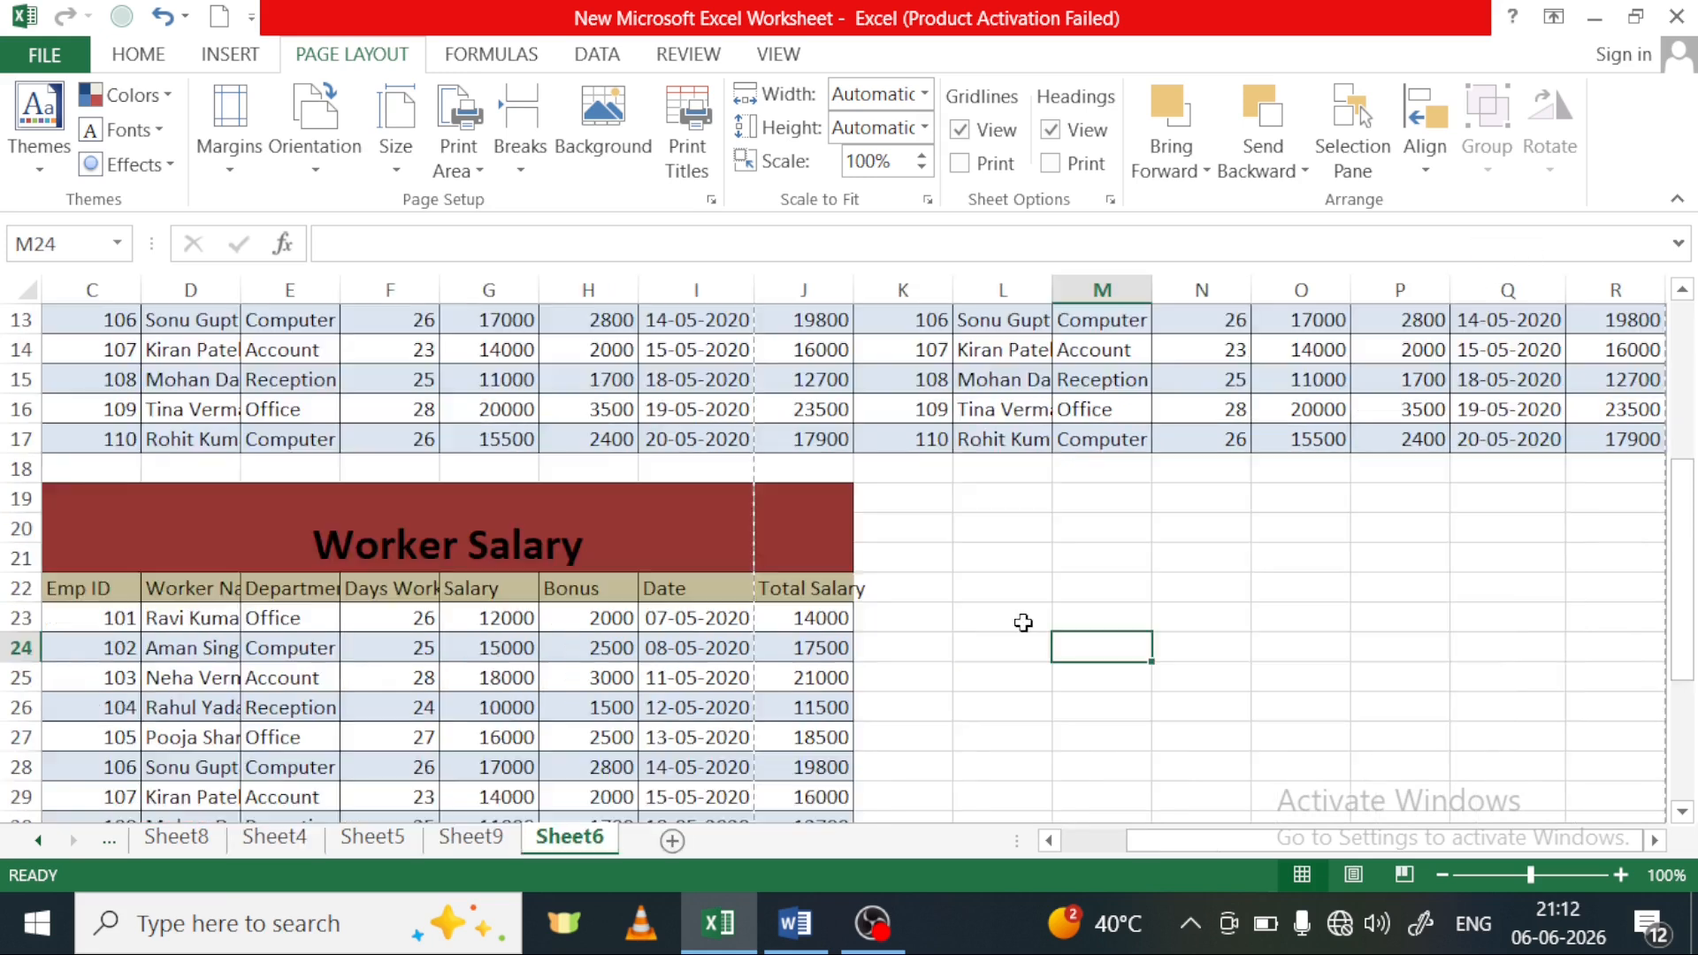
{"action": "scroll", "coordinate": [1025, 628], "scroll_direction": "up", "scroll_amount": 3}
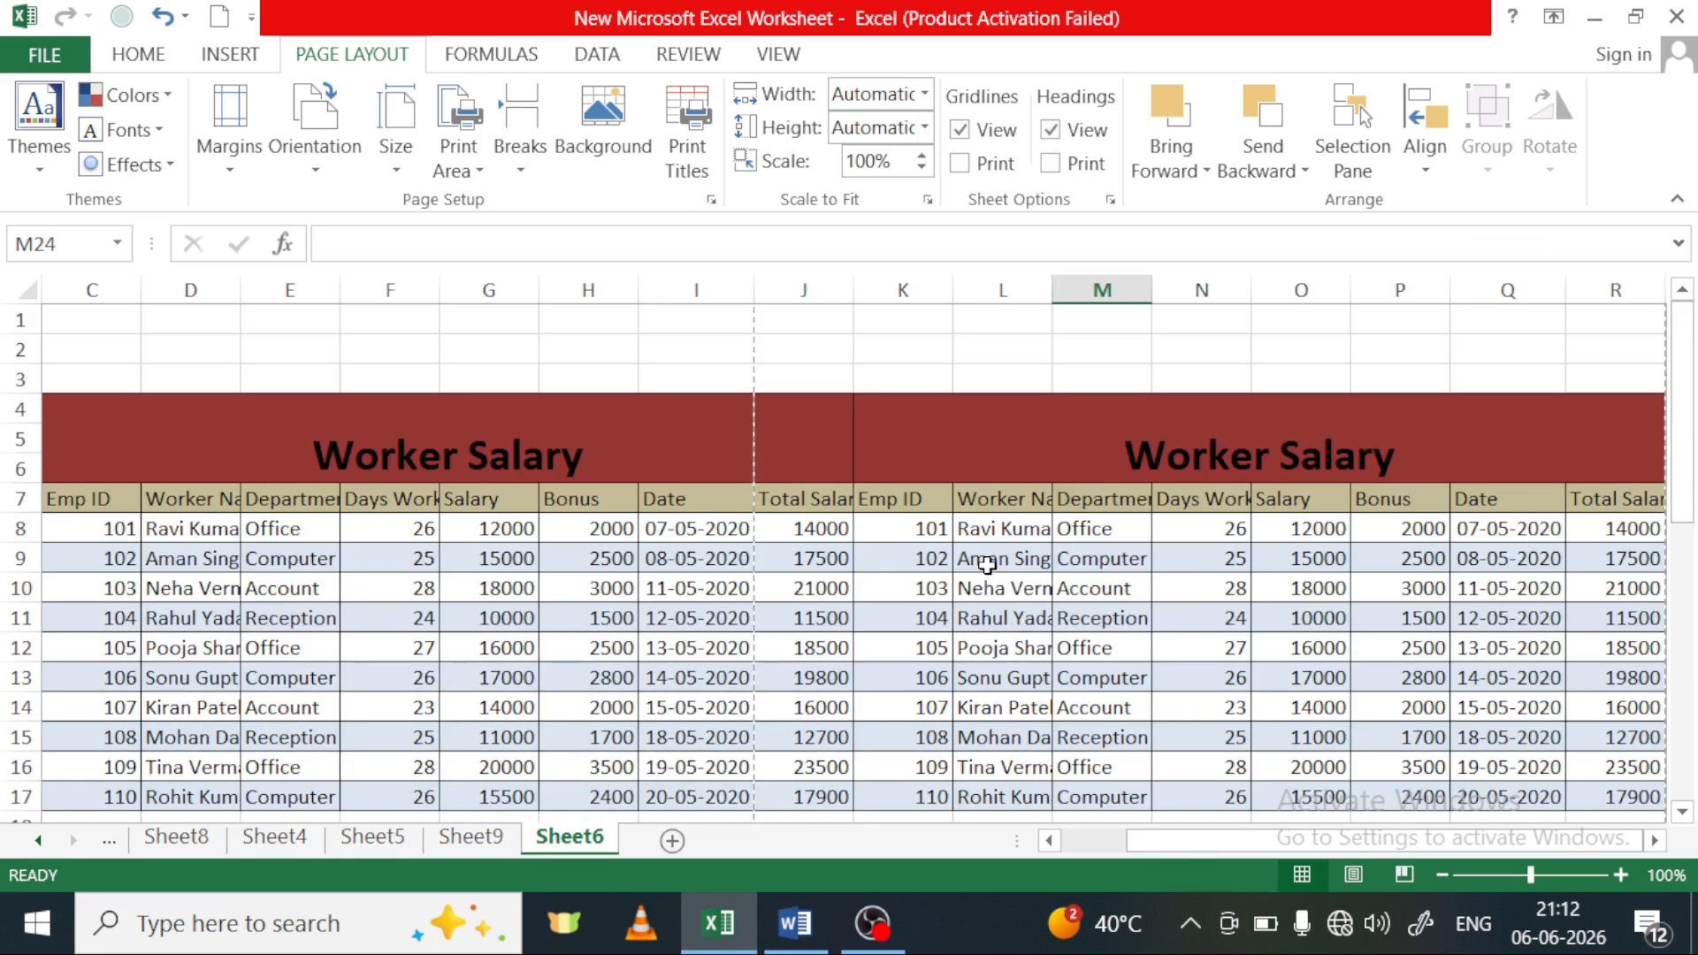
{"action": "scroll", "coordinate": [987, 564], "scroll_direction": "down", "scroll_amount": 5}
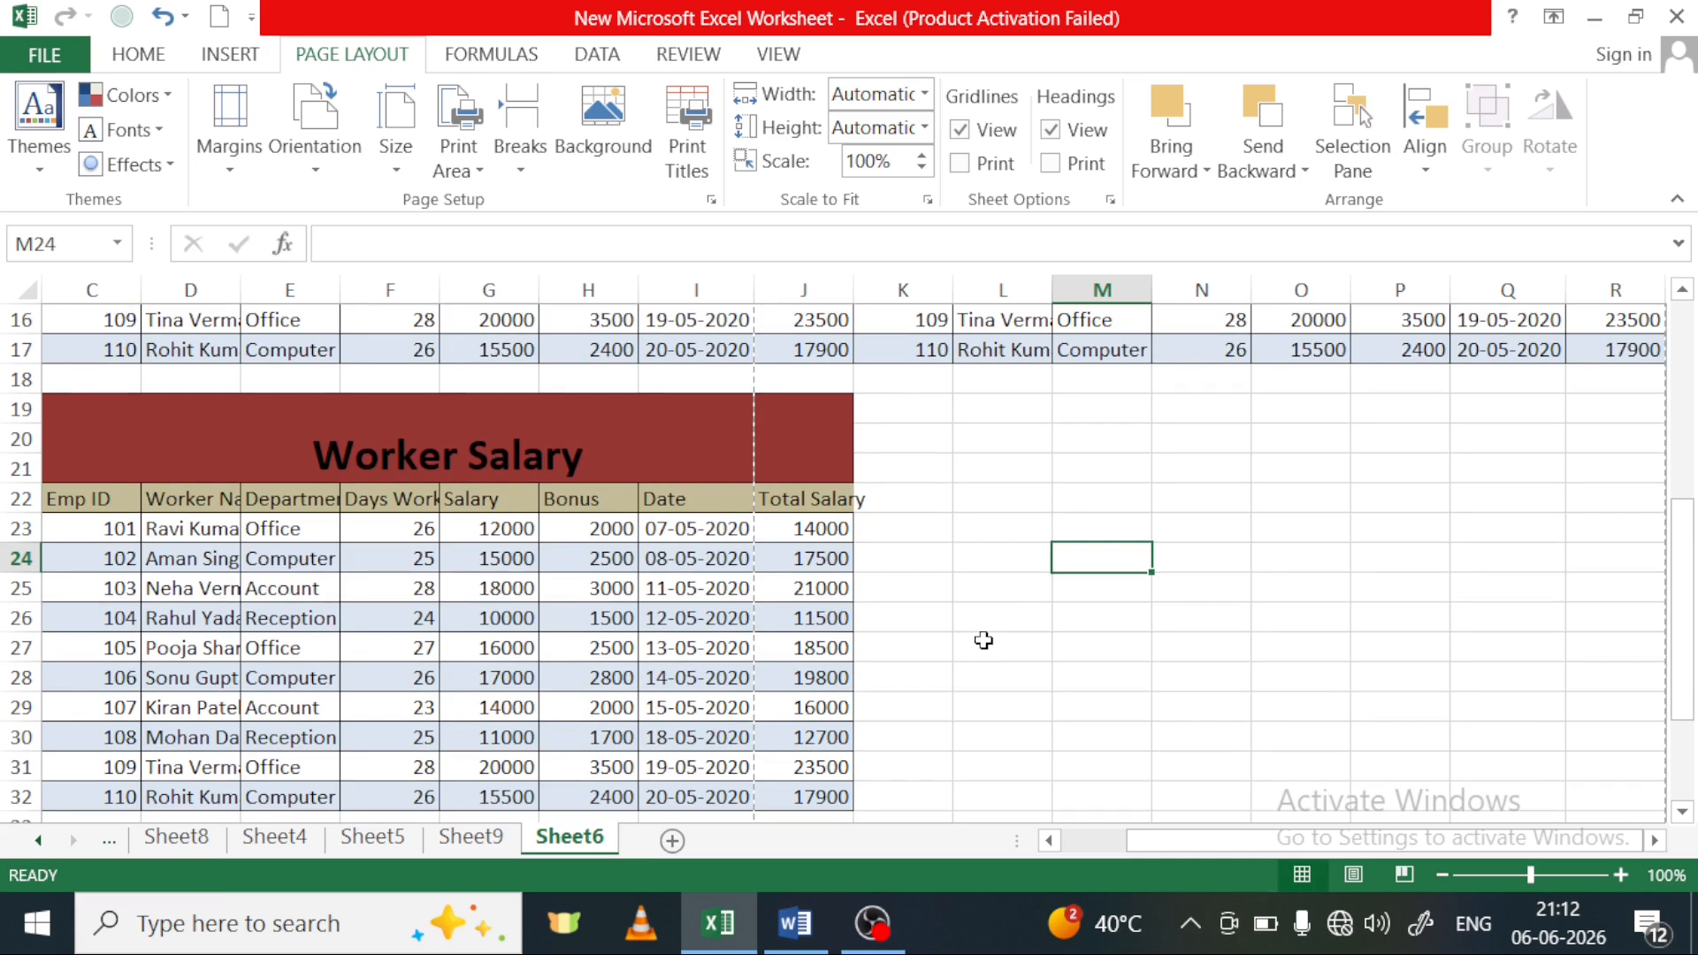
Preview the Sheet6 printout page by page to check how the Worker Salary tables split across pages
{"action": "key", "text": "ctrl+p"}
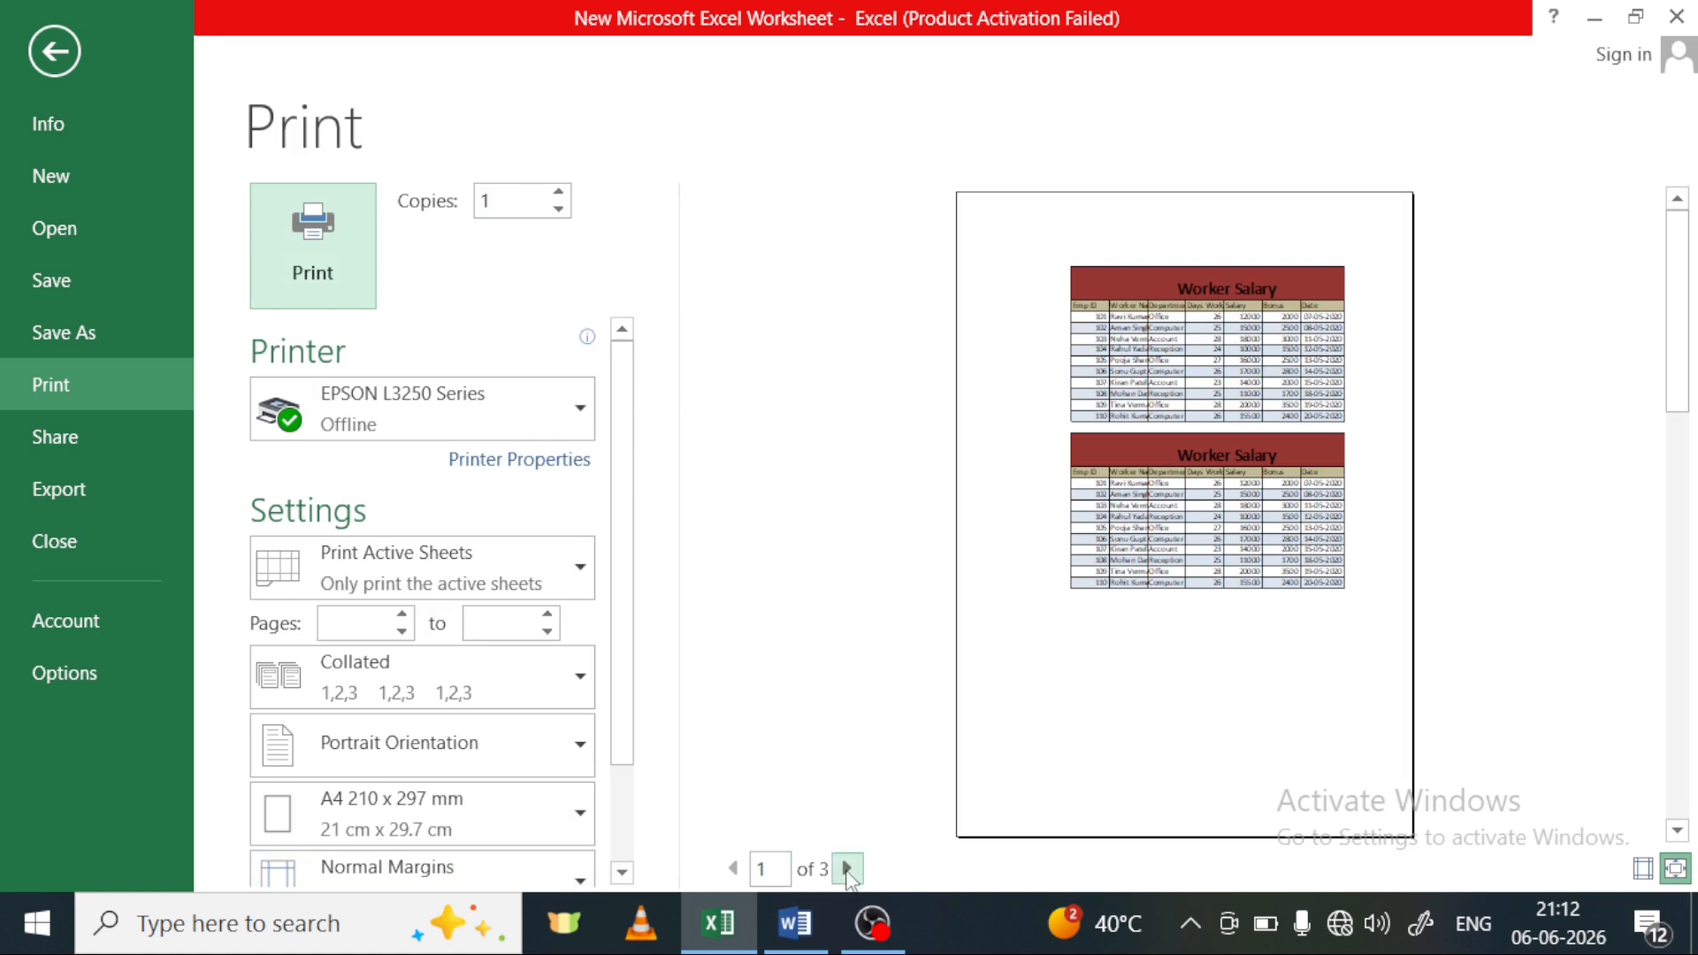
{"action": "left_click", "coordinate": [847, 870]}
{"action": "left_click", "coordinate": [732, 869]}
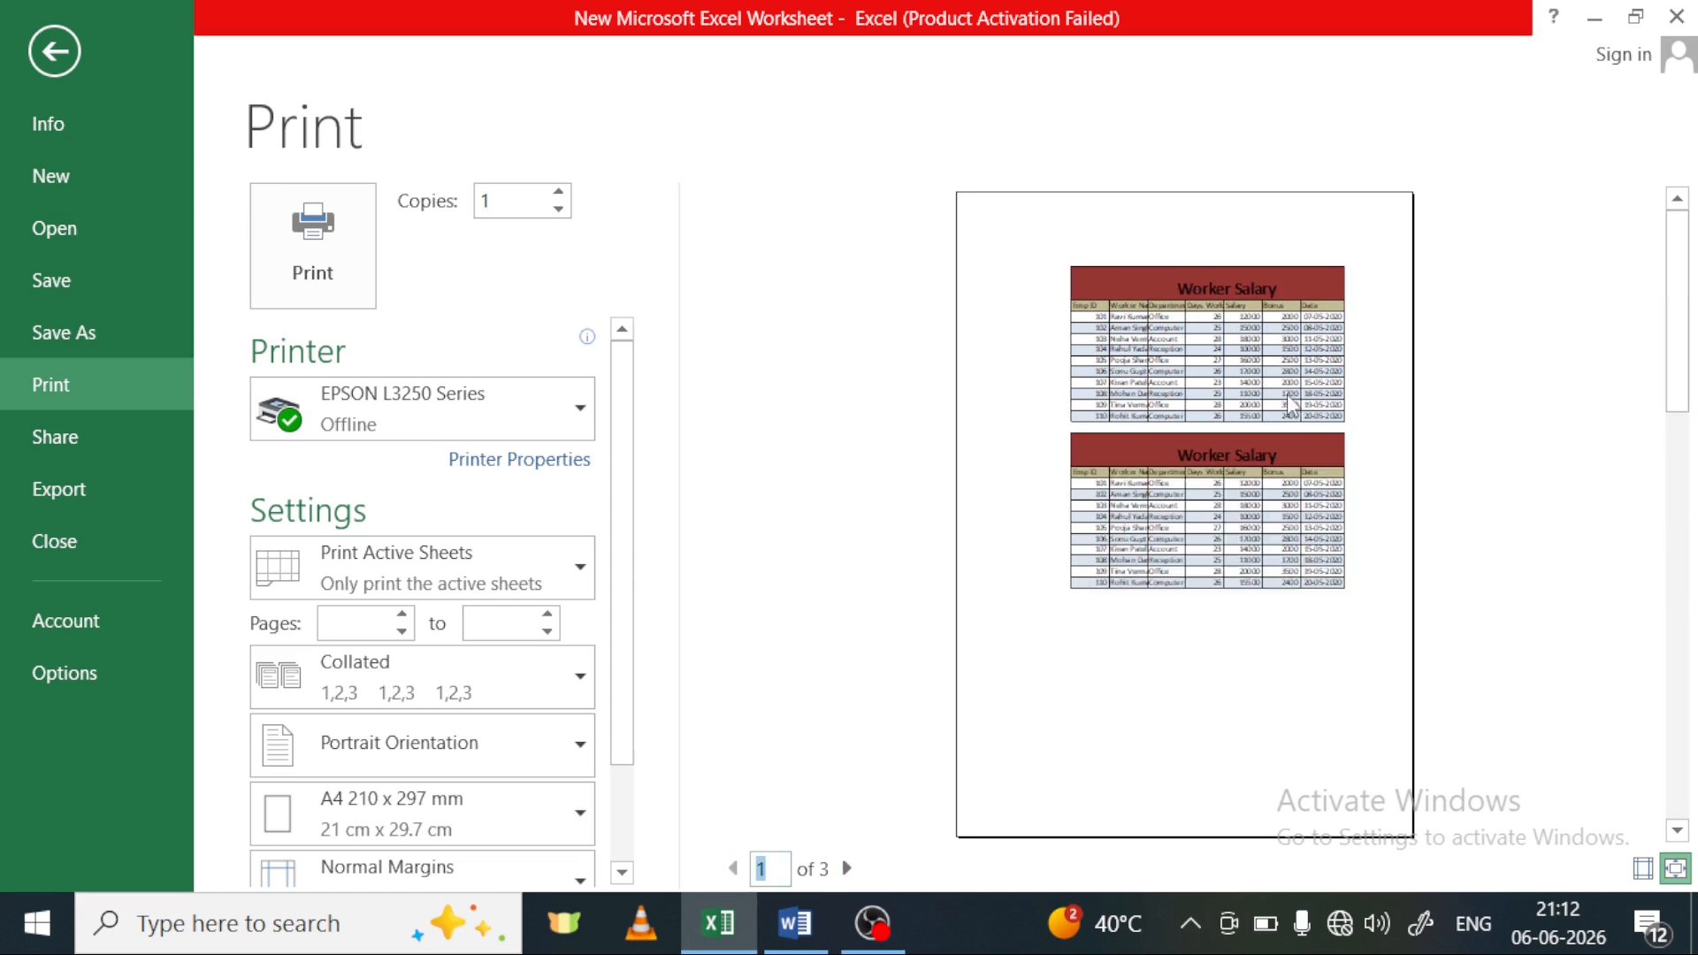
{"action": "left_click", "coordinate": [847, 868]}
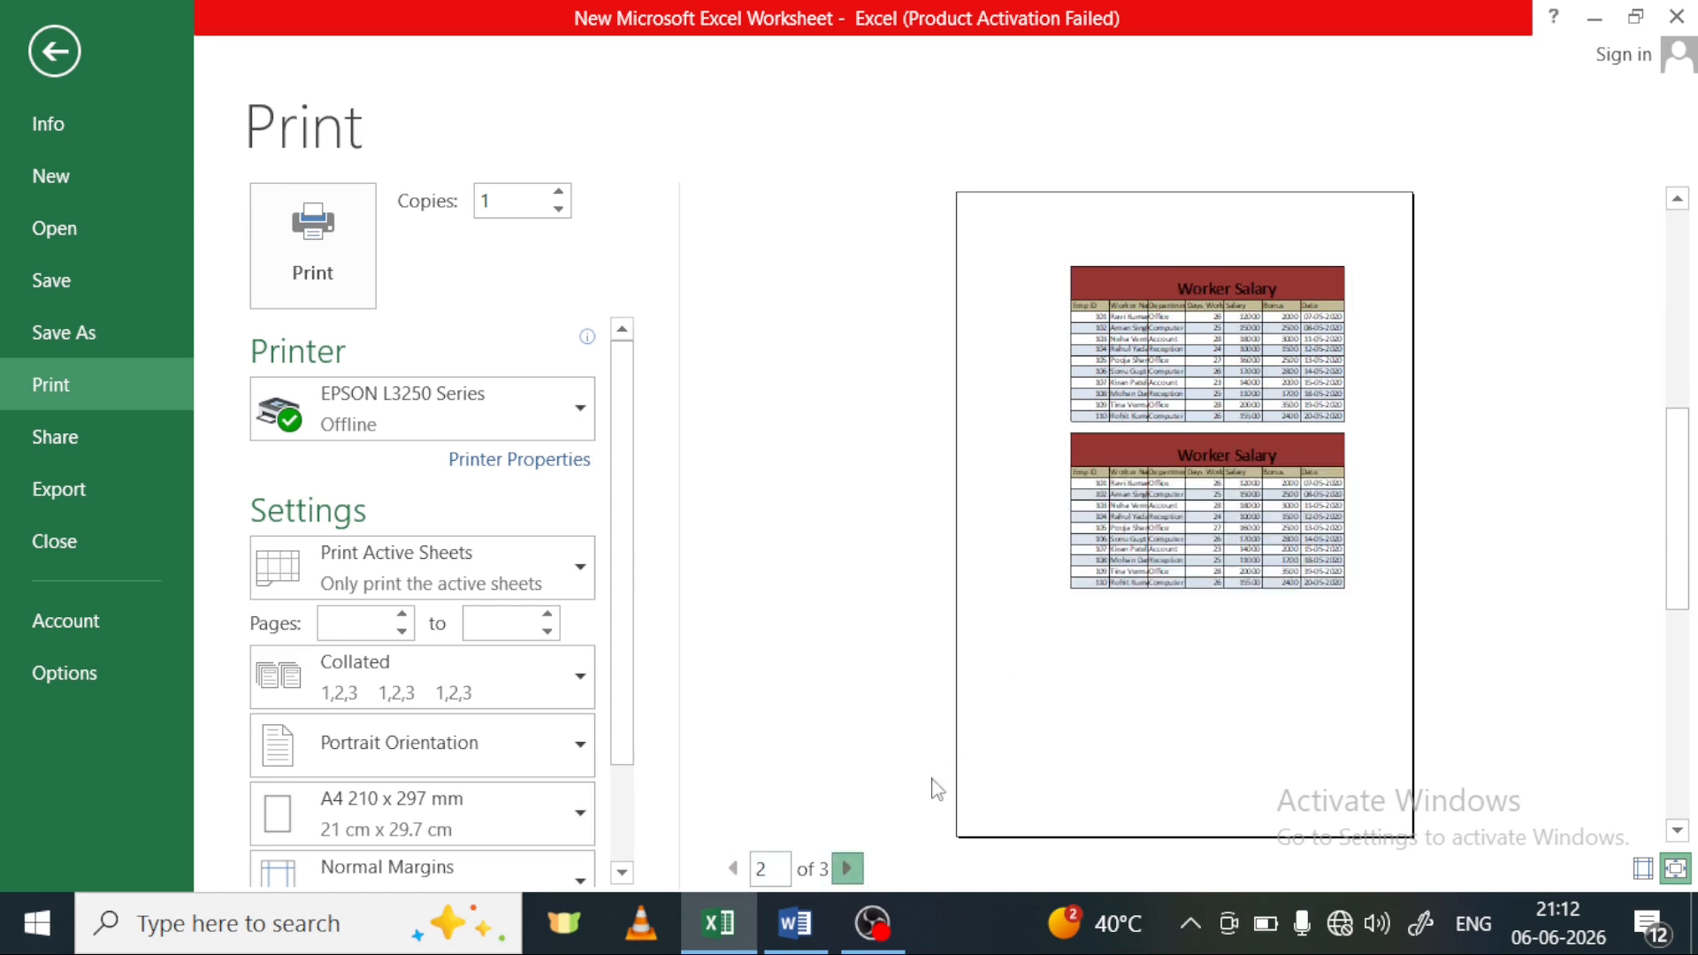
{"action": "left_click", "coordinate": [846, 868]}
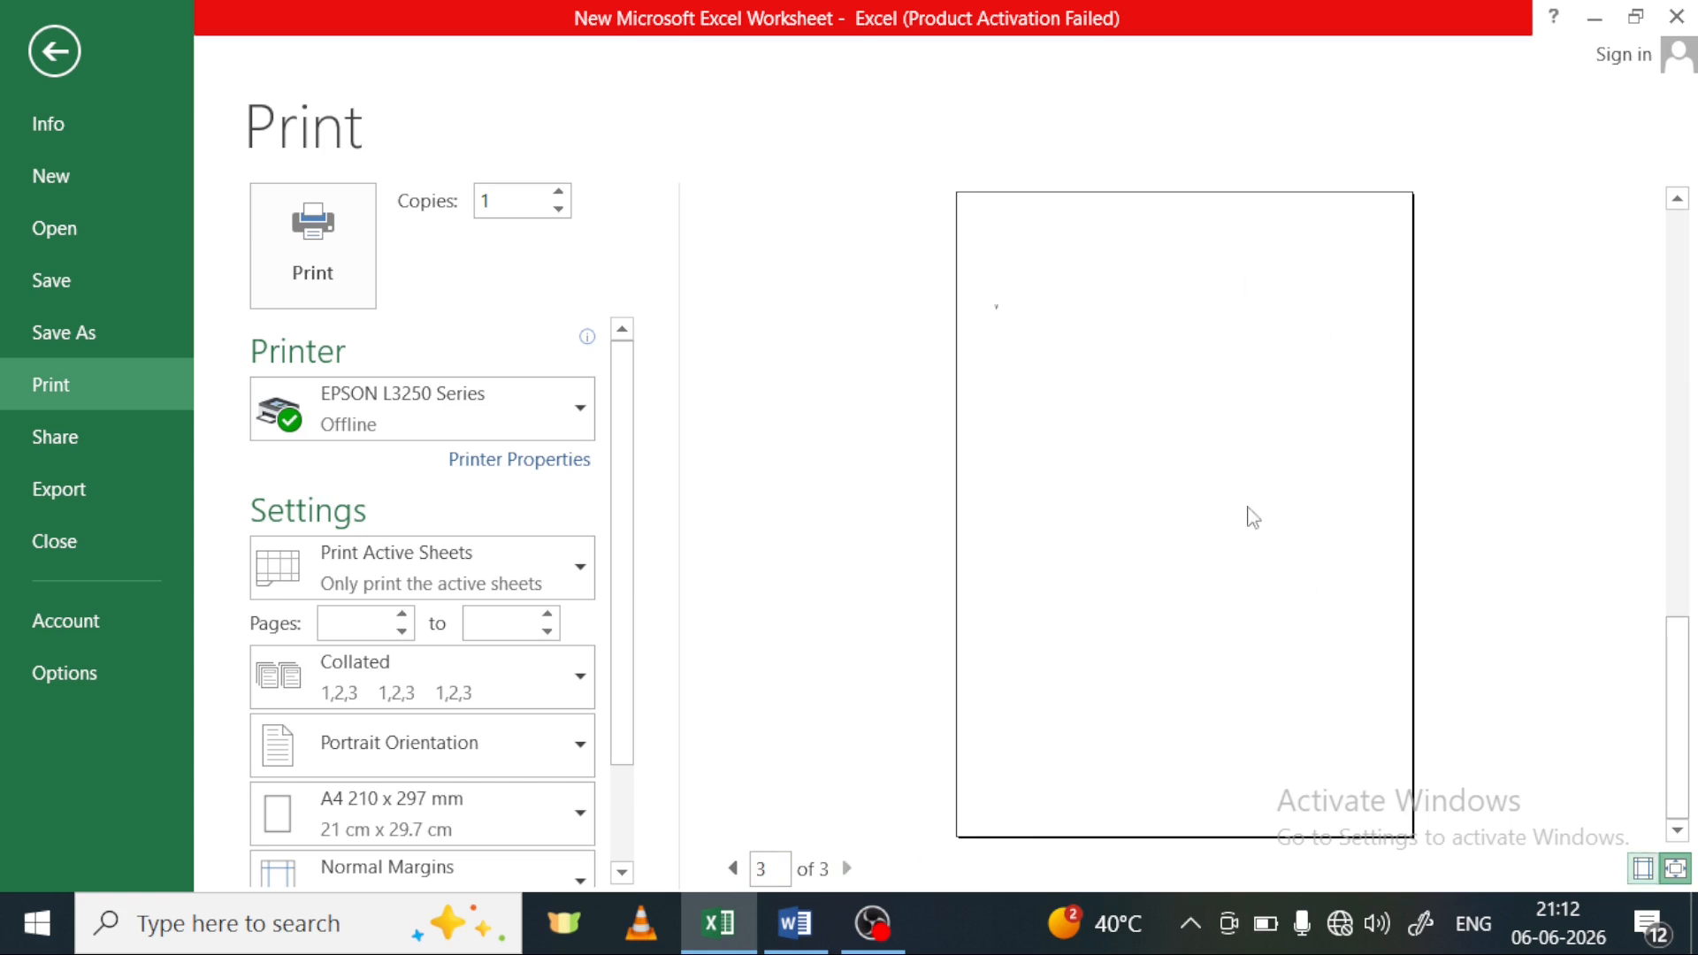
{"action": "scroll", "coordinate": [1231, 633], "scroll_direction": "up", "scroll_amount": 2}
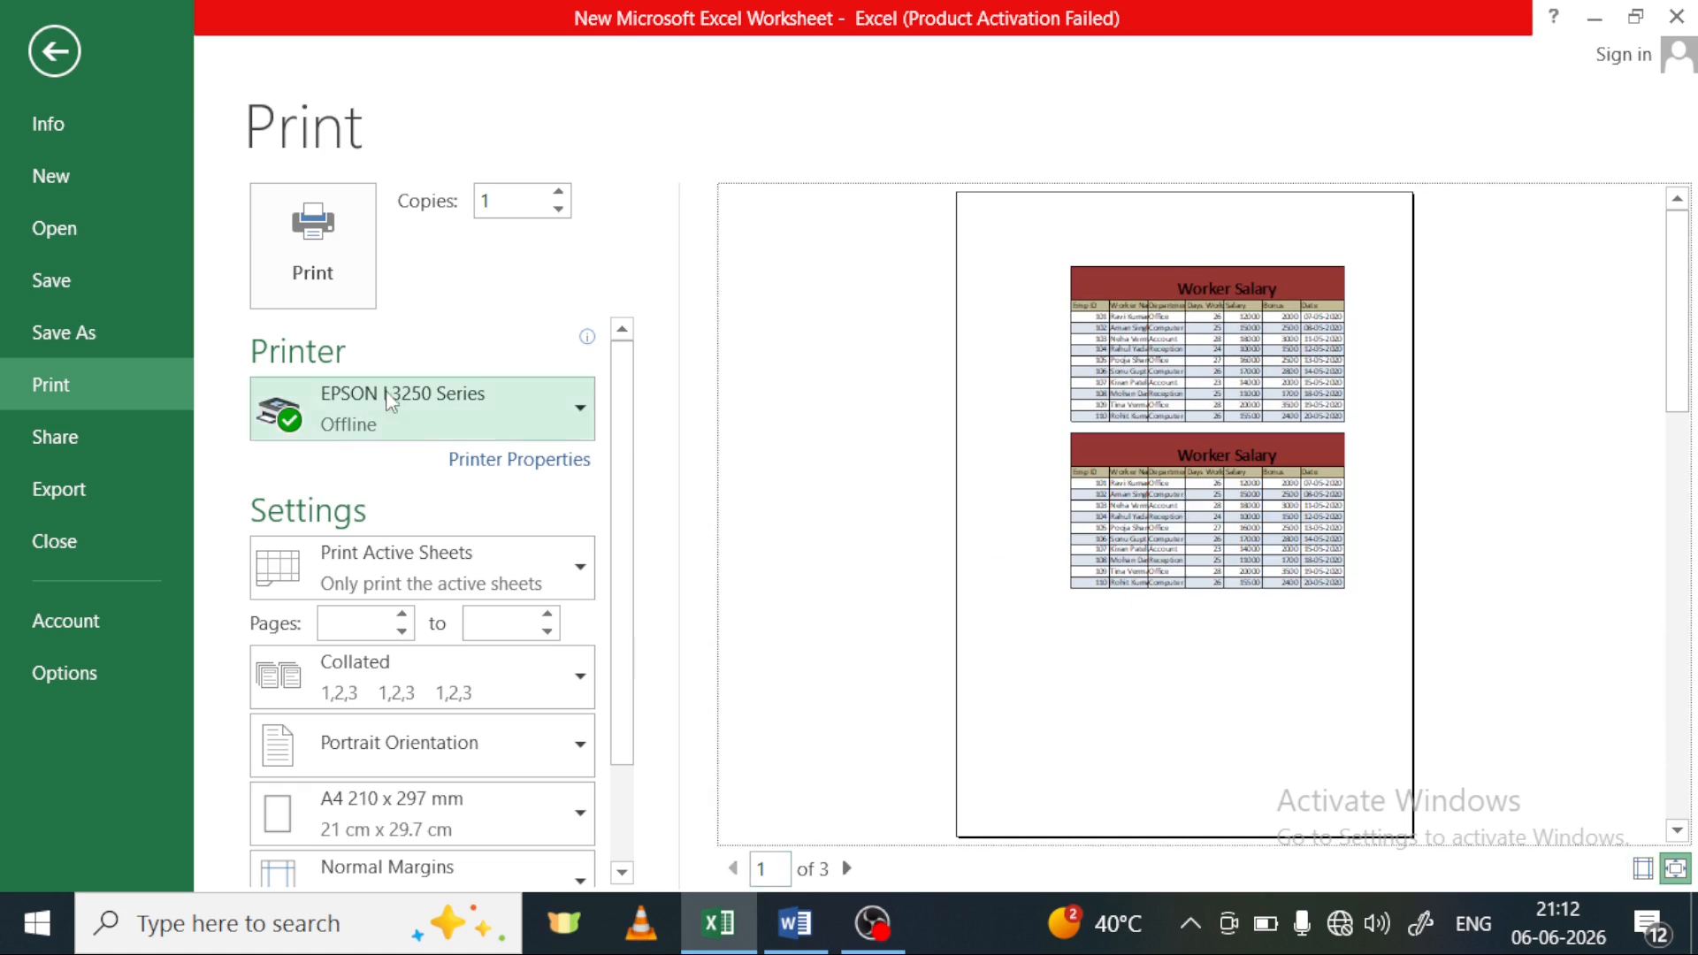
{"action": "left_click", "coordinate": [49, 67]}
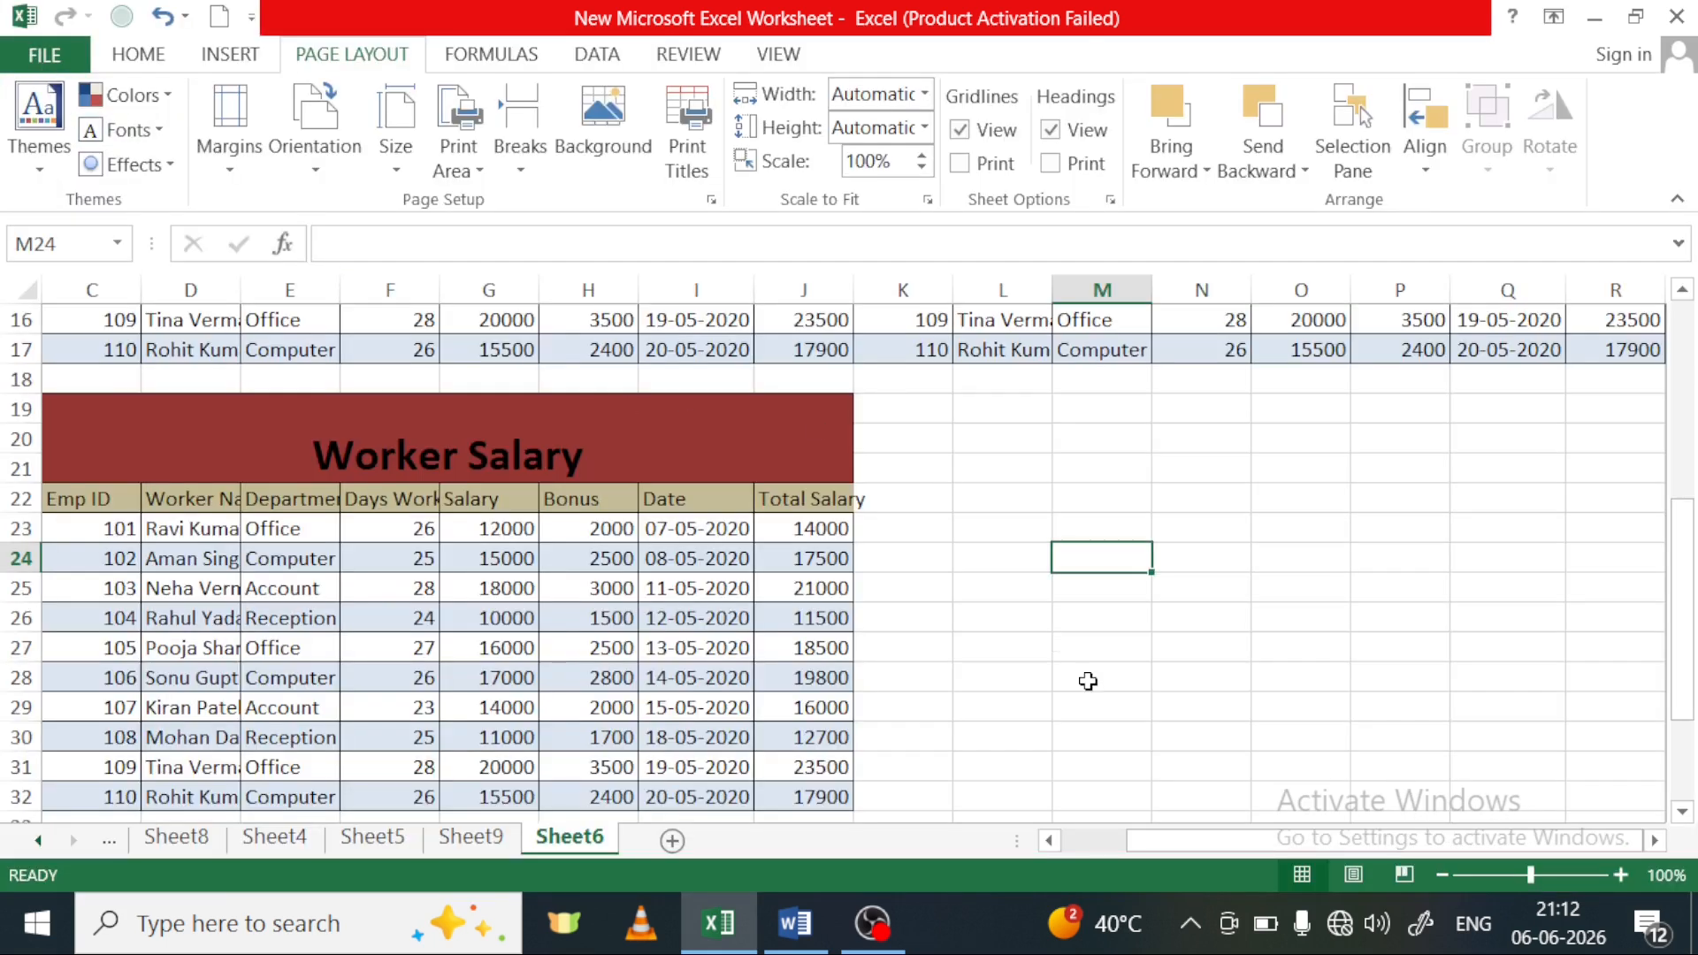
{"action": "scroll", "coordinate": [895, 588], "scroll_direction": "up", "scroll_amount": 5}
{"action": "scroll", "coordinate": [885, 506], "scroll_direction": "down", "scroll_amount": 2}
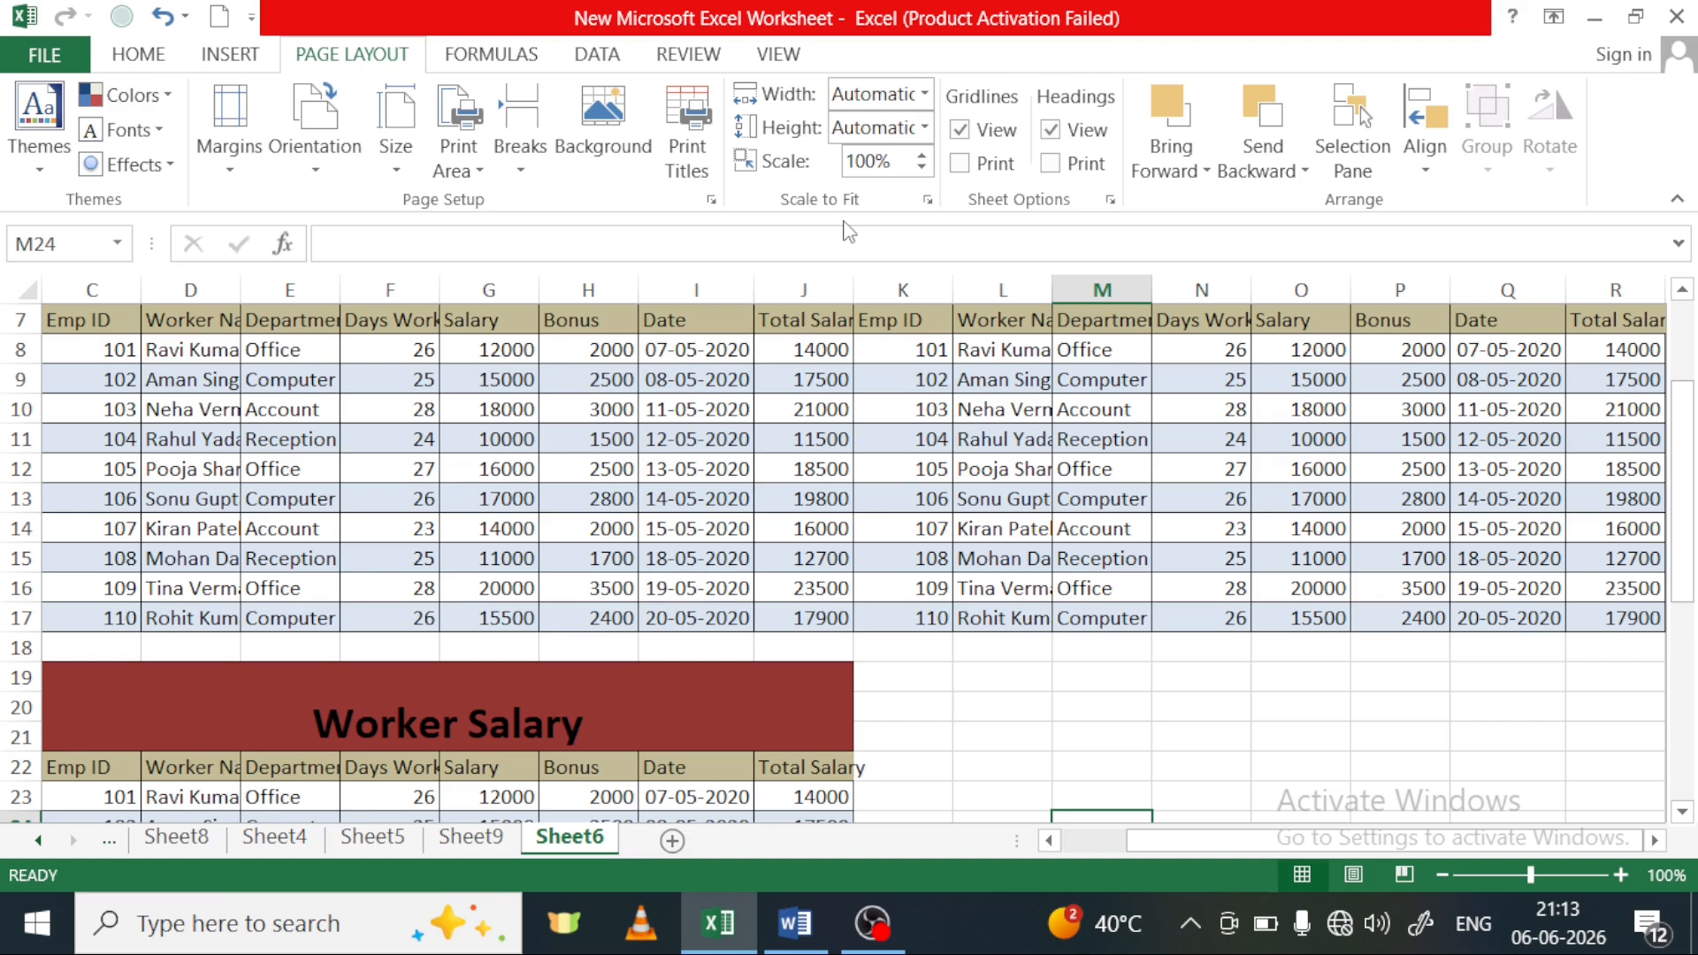
Scale the Sheet6 printout to 1 page wide and 1 page tall, and check it in the print preview
{"action": "left_click", "coordinate": [924, 94]}
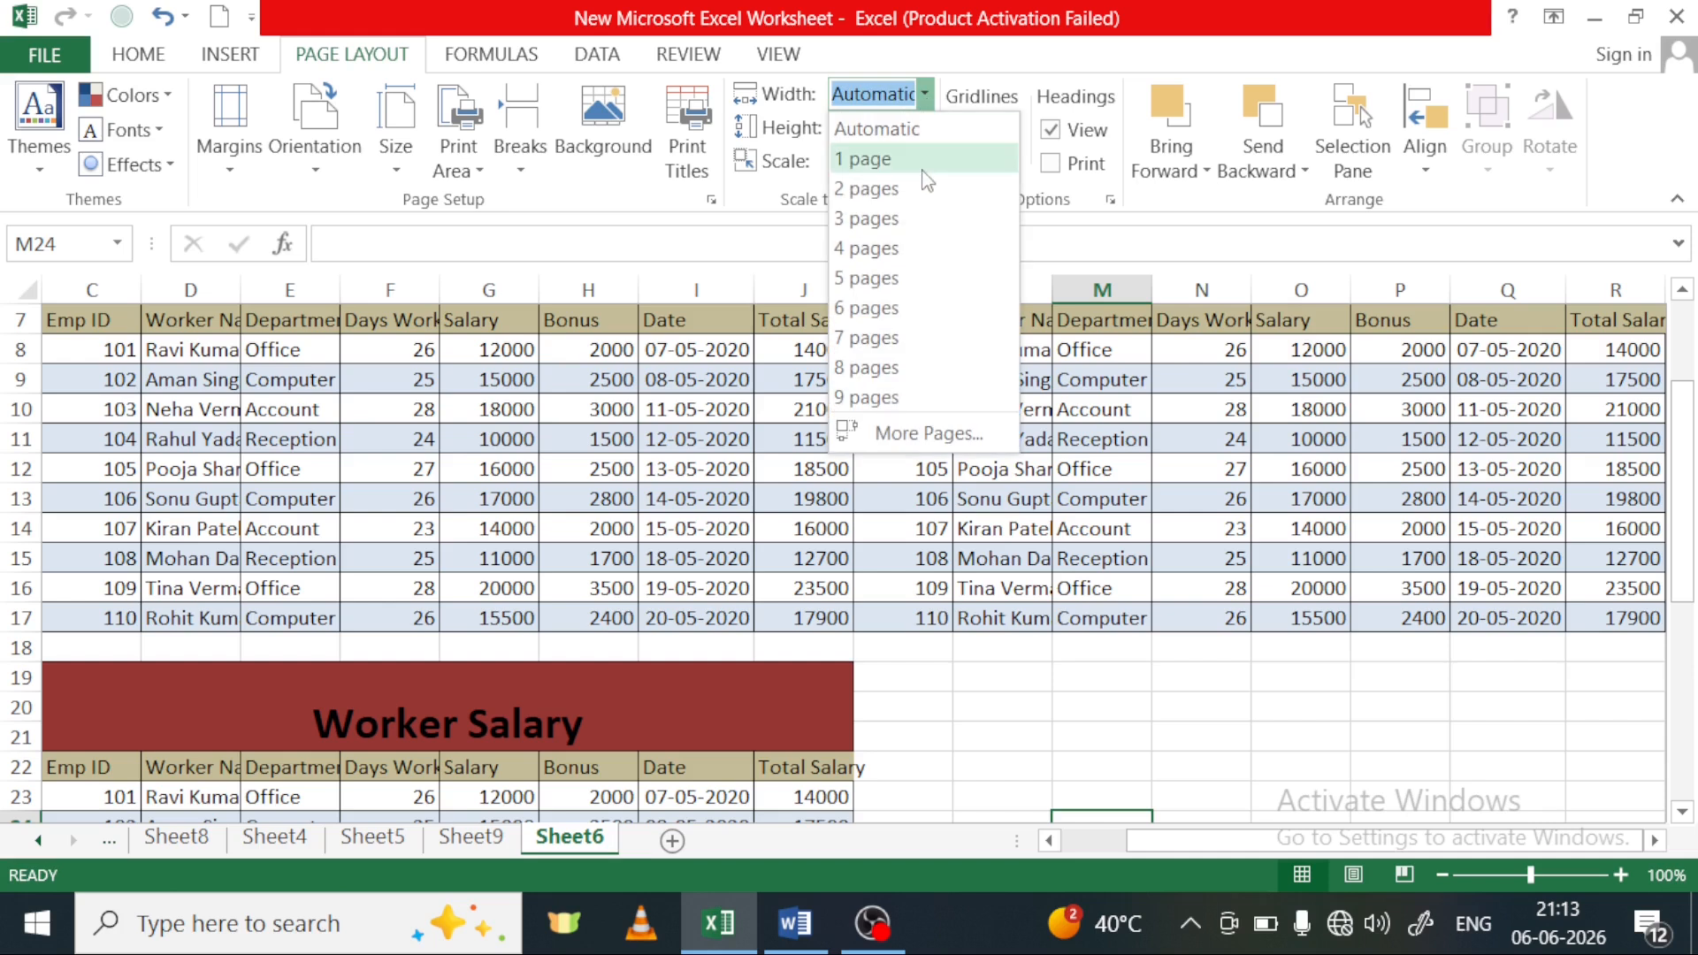
{"action": "left_click", "coordinate": [897, 163]}
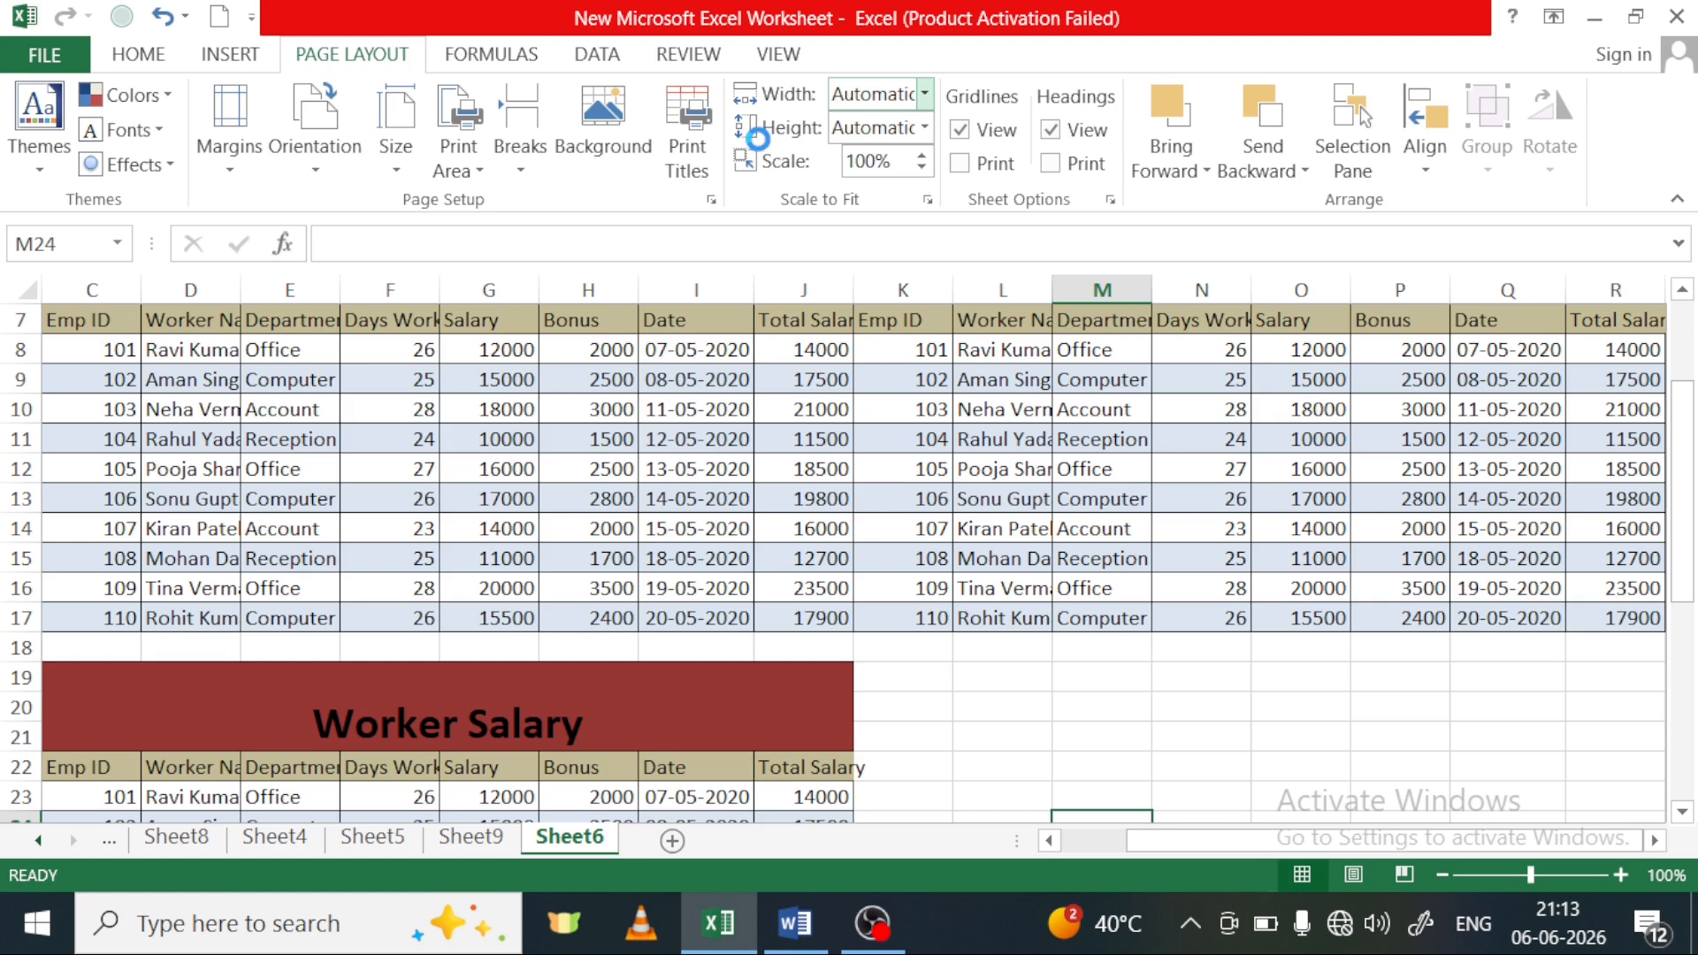
{"action": "left_click", "coordinate": [925, 129]}
{"action": "left_click", "coordinate": [885, 197]}
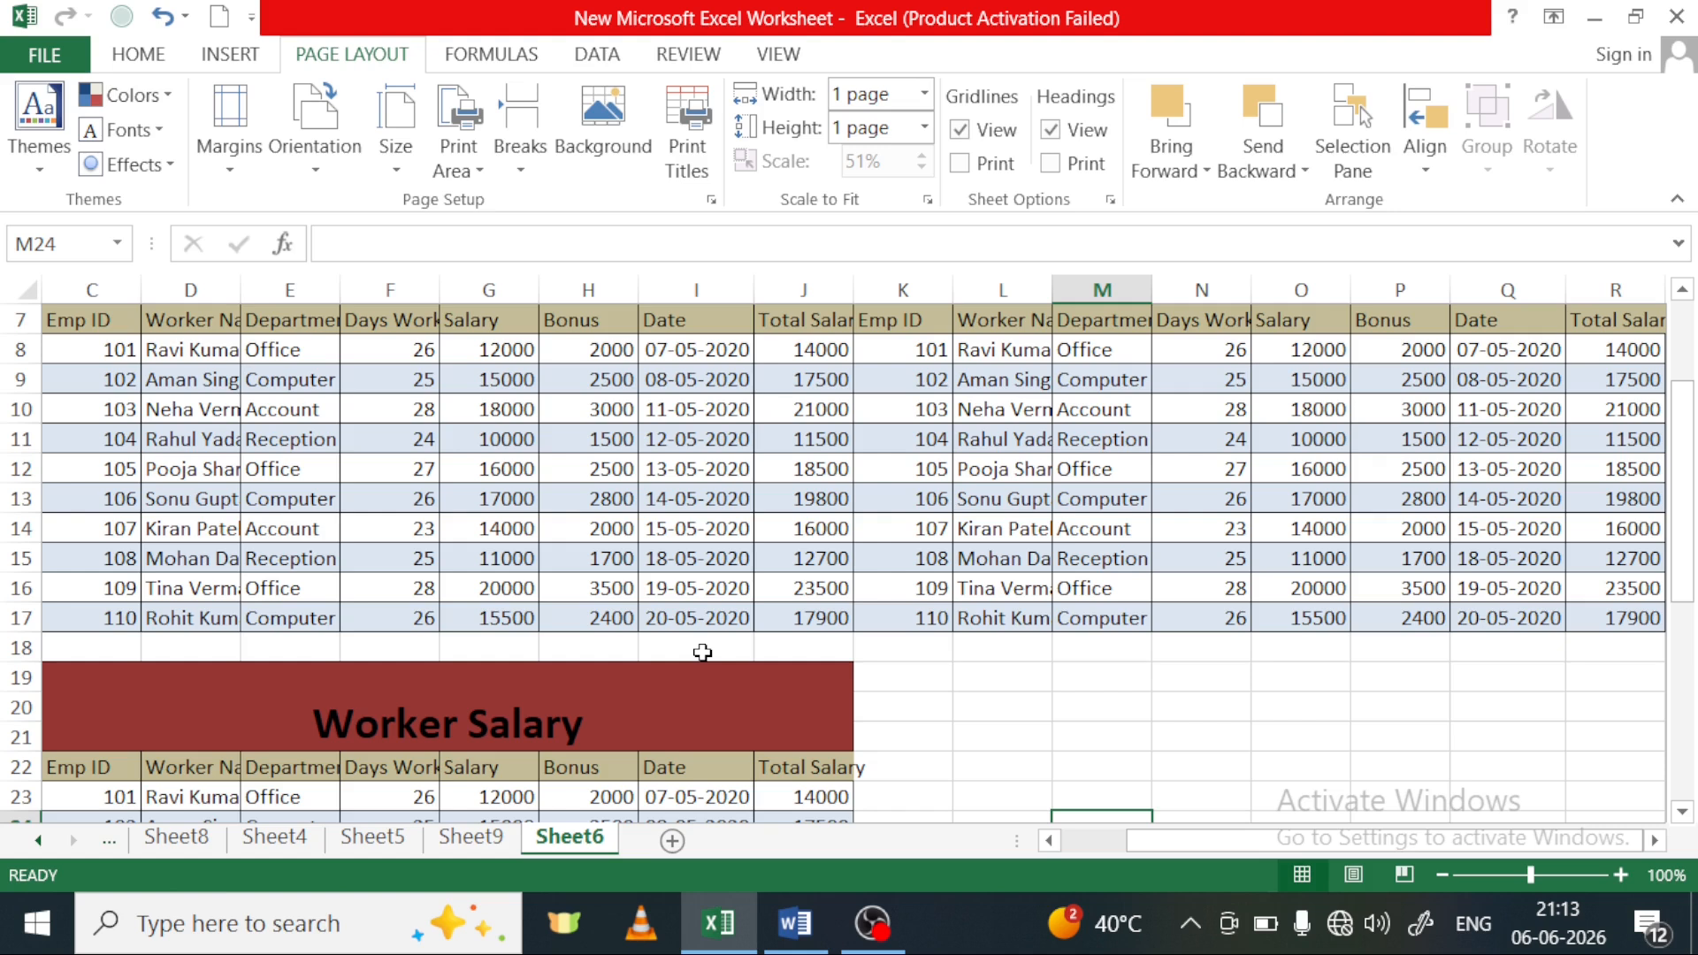
{"action": "key", "text": "ctrl+p"}
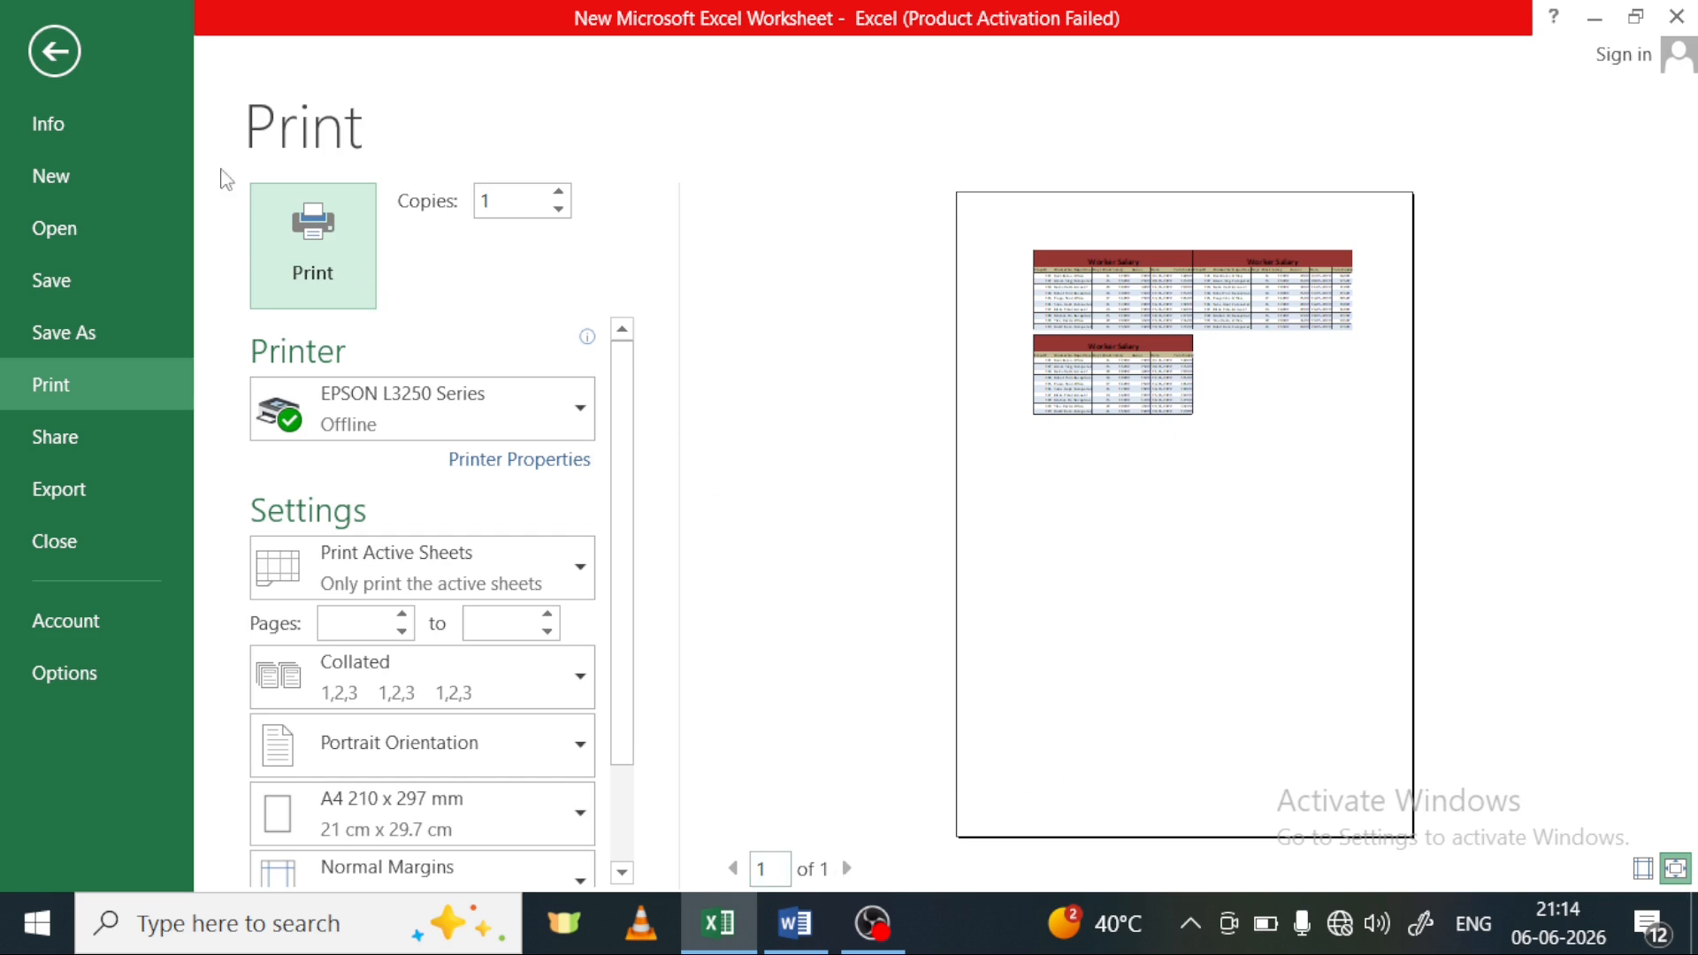
{"action": "left_click", "coordinate": [49, 56]}
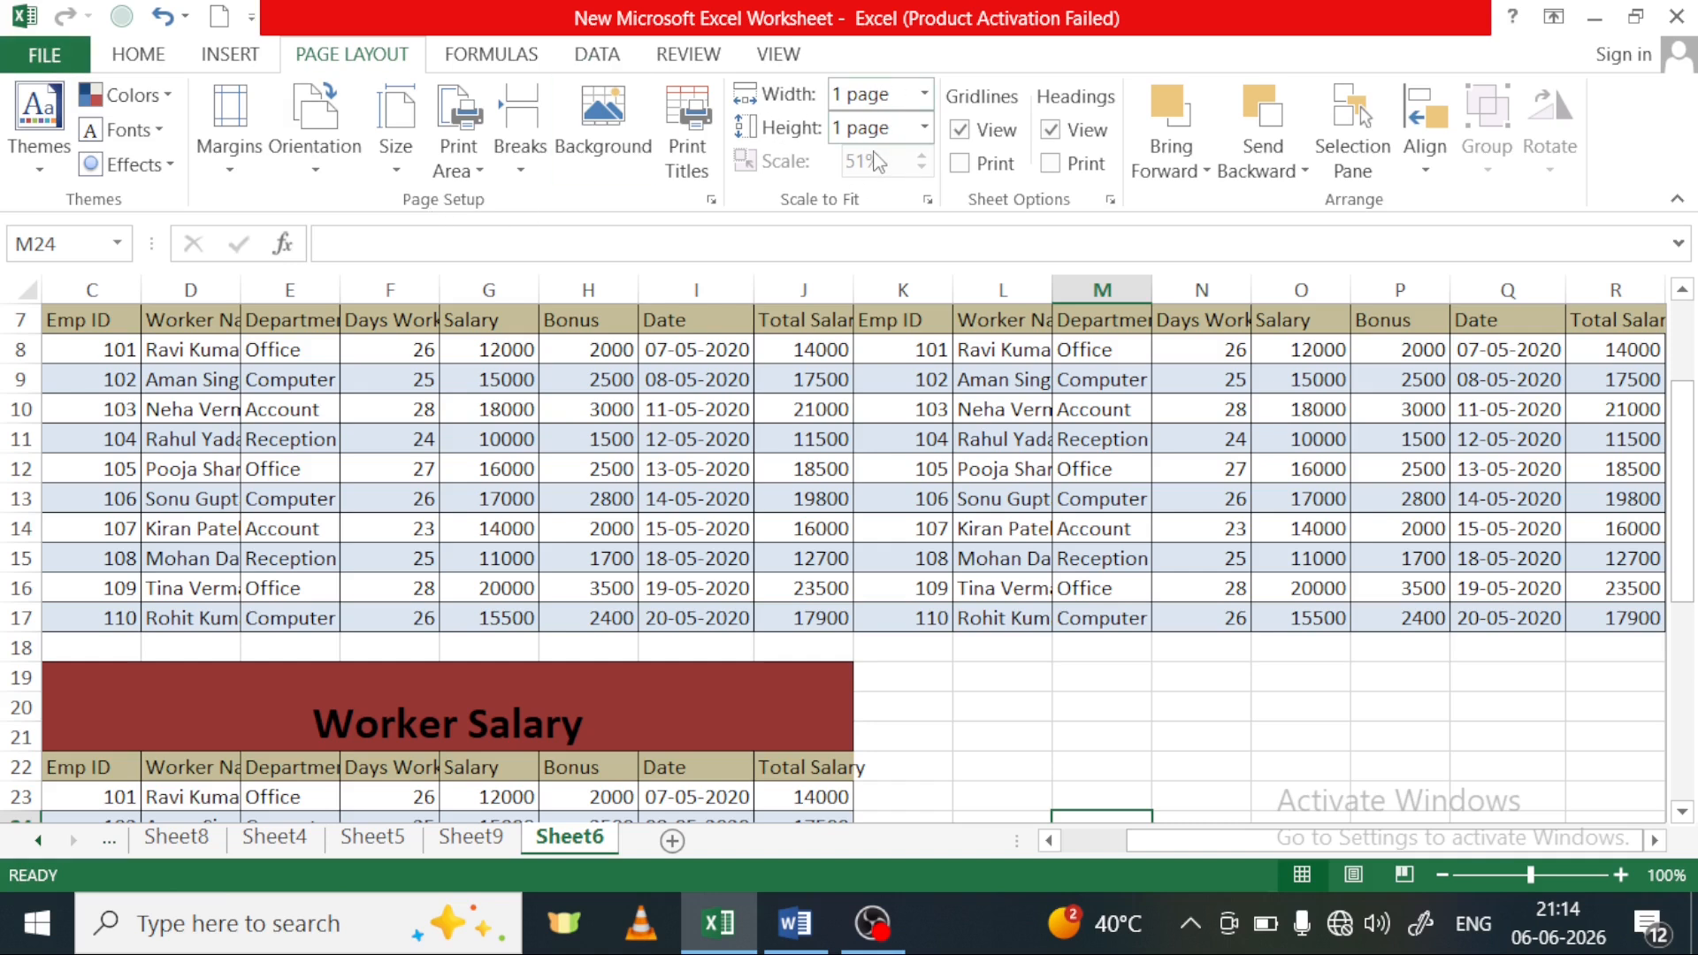
Reset the print scaling width and height of Sheet6 to Automatic
{"action": "left_click", "coordinate": [924, 93]}
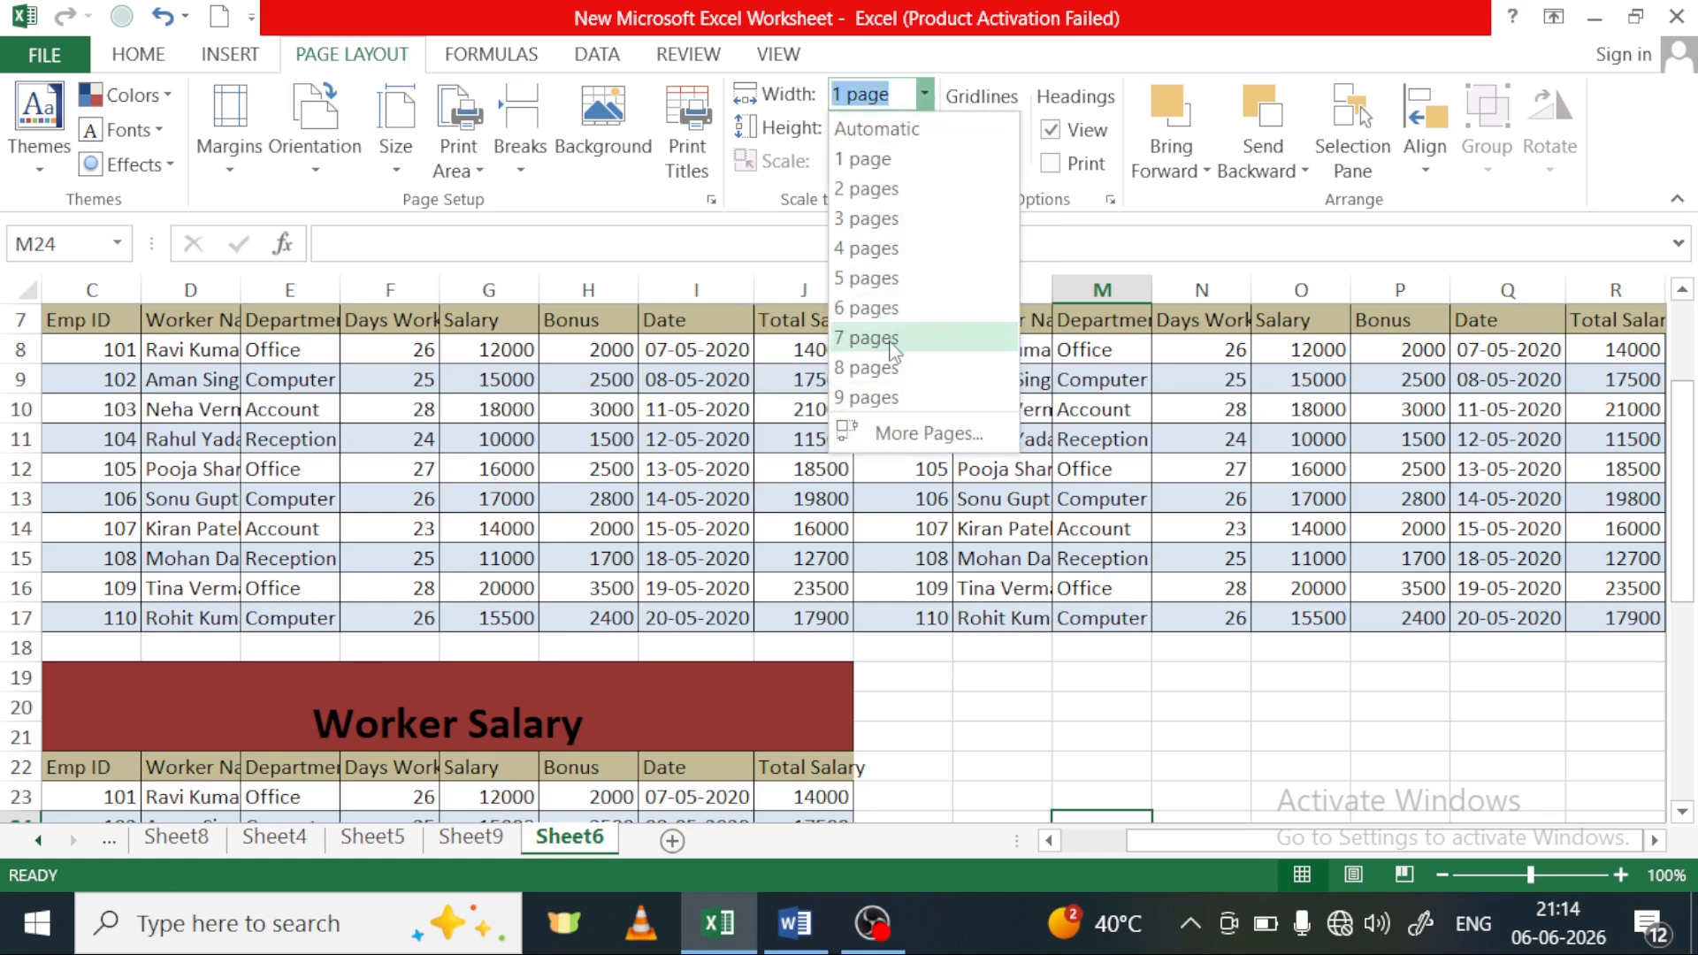
{"action": "left_click", "coordinate": [1043, 660]}
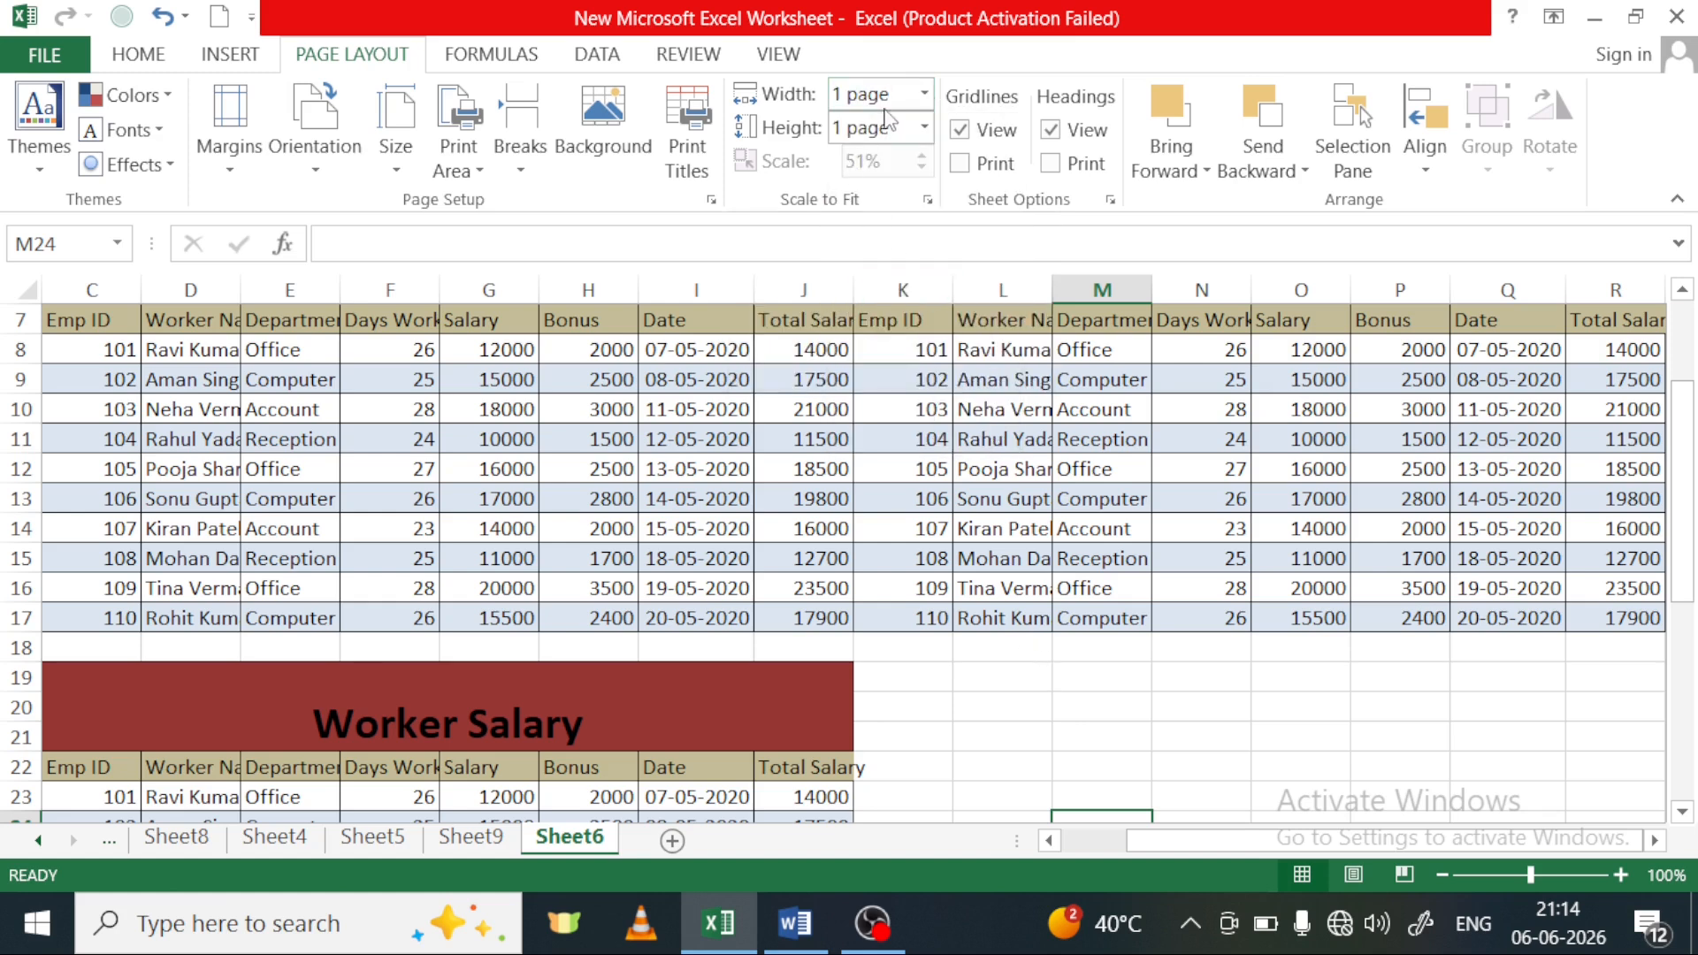
{"action": "left_click", "coordinate": [924, 93]}
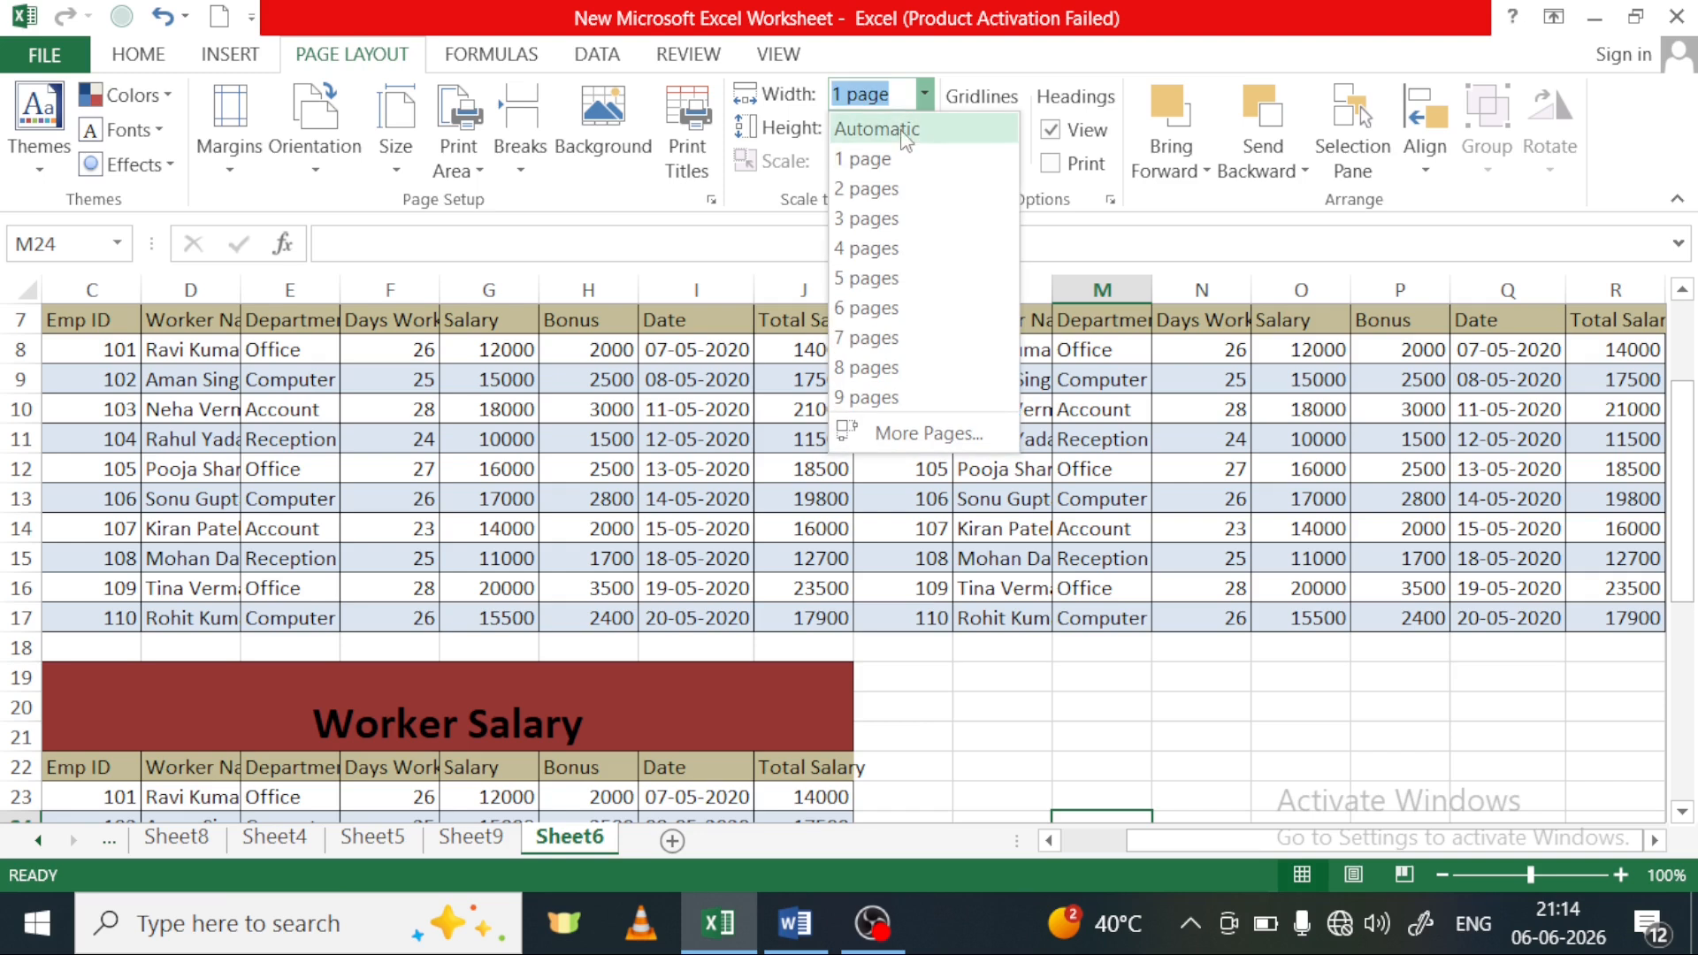
{"action": "left_click", "coordinate": [903, 133]}
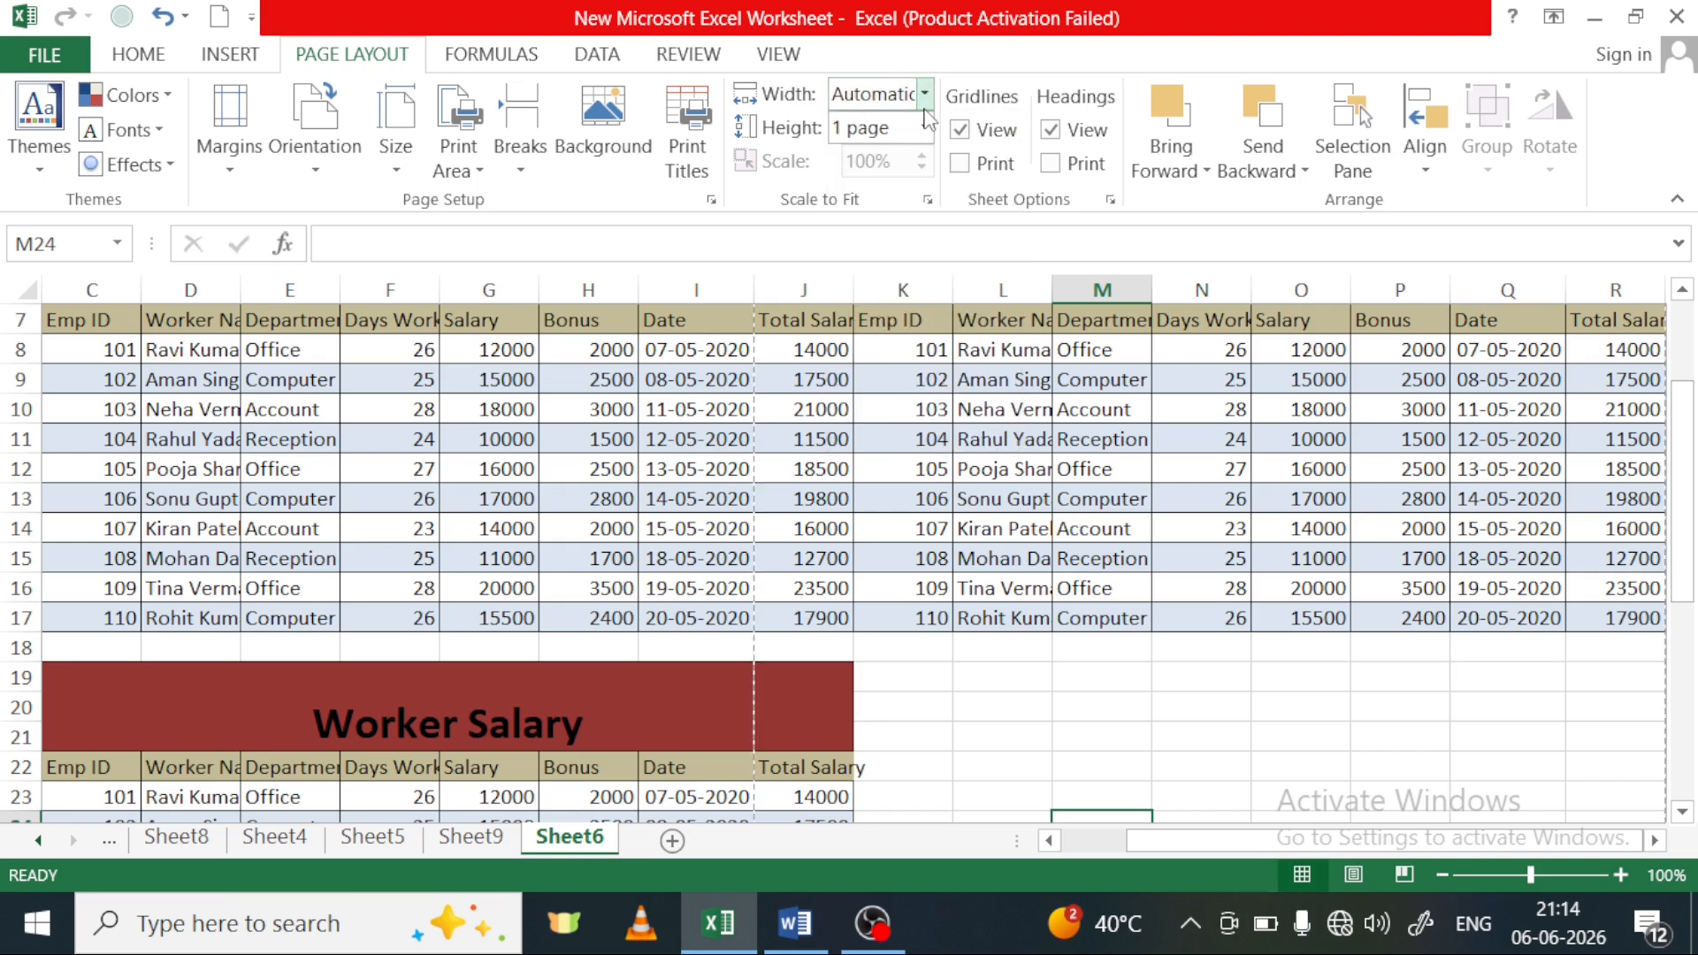
{"action": "left_click", "coordinate": [924, 127]}
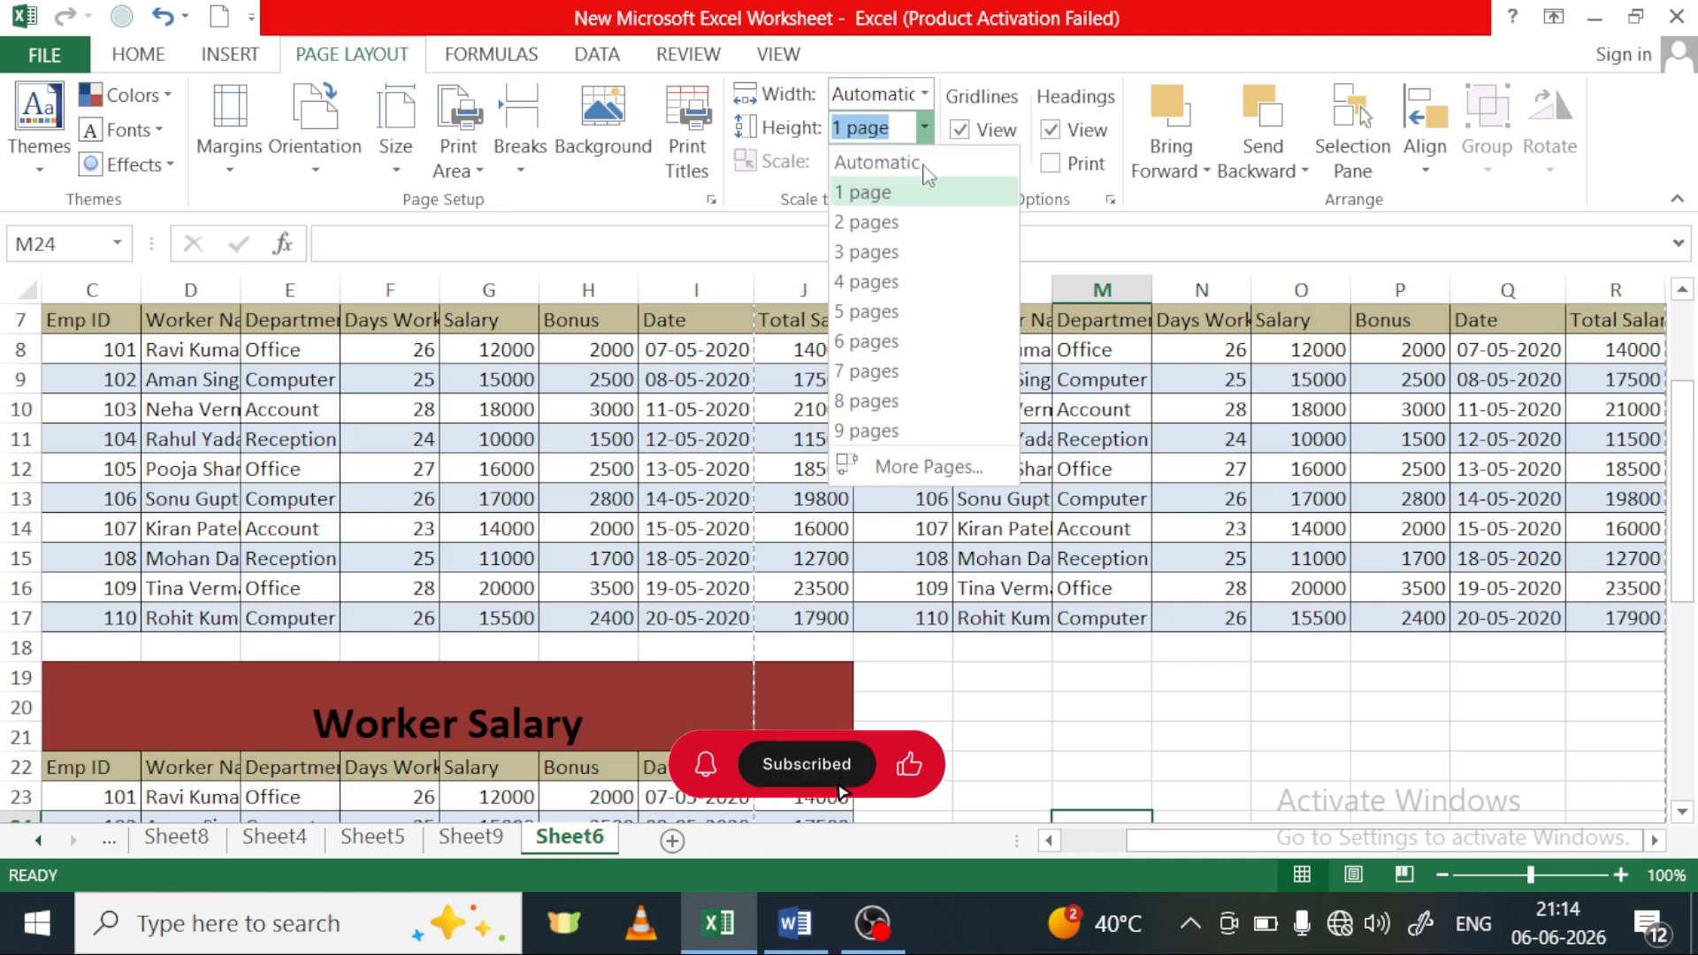
{"action": "left_click", "coordinate": [924, 163]}
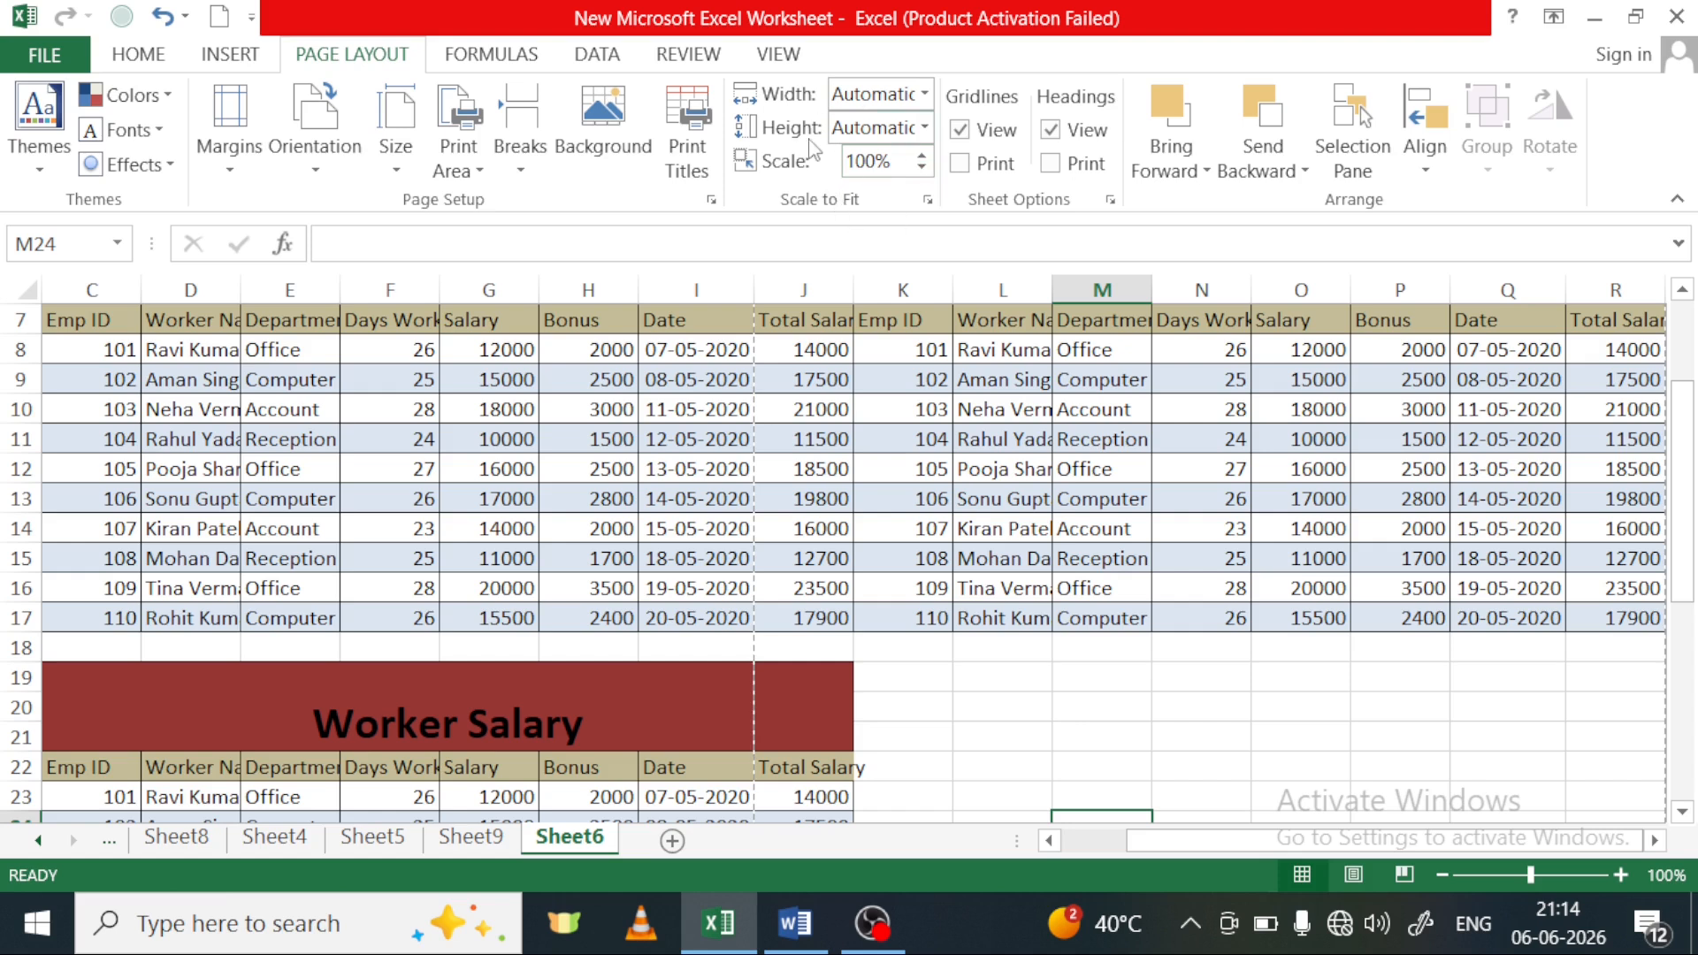
Preview the Sheet6 printout at enlarged size and examine the area around the Worker Salary tables for gridlines
{"action": "scroll", "coordinate": [812, 139], "scroll_direction": "up", "scroll_amount": 1}
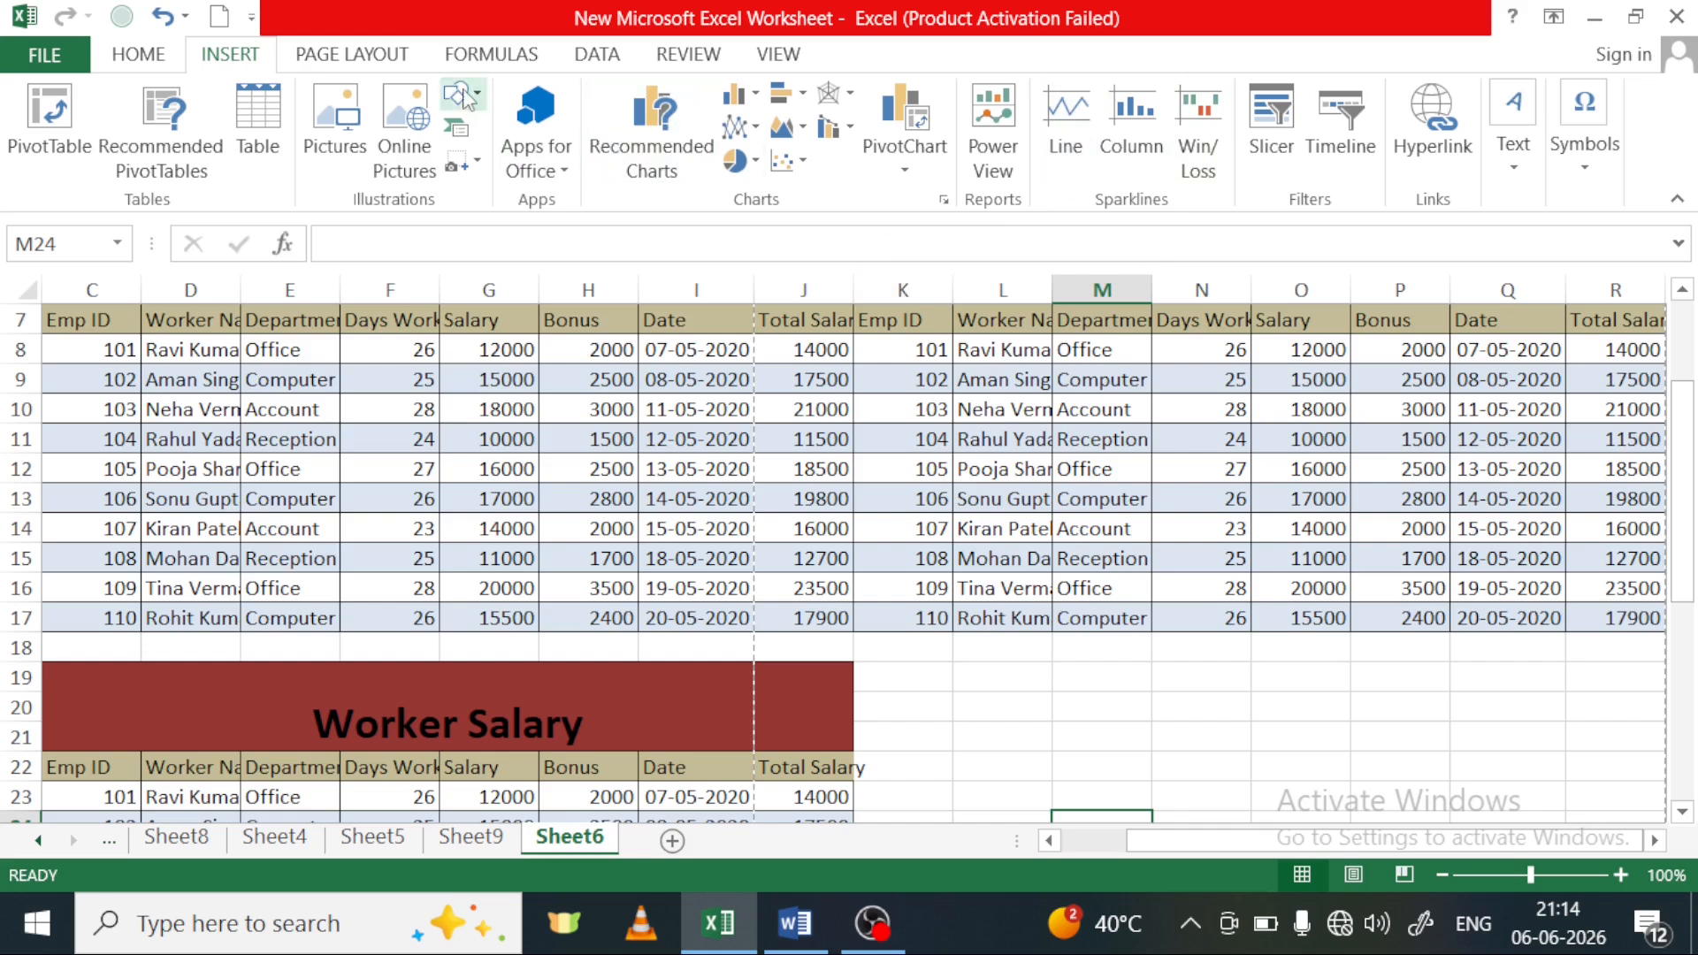
{"action": "left_click", "coordinate": [366, 67]}
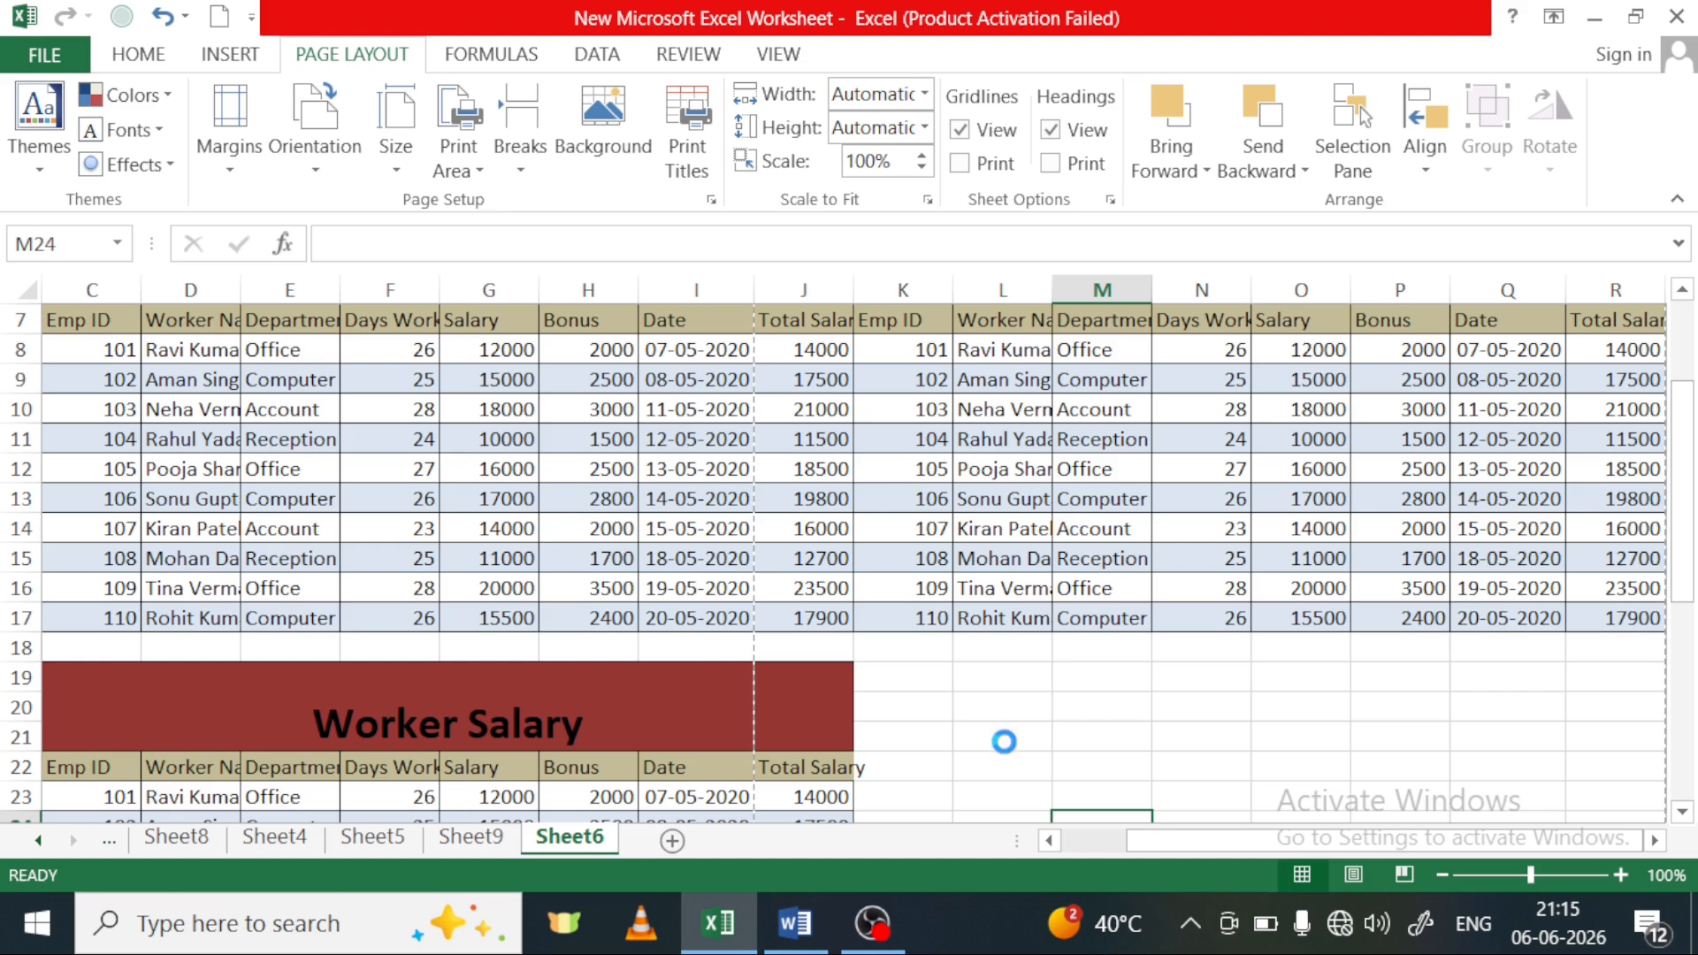
{"action": "key", "text": "ctrl+p"}
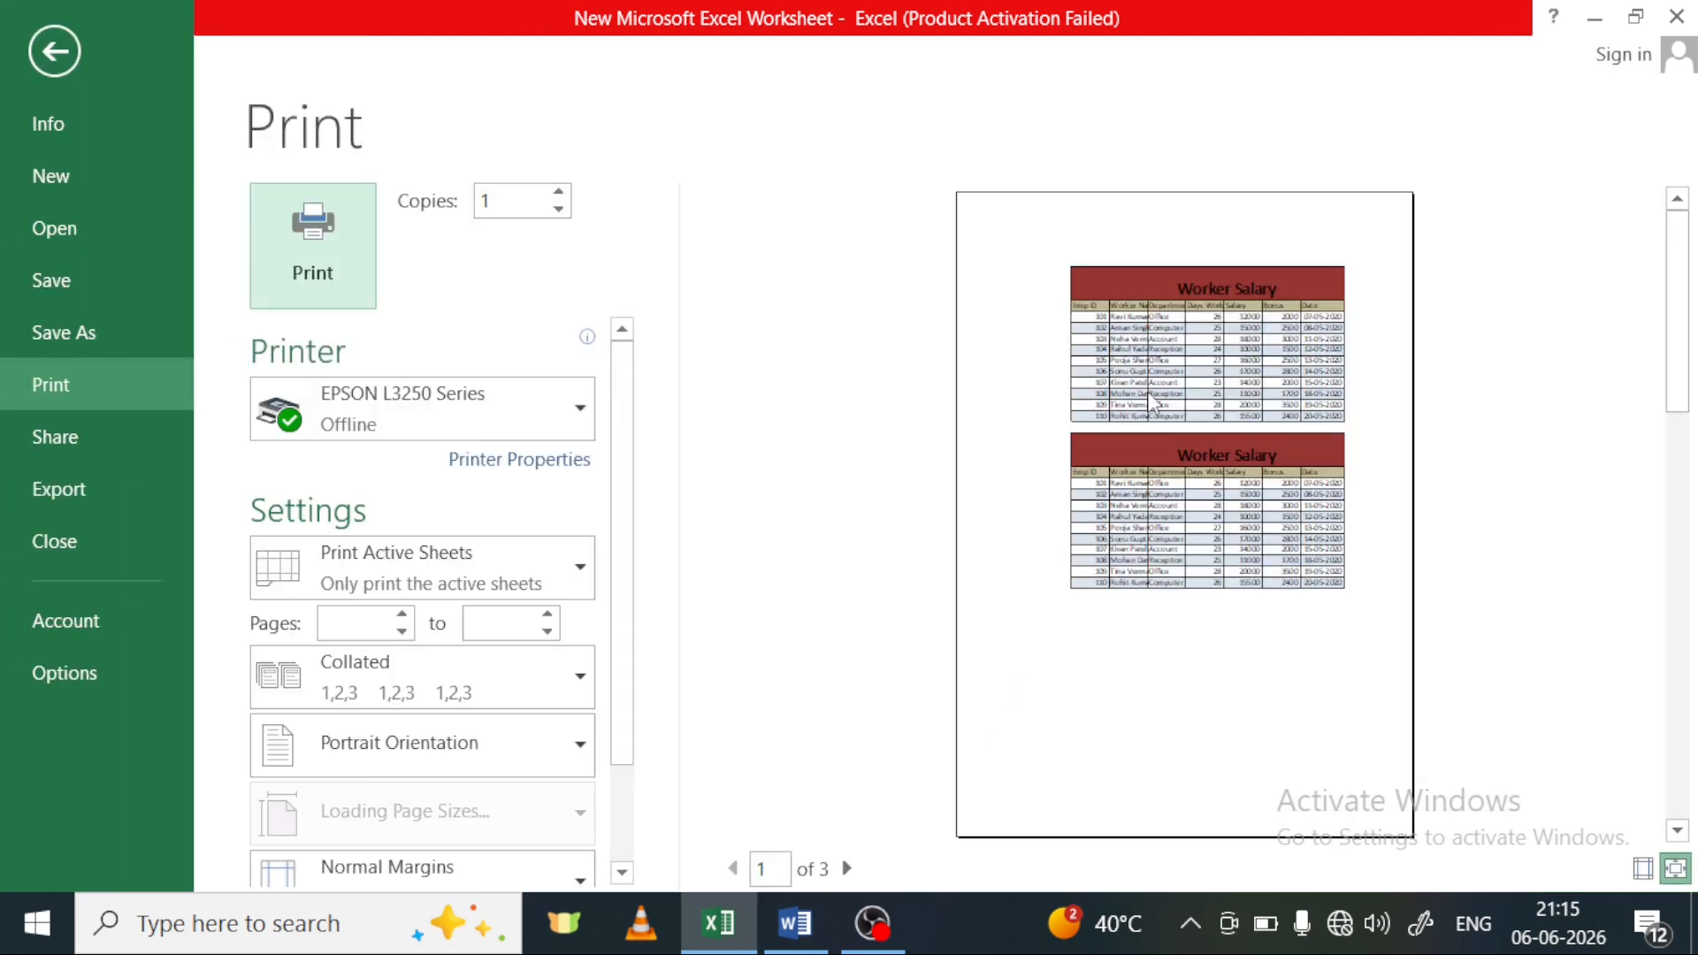
{"action": "left_click", "coordinate": [1146, 614]}
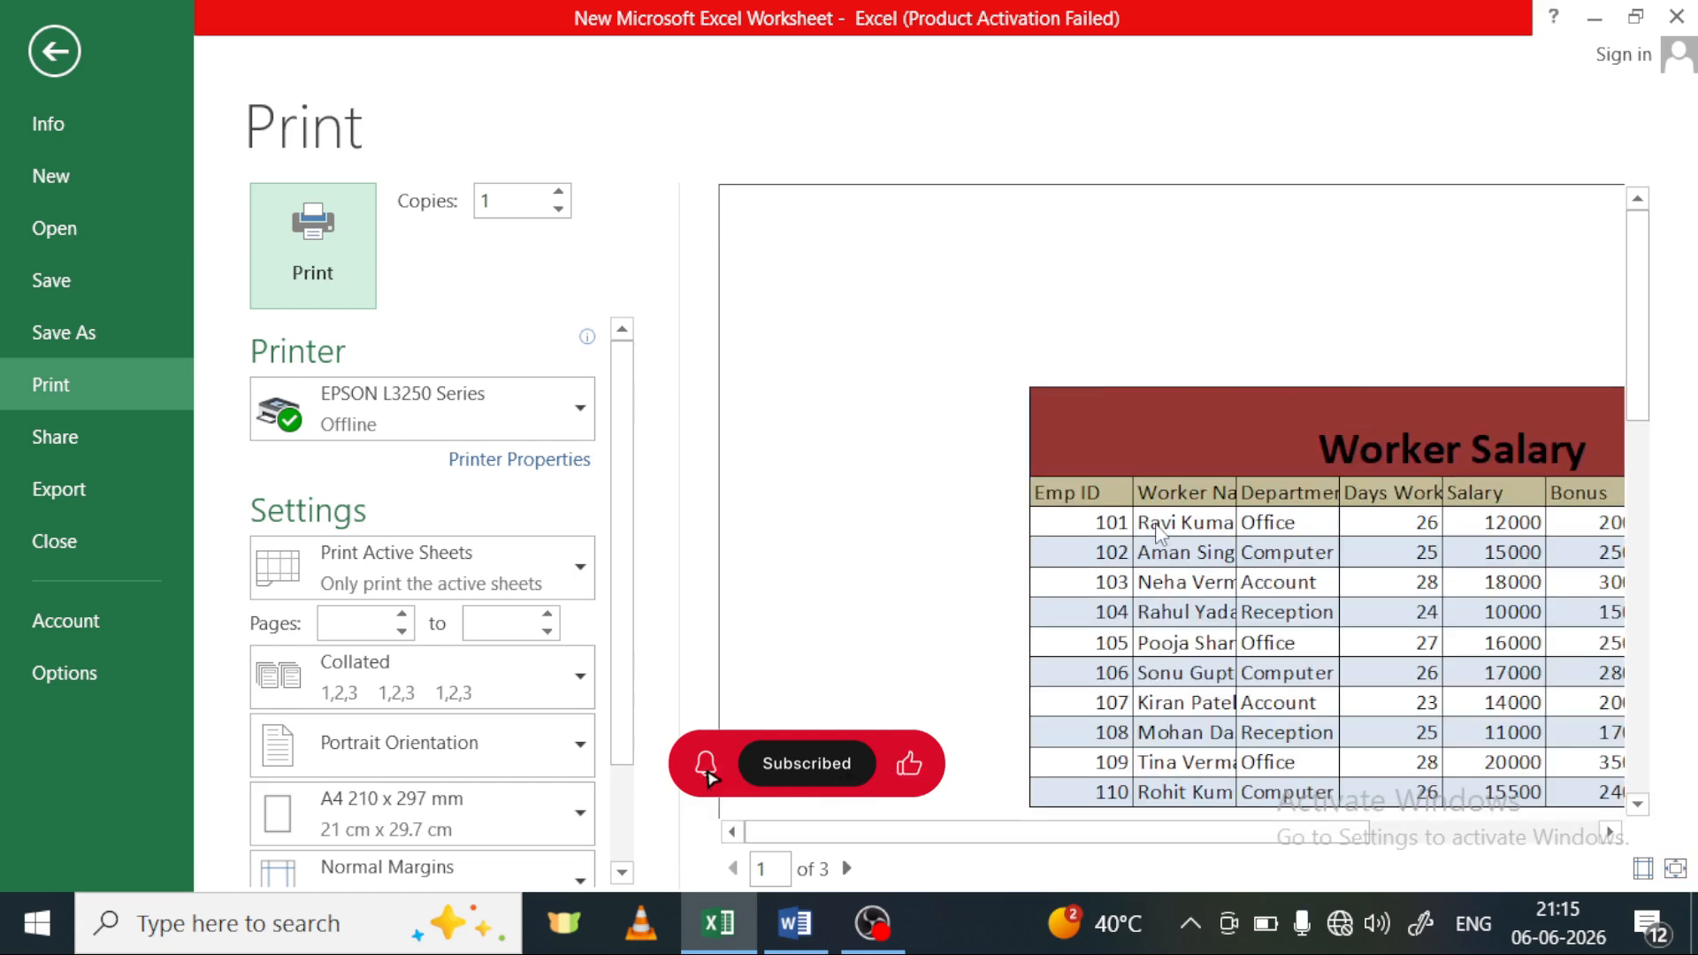
{"action": "scroll", "coordinate": [1198, 610], "scroll_direction": "down", "scroll_amount": 1}
{"action": "scroll", "coordinate": [1218, 497], "scroll_direction": "down", "scroll_amount": 4}
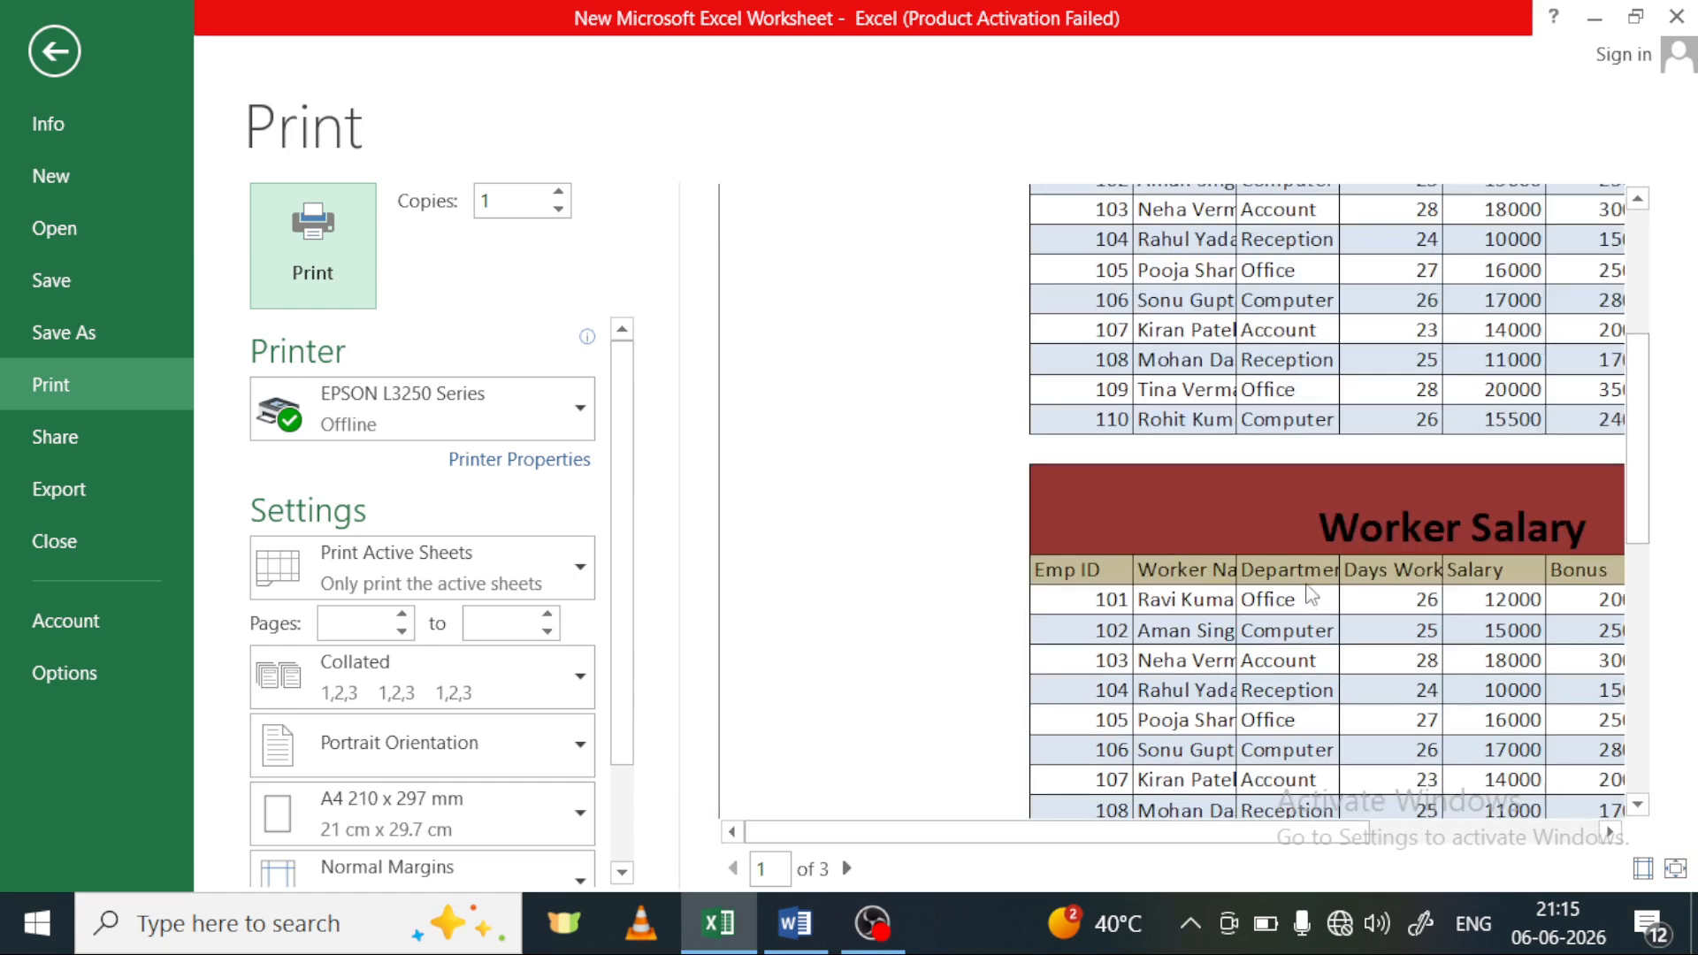
{"action": "scroll", "coordinate": [1296, 405], "scroll_direction": "up", "scroll_amount": 2}
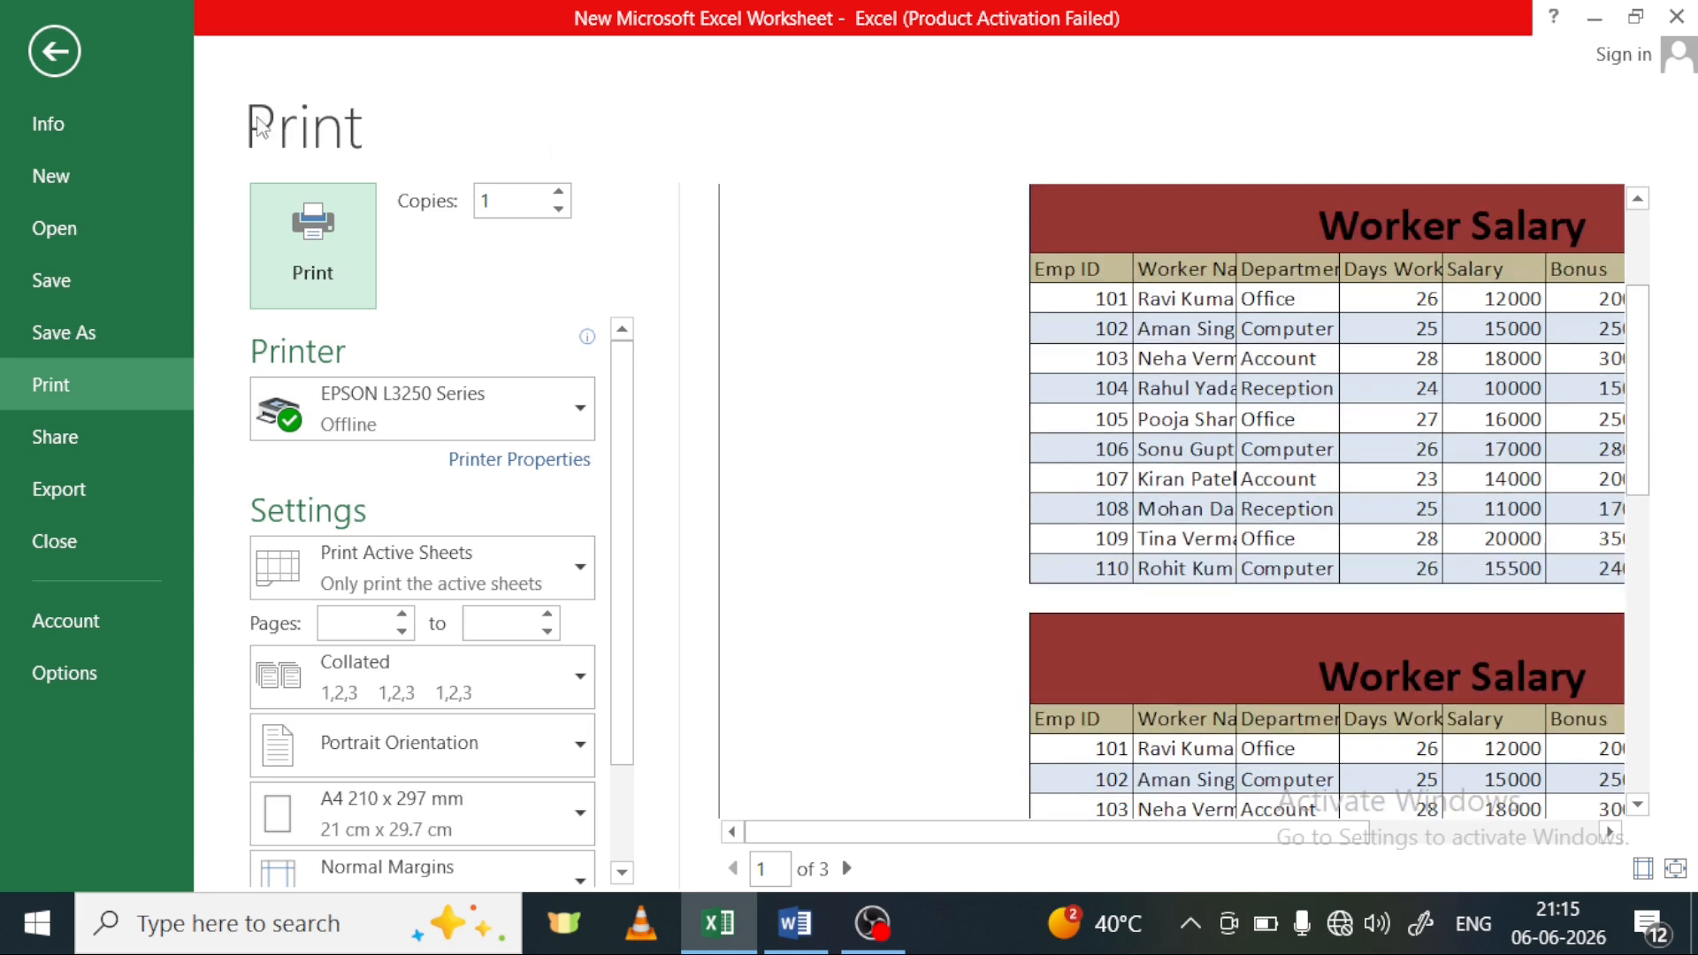
{"action": "left_click", "coordinate": [54, 47]}
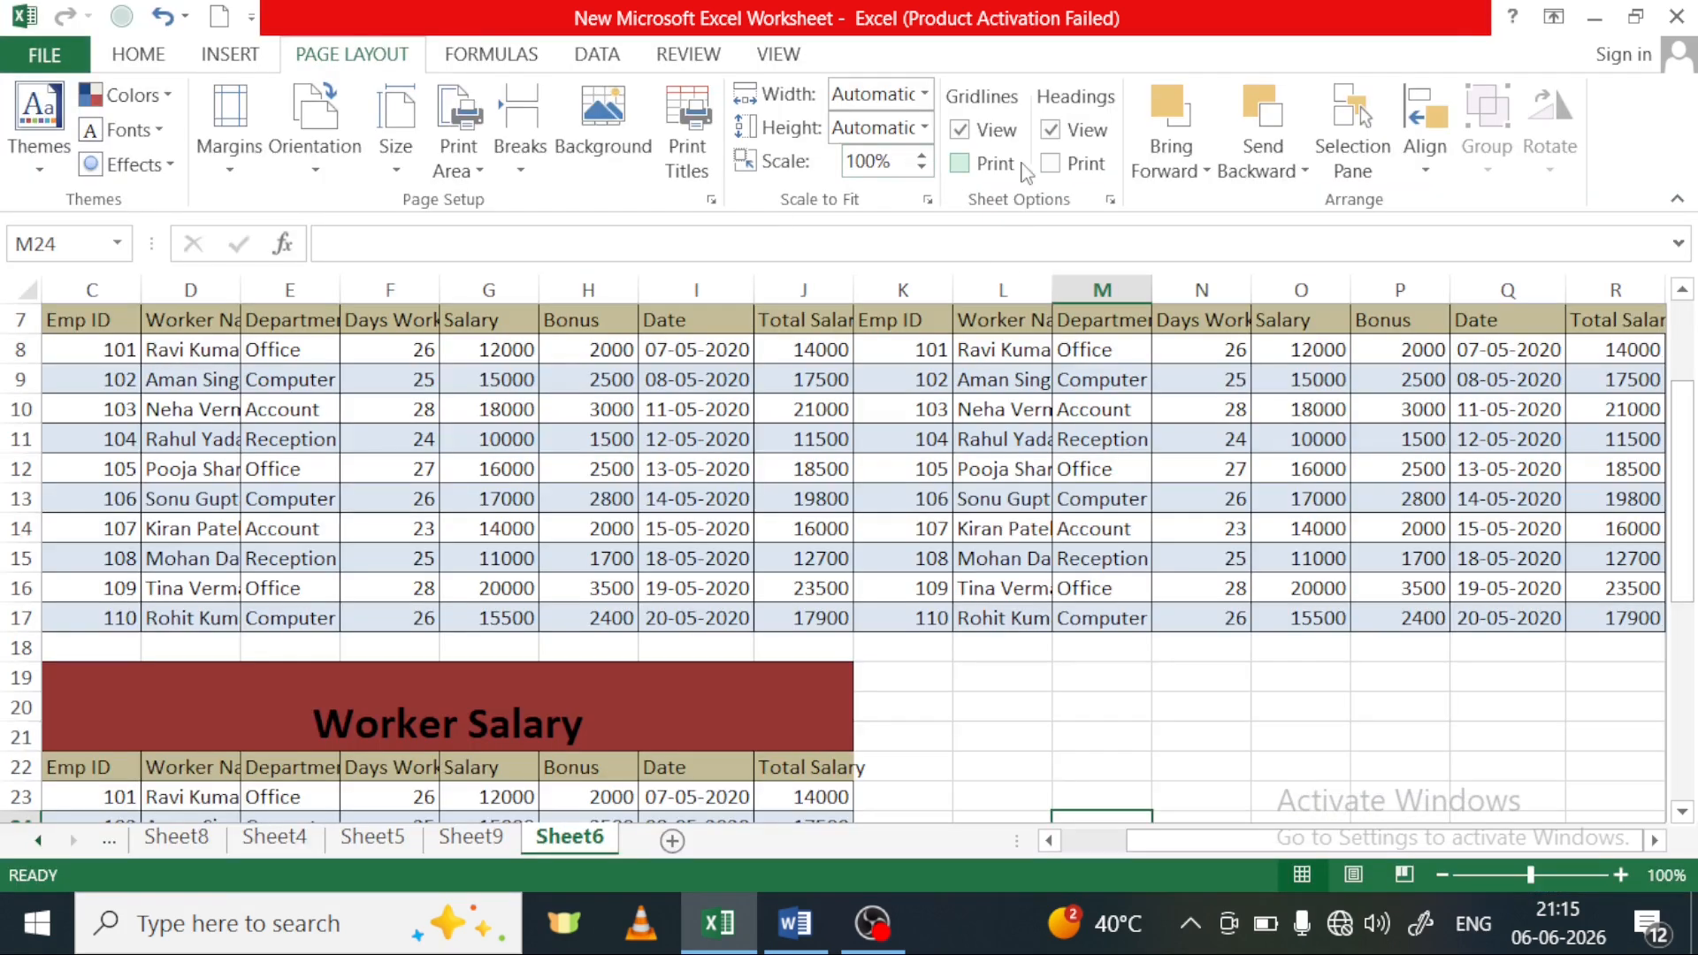
Turn on gridline printing for Sheet6 and check the gridlines around the tables in the print preview
{"action": "left_click", "coordinate": [977, 164]}
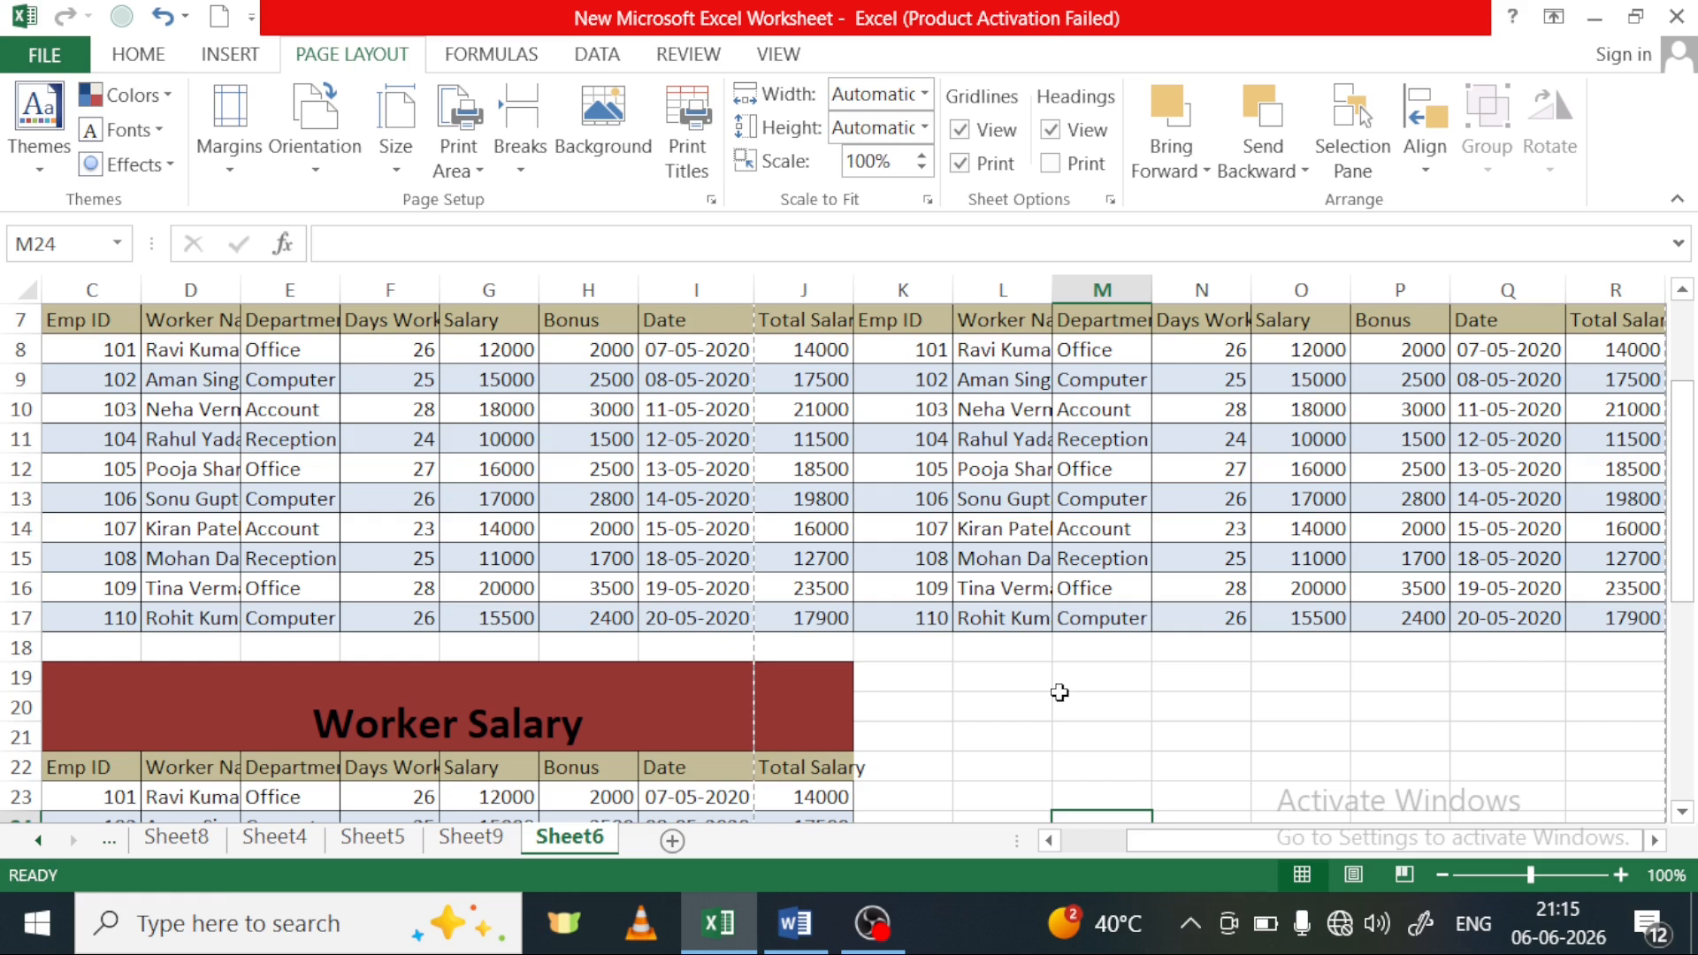
{"action": "key", "text": "ctrl+p"}
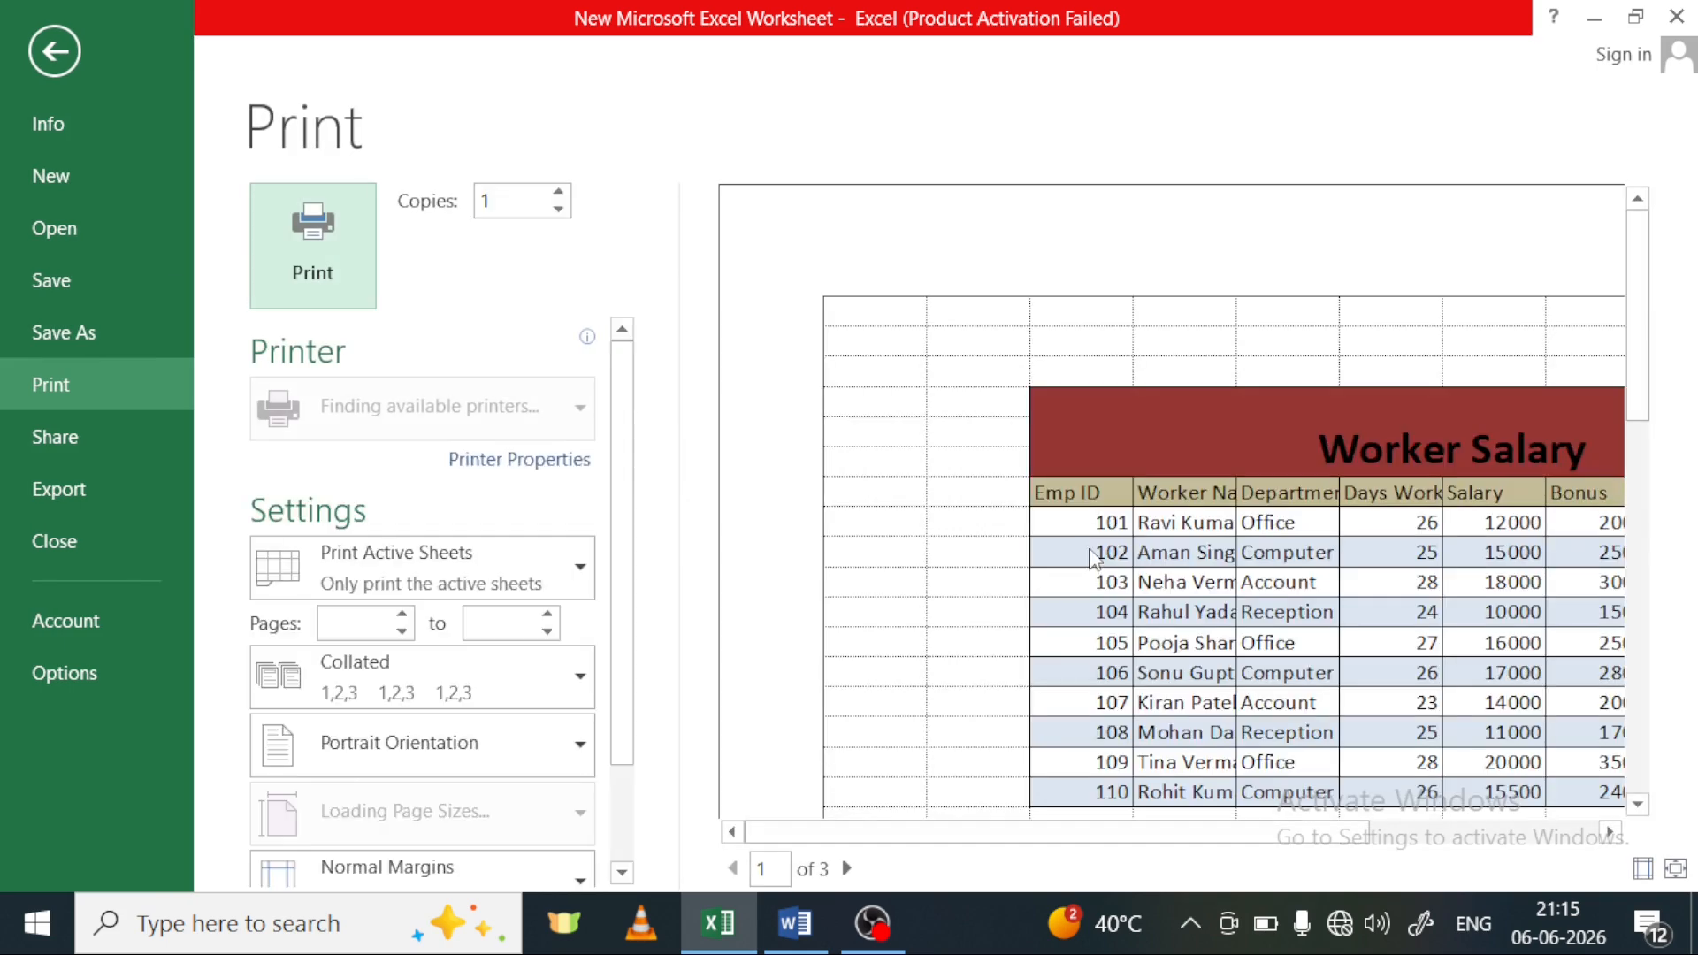
{"action": "scroll", "coordinate": [947, 354], "scroll_direction": "down", "scroll_amount": 1}
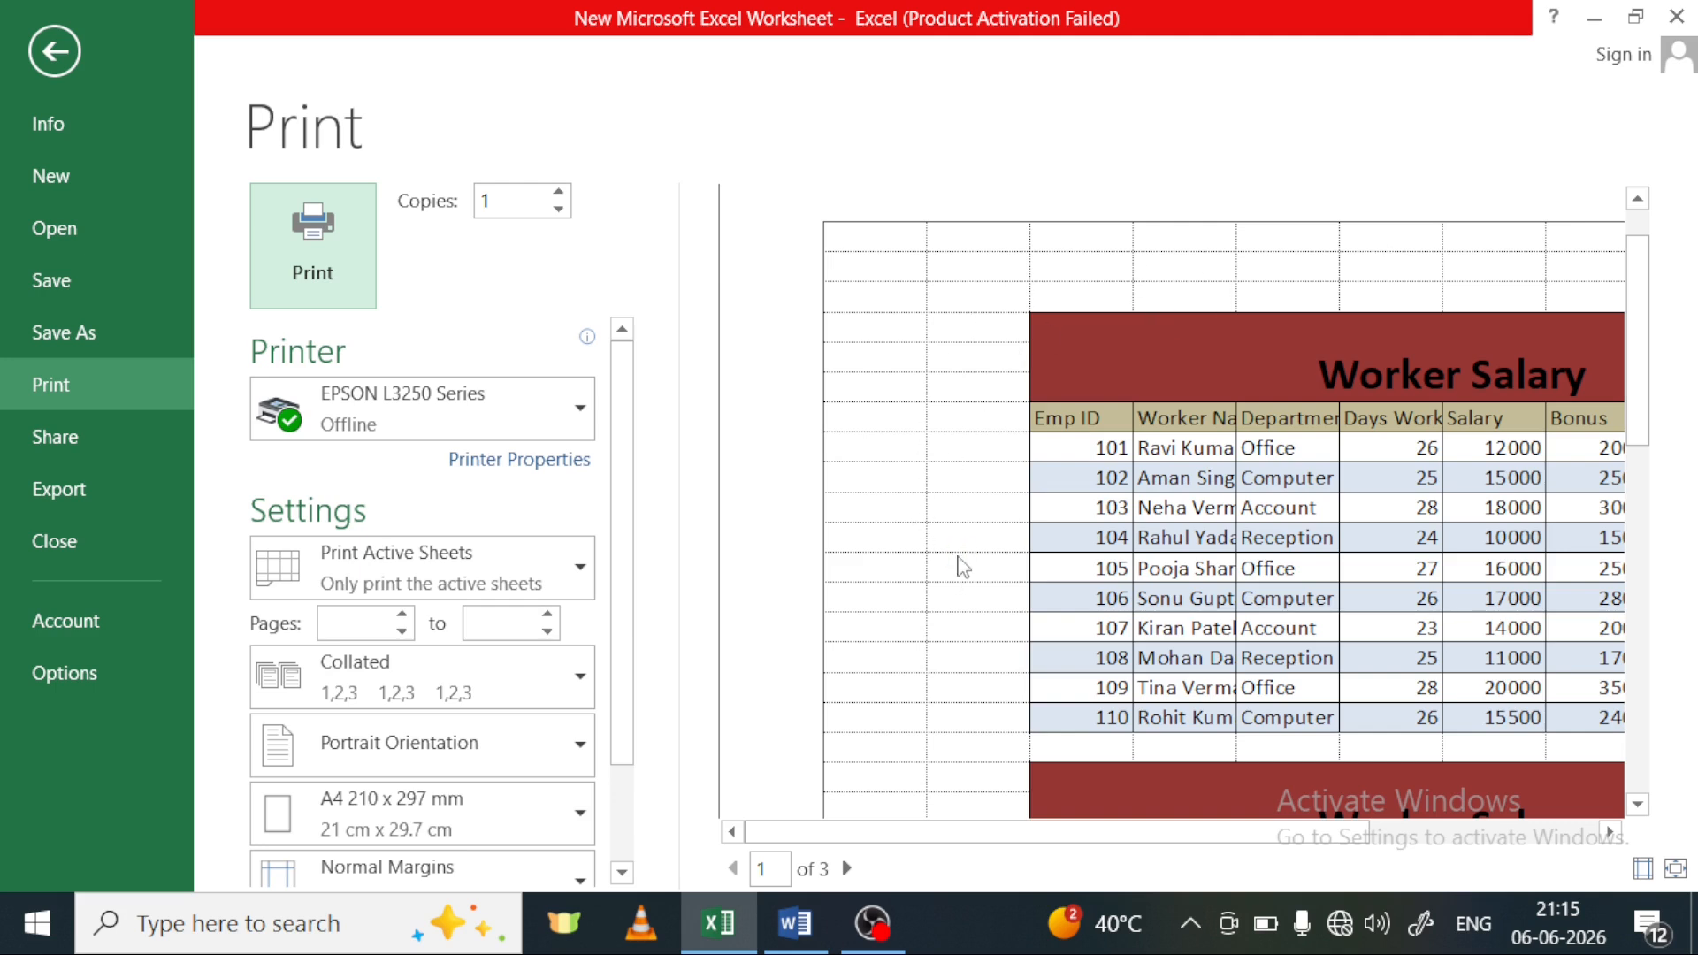
{"action": "scroll", "coordinate": [968, 566], "scroll_direction": "down", "scroll_amount": 3}
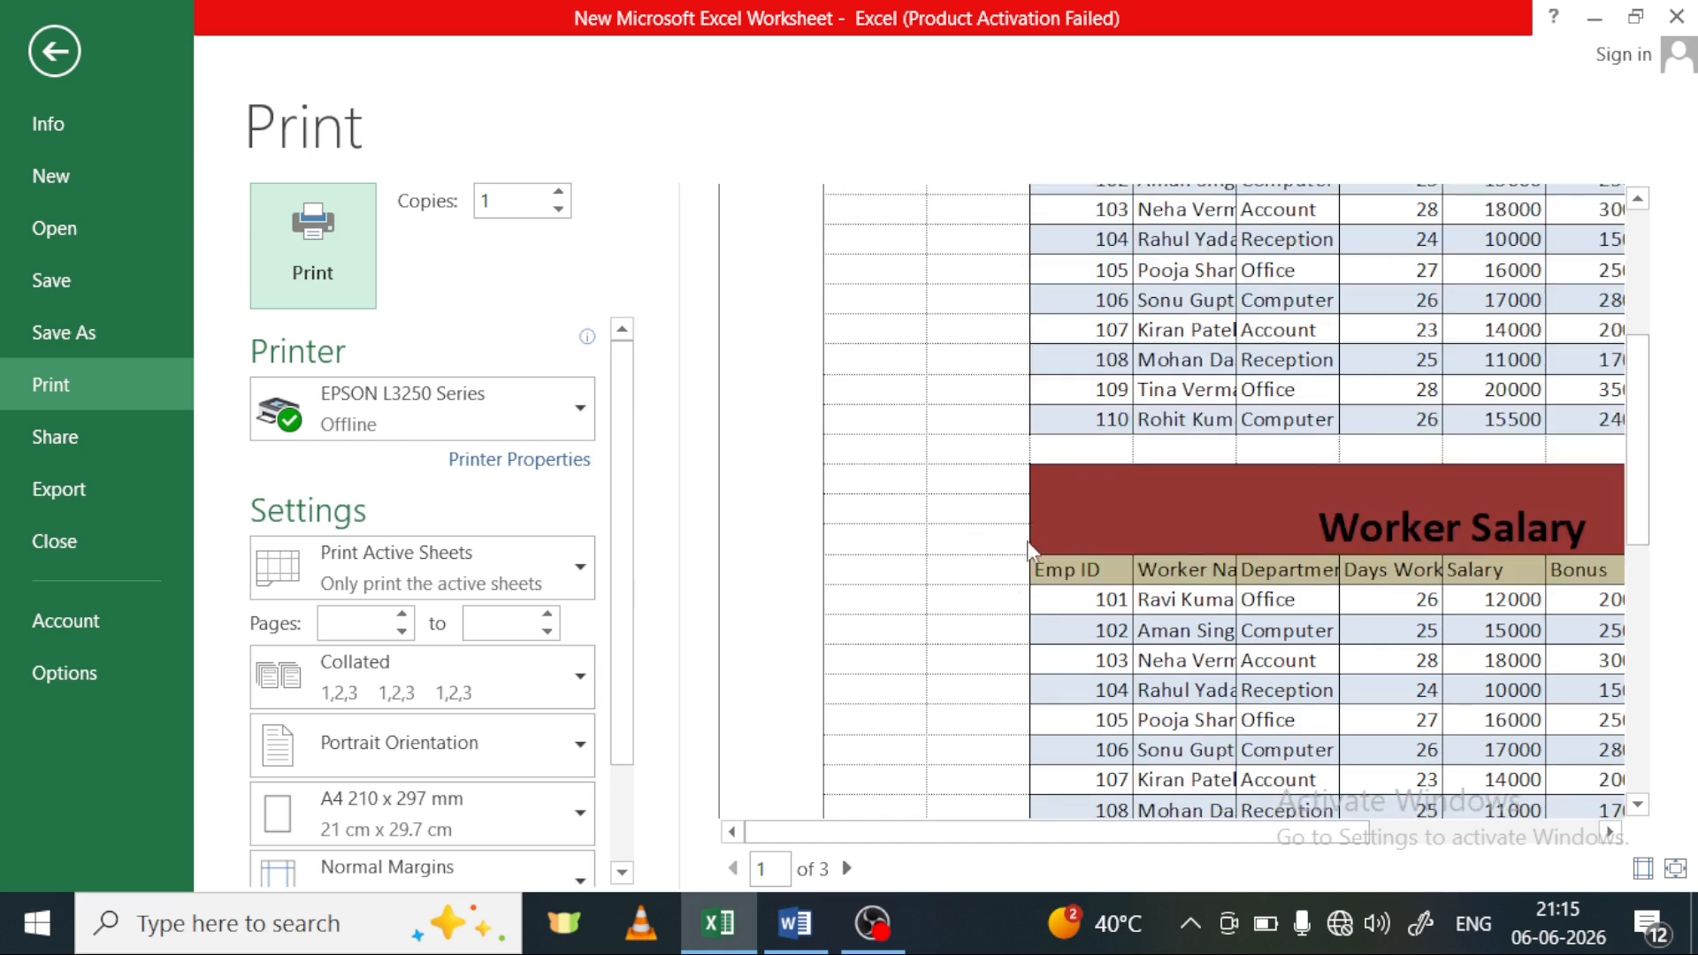
{"action": "scroll", "coordinate": [1198, 459], "scroll_direction": "down", "scroll_amount": 4}
{"action": "scroll", "coordinate": [1255, 463], "scroll_direction": "up", "scroll_amount": 1}
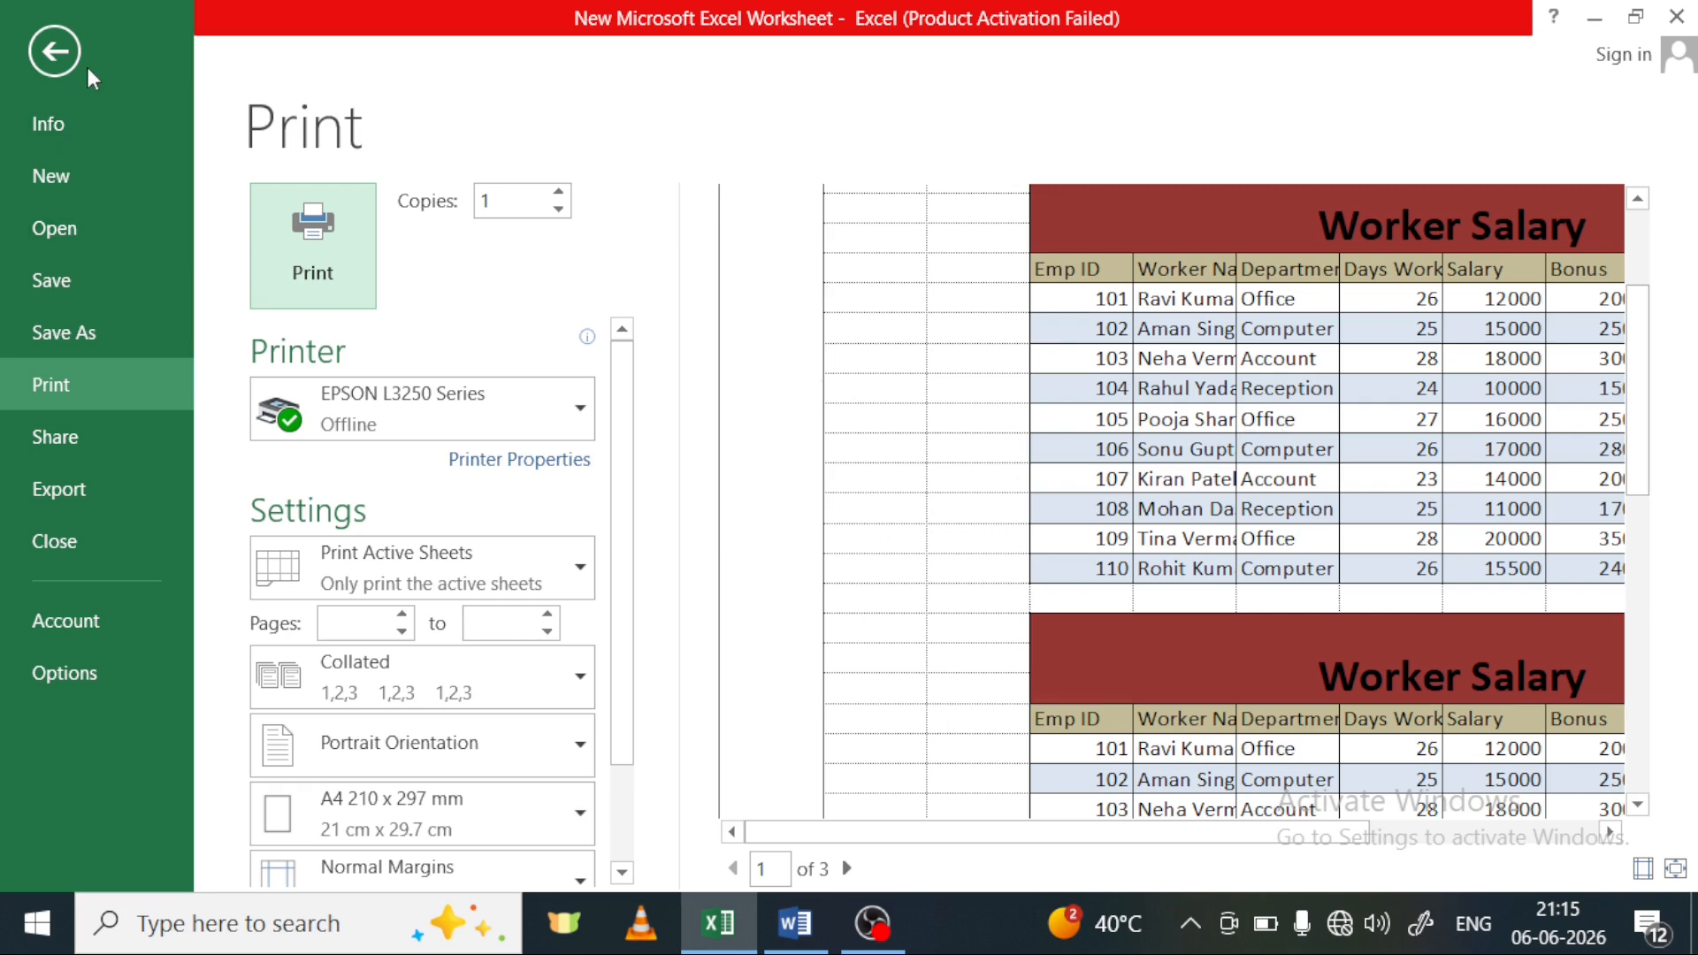
{"action": "left_click", "coordinate": [54, 50]}
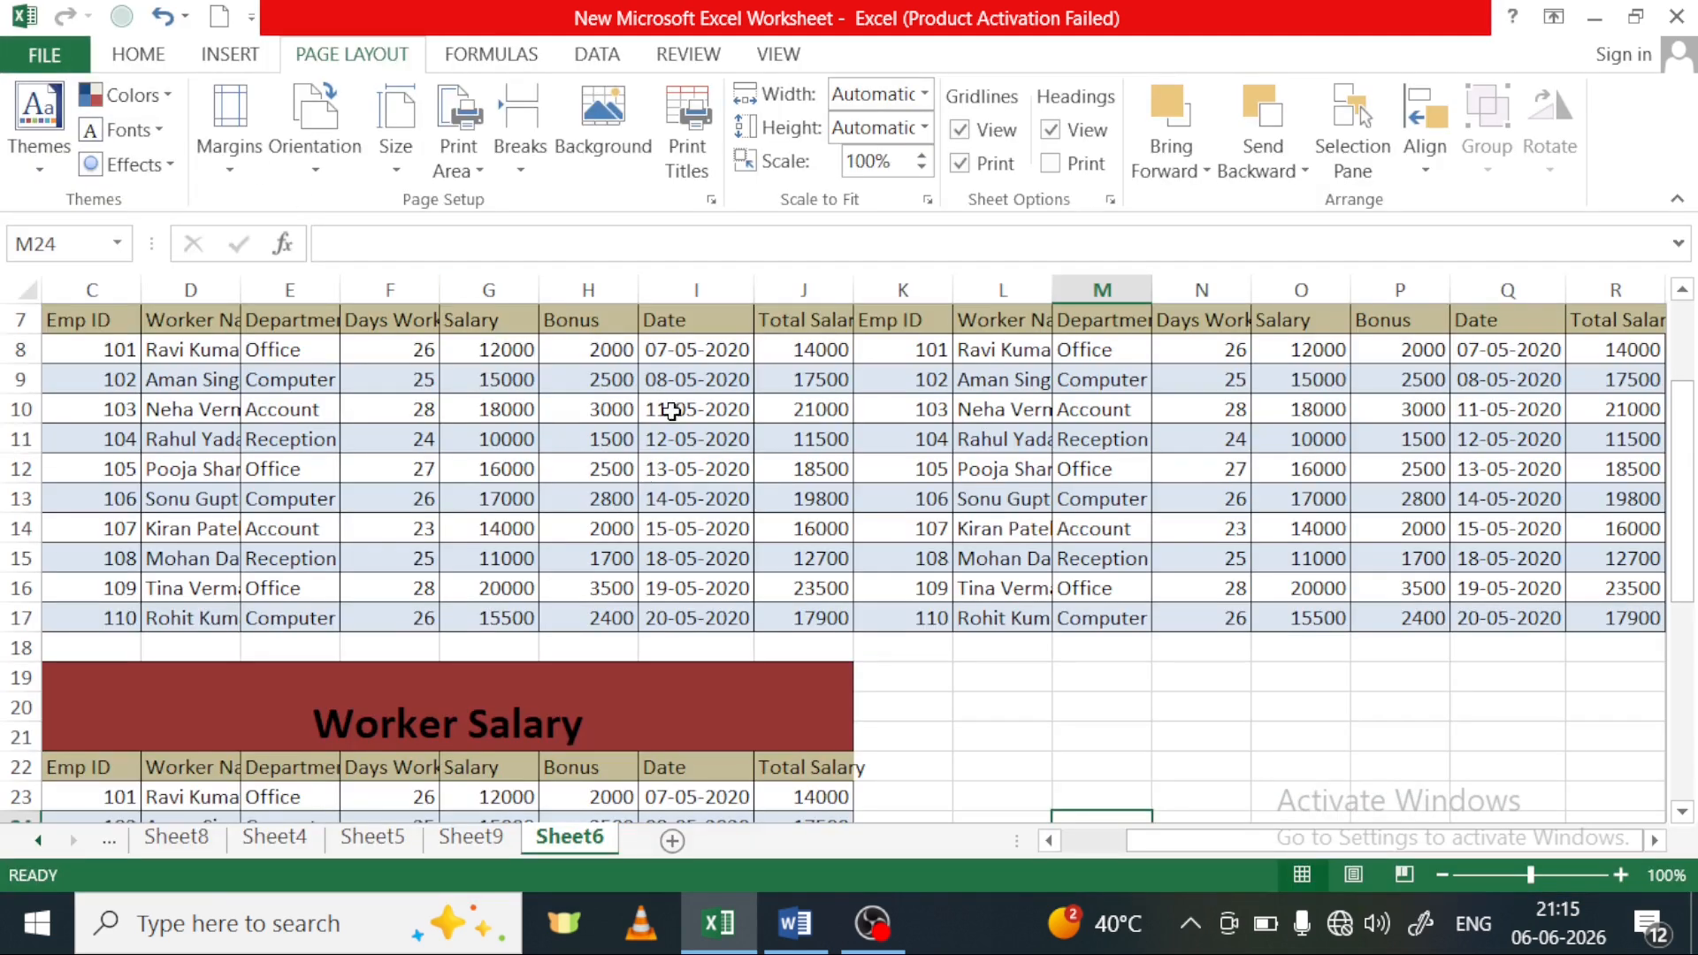
Turn off gridline printing, turn on printing of row and column headings, and preview the Sheet6 printout
{"action": "scroll", "coordinate": [725, 354], "scroll_direction": "up", "scroll_amount": 2}
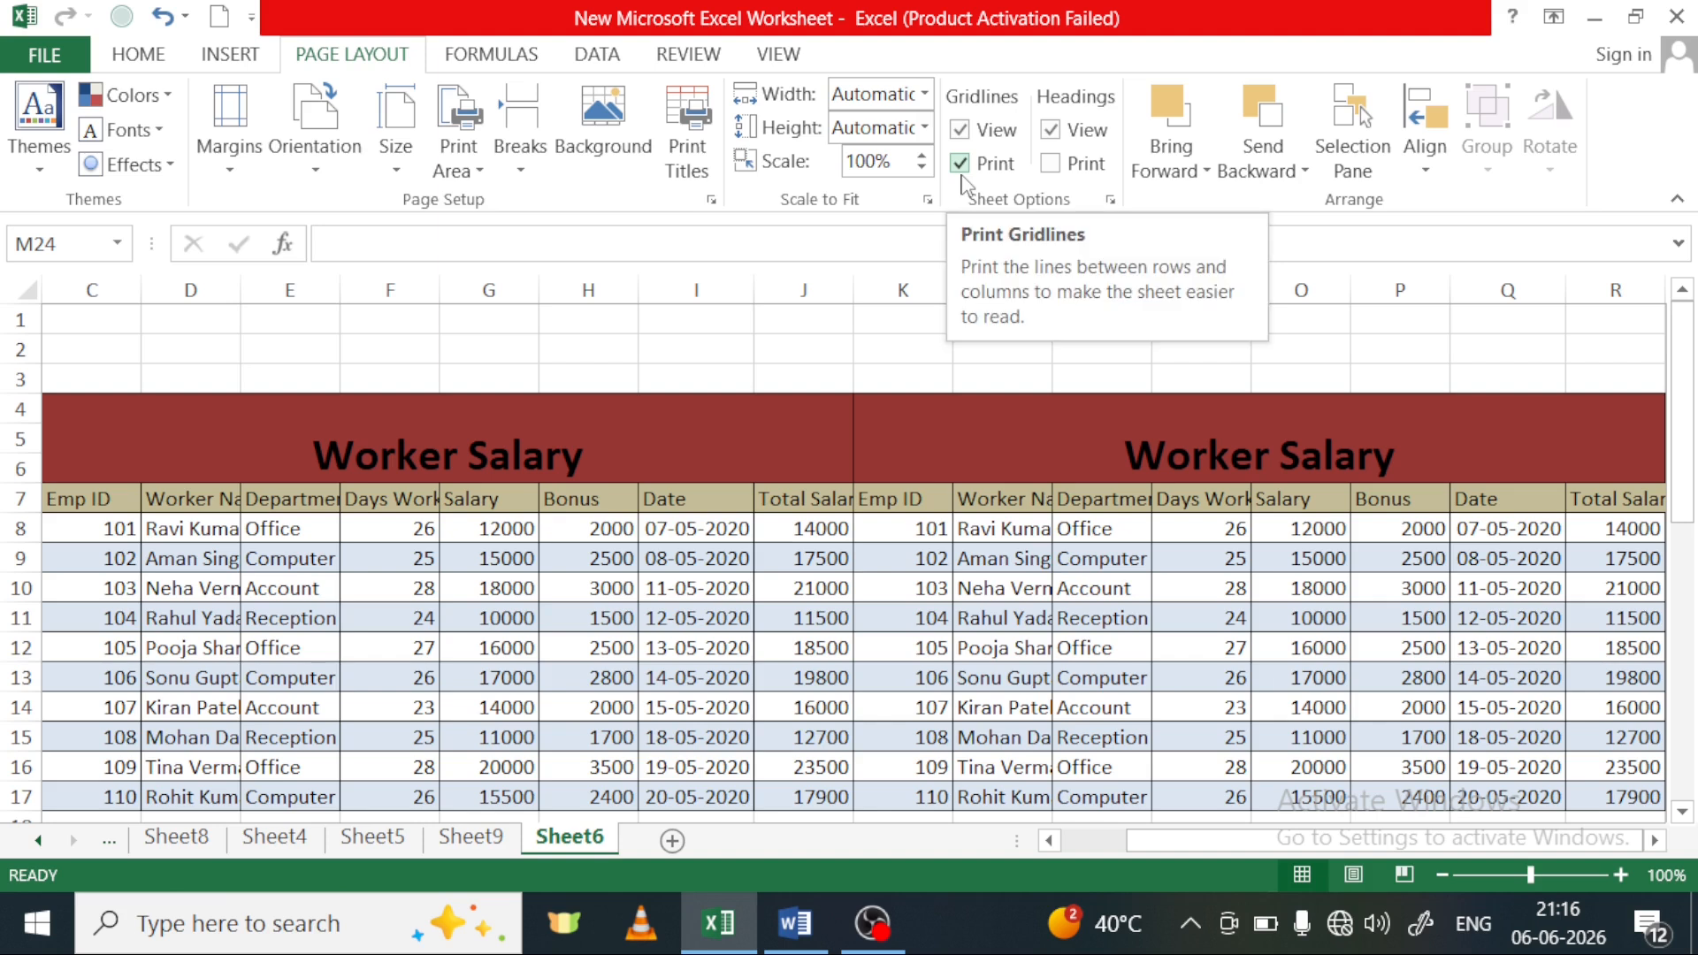
{"action": "left_click", "coordinate": [961, 164]}
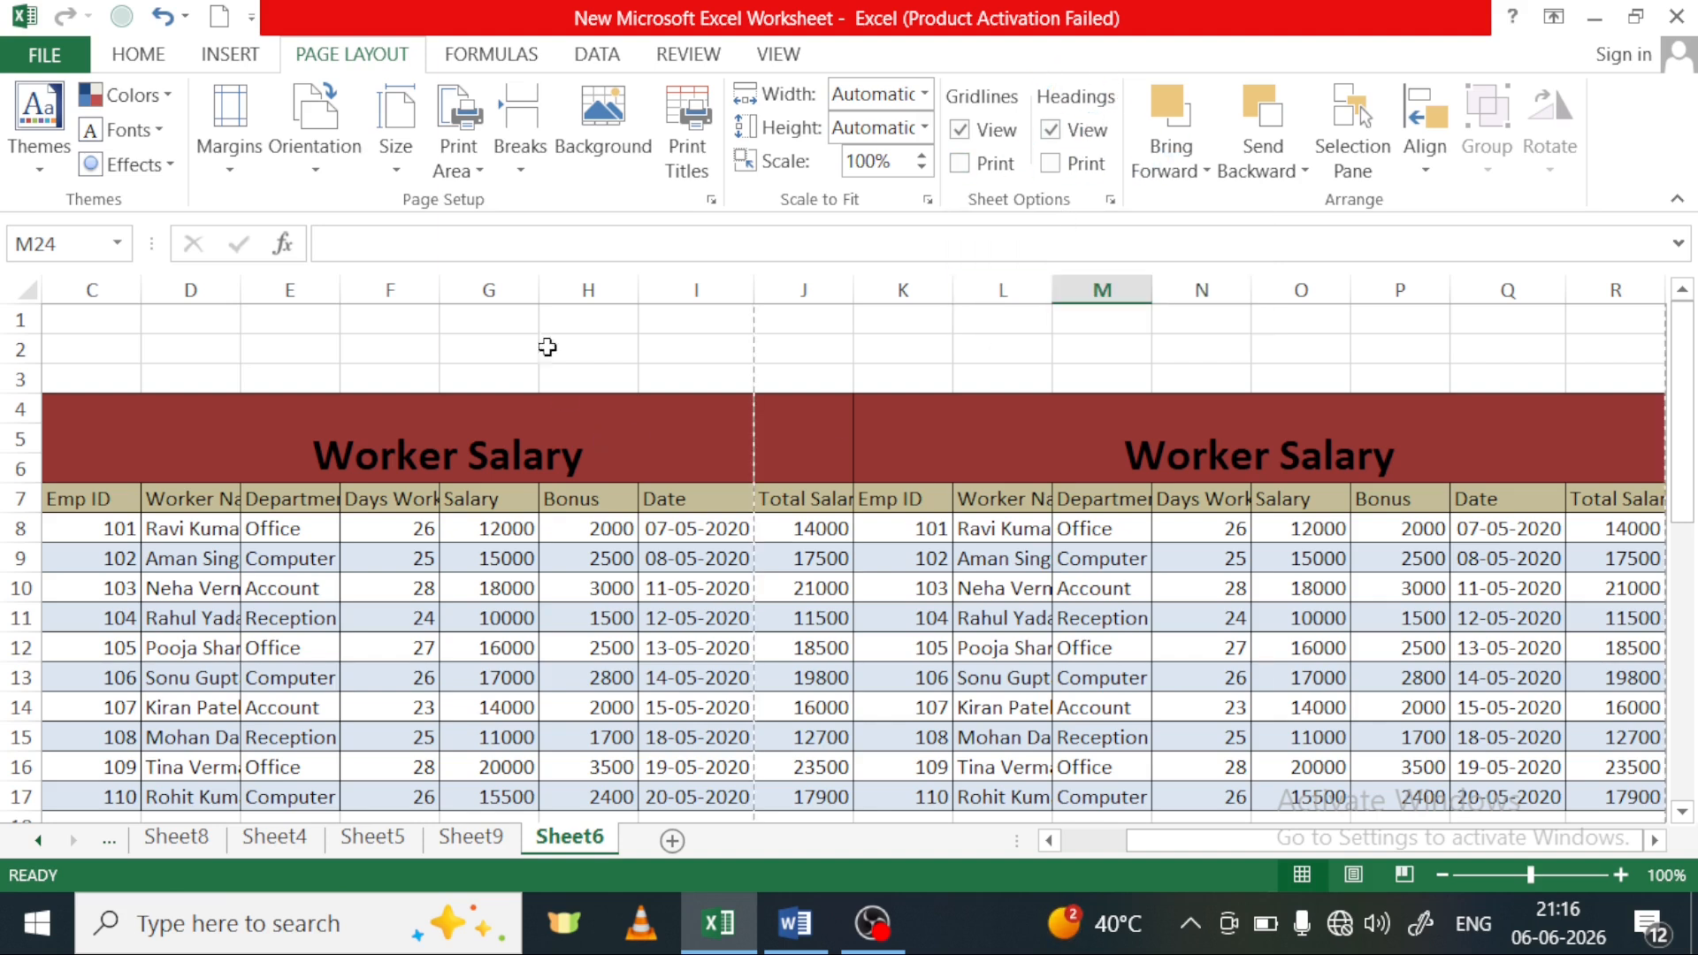
{"action": "left_click", "coordinate": [588, 290]}
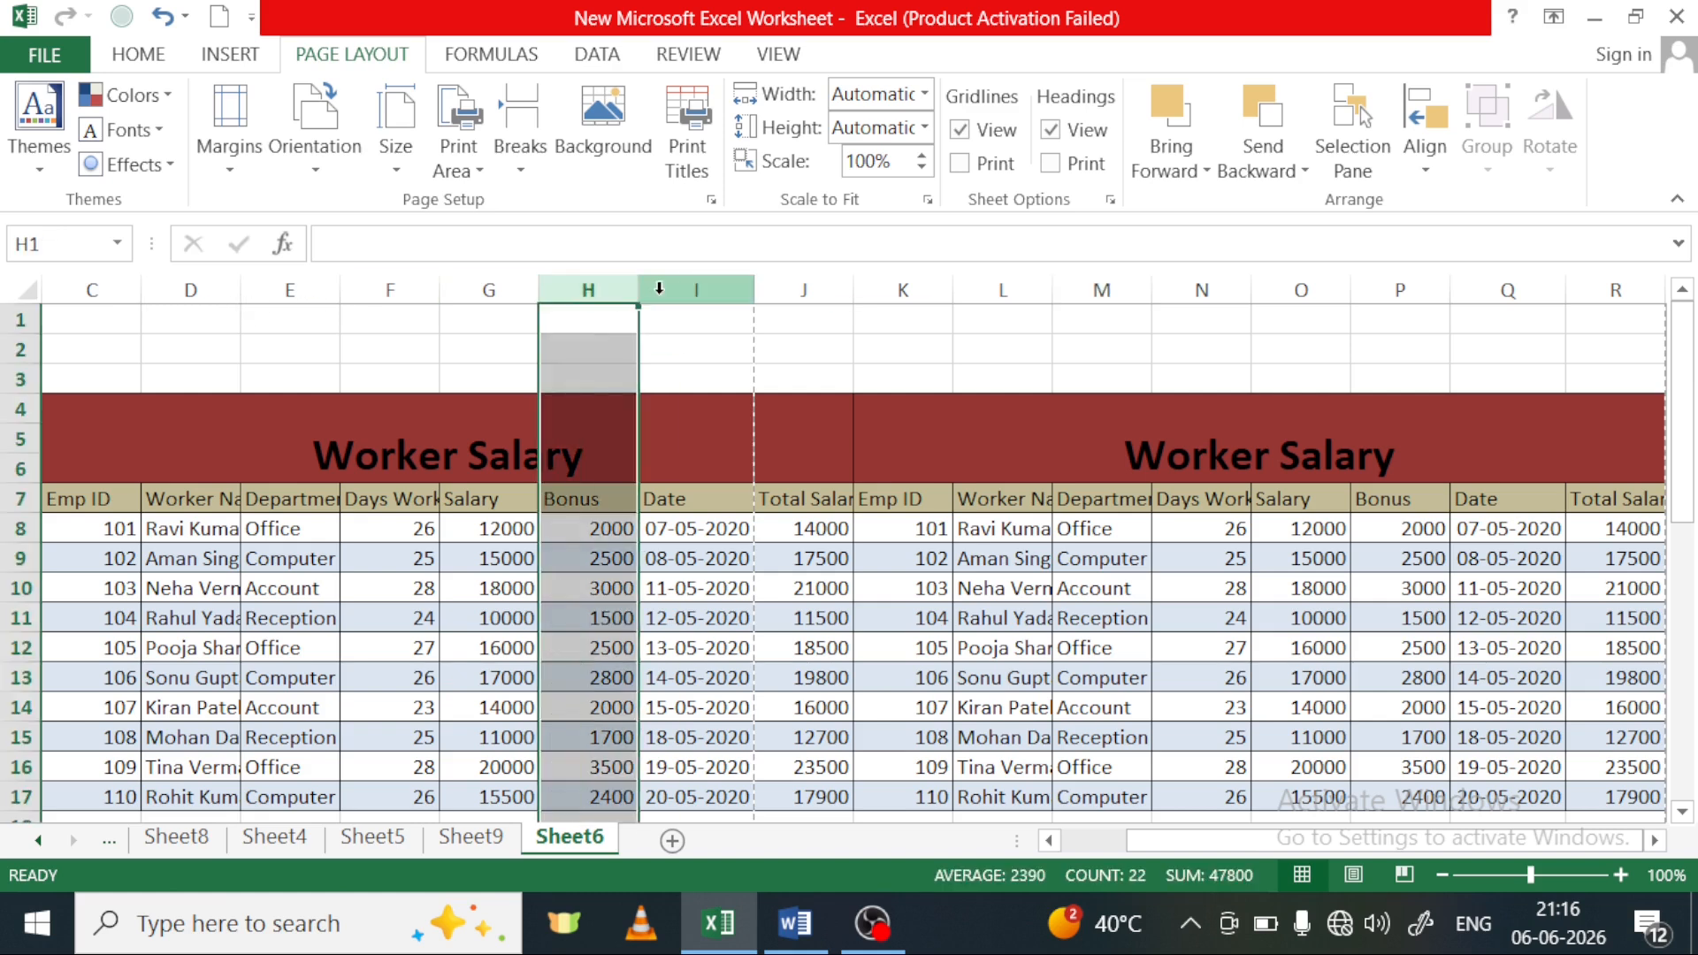
{"action": "left_click", "coordinate": [695, 287]}
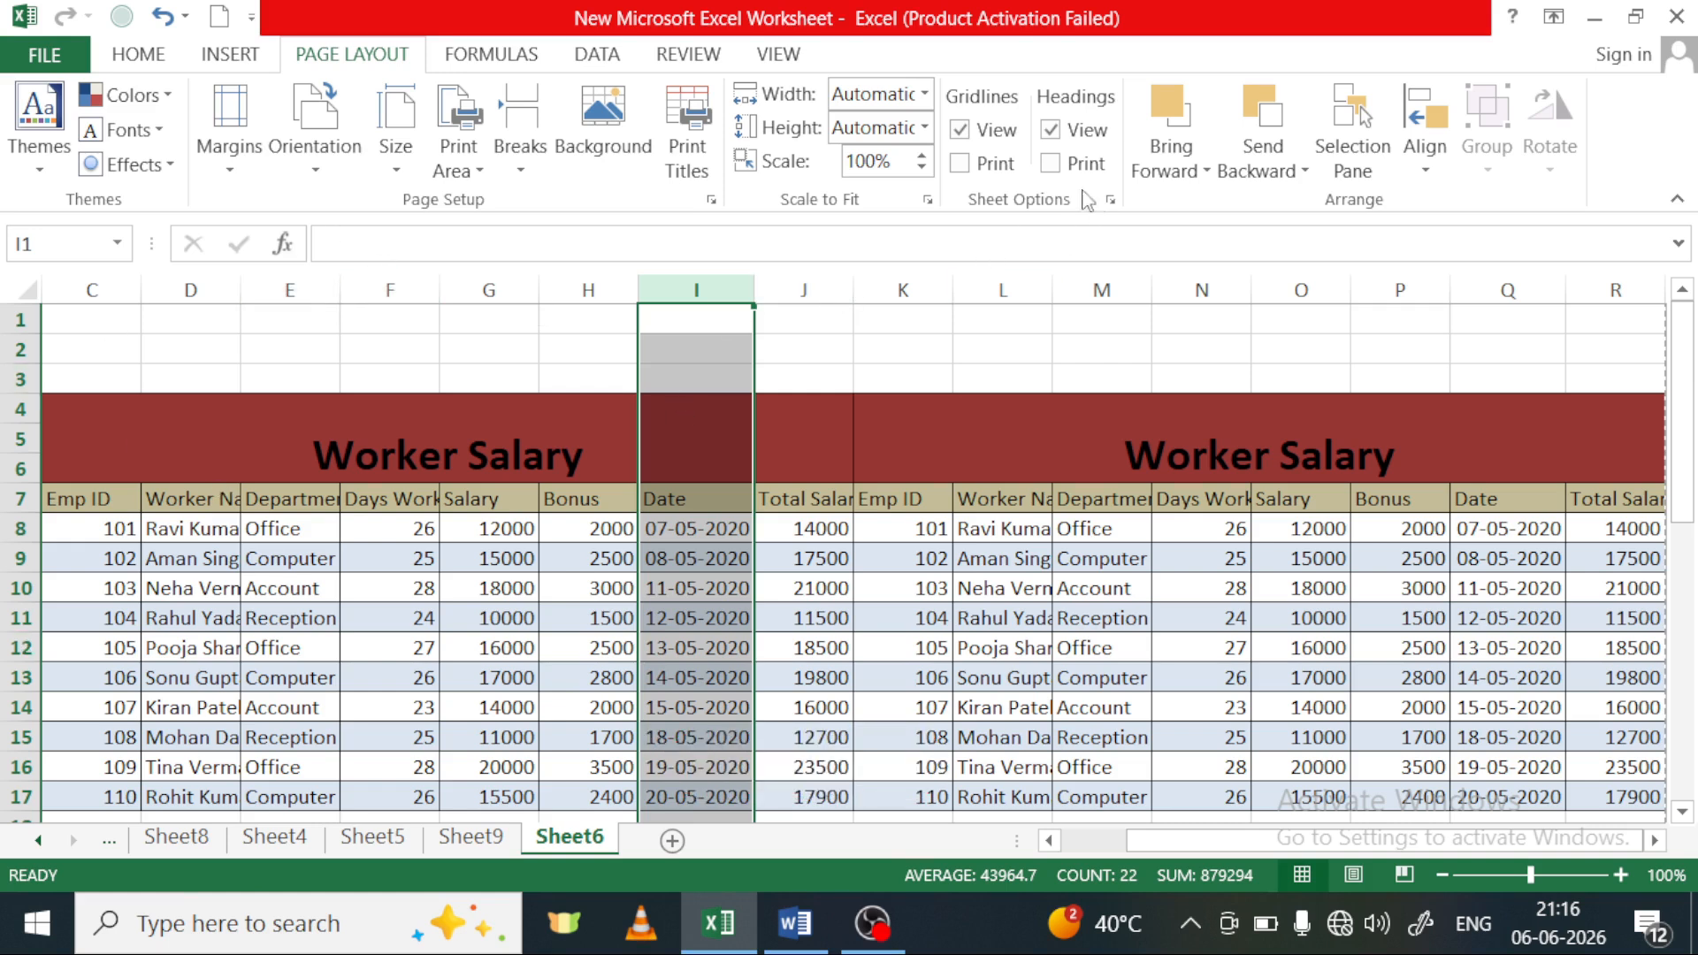
{"action": "left_click", "coordinate": [1051, 163]}
{"action": "key", "text": "ctrl+p"}
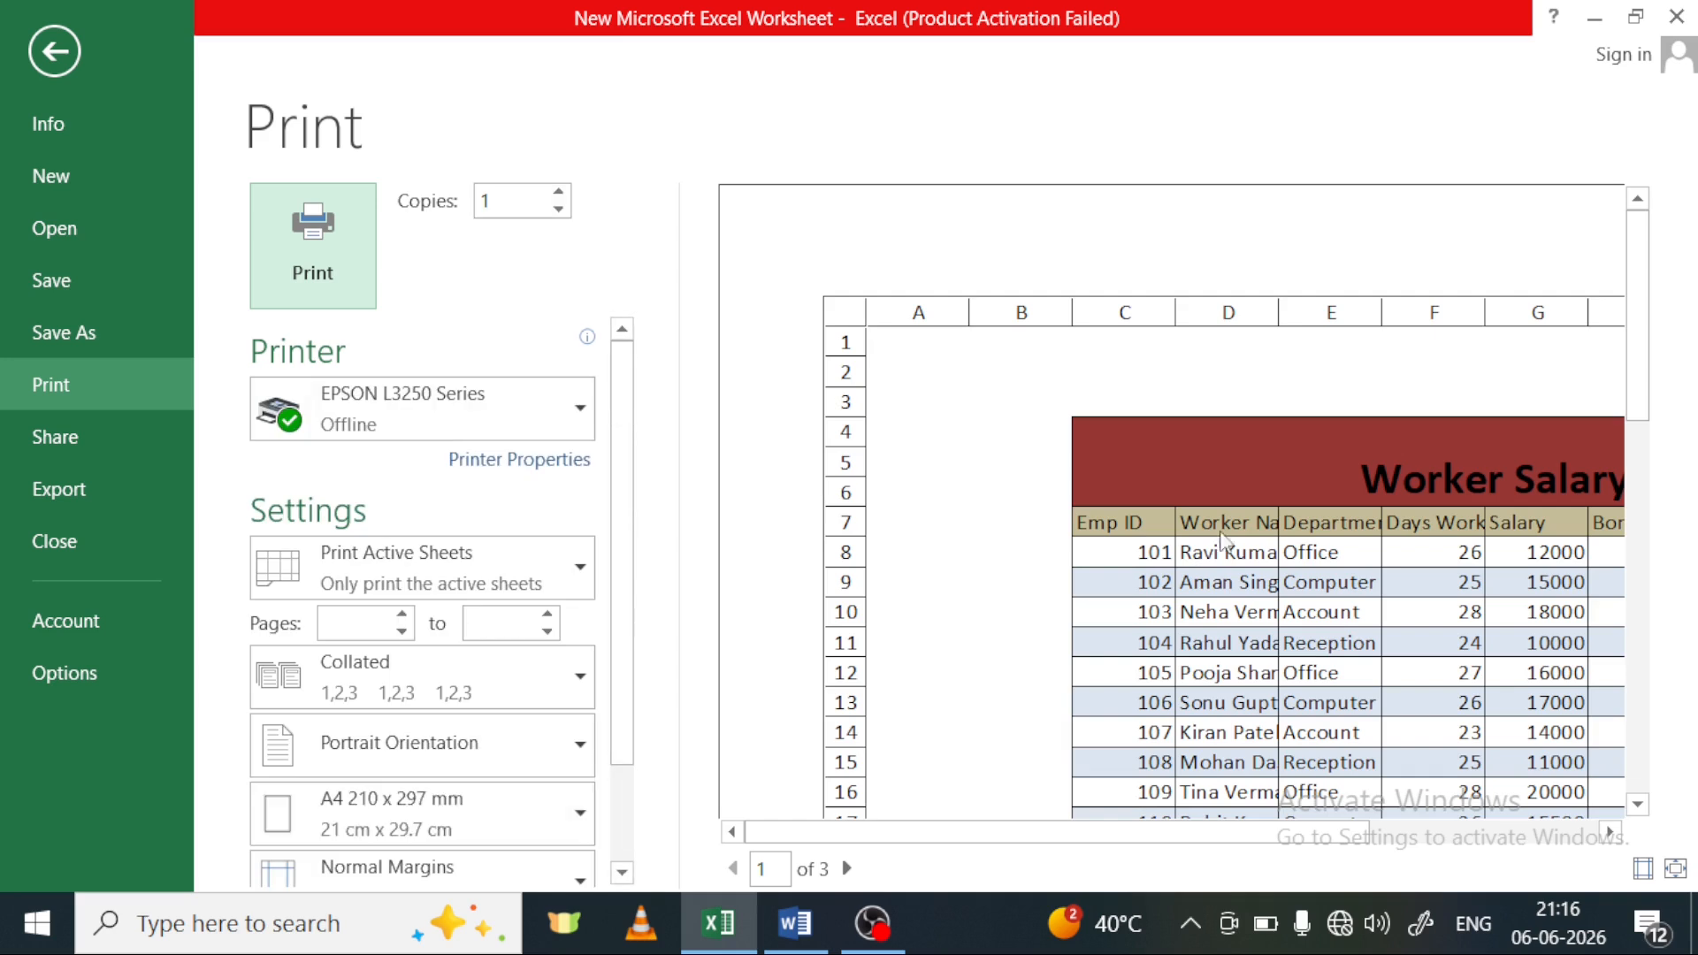
Check the printed row and column headings around the Worker Salary tables in the preview, and turn off heading printing for Sheet6
{"action": "scroll", "coordinate": [1000, 348], "scroll_direction": "down", "scroll_amount": 2}
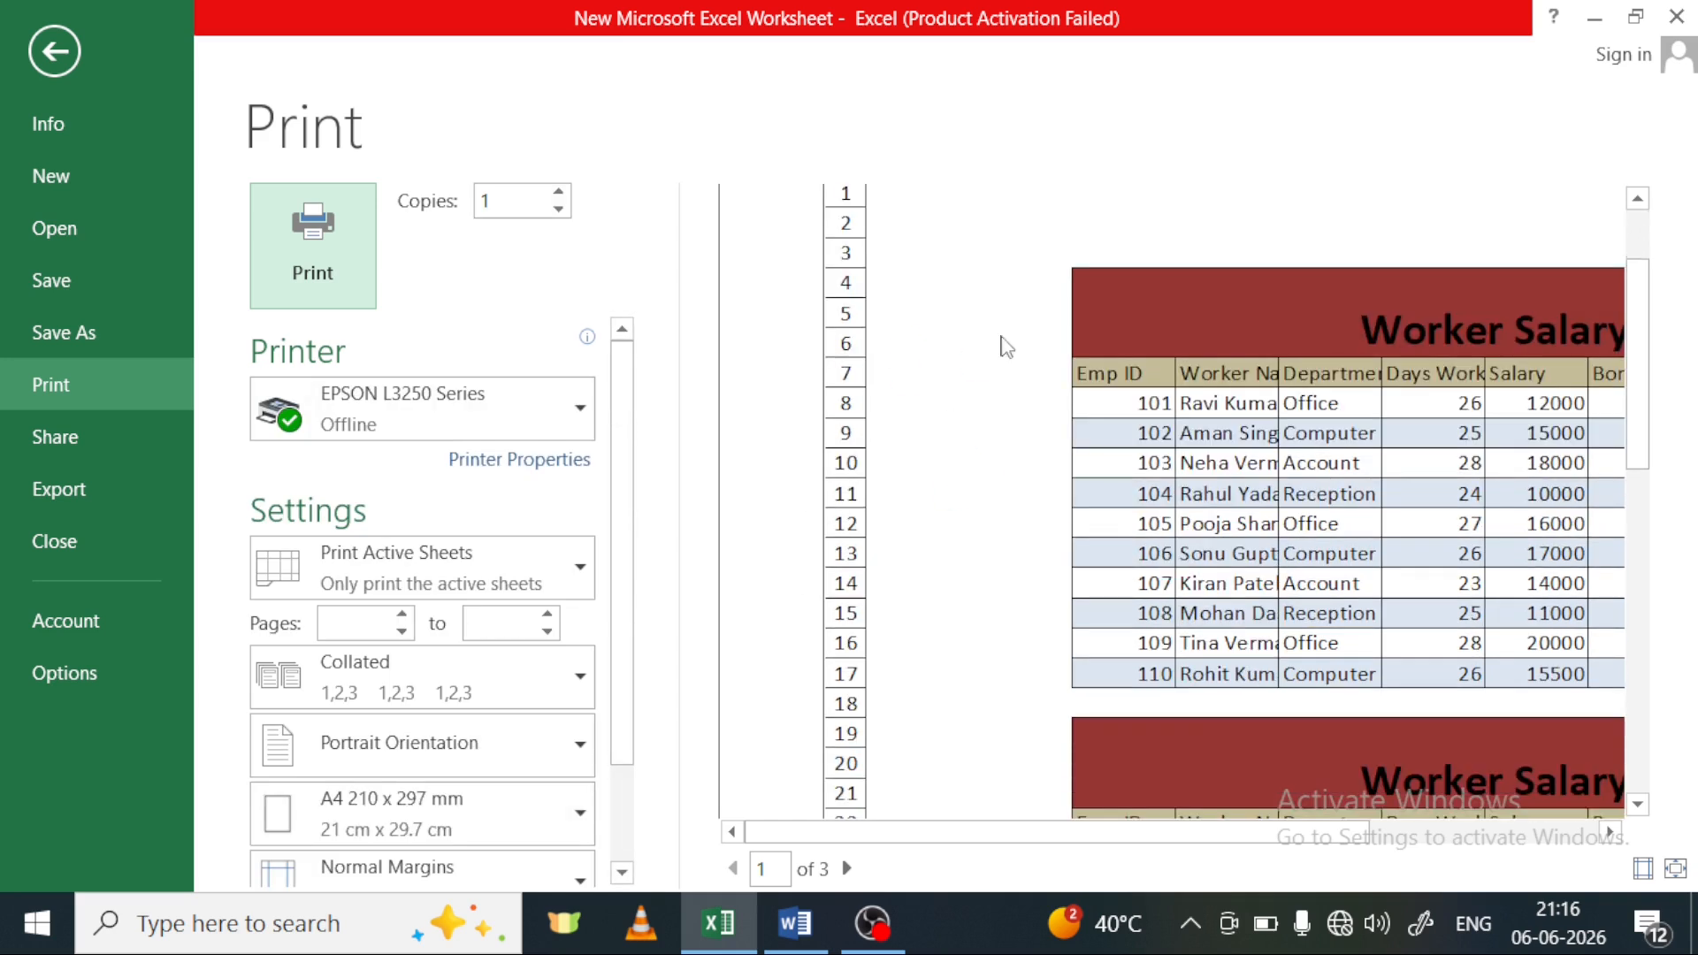
{"action": "scroll", "coordinate": [914, 363], "scroll_direction": "up", "scroll_amount": 2}
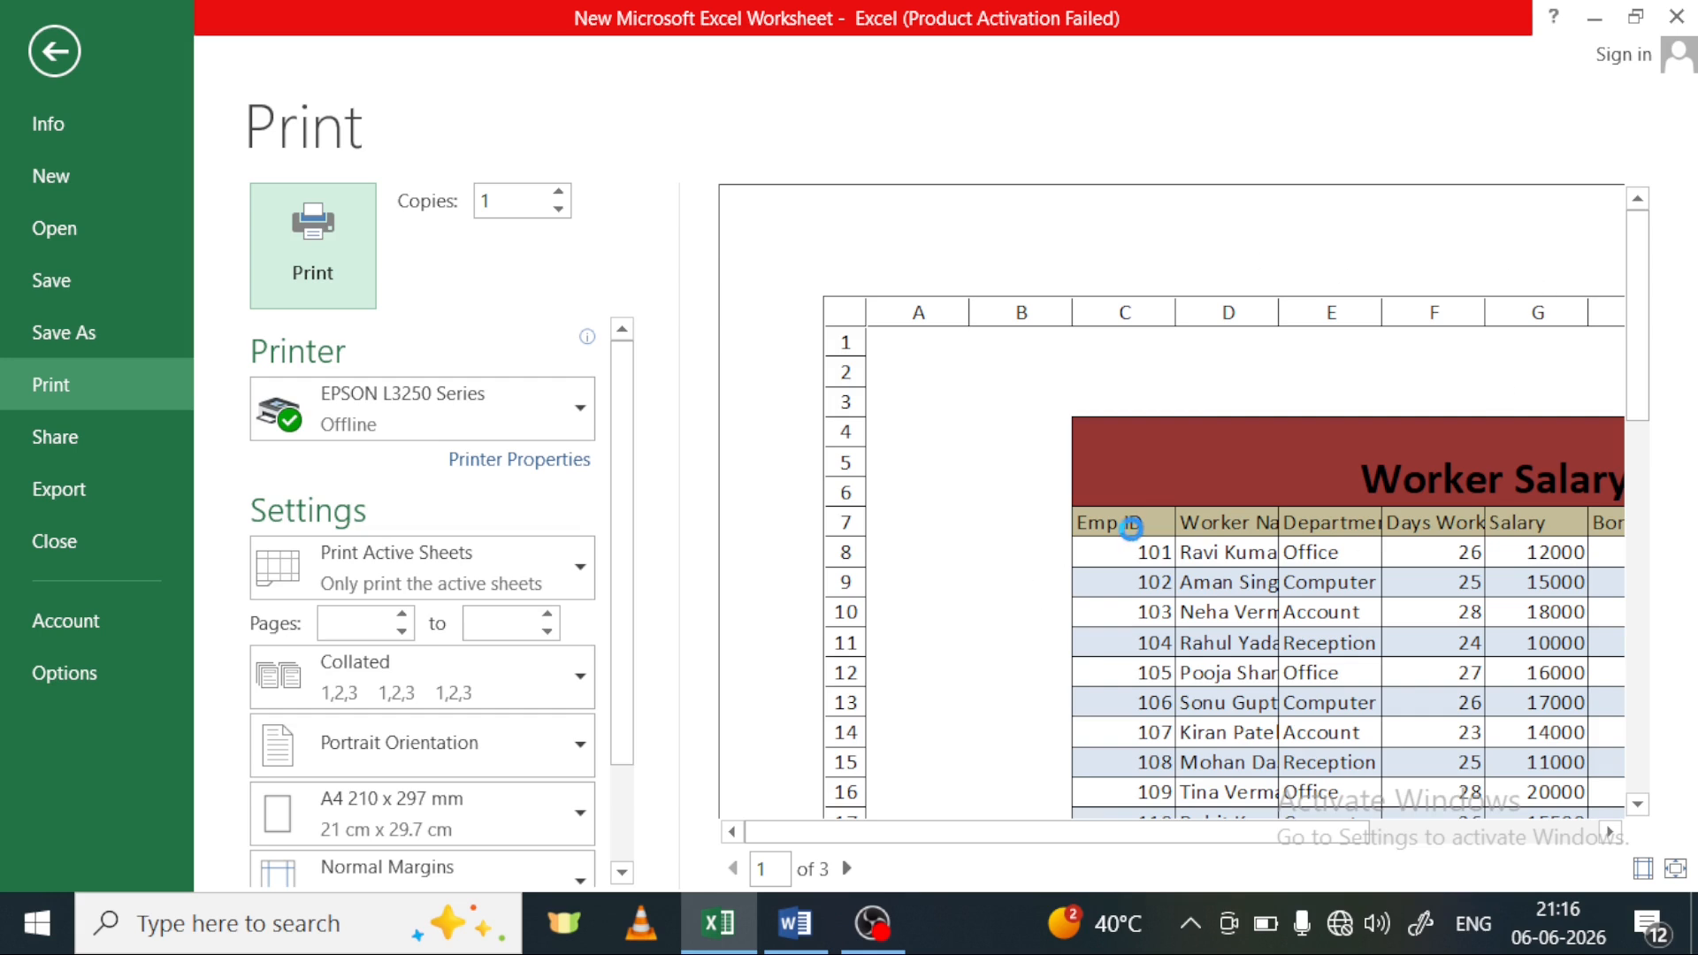
{"action": "scroll", "coordinate": [1129, 531], "scroll_direction": "down", "scroll_amount": 2}
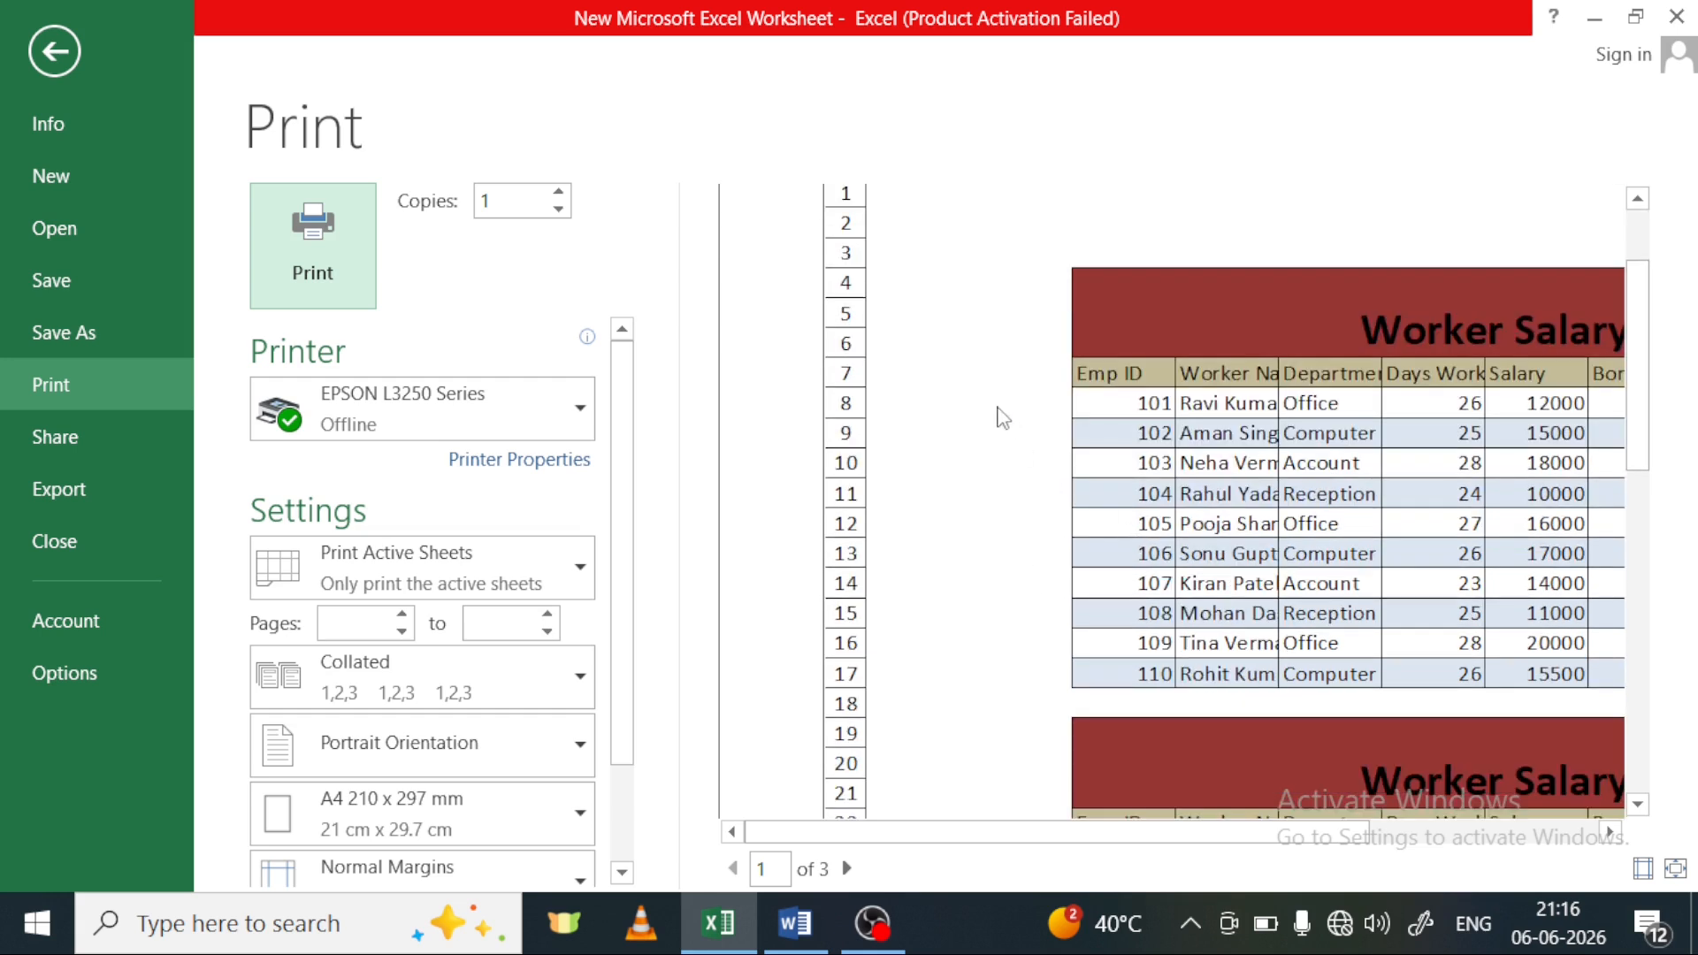
{"action": "left_click", "coordinate": [54, 50]}
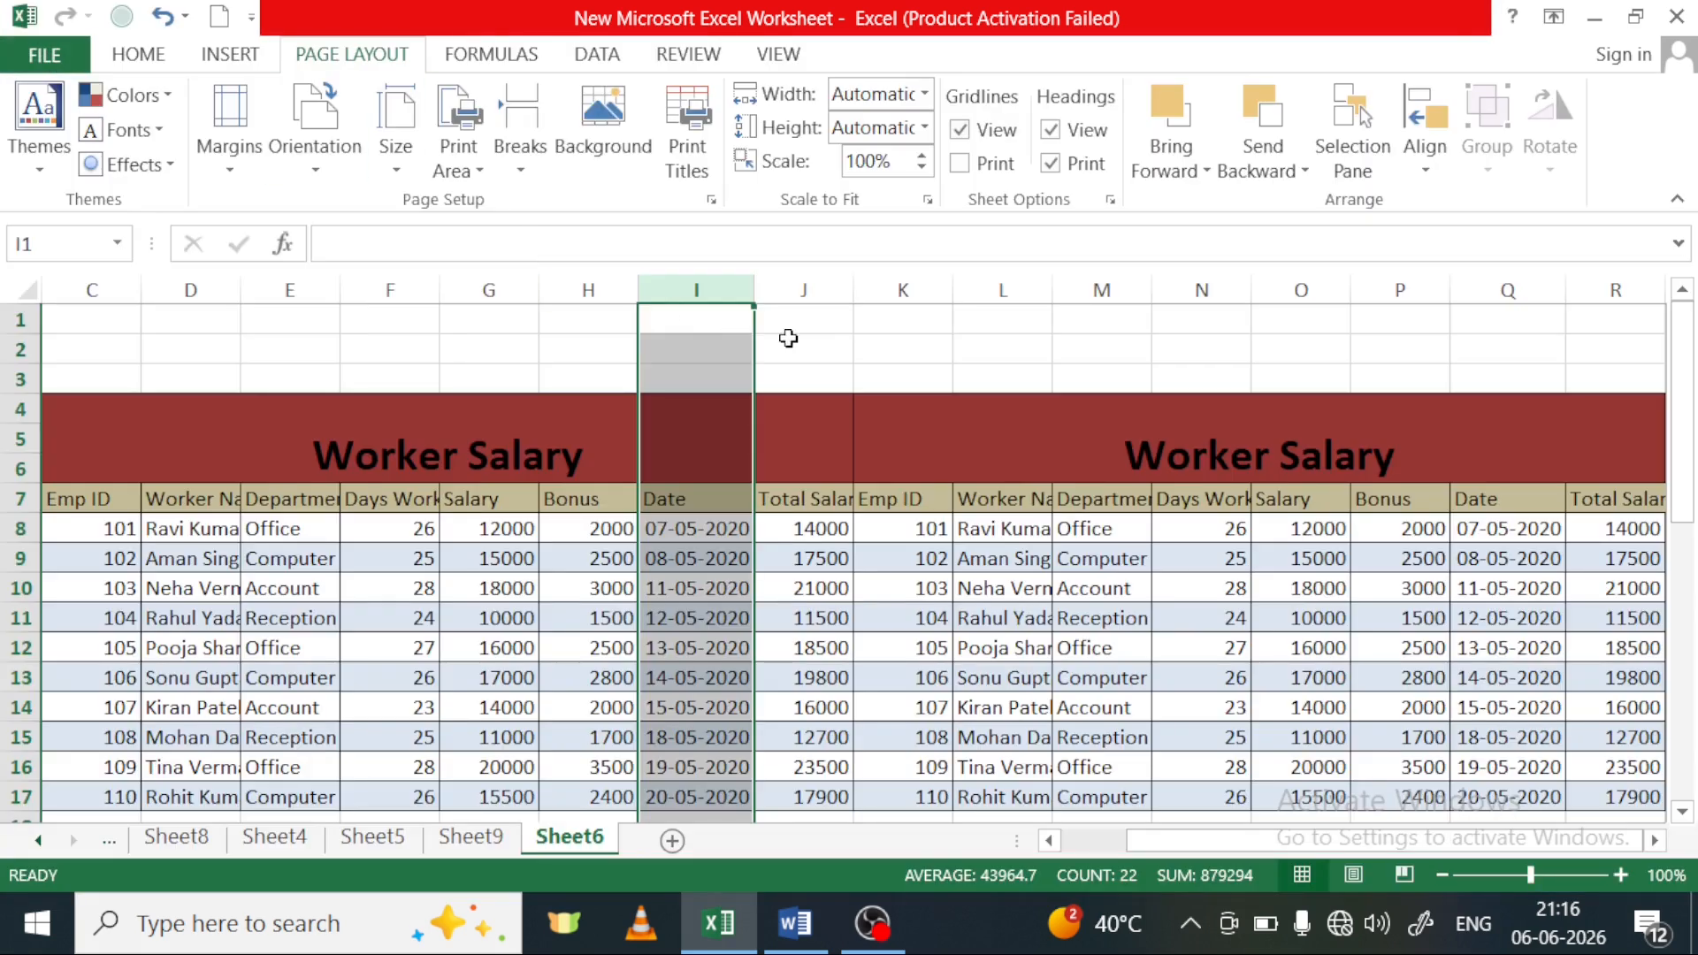
{"action": "left_click", "coordinate": [1052, 165]}
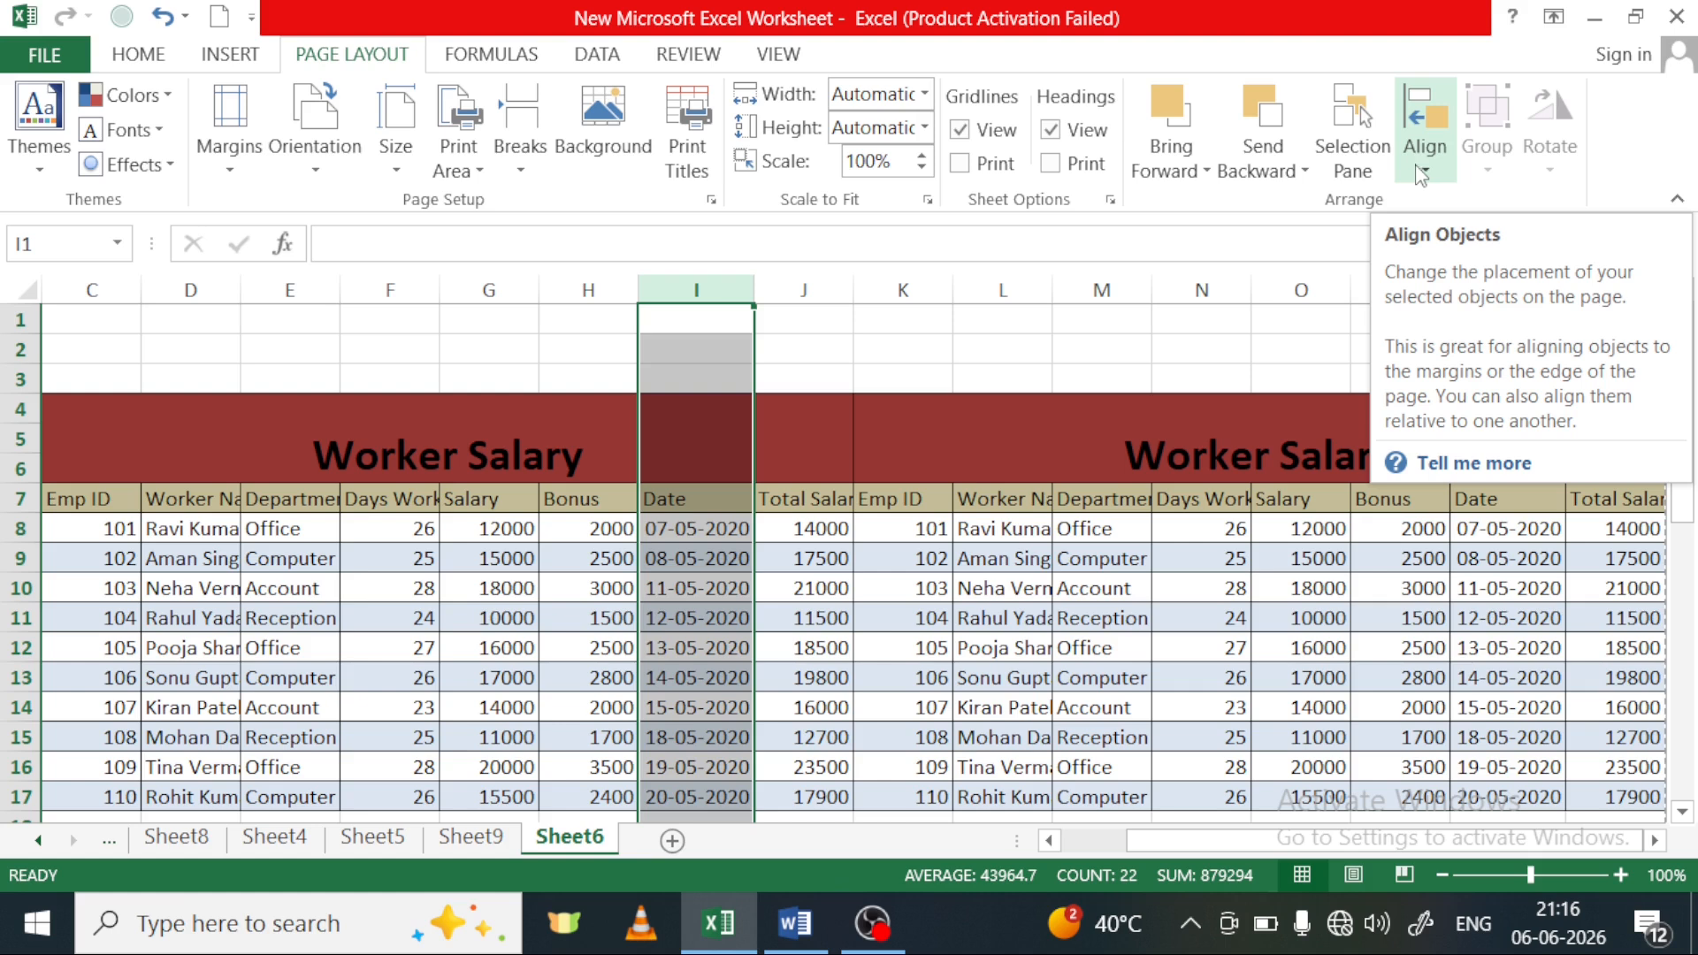
Draw a rectangle shape about 3.94 cm high and 5.99 cm wide over the first Worker Salary table's title, spanning columns E to H
{"action": "left_click", "coordinate": [247, 60]}
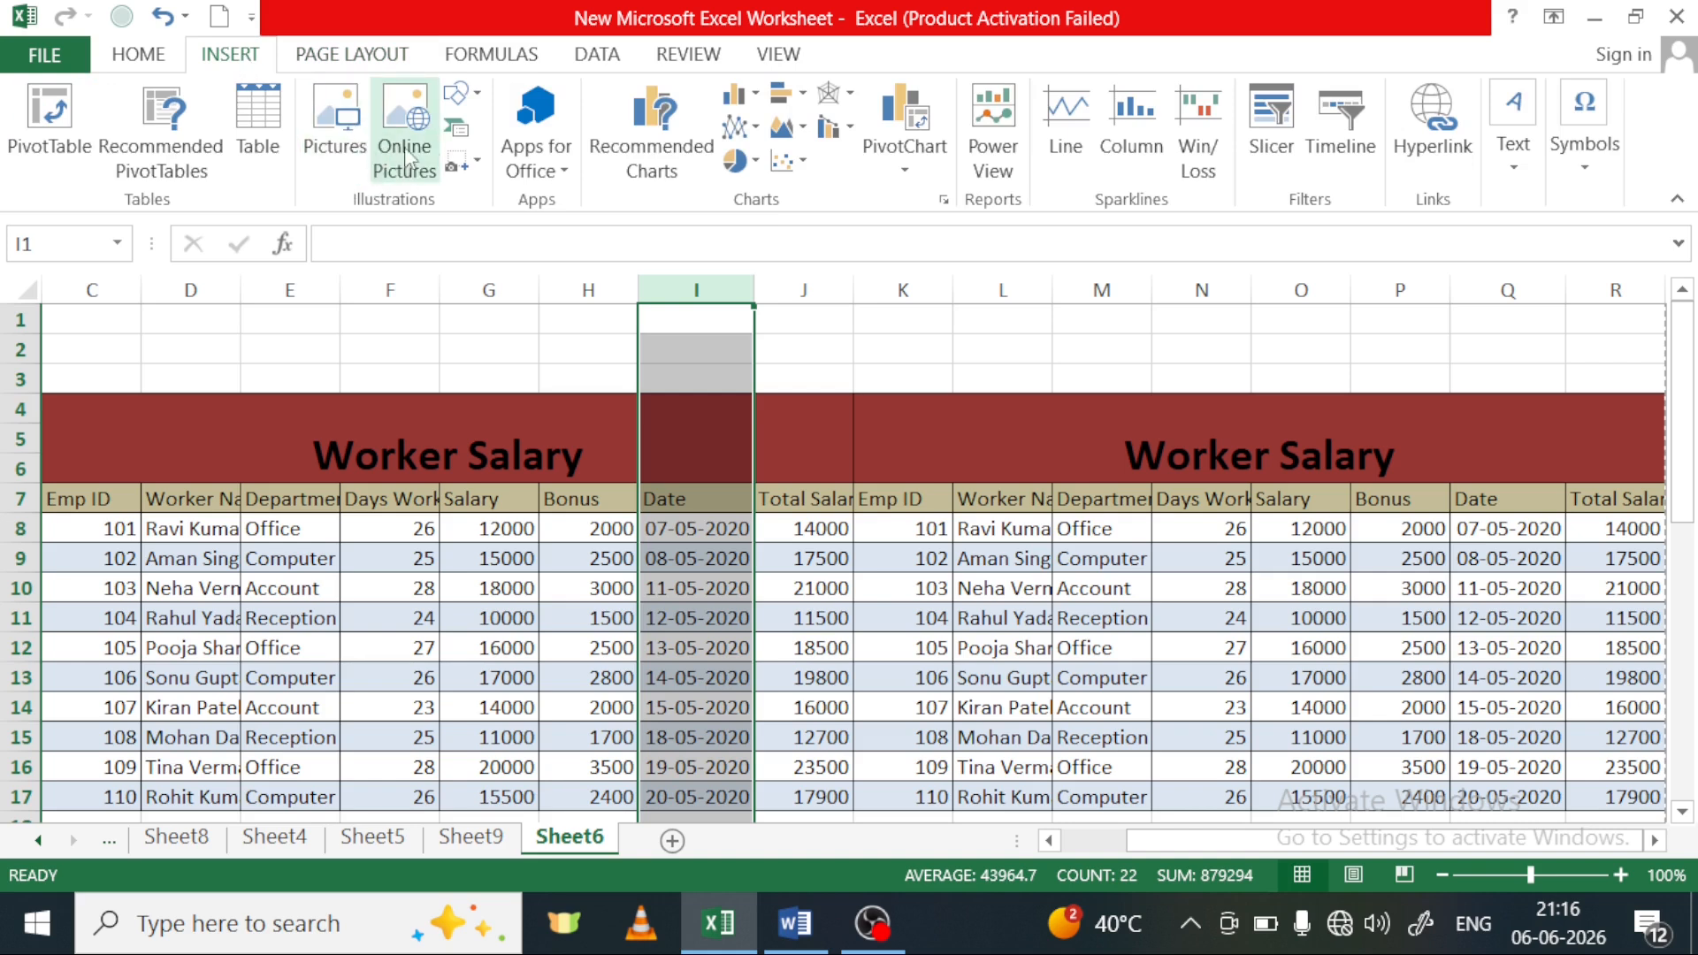
{"action": "left_click", "coordinate": [475, 104]}
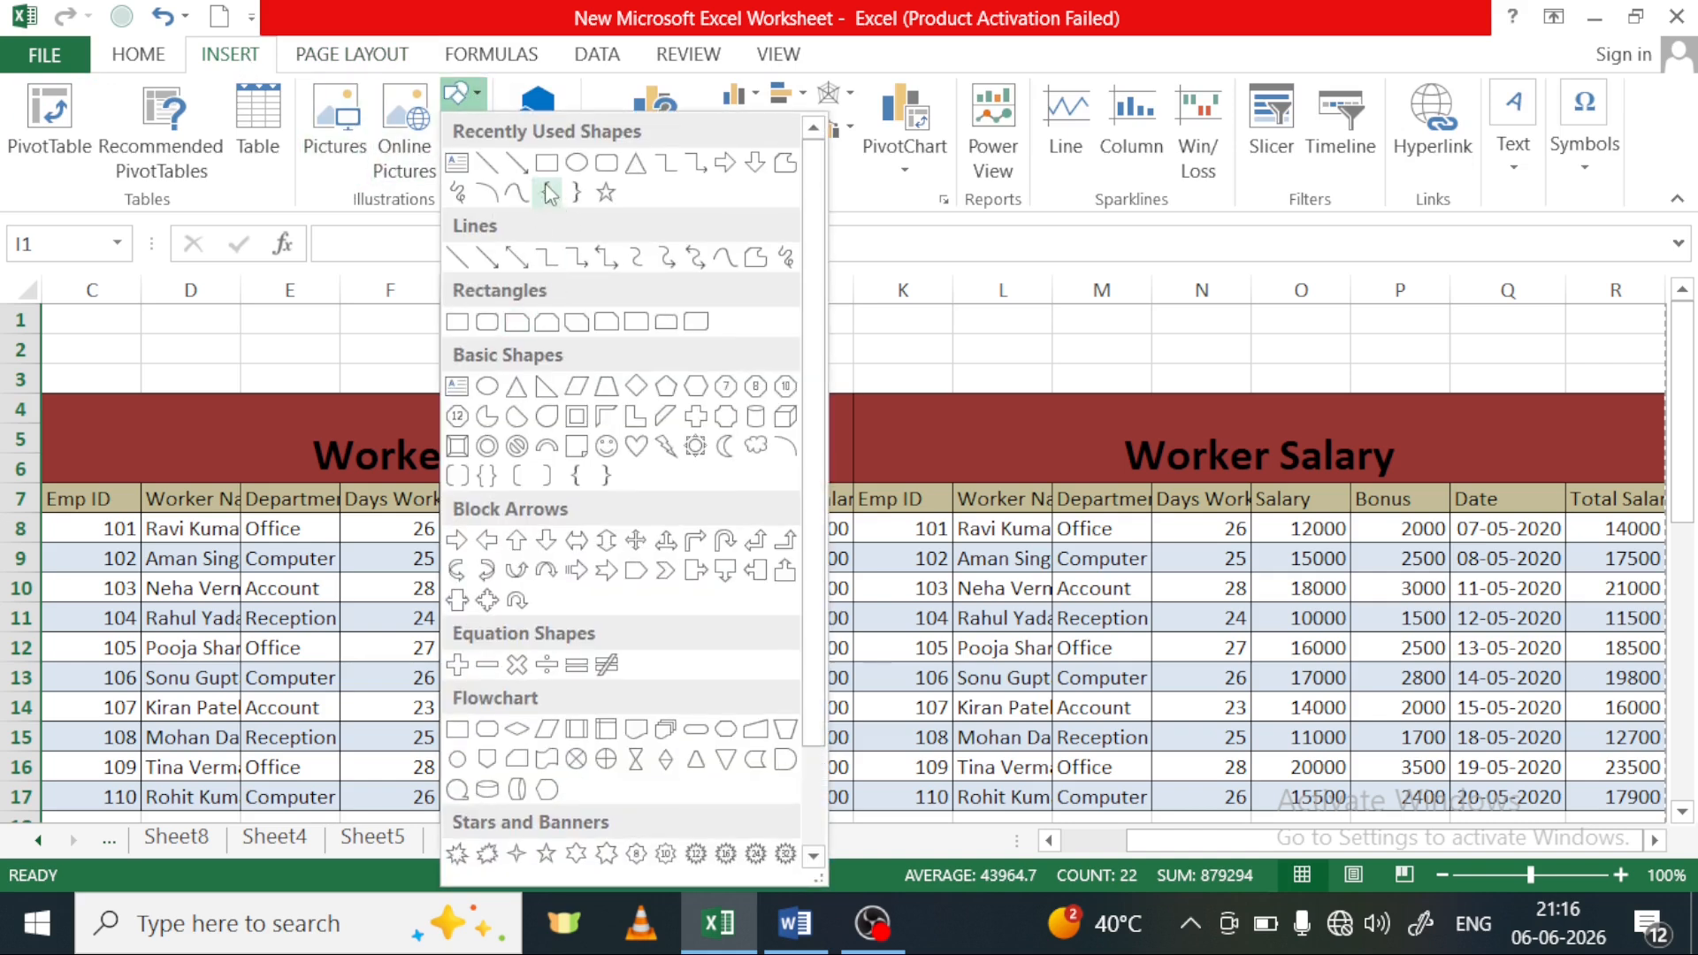
{"action": "left_click", "coordinate": [546, 166]}
{"action": "left_click_drag", "start_coordinate": [289, 357], "coordinate": [641, 590]}
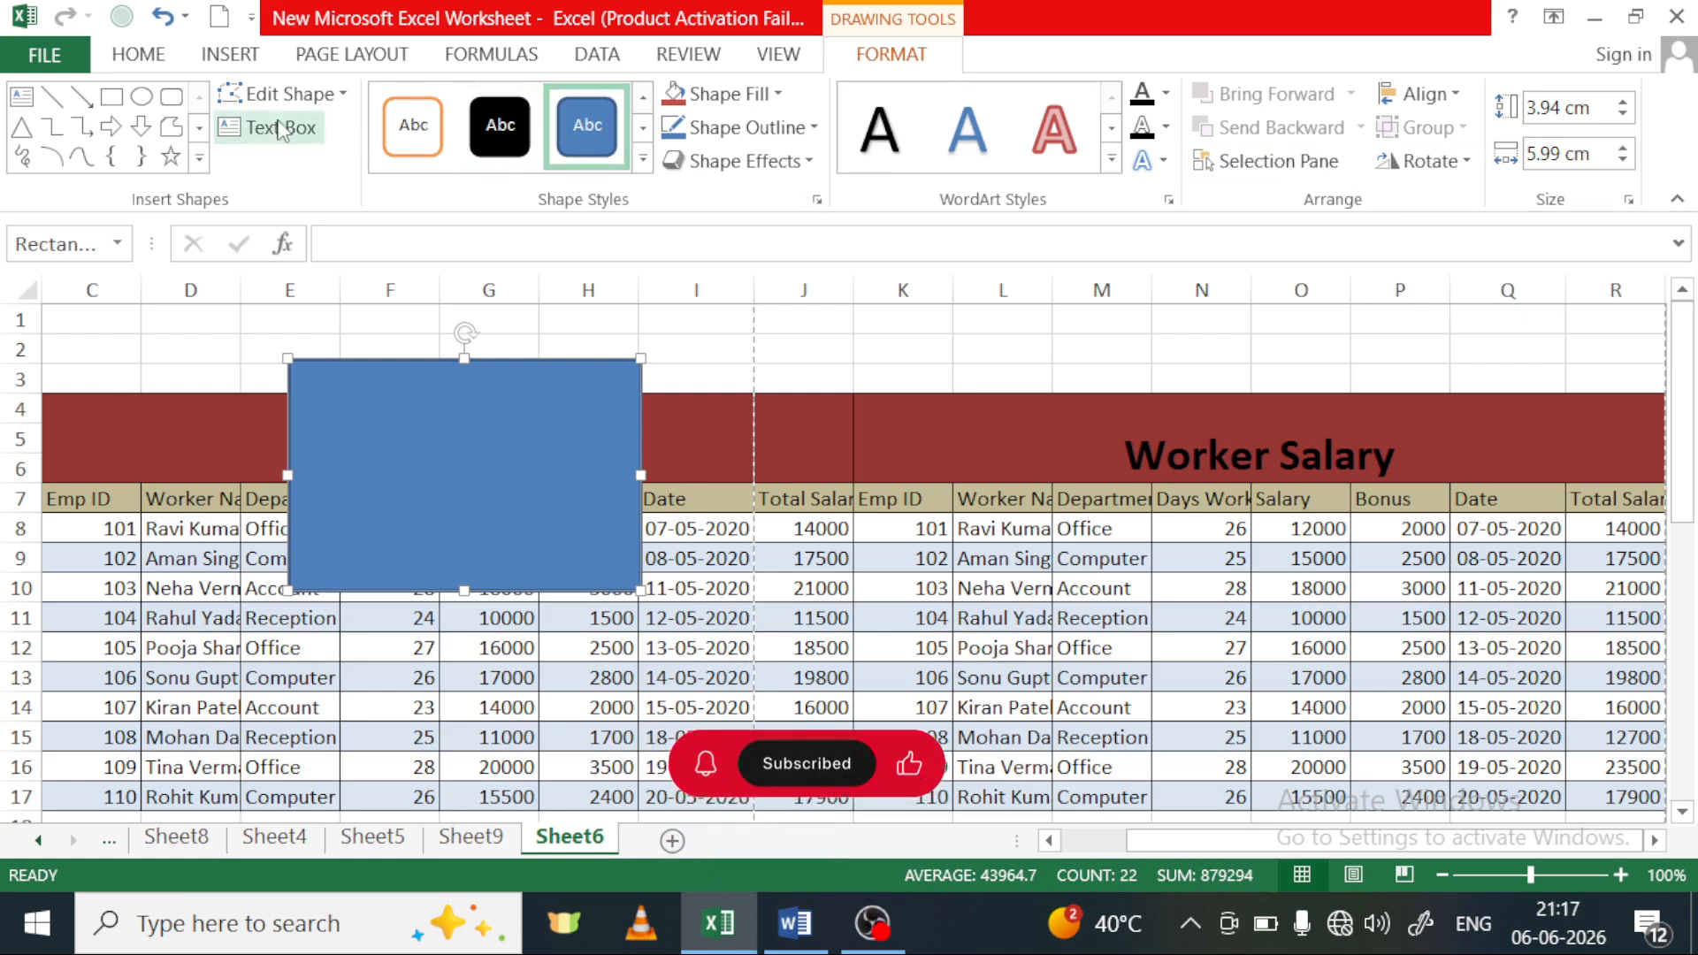
{"action": "left_click", "coordinate": [250, 58]}
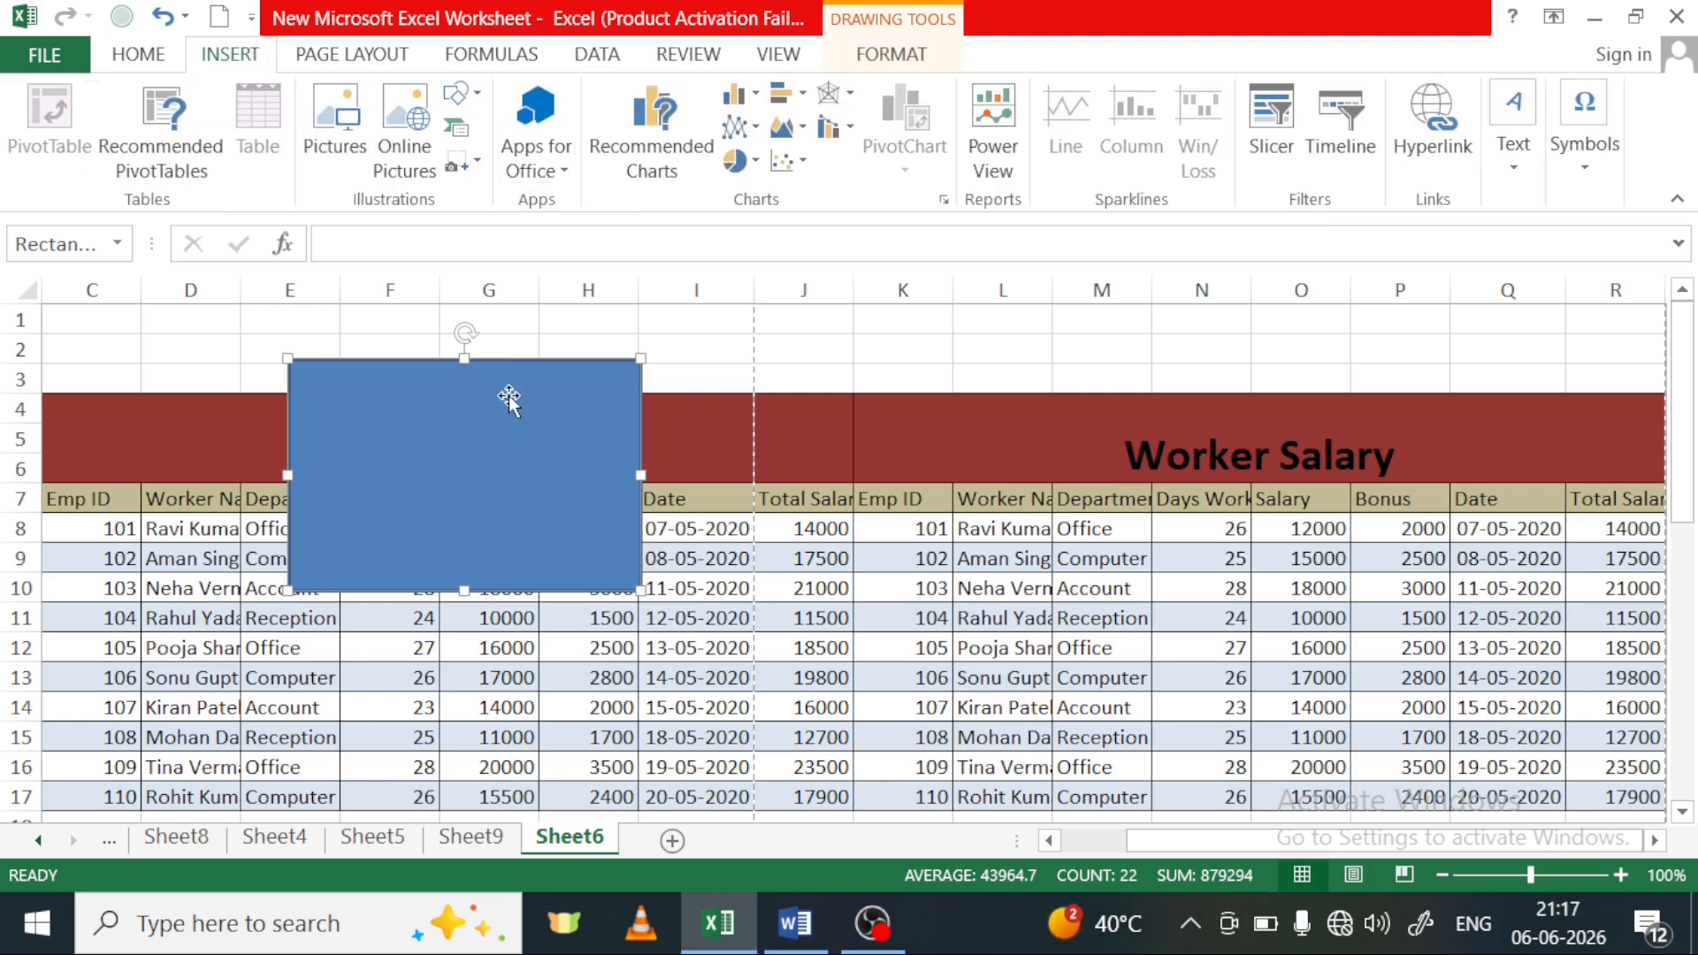
{"action": "left_click", "coordinate": [327, 64]}
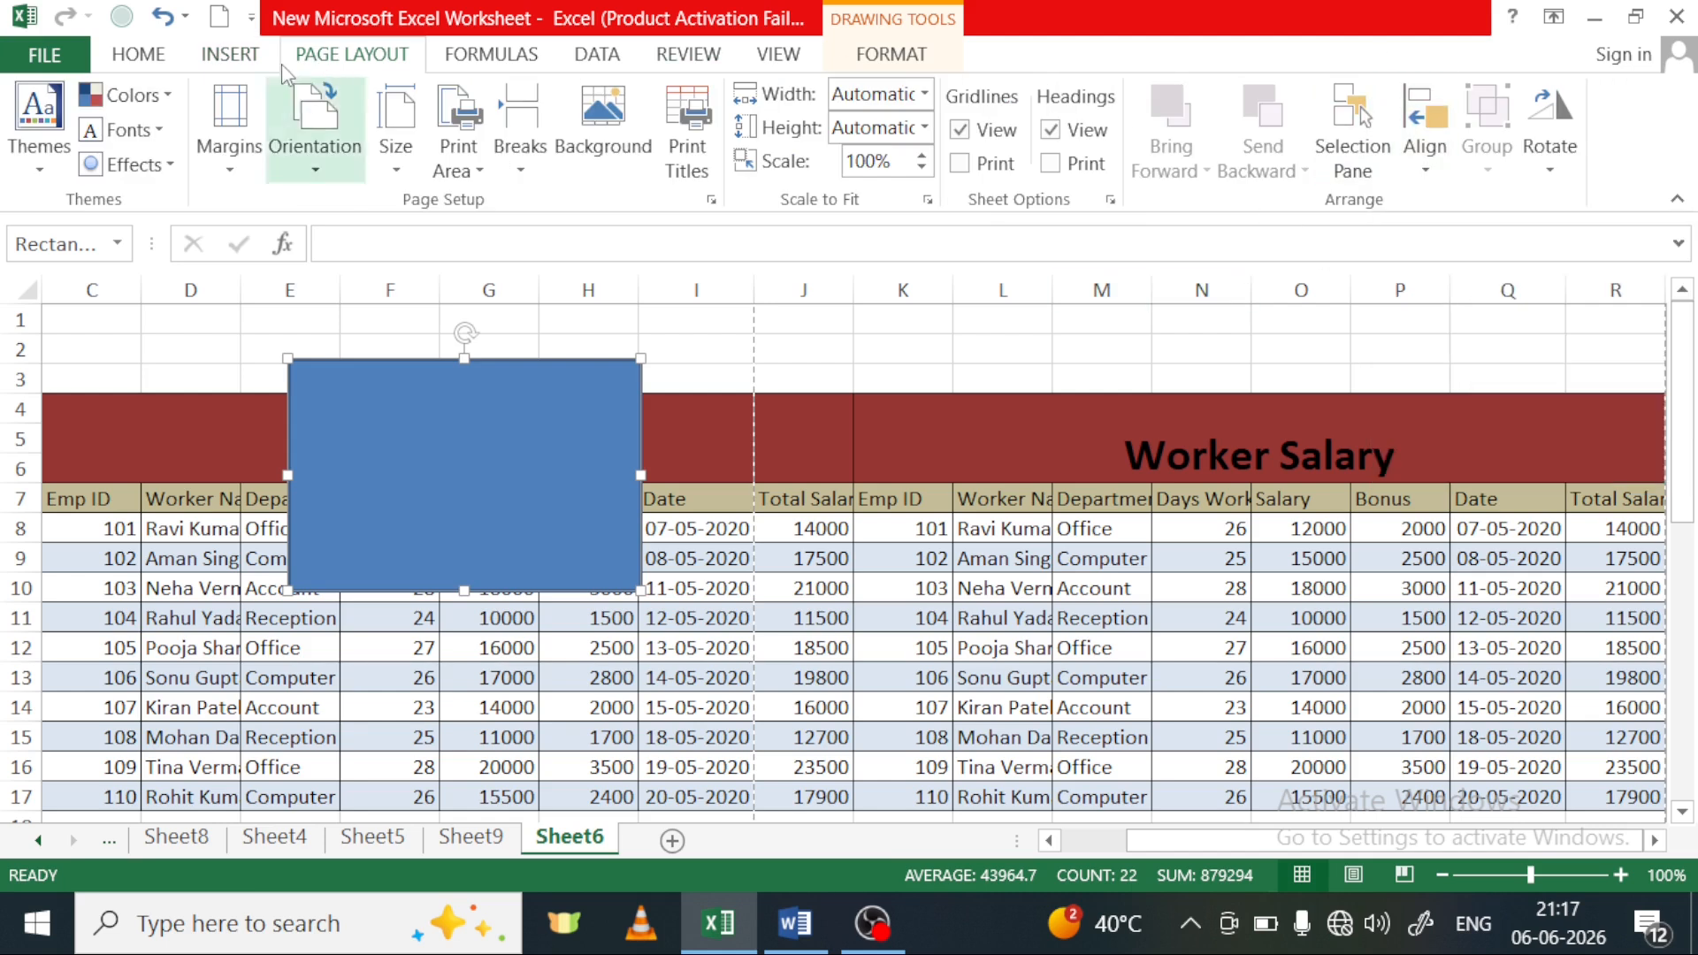
{"action": "left_click", "coordinate": [252, 56]}
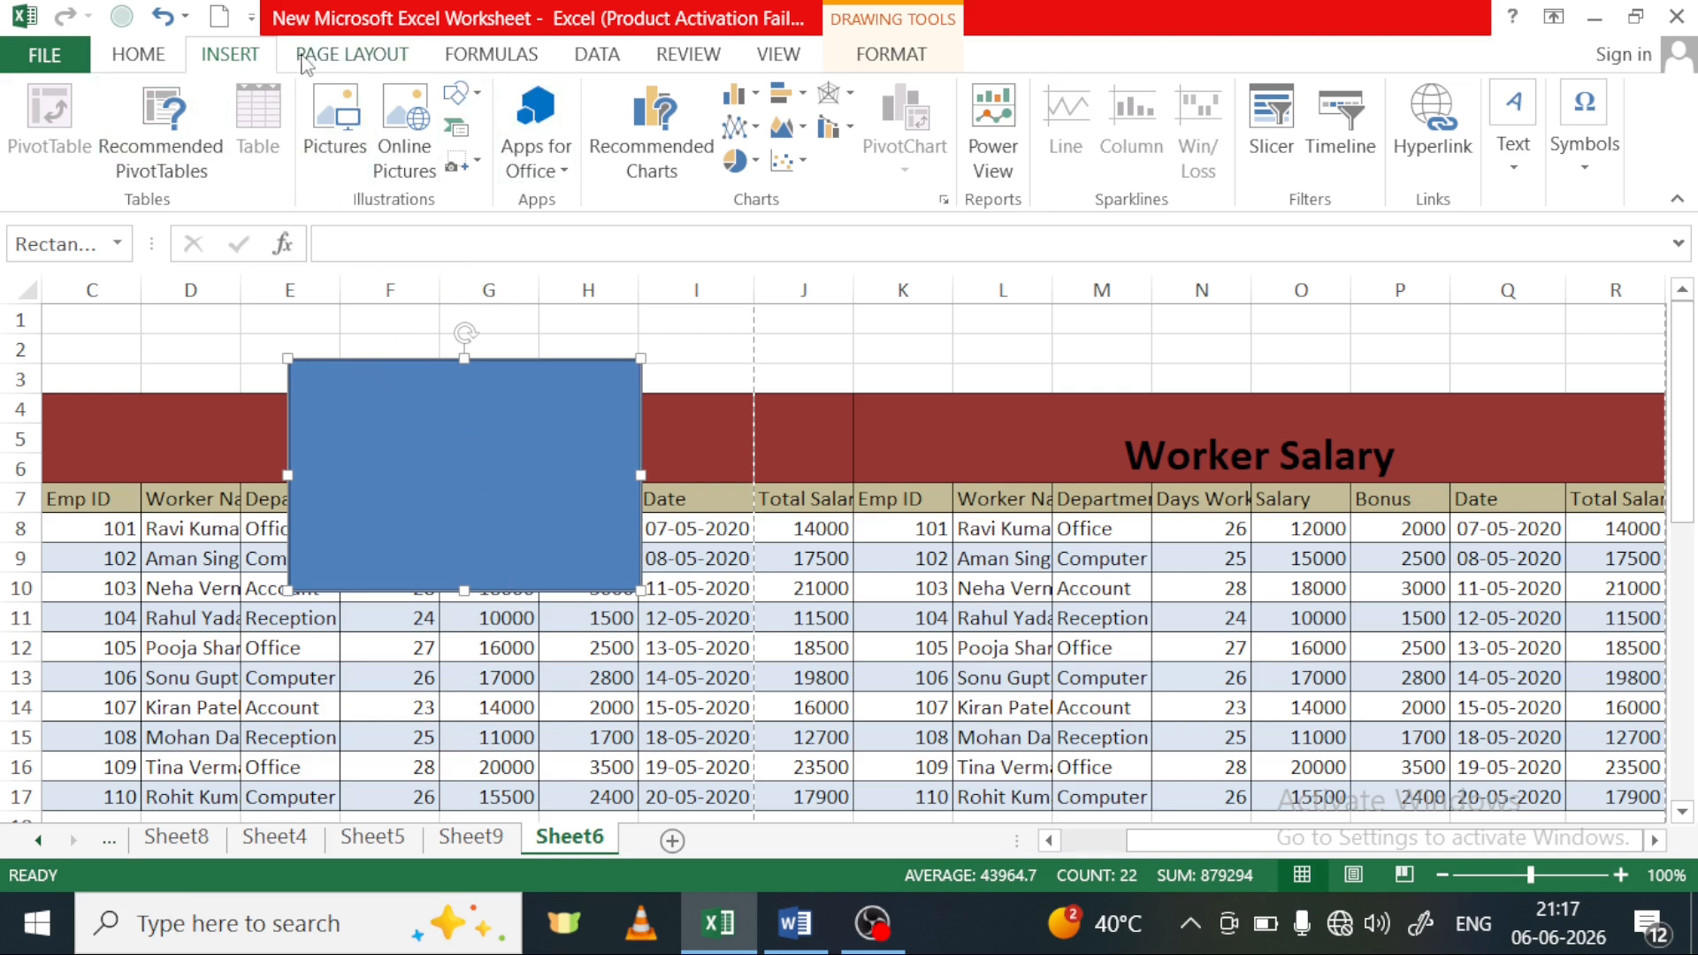
{"action": "left_click", "coordinate": [307, 62]}
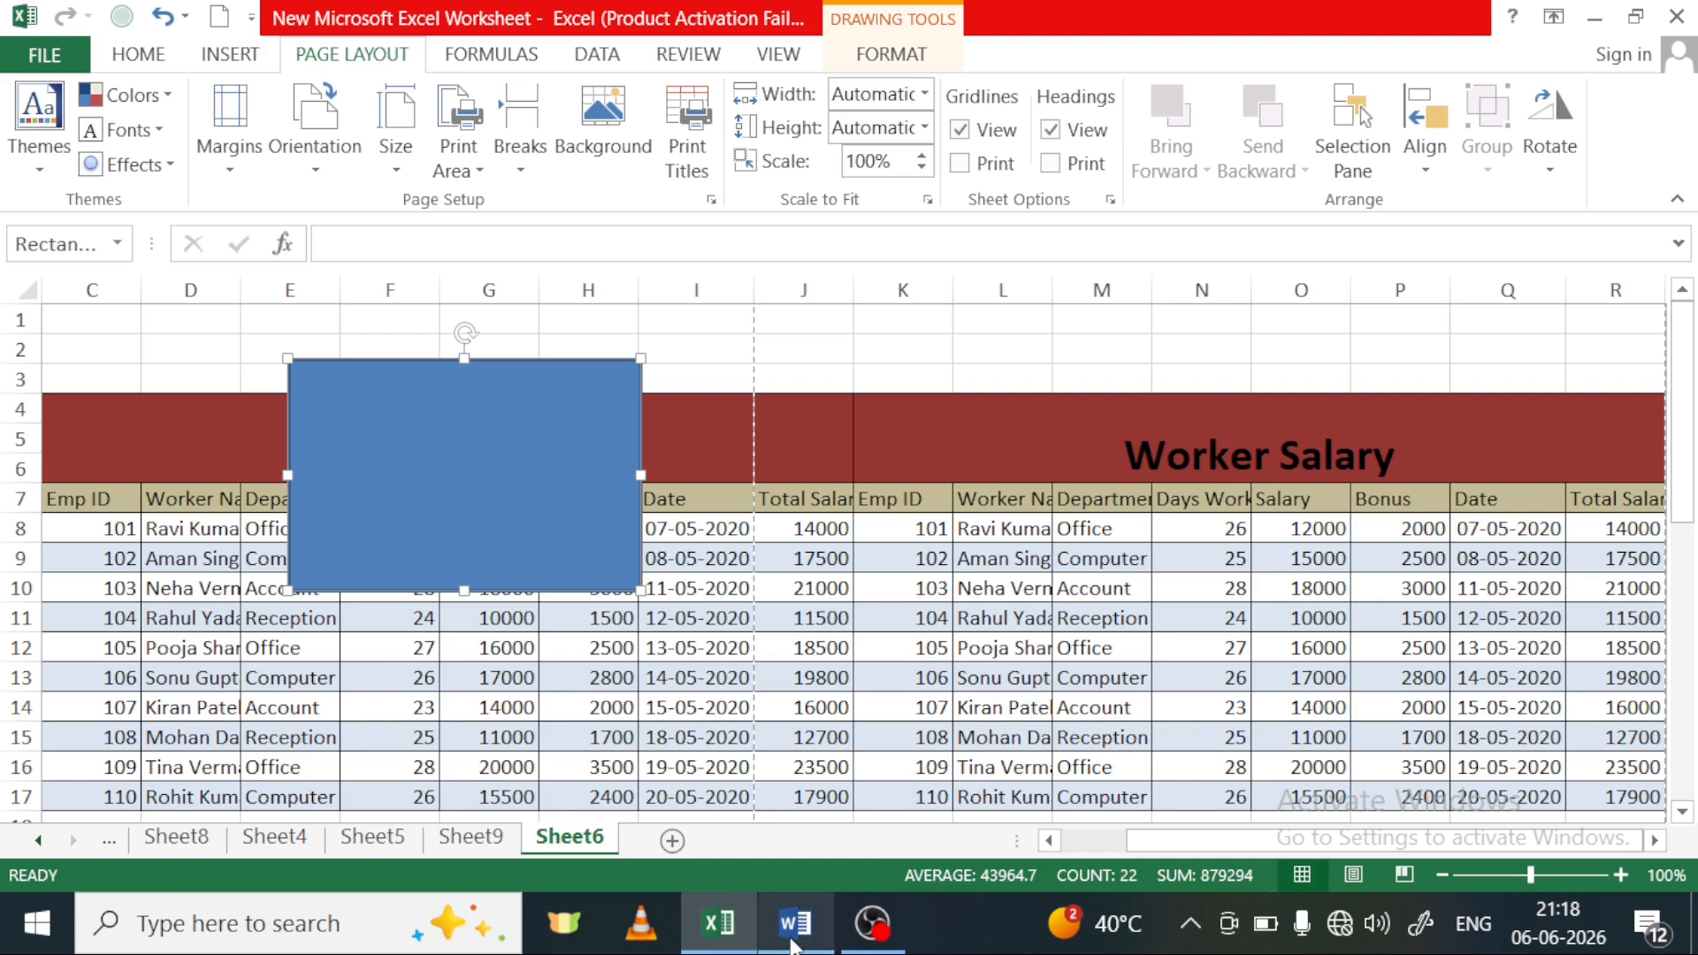
{"action": "left_click", "coordinate": [790, 939]}
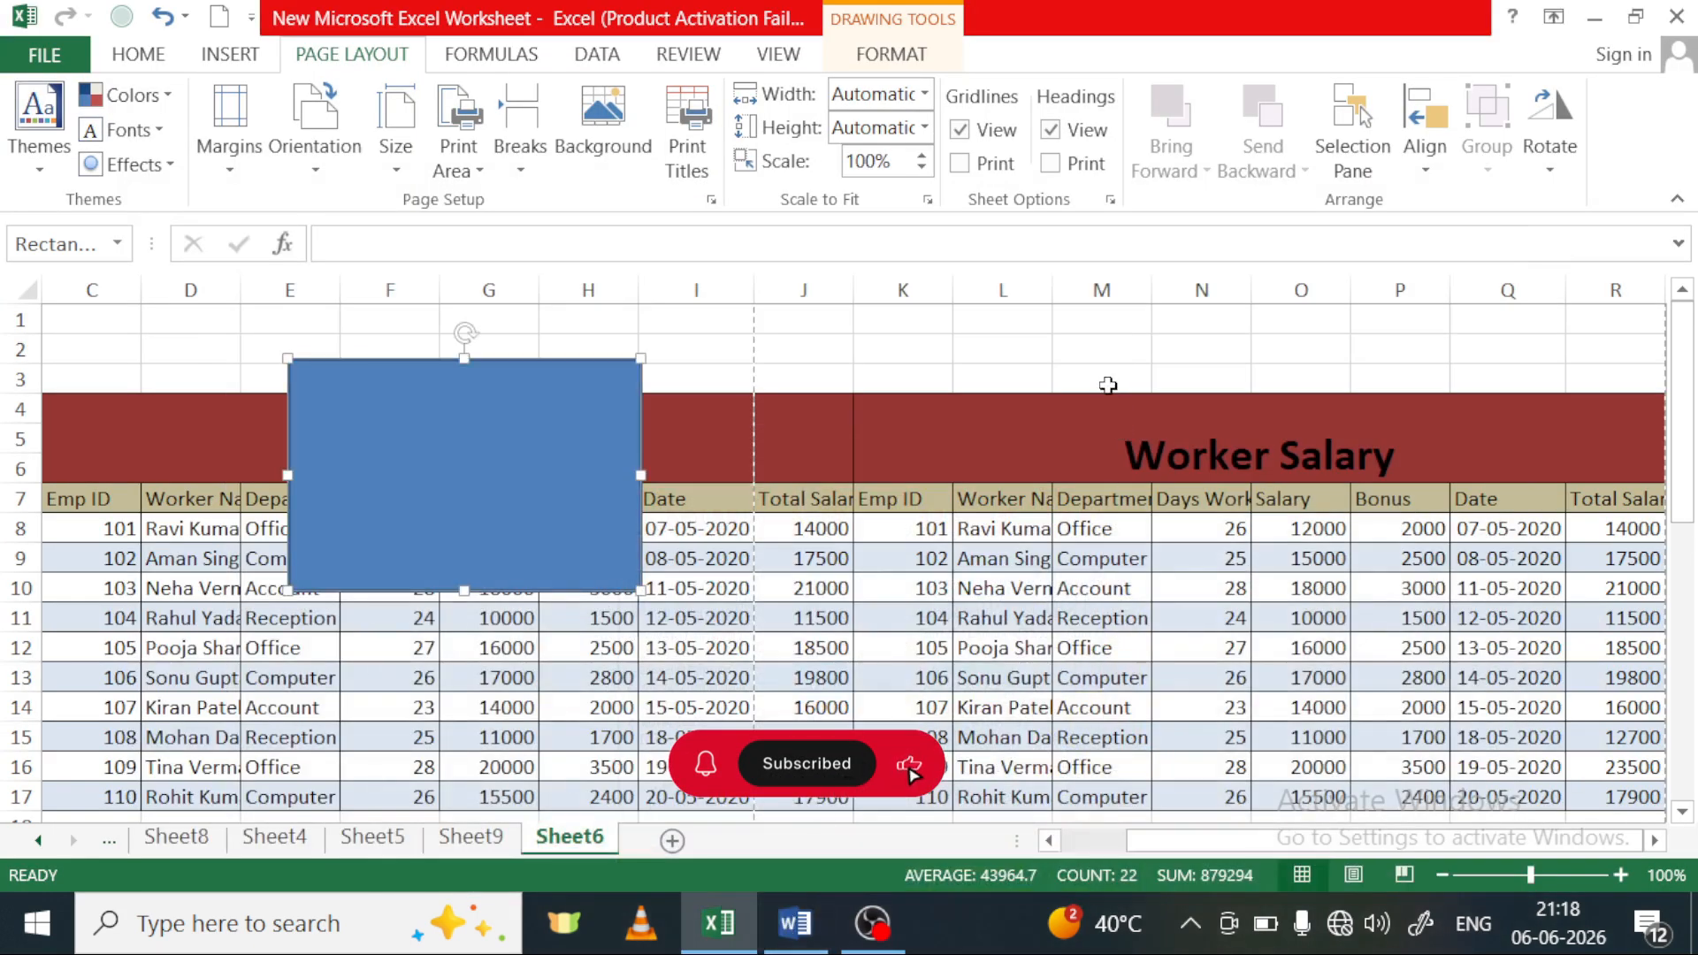
Deselect the blue rectangle by selecting cell M3 above the second Worker Salary table
{"action": "left_click", "coordinate": [1105, 381]}
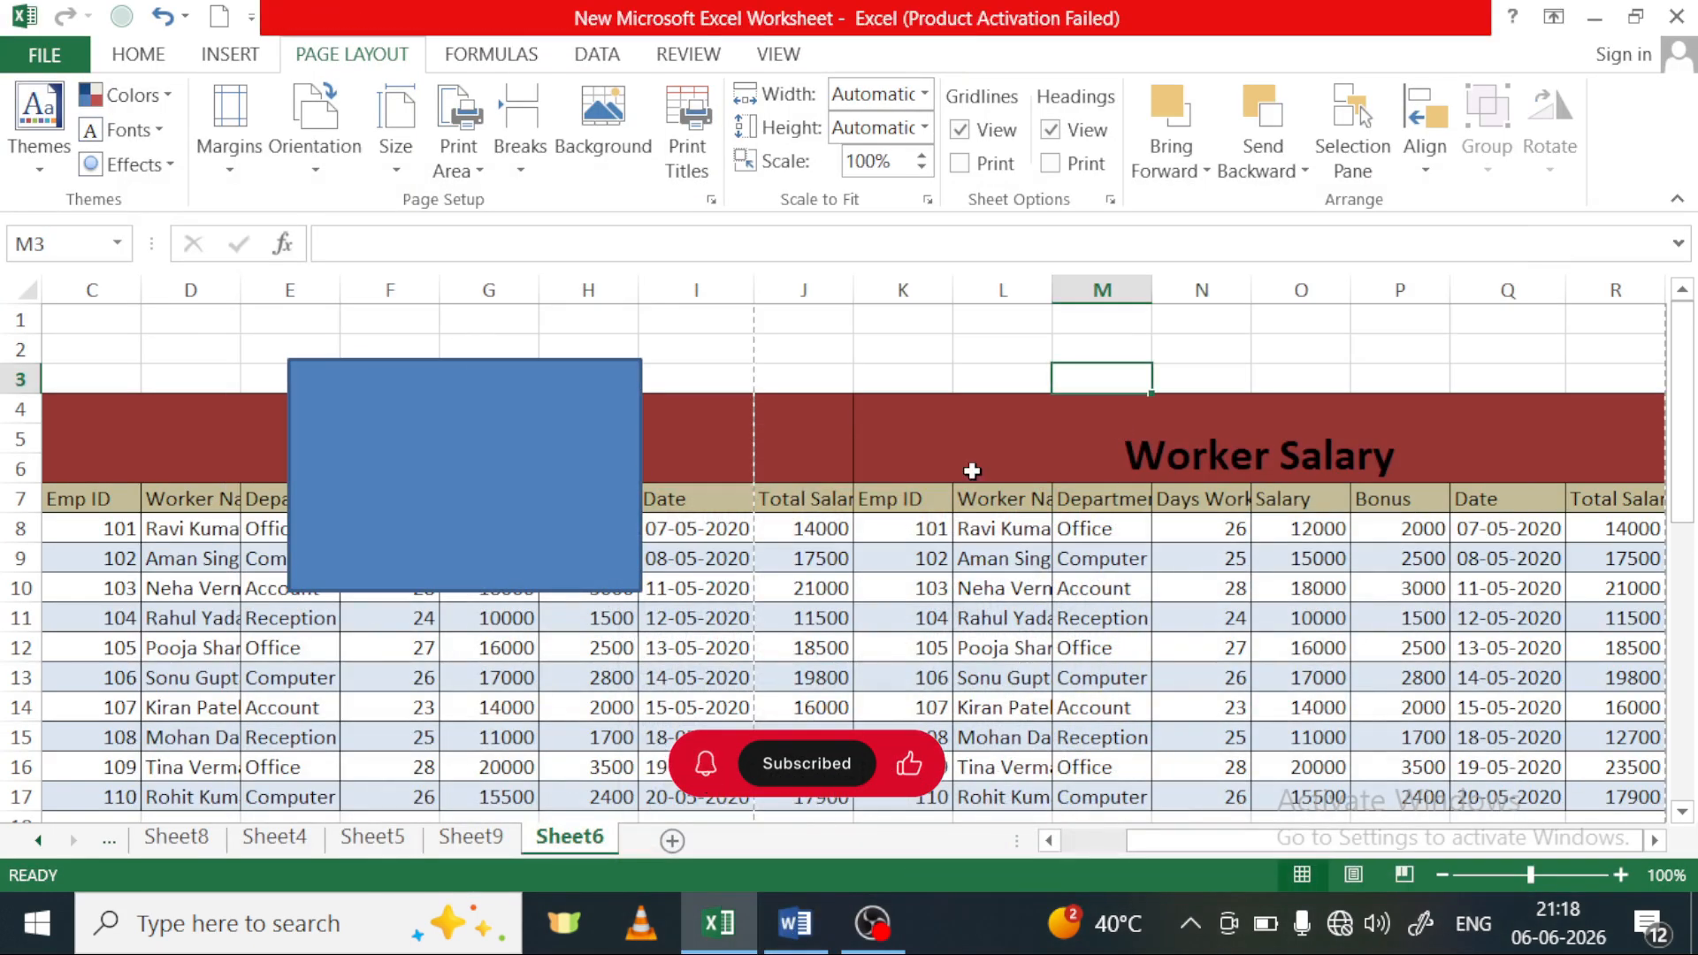